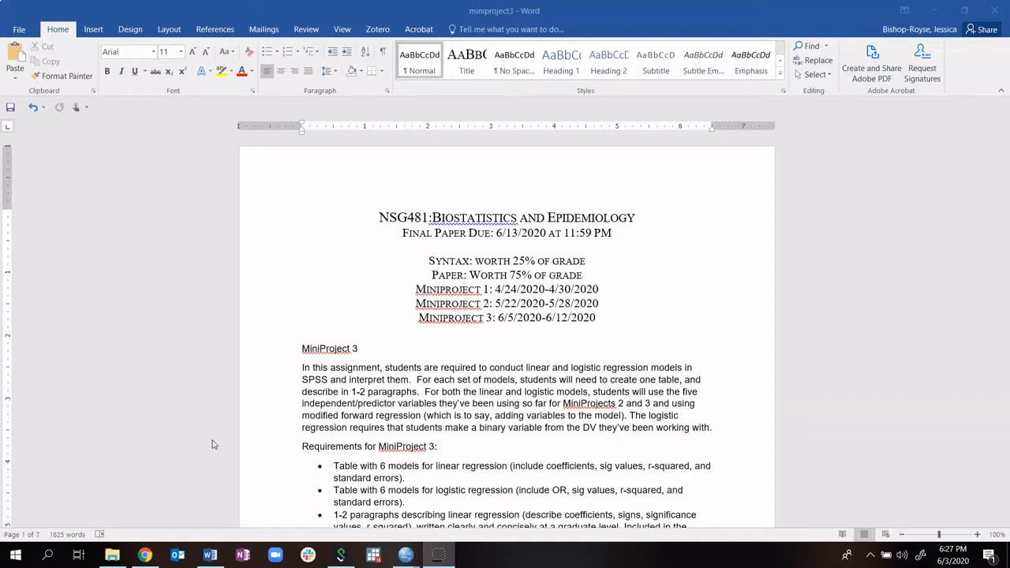
- Review the MiniProject 3 requirements, model-building notes and the Table 1 linear regression template in the assignment document
{"action": "scroll", "coordinate": [255, 434], "scroll_direction": "down", "scroll_amount": 2}
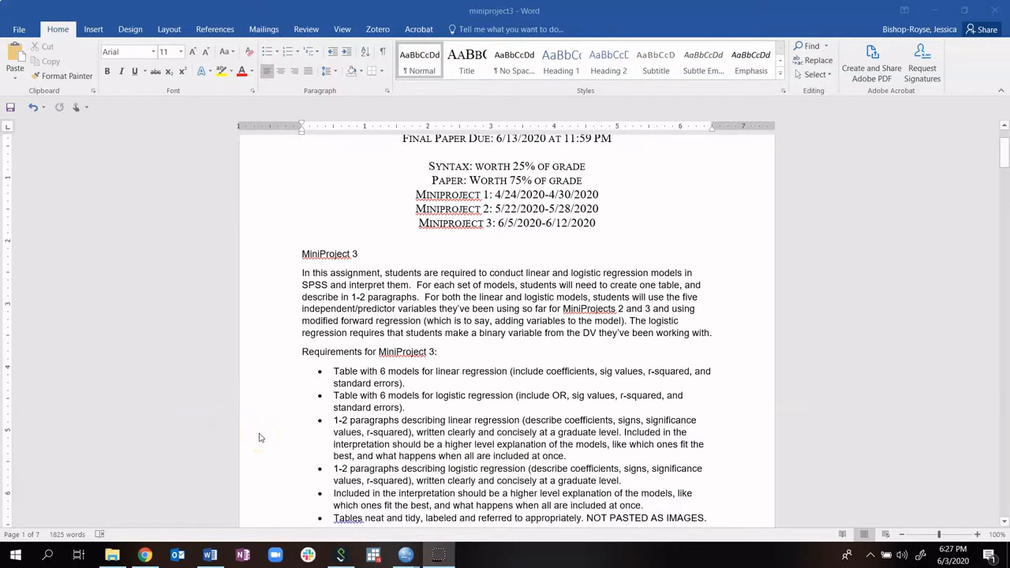
{"action": "scroll", "coordinate": [261, 438], "scroll_direction": "down", "scroll_amount": 1}
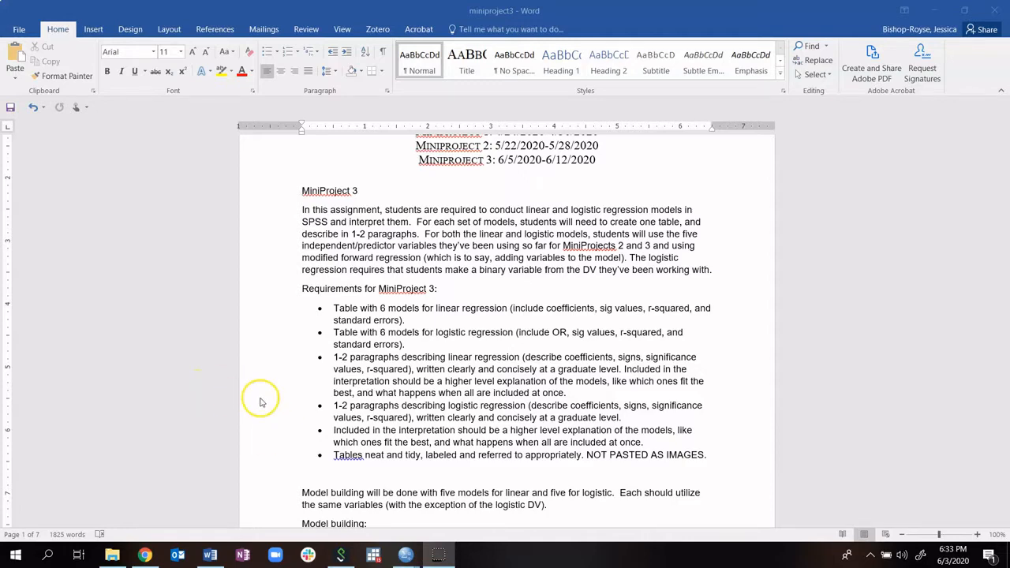
{"action": "scroll", "coordinate": [261, 402], "scroll_direction": "down", "scroll_amount": 9}
{"action": "scroll", "coordinate": [327, 402], "scroll_direction": "down", "scroll_amount": 4}
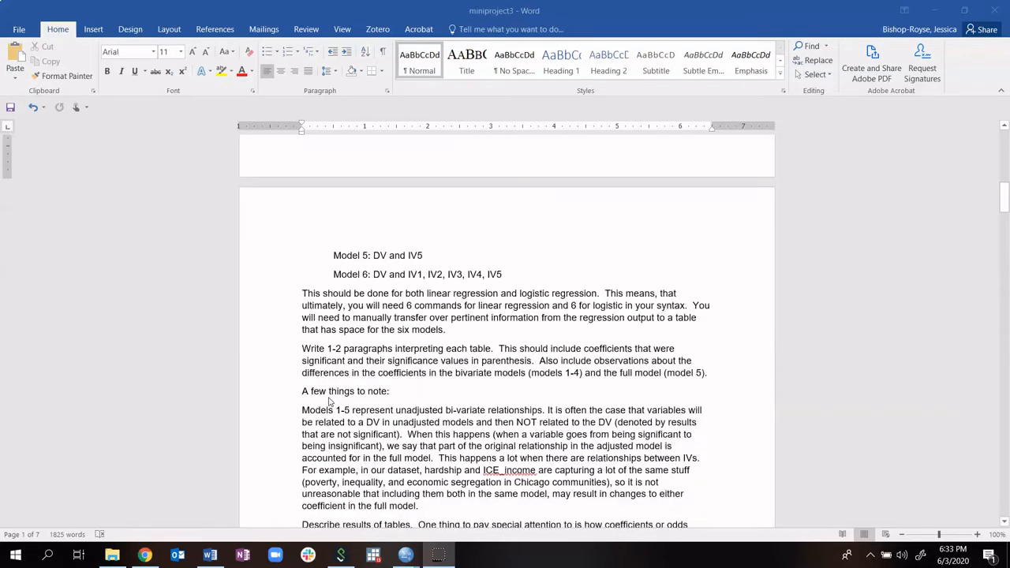
{"action": "scroll", "coordinate": [394, 391], "scroll_direction": "down", "scroll_amount": 10}
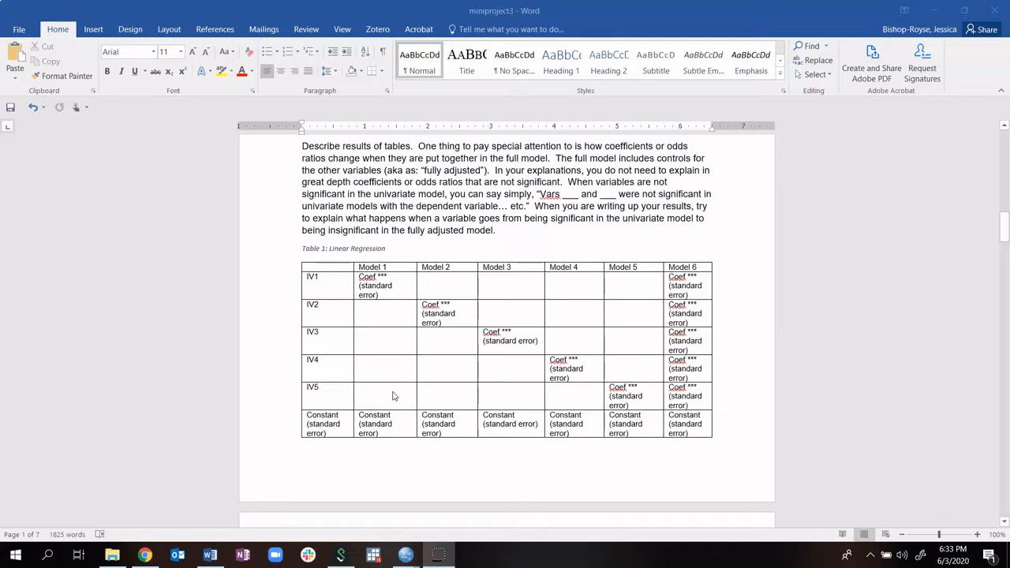
{"action": "scroll", "coordinate": [394, 396], "scroll_direction": "down", "scroll_amount": 1}
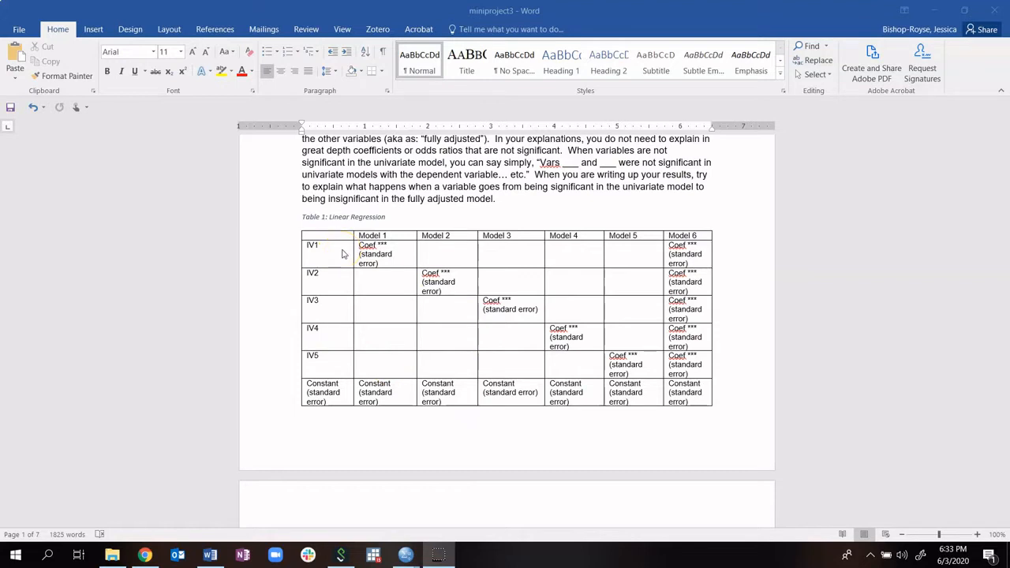
{"action": "left_click", "coordinate": [369, 250]}
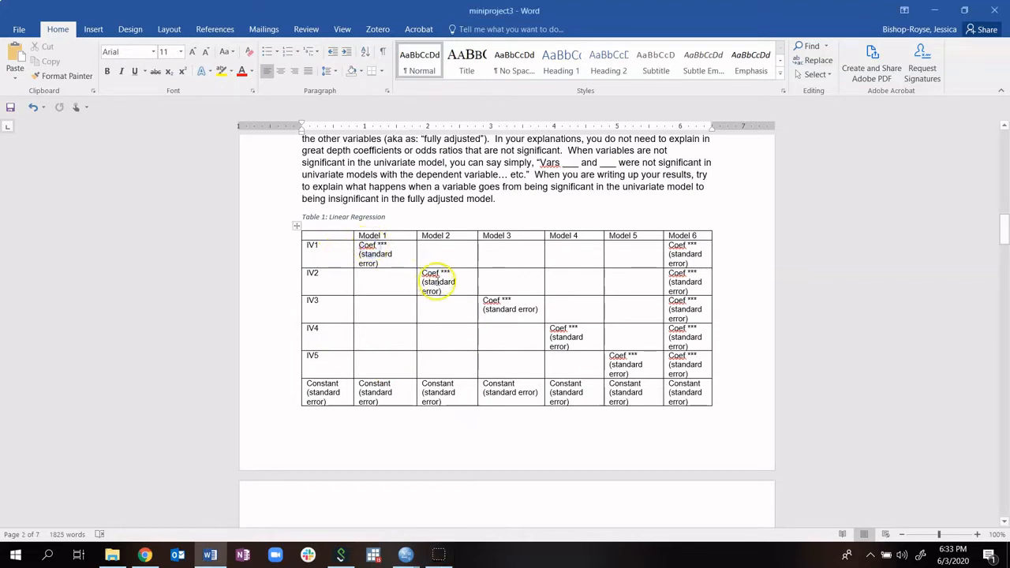
{"action": "left_click", "coordinate": [436, 282]}
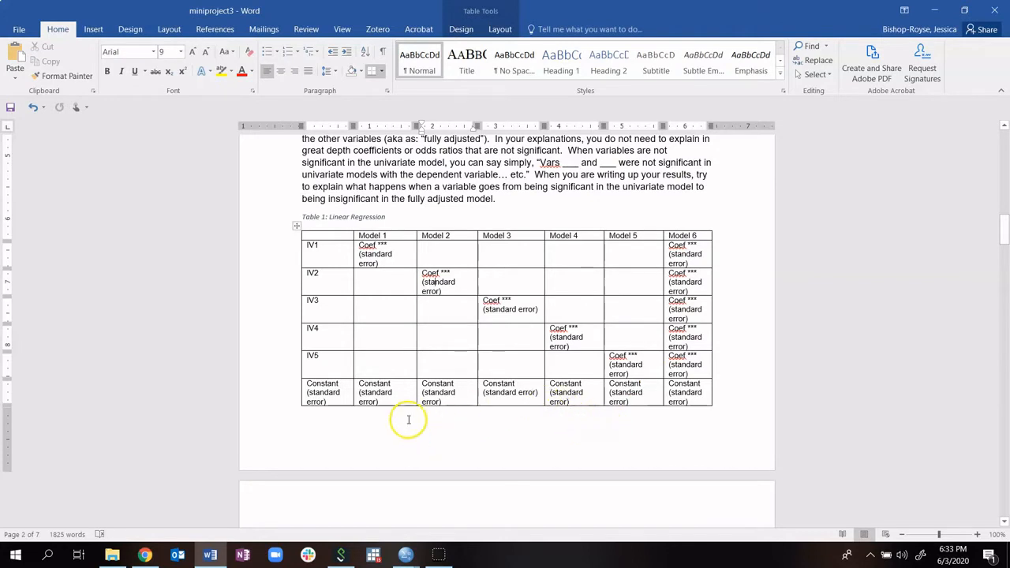
{"action": "scroll", "coordinate": [407, 388], "scroll_direction": "down", "scroll_amount": 2}
{"action": "scroll", "coordinate": [408, 389], "scroll_direction": "down", "scroll_amount": 2}
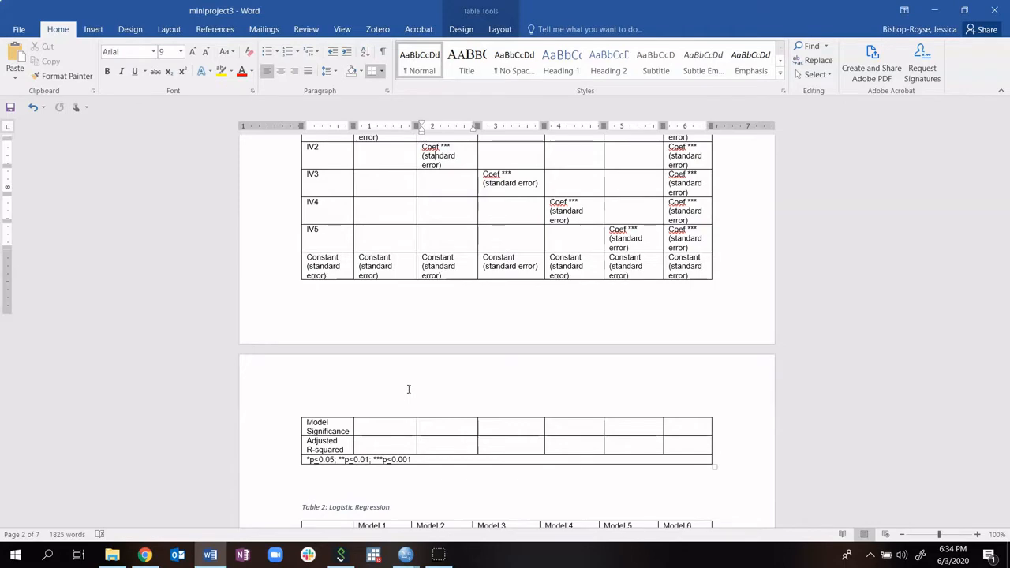
- Read through the Table 2 logistic regression template, the binary variable guidance and the SPSS linear regression instructions
{"action": "scroll", "coordinate": [409, 389], "scroll_direction": "down", "scroll_amount": 6}
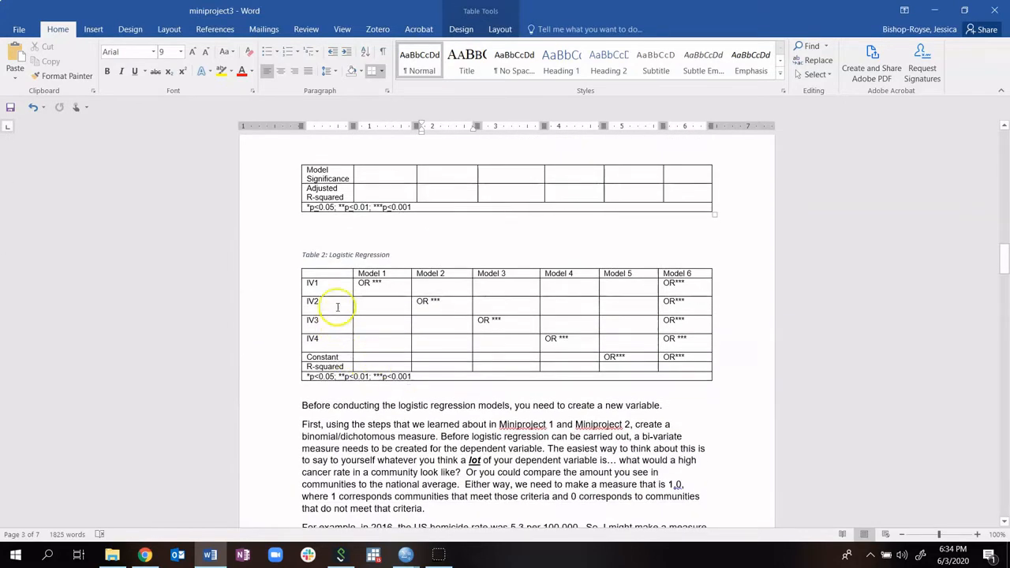
{"action": "scroll", "coordinate": [395, 349], "scroll_direction": "up", "scroll_amount": 8}
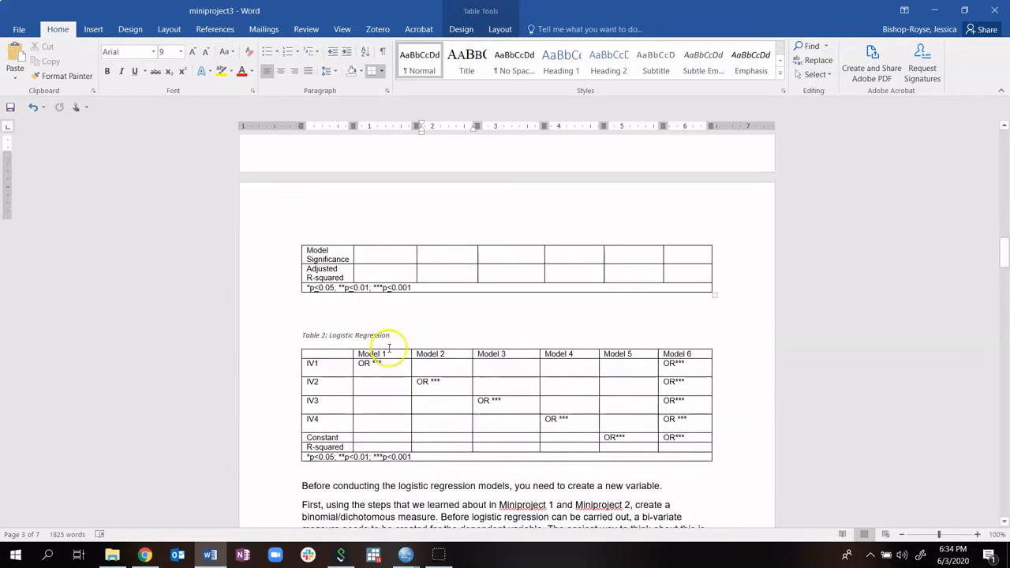
{"action": "scroll", "coordinate": [396, 351], "scroll_direction": "down", "scroll_amount": 5}
{"action": "scroll", "coordinate": [396, 350], "scroll_direction": "down", "scroll_amount": 4}
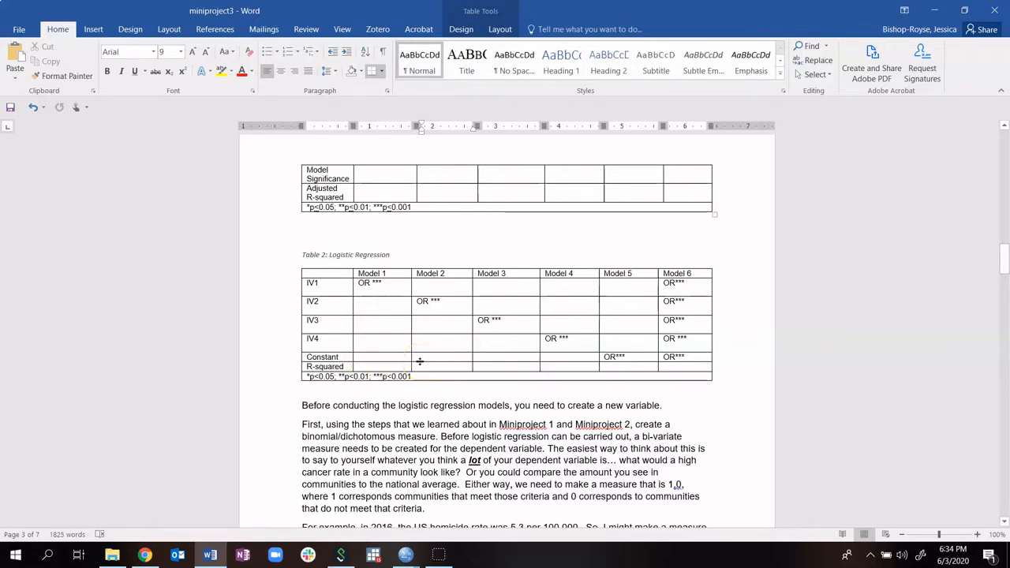
{"action": "scroll", "coordinate": [420, 362], "scroll_direction": "down", "scroll_amount": 3}
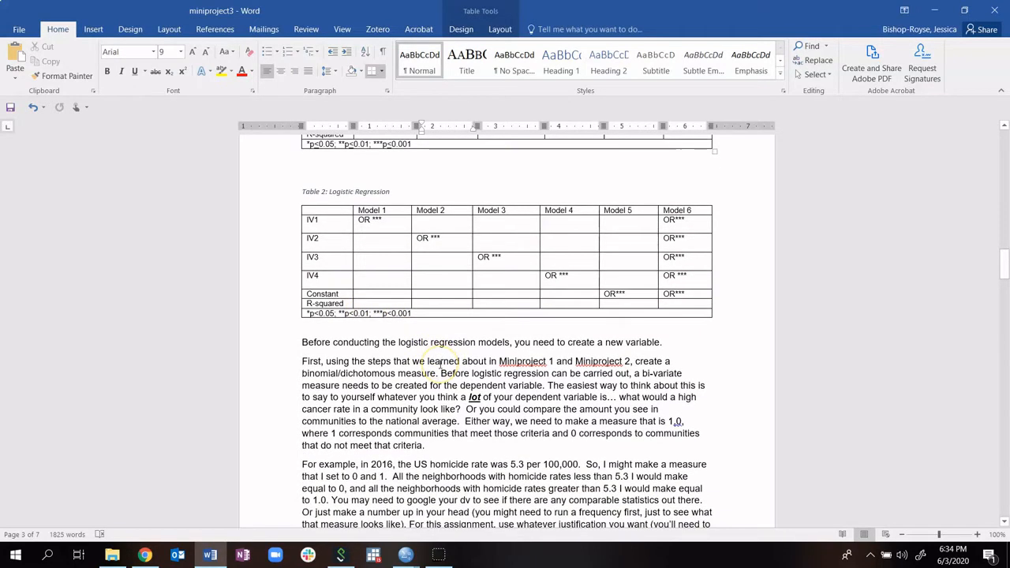
{"action": "scroll", "coordinate": [439, 361], "scroll_direction": "down", "scroll_amount": 5}
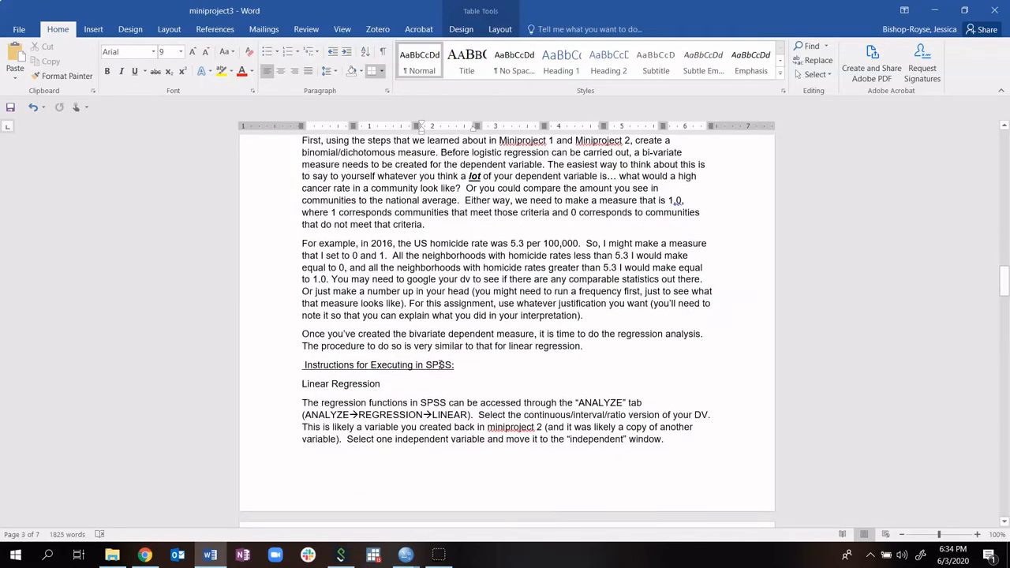
{"action": "scroll", "coordinate": [439, 364], "scroll_direction": "down", "scroll_amount": 4}
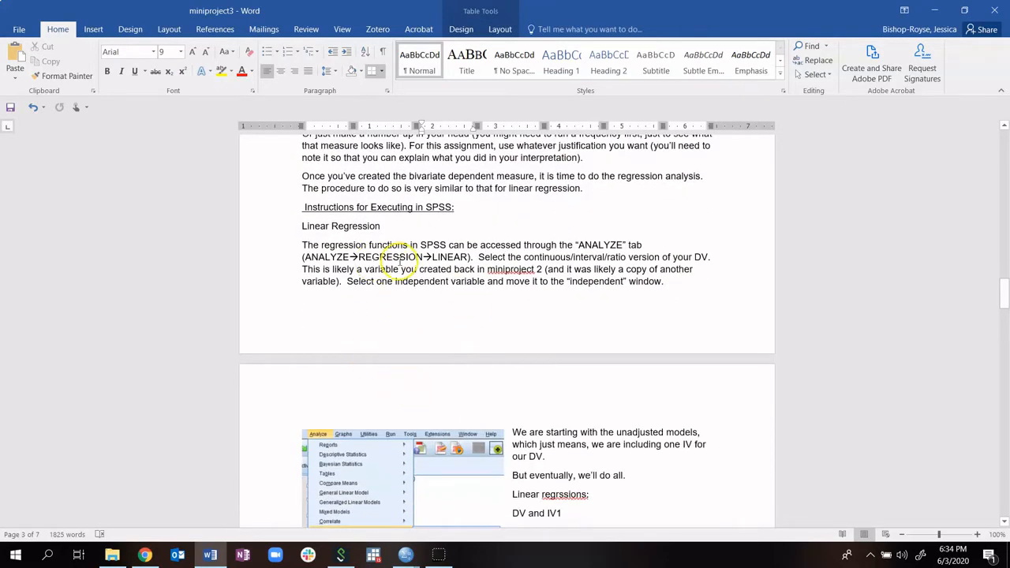
{"action": "scroll", "coordinate": [430, 443], "scroll_direction": "down", "scroll_amount": 7}
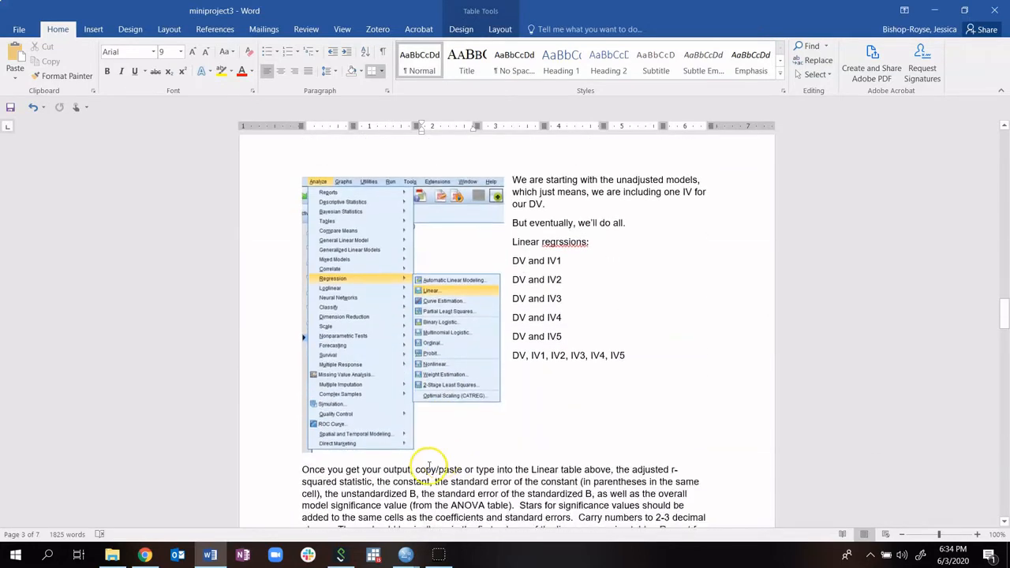
- Switch to SPSS, run all the selected syntax in mp_2_05212020.sps, and place the output viewer side by side with the syntax editor
{"action": "left_click", "coordinate": [934, 9]}
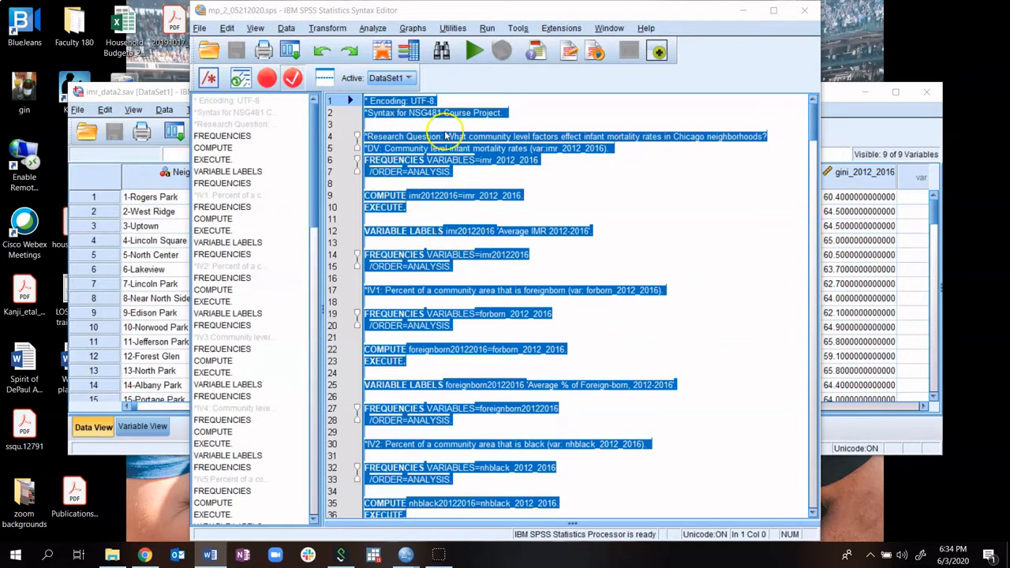
{"action": "left_click", "coordinate": [475, 52]}
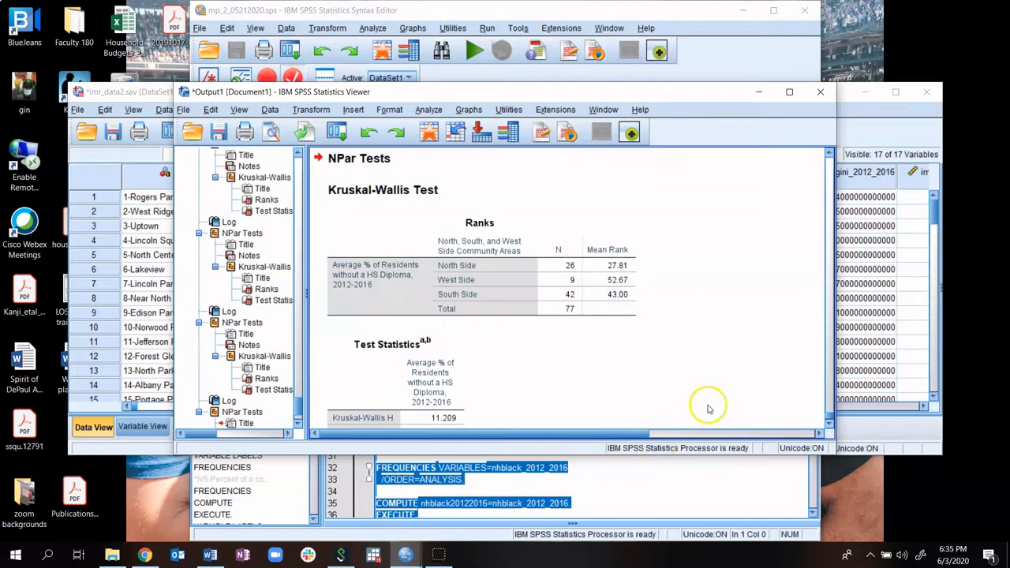
{"action": "left_click", "coordinate": [788, 92]}
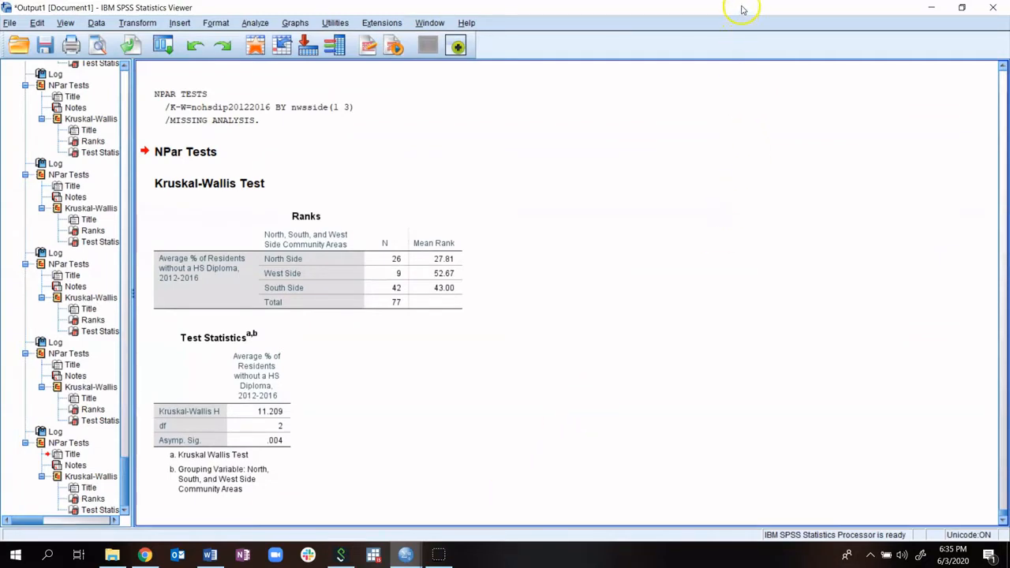
{"action": "left_click_drag", "start_coordinate": [741, 10], "coordinate": [2, 172]}
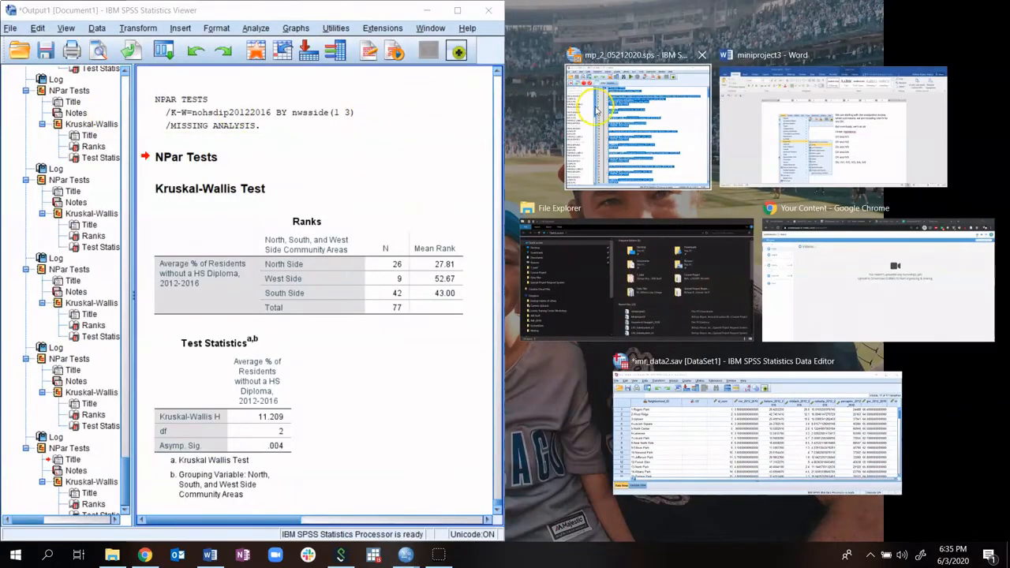
{"action": "left_click", "coordinate": [597, 110]}
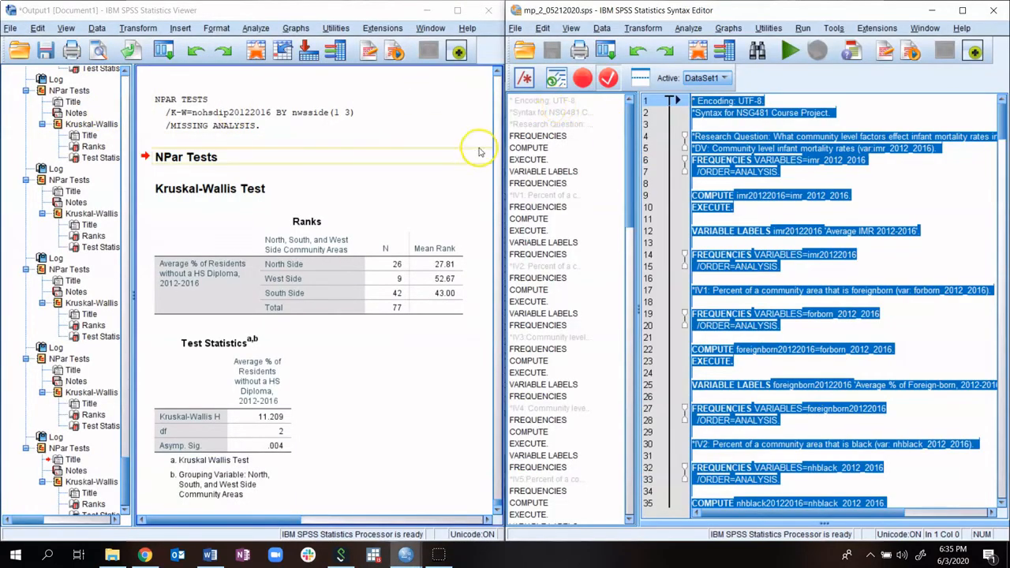
{"action": "scroll", "coordinate": [414, 197], "scroll_direction": "down", "scroll_amount": 1}
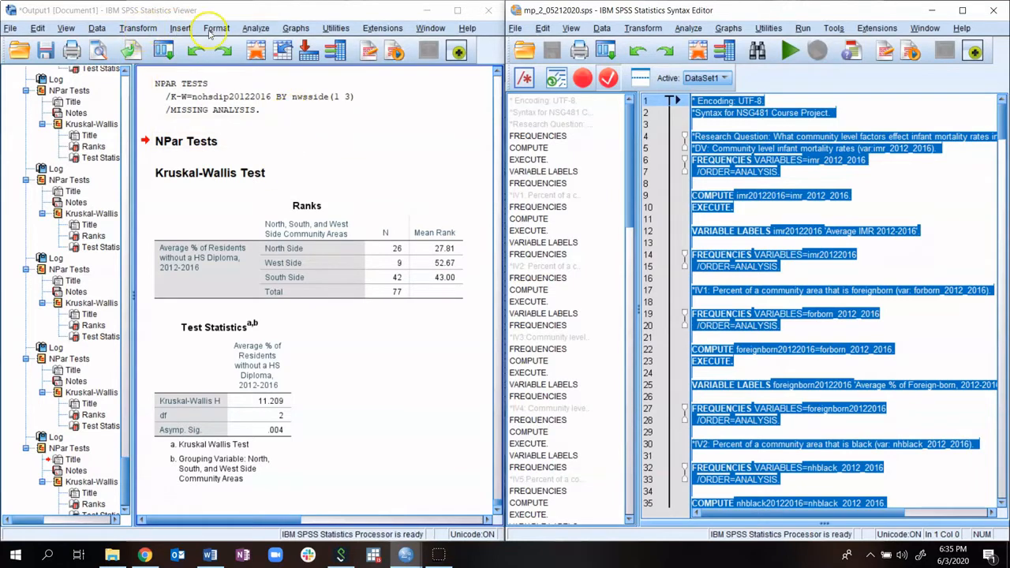
- Run a linear regression with Average IMR 2012-2016 as the dependent and Average % of Foreign-born, 2012-2016 as the independent variable
{"action": "left_click", "coordinate": [255, 29]}
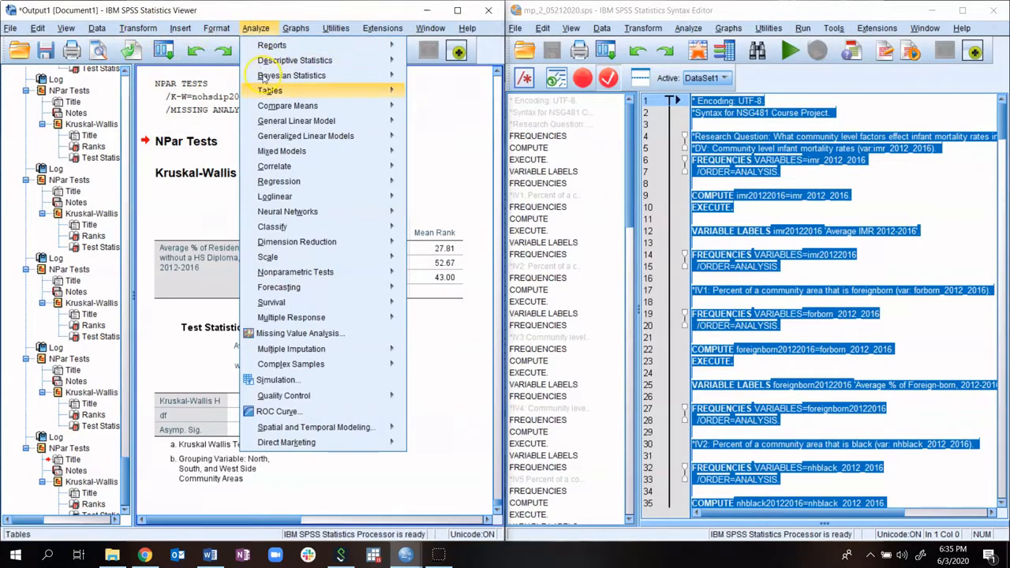
{"action": "mouse_move", "coordinate": [358, 190]}
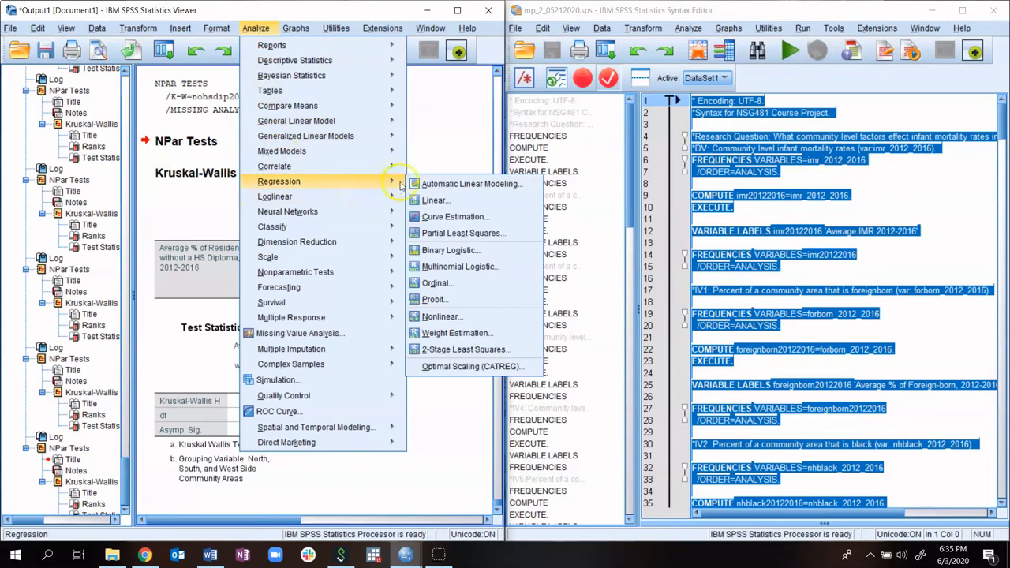
{"action": "left_click", "coordinate": [435, 202]}
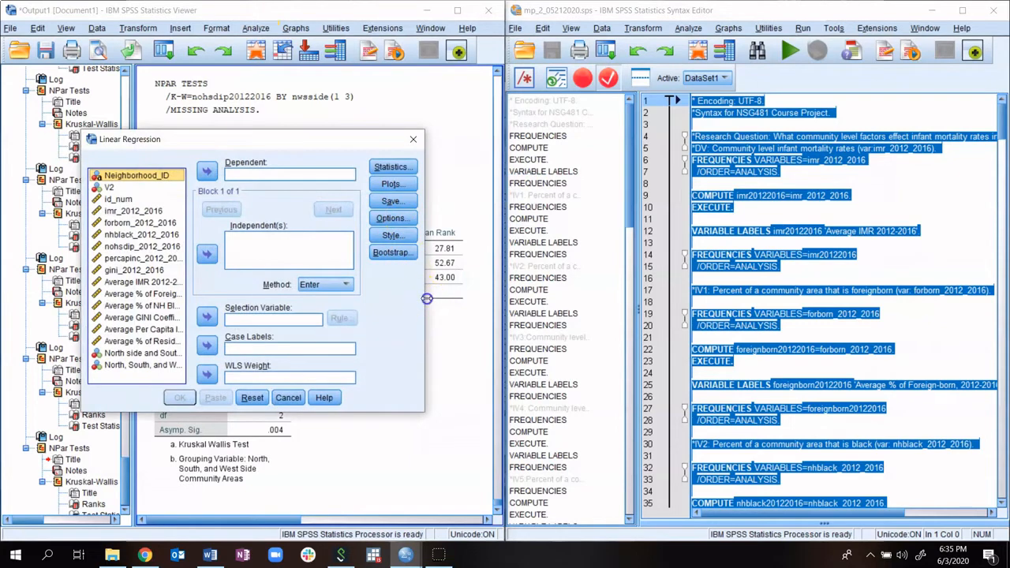
{"action": "left_click_drag", "start_coordinate": [426, 298], "coordinate": [635, 288]}
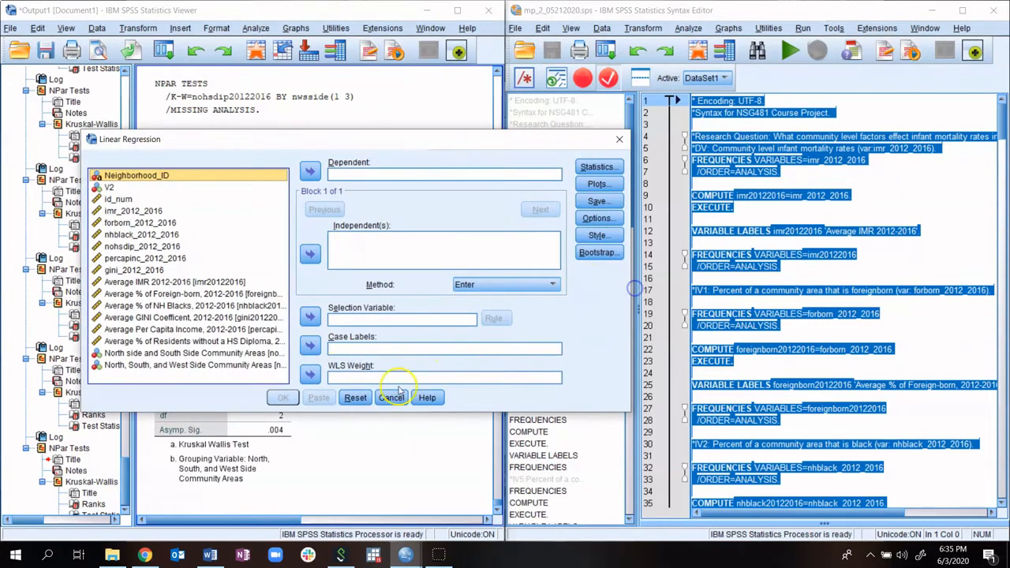
{"action": "left_click_drag", "start_coordinate": [229, 410], "coordinate": [229, 472]}
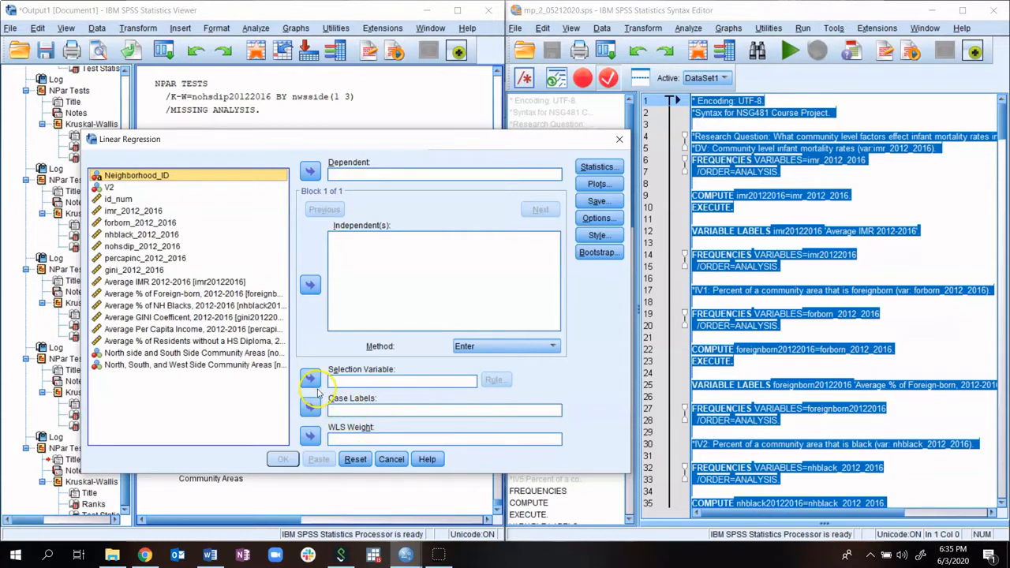
{"action": "left_click", "coordinate": [142, 283]}
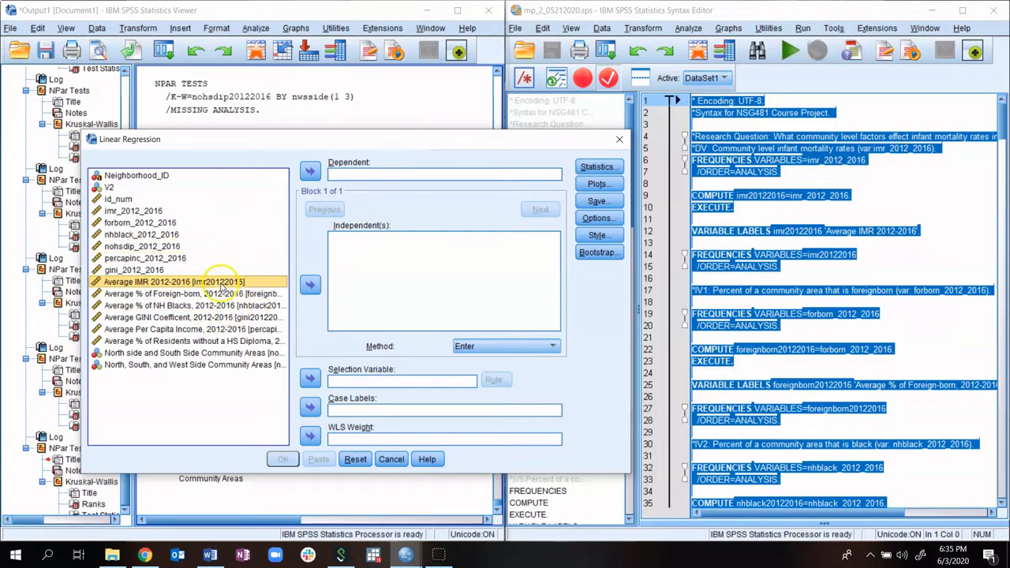
{"action": "left_click", "coordinate": [309, 174]}
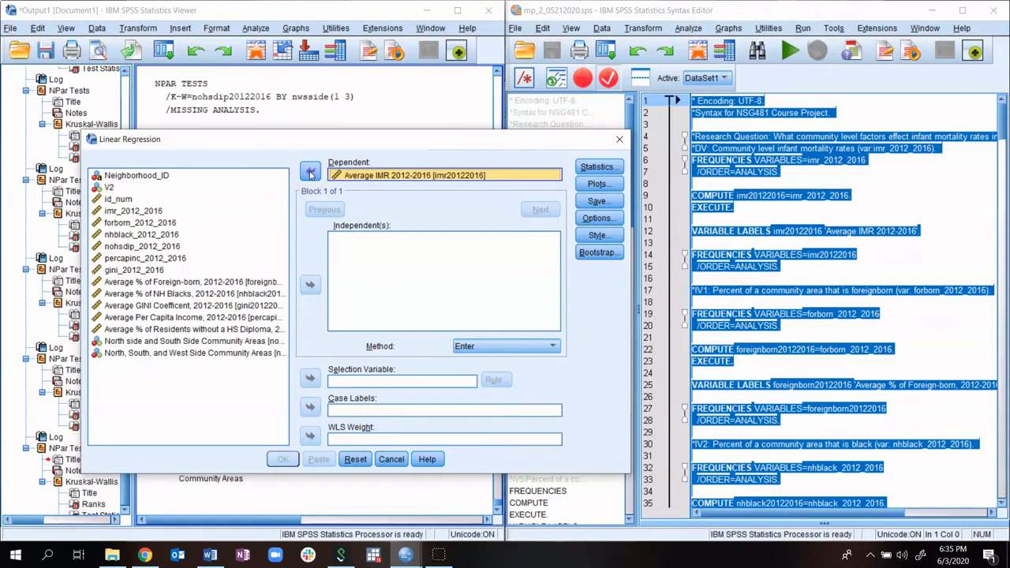
{"action": "left_click", "coordinate": [178, 282]}
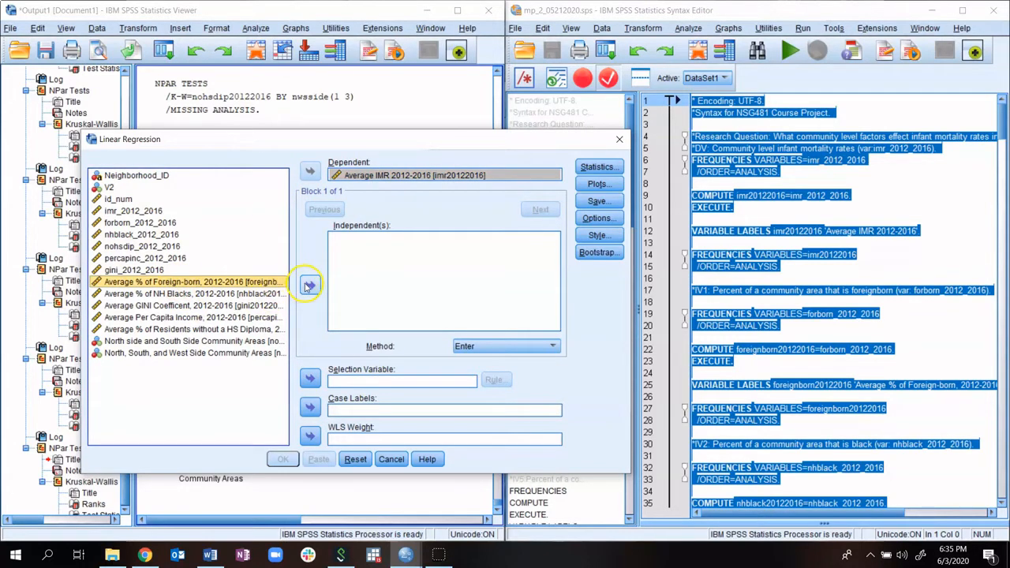
{"action": "left_click", "coordinate": [309, 283]}
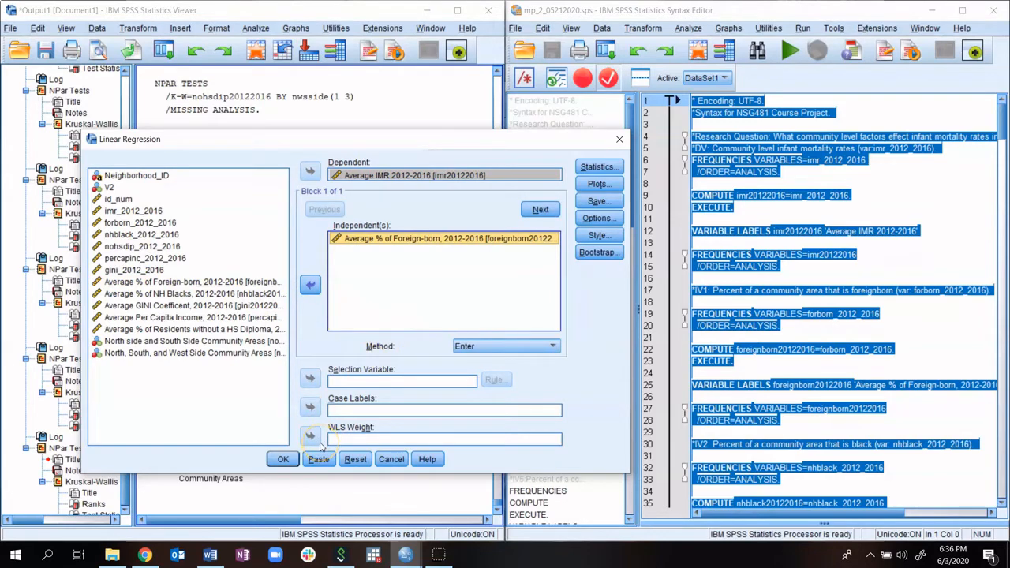
{"action": "left_click", "coordinate": [282, 459]}
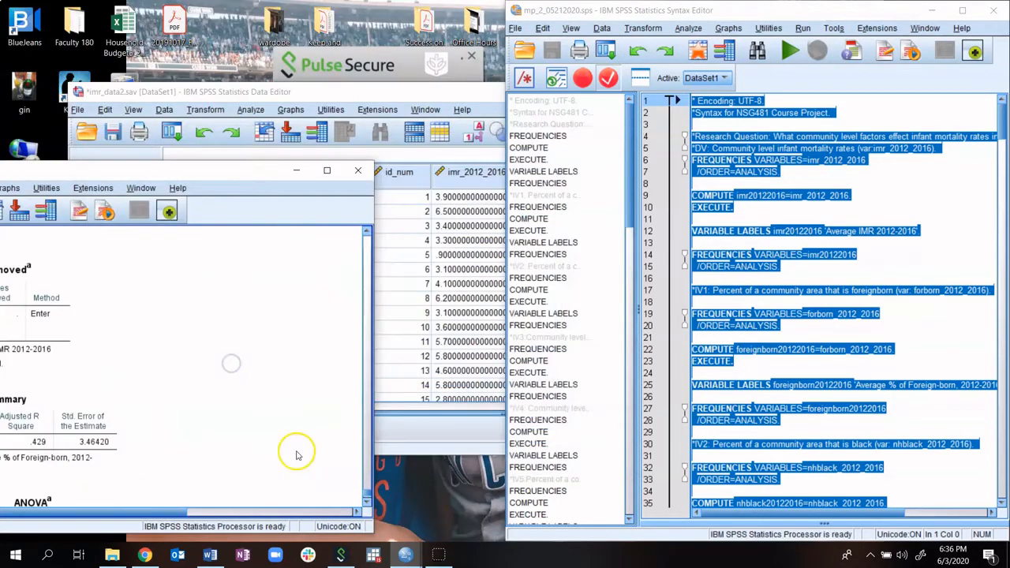
- Place the output viewer back beside the syntax editor and copy the REGRESSION command log for the foreign-born model
{"action": "left_click_drag", "start_coordinate": [266, 170], "coordinate": [4, 82]}
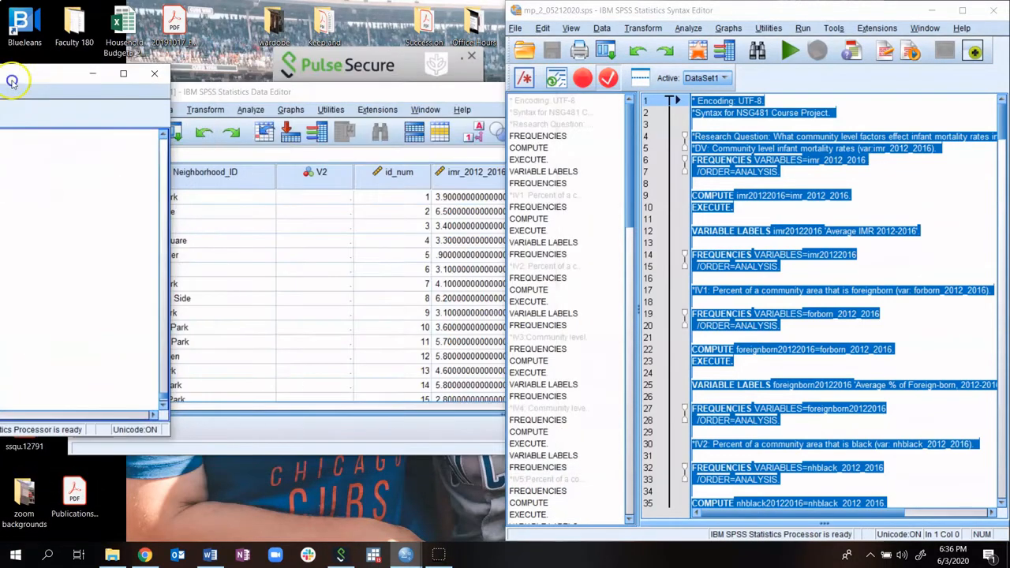
{"action": "scroll", "coordinate": [401, 219], "scroll_direction": "up", "scroll_amount": 5}
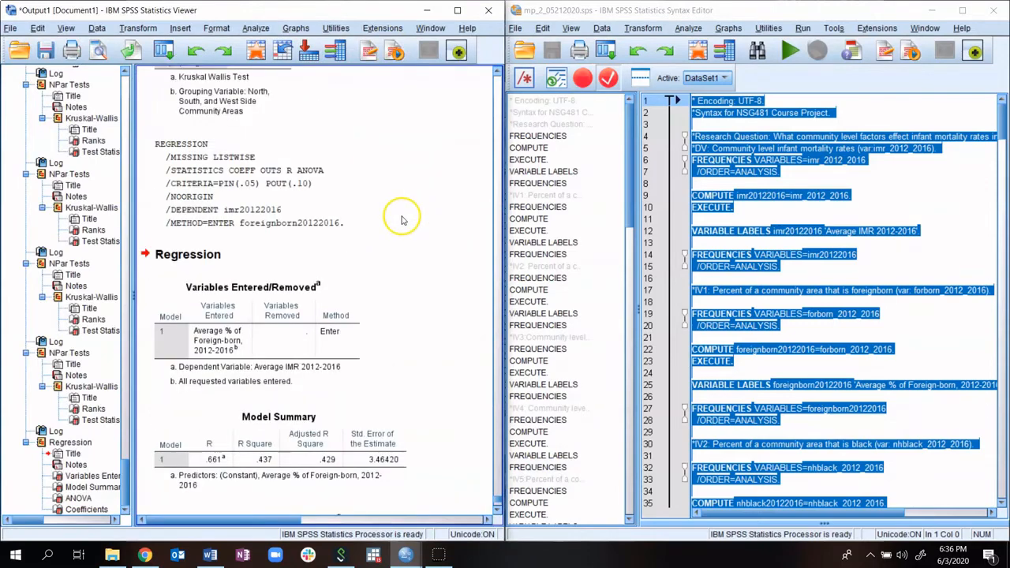
{"action": "left_click", "coordinate": [330, 292]}
{"action": "right_click", "coordinate": [331, 294]}
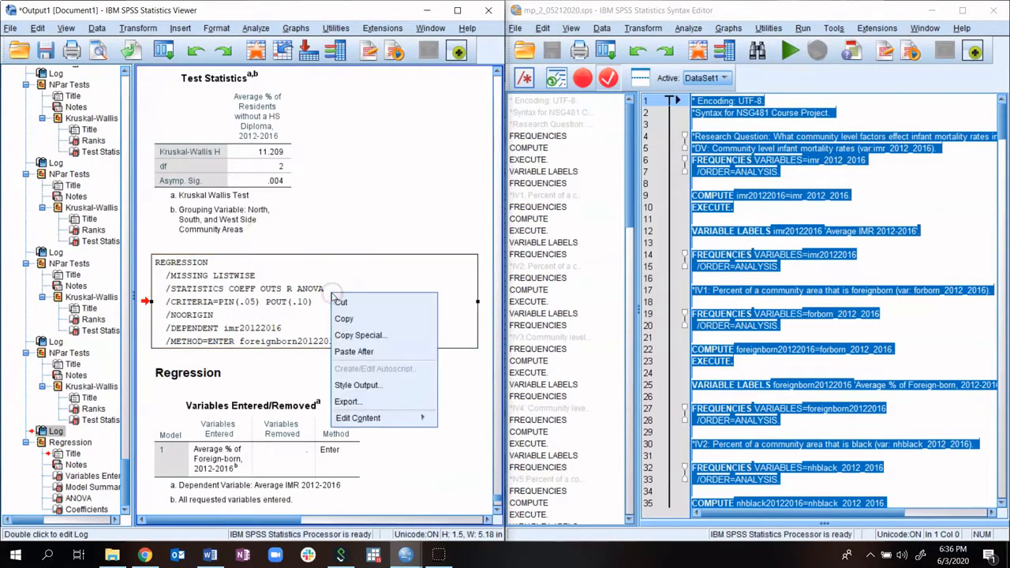
{"action": "left_click", "coordinate": [341, 318]}
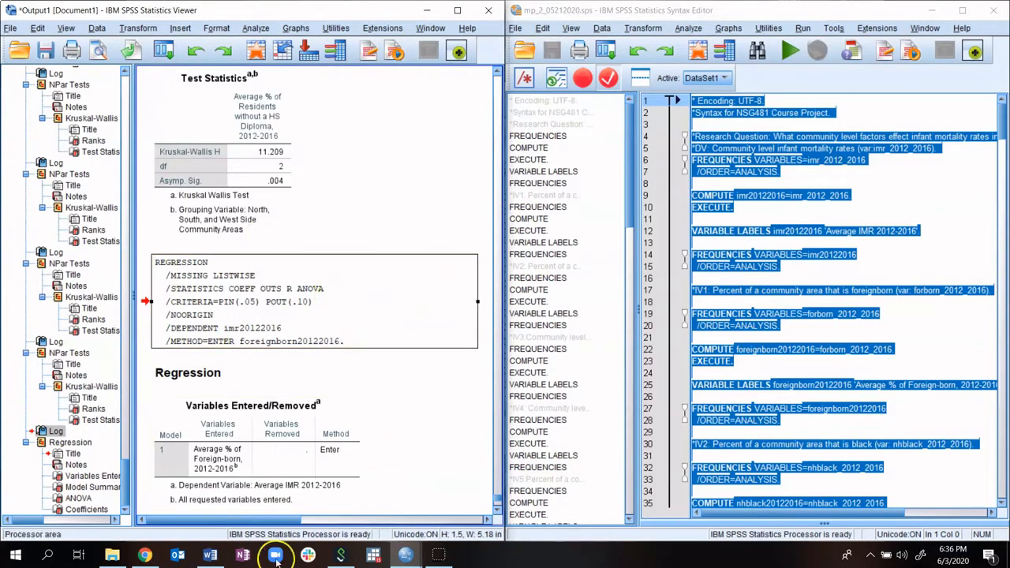
- Paste the copied REGRESSION command under the Linear Regression comment in mp_2_05212020.sps
{"action": "left_click", "coordinate": [242, 556]}
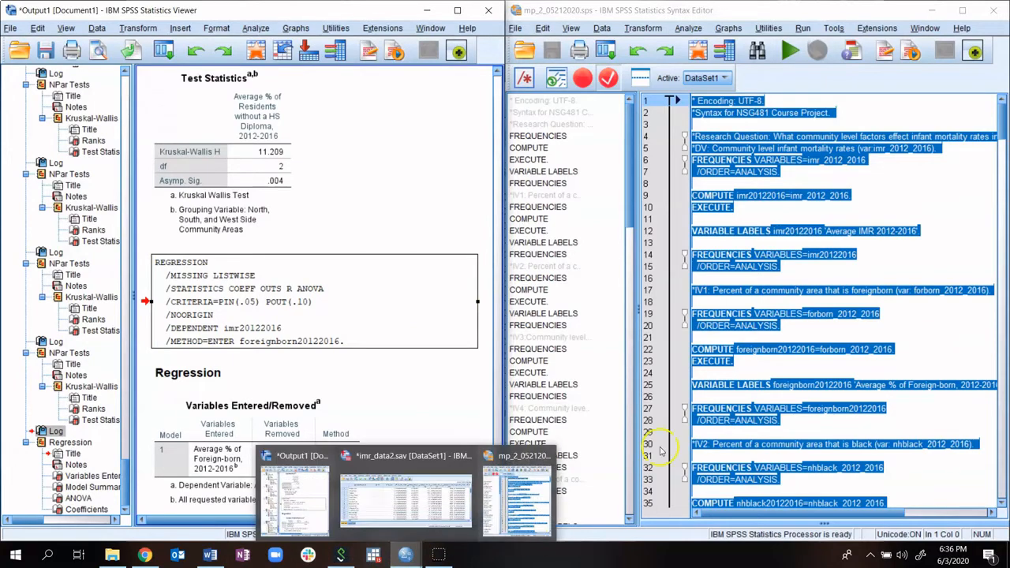
{"action": "left_click", "coordinate": [755, 401]}
{"action": "scroll", "coordinate": [755, 406], "scroll_direction": "down", "scroll_amount": 20}
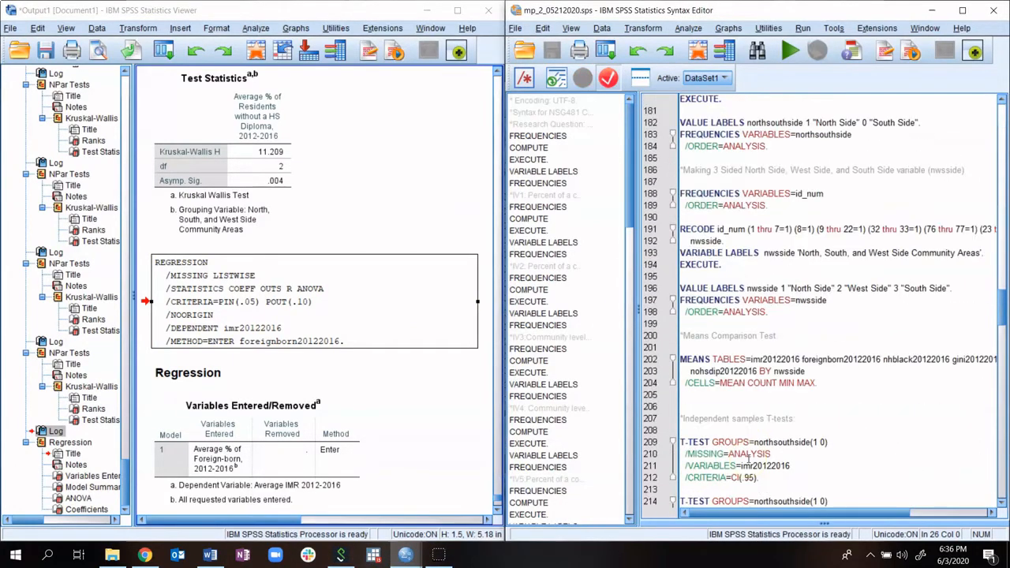
{"action": "scroll", "coordinate": [748, 456], "scroll_direction": "down", "scroll_amount": 20}
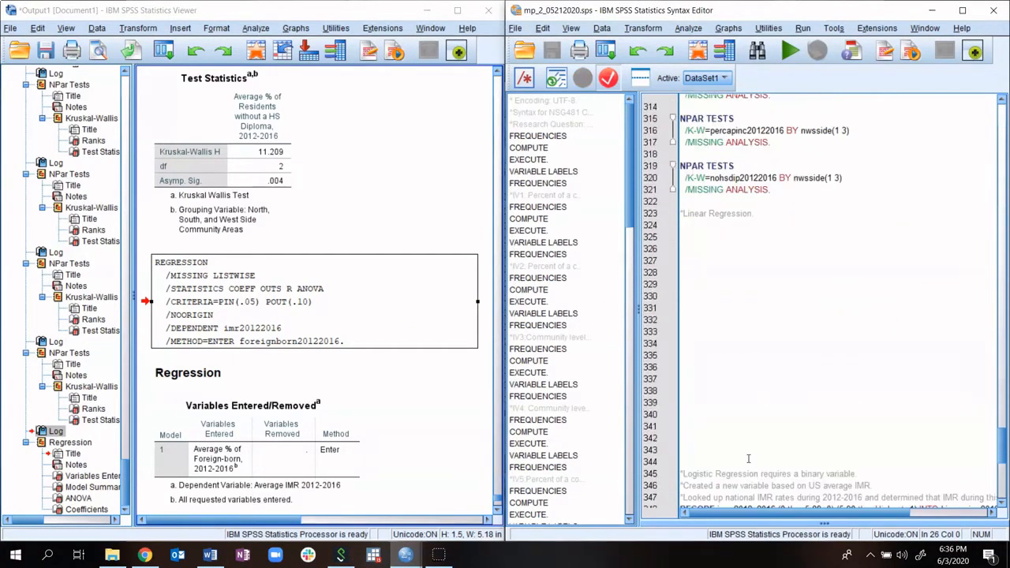
{"action": "left_click", "coordinate": [701, 238]}
{"action": "key", "text": "ctrl+v"}
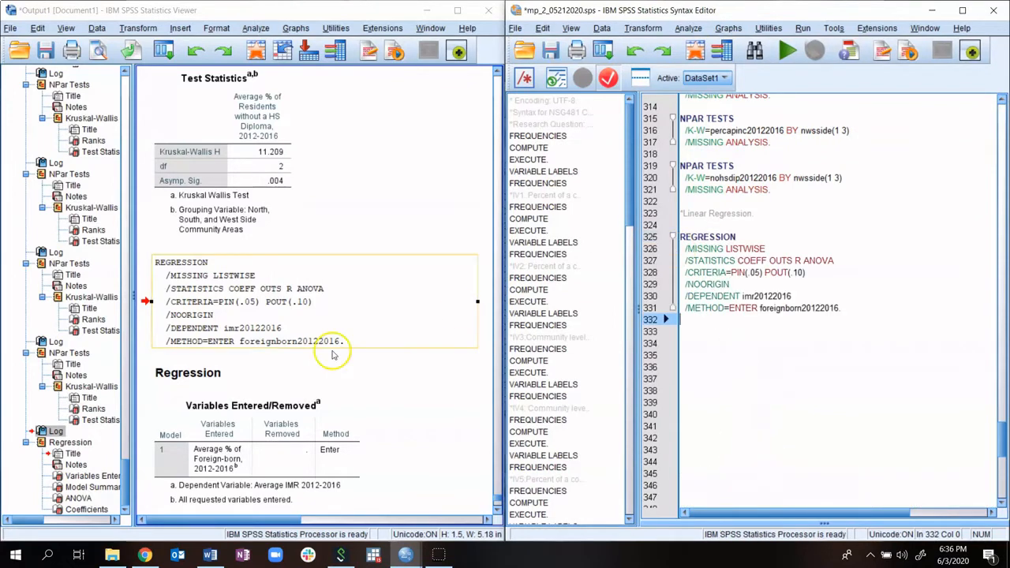
- Paste a second copy of the foreign-born REGRESSION command below the first, with a blank line between them
{"action": "left_click", "coordinate": [384, 362]}
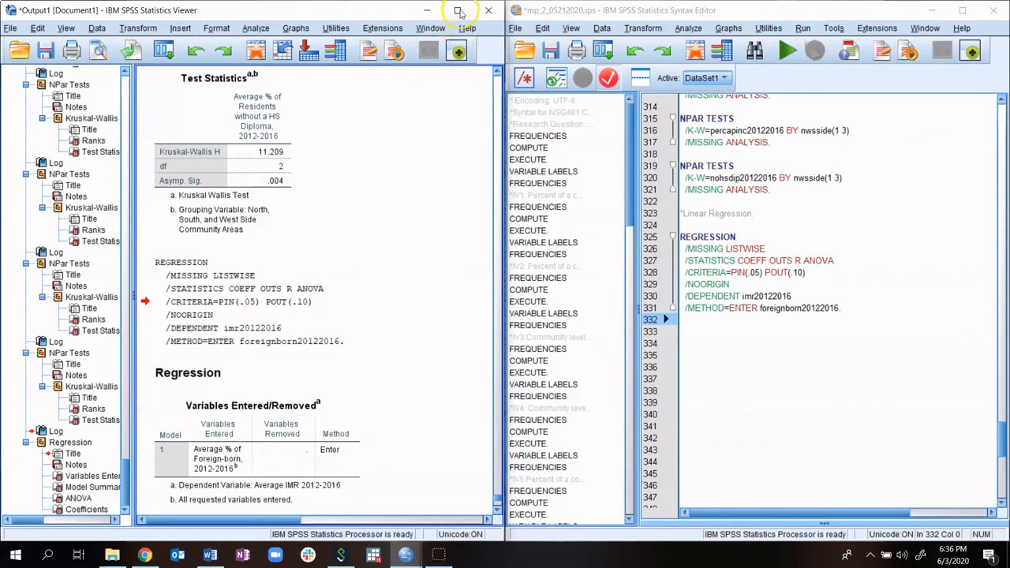
{"action": "left_click", "coordinate": [845, 306]}
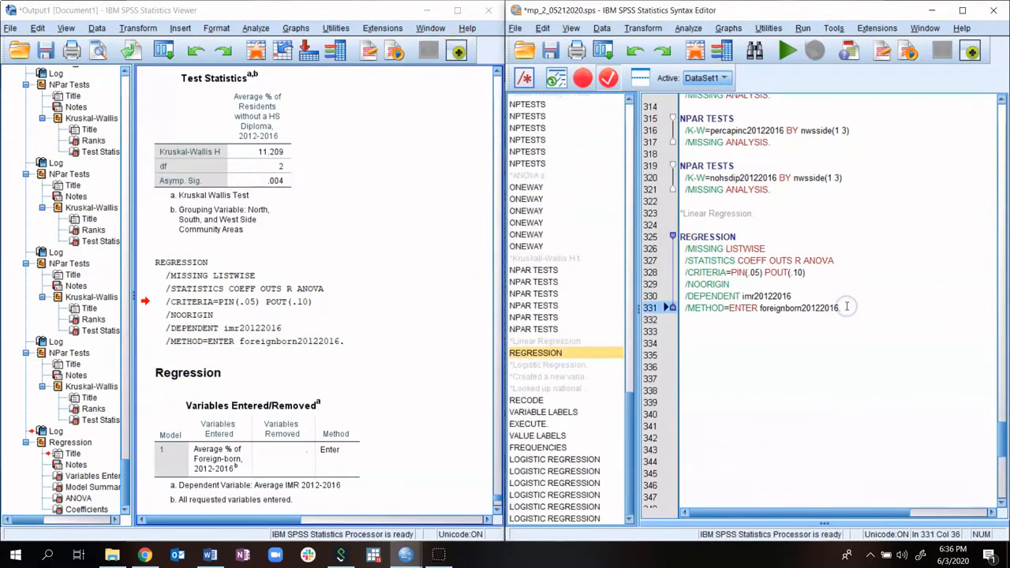
{"action": "key", "text": "Return"}
{"action": "key", "text": "ctrl+v"}
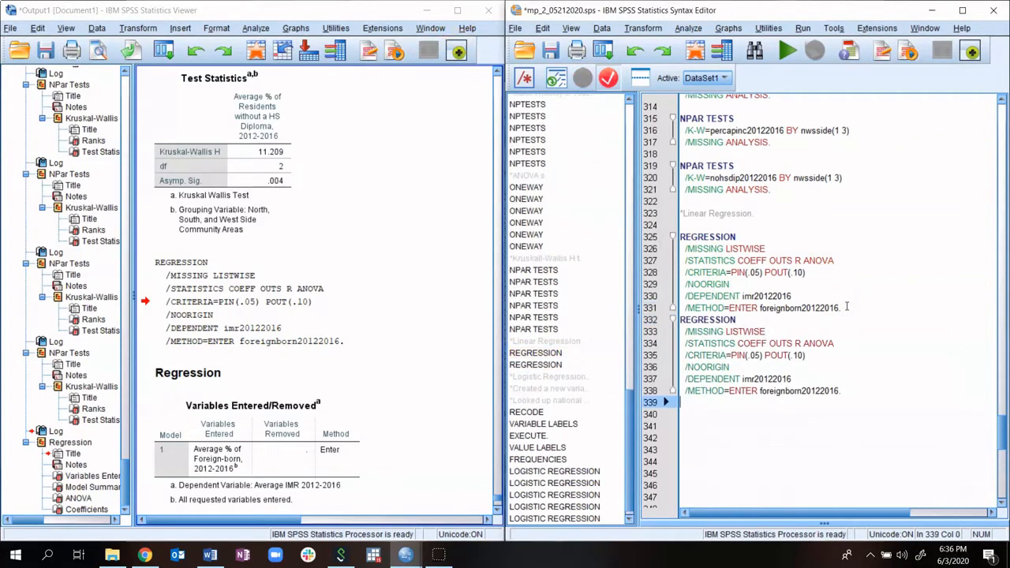
{"action": "left_click", "coordinate": [846, 306]}
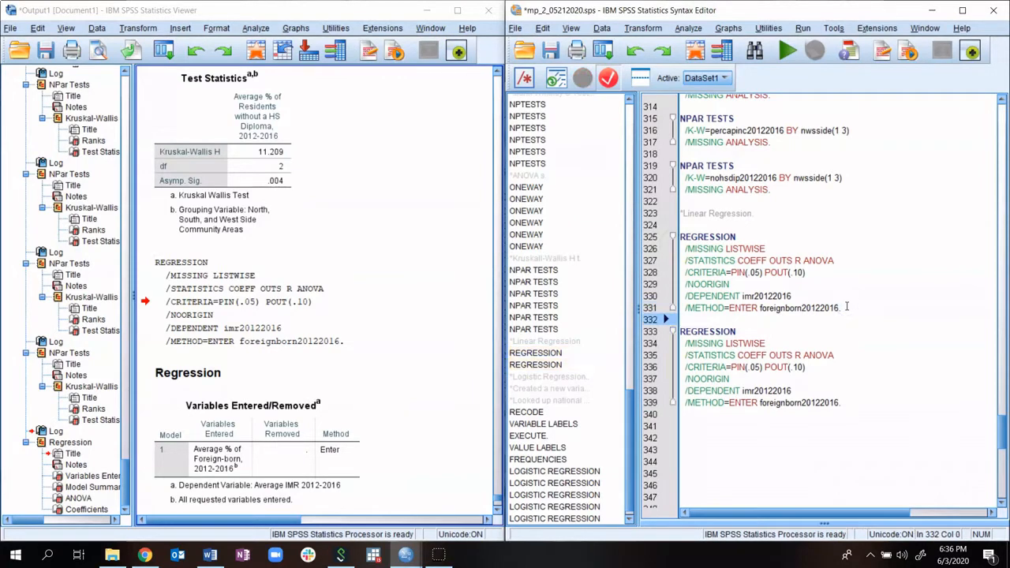
{"action": "key", "text": "Return"}
- Add a third and a fourth copy of the REGRESSION command, each separated by a blank line
{"action": "left_click", "coordinate": [848, 318]}
{"action": "key", "text": "Return"}
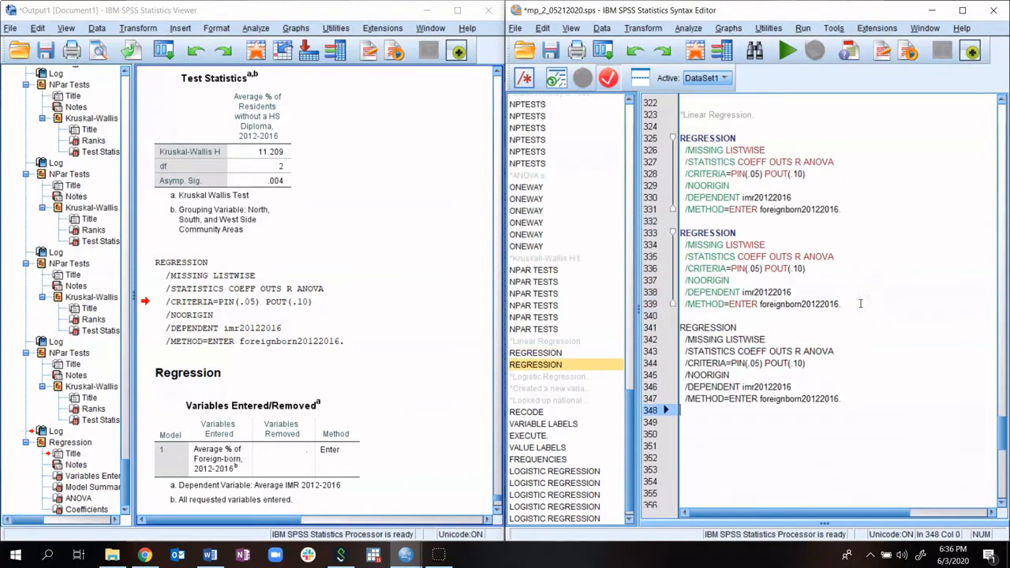
{"action": "key", "text": "ctrl+v"}
{"action": "left_click", "coordinate": [845, 398]}
{"action": "key", "text": "Return"}
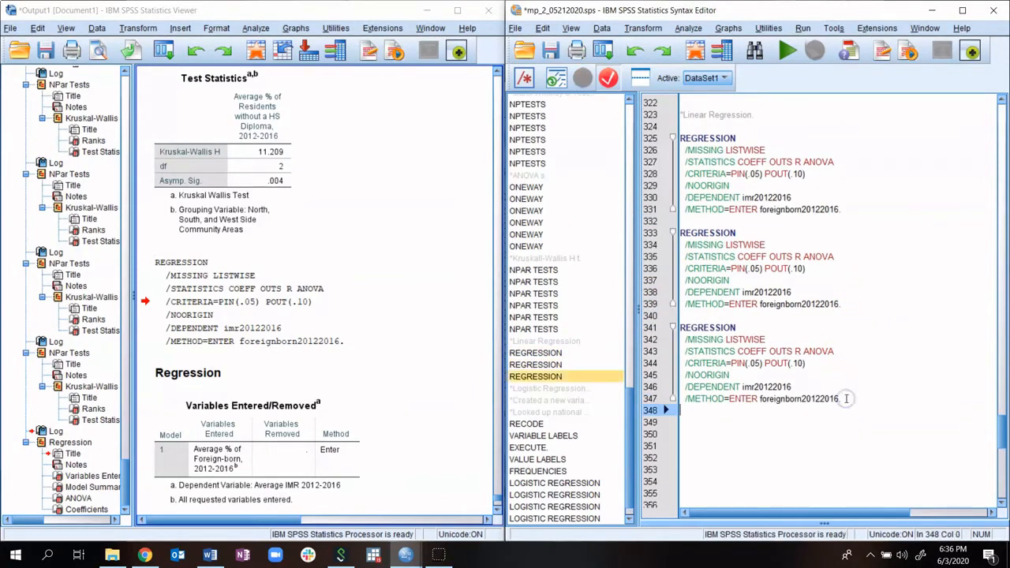
{"action": "key", "text": "ctrl+v"}
- Add a fifth and a sixth copy of the REGRESSION command below the fourth, keeping blank lines between the blocks
{"action": "scroll", "coordinate": [845, 398], "scroll_direction": "down", "scroll_amount": 3}
{"action": "left_click", "coordinate": [859, 397]}
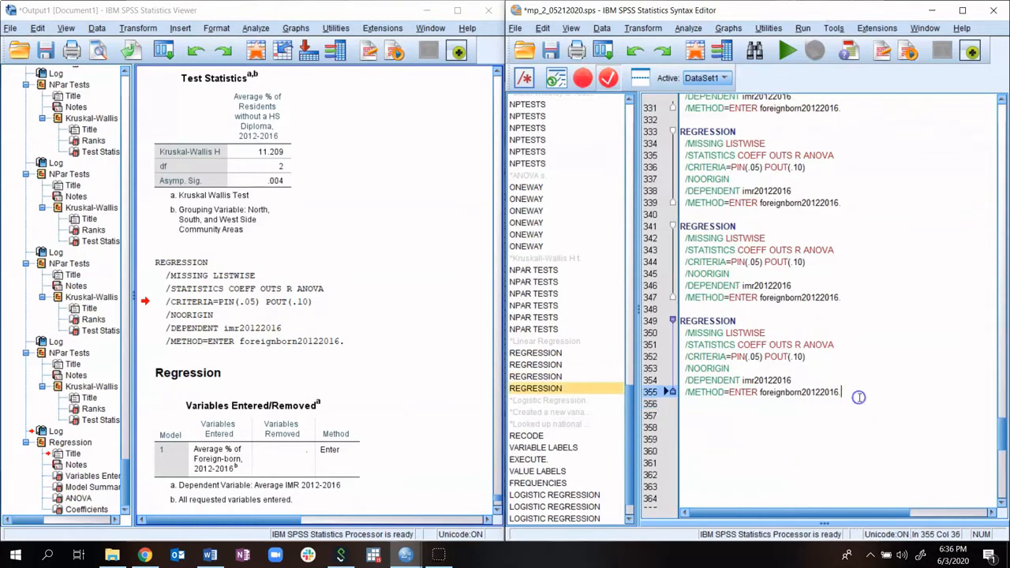
{"action": "key", "text": "Return"}
{"action": "key", "text": "ctrl+v"}
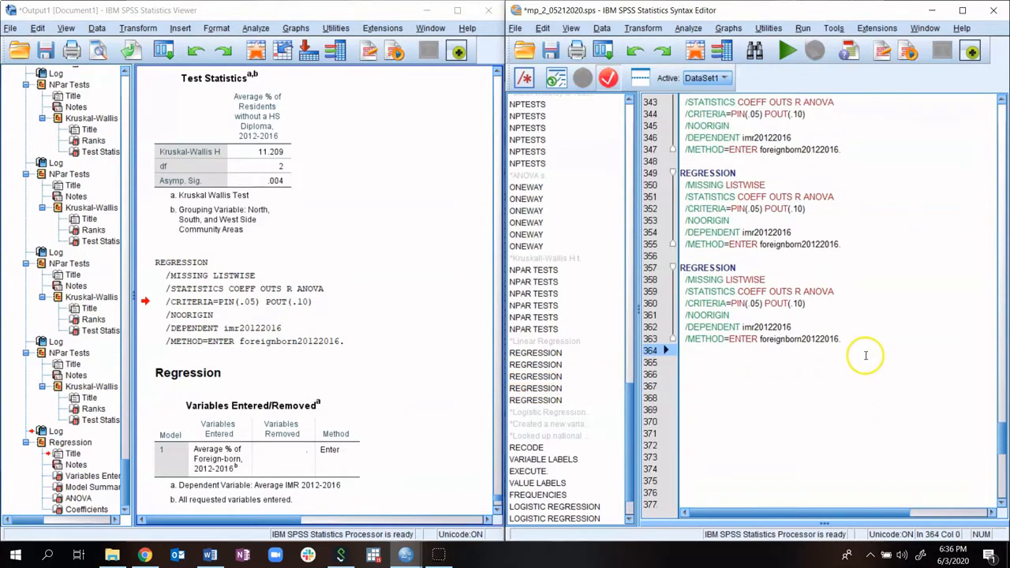
{"action": "key", "text": "Return"}
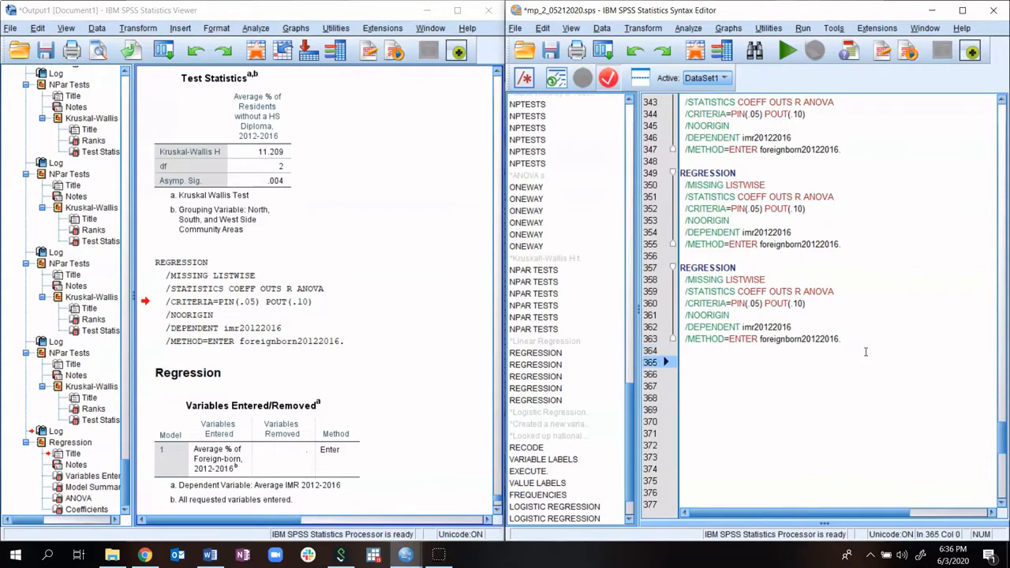
{"action": "type", "text": "REGRESSION   /MISSING LISTWISE   /STATISTICS COEFF OUTS R ANOVA   /CRITERIA=PIN(.05) POUT(.10)   /NOORIGIN   /DEPENDENT imr20122016   /METHOD=ENTER foreignborn20122016."}
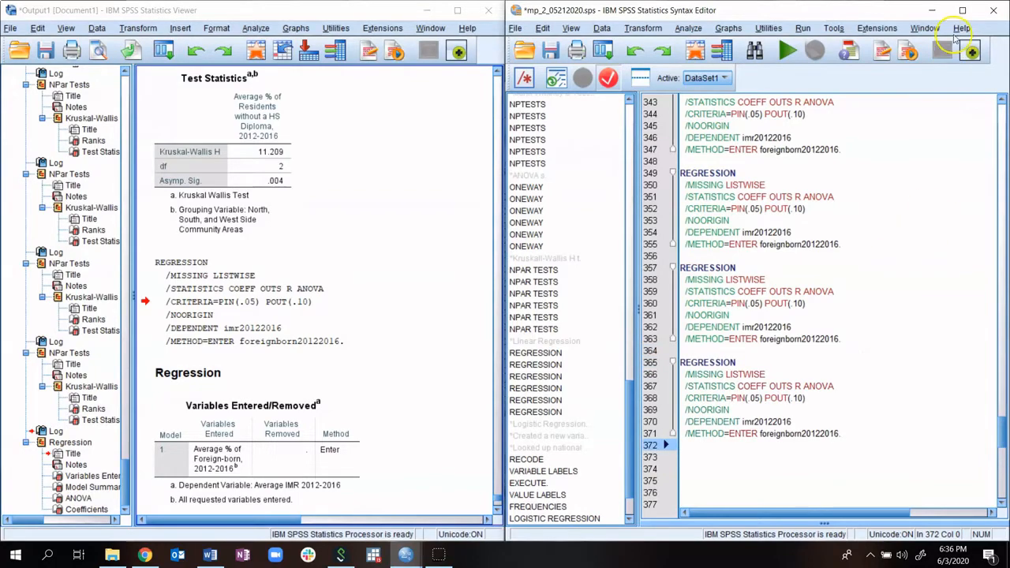
- Minimize the syntax editor, maximize the output viewer, and bring the foreign-born regression results into view
{"action": "left_click", "coordinate": [933, 10]}
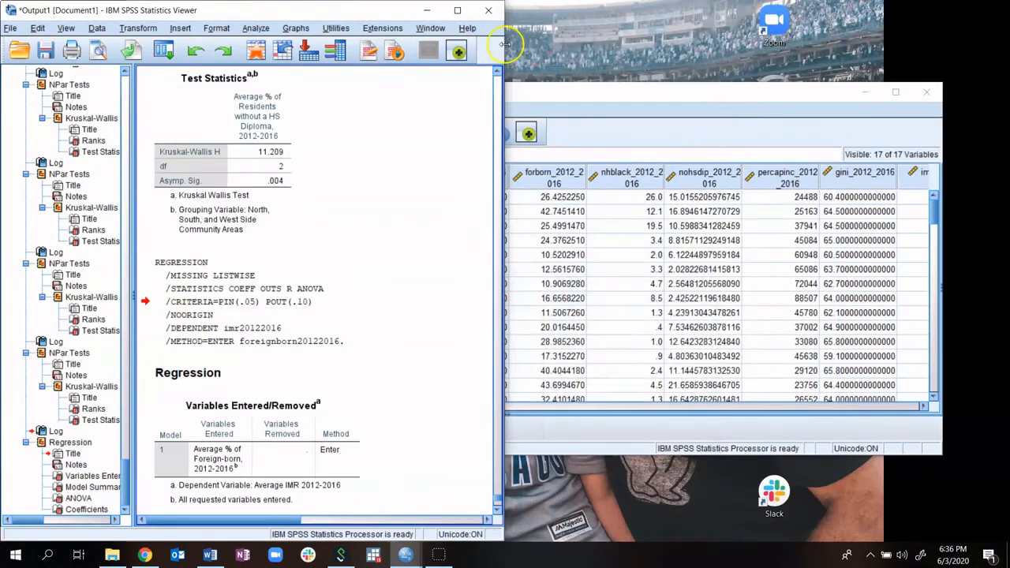
{"action": "left_click", "coordinate": [456, 10]}
{"action": "scroll", "coordinate": [642, 266], "scroll_direction": "down", "scroll_amount": 10}
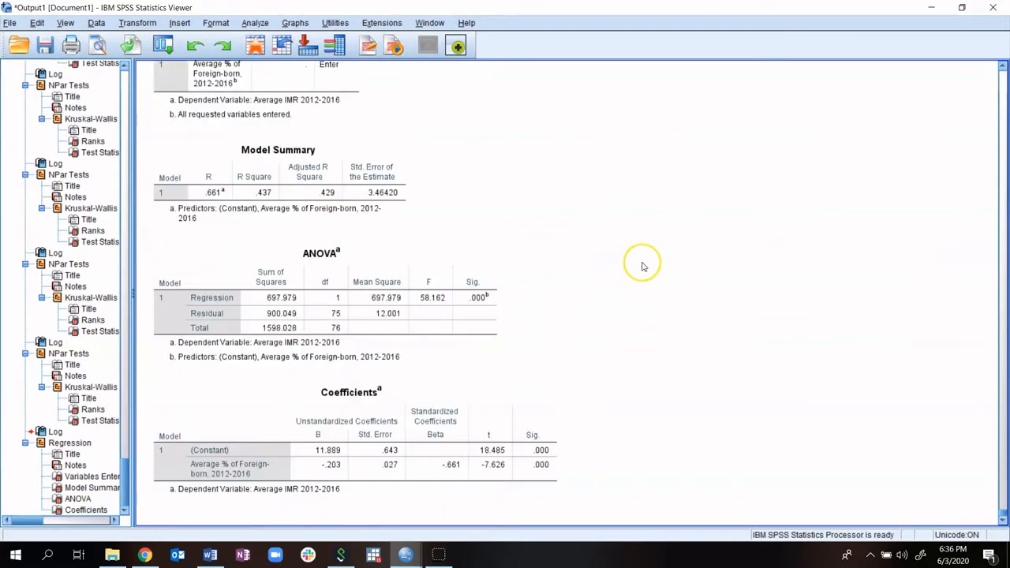
{"action": "scroll", "coordinate": [642, 266], "scroll_direction": "up", "scroll_amount": 5}
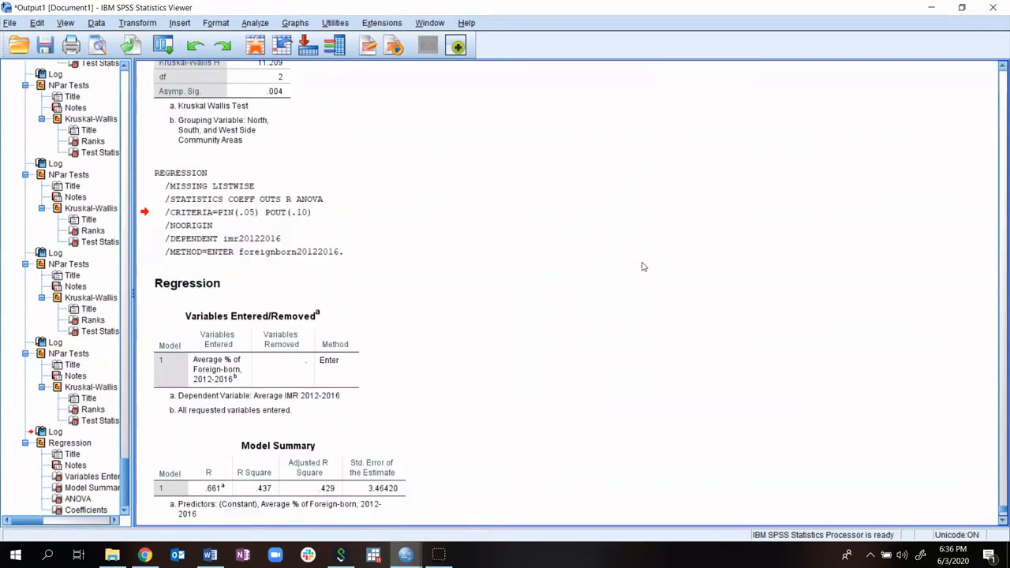
{"action": "scroll", "coordinate": [642, 266], "scroll_direction": "up", "scroll_amount": 1}
{"action": "scroll", "coordinate": [642, 266], "scroll_direction": "down", "scroll_amount": 5}
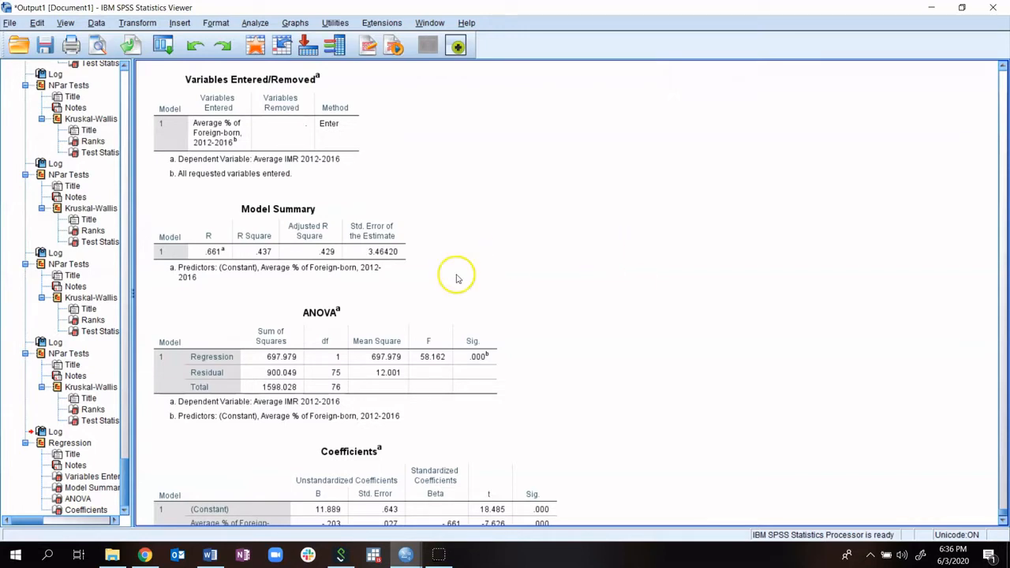
- Look over the Variables Entered/Removed, Model Summary, ANOVA and Coefficients tables of the foreign-born regression
{"action": "left_click", "coordinate": [247, 93]}
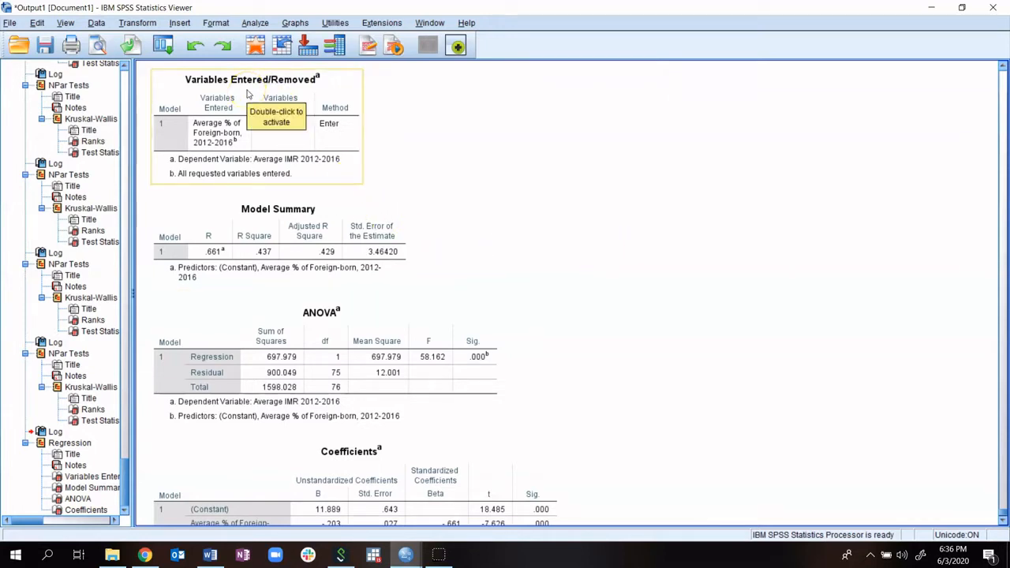
{"action": "left_click", "coordinate": [311, 214]}
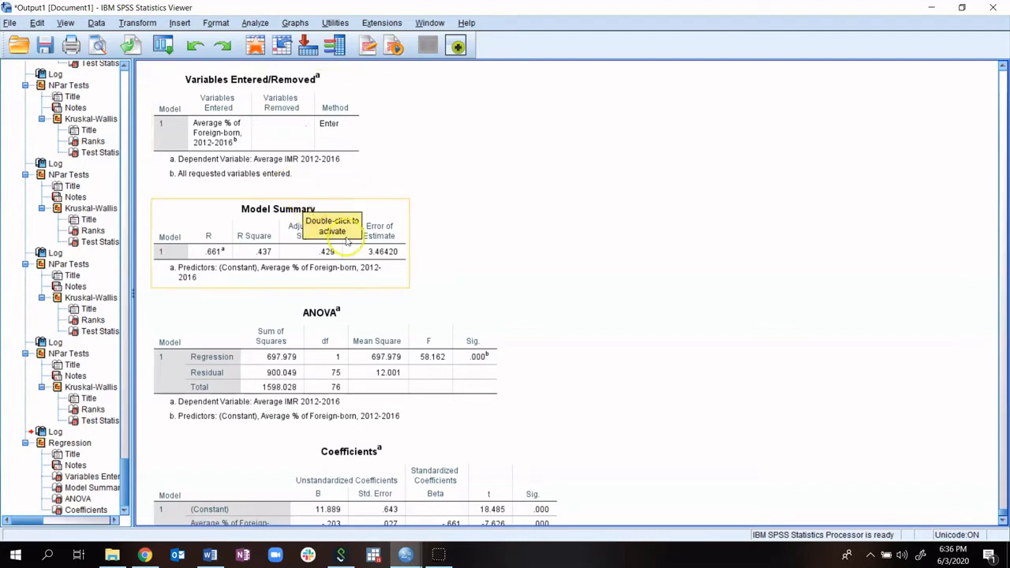
{"action": "left_click", "coordinate": [332, 309]}
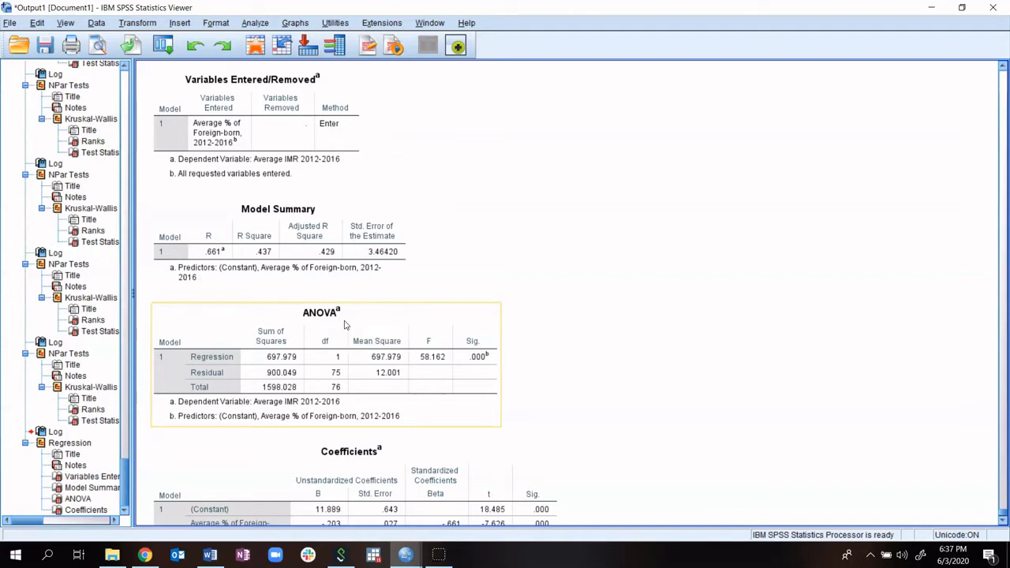
{"action": "scroll", "coordinate": [344, 324], "scroll_direction": "down", "scroll_amount": 2}
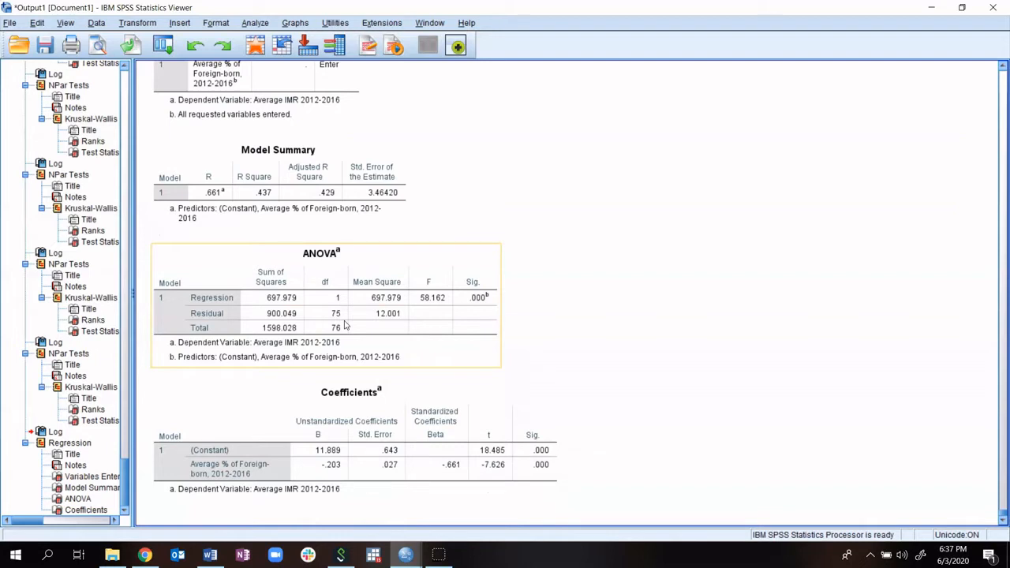
{"action": "left_click", "coordinate": [313, 418]}
{"action": "scroll", "coordinate": [315, 465], "scroll_direction": "up", "scroll_amount": 4}
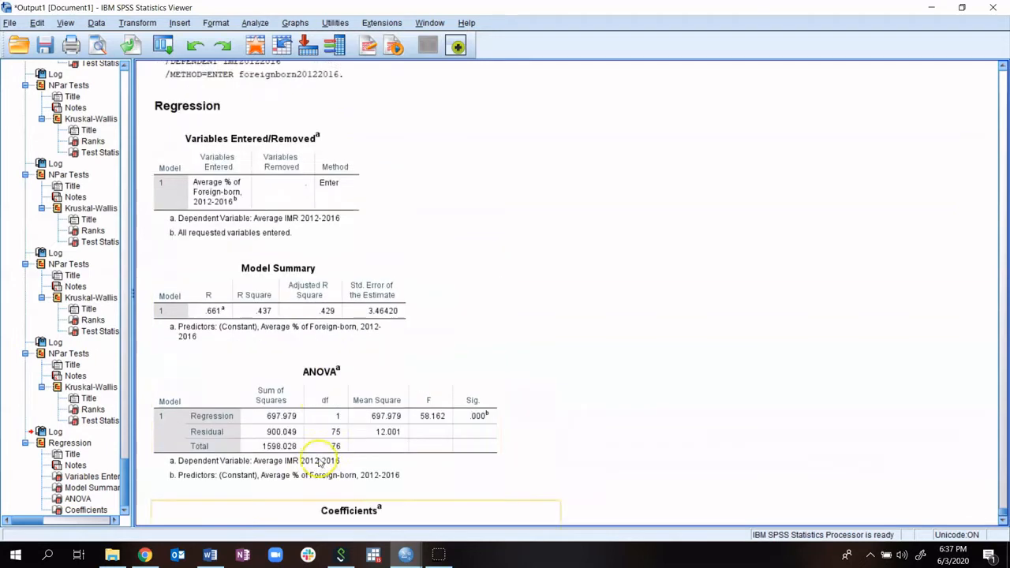
{"action": "scroll", "coordinate": [319, 462], "scroll_direction": "up", "scroll_amount": 2}
{"action": "left_click", "coordinate": [324, 462]}
- Examine the variable entered in the model, the R Square values in the Model Summary, and the ANOVA significance
{"action": "left_click", "coordinate": [254, 289]}
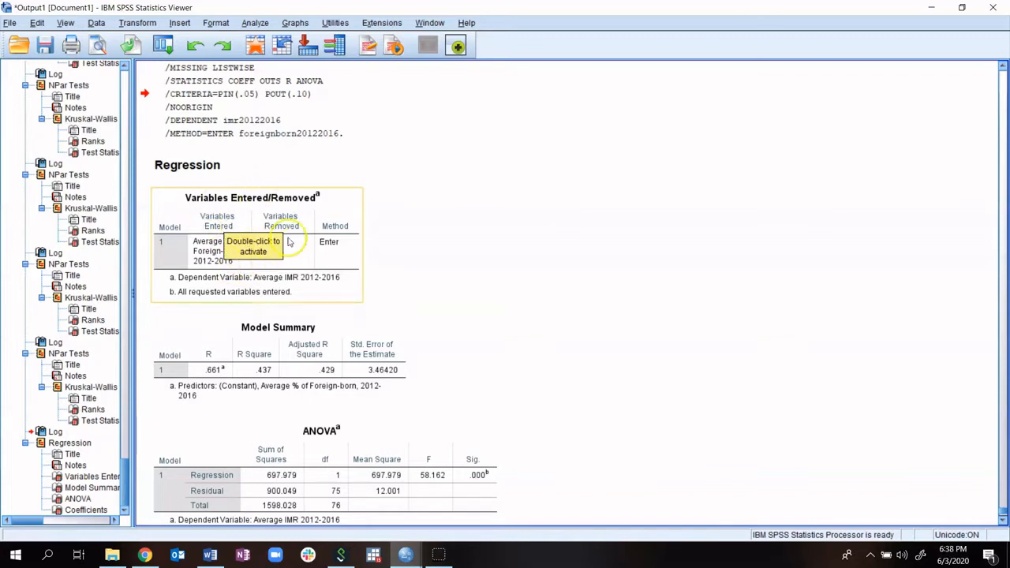
{"action": "scroll", "coordinate": [237, 240], "scroll_direction": "down", "scroll_amount": 2}
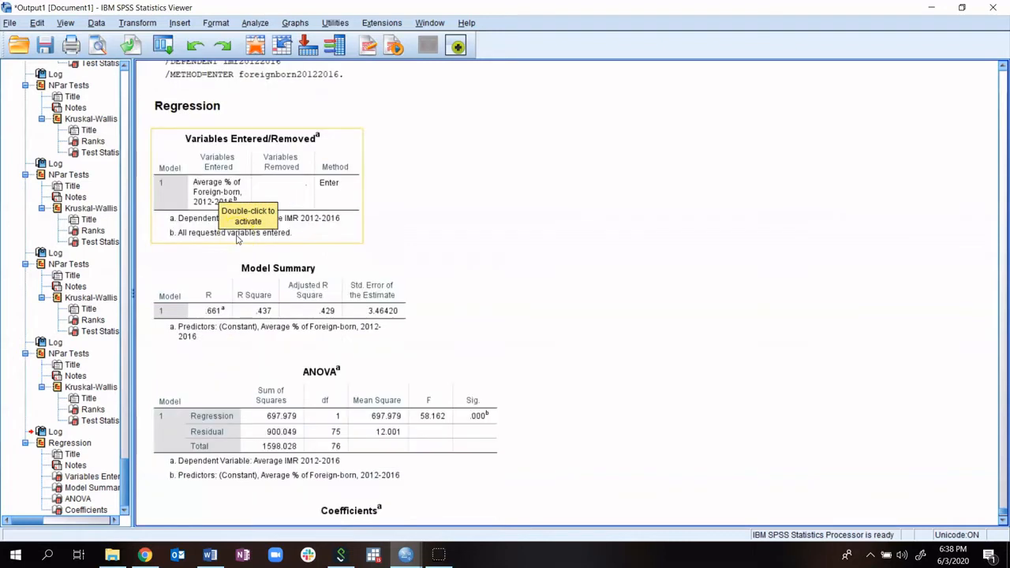
{"action": "scroll", "coordinate": [237, 241], "scroll_direction": "down", "scroll_amount": 2}
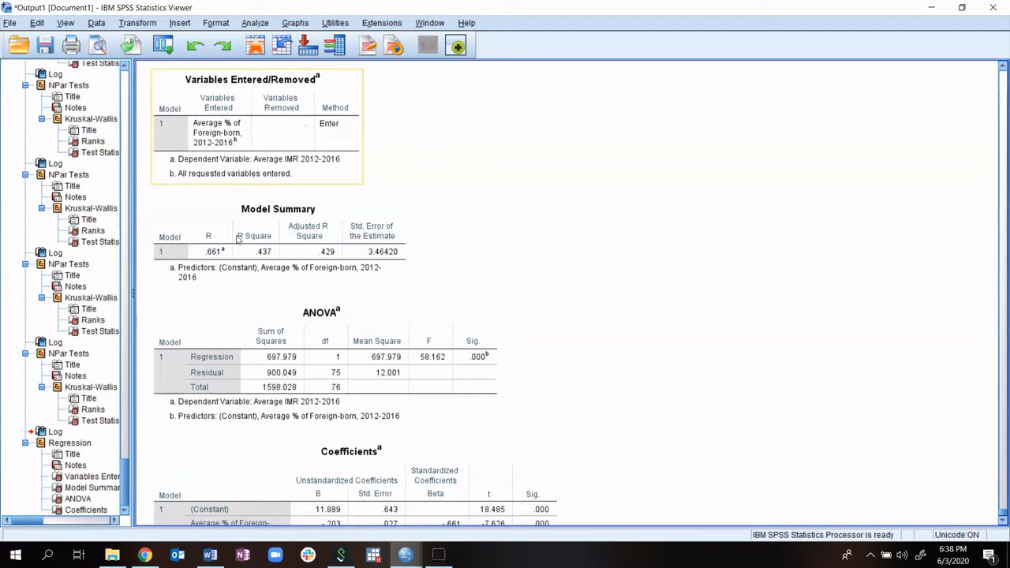
{"action": "left_click", "coordinate": [239, 239]}
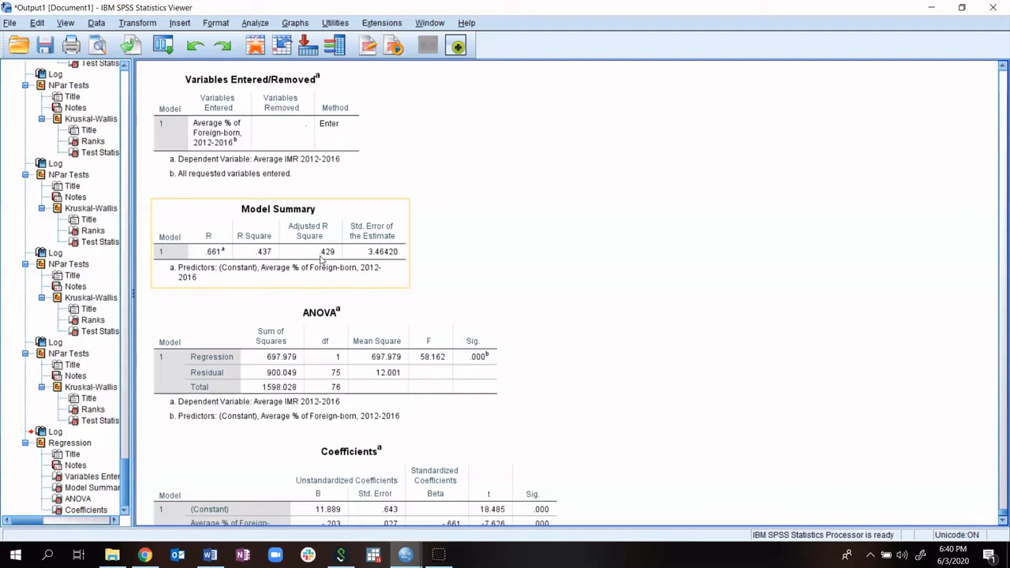
{"action": "scroll", "coordinate": [321, 258], "scroll_direction": "down", "scroll_amount": 2}
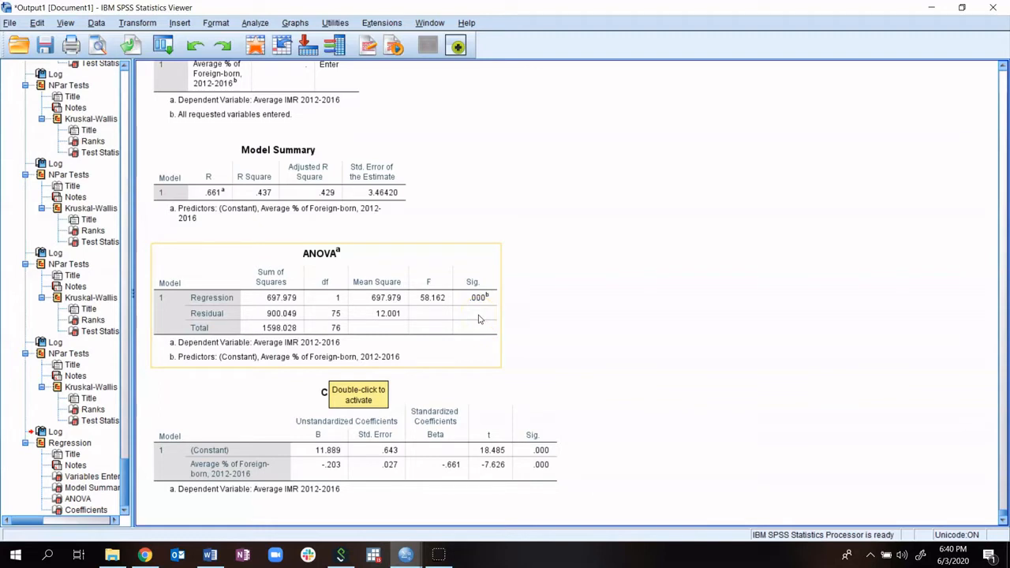
- Examine the Coefficients table for the constant and Average % of Foreign-born, 2012-2016, including B, Beta, t and significance
{"action": "left_click", "coordinate": [480, 425]}
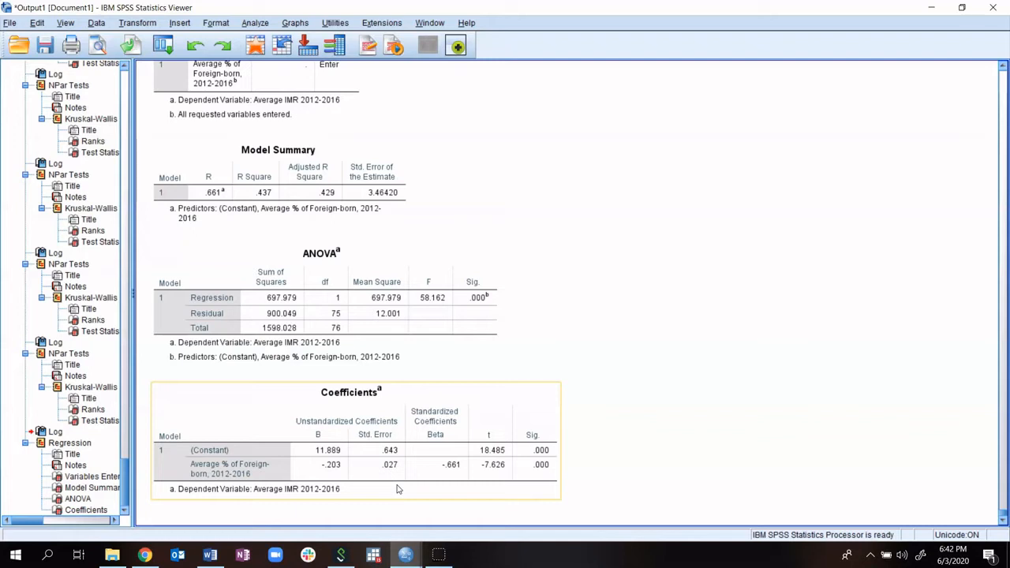
{"action": "left_click", "coordinate": [334, 514]}
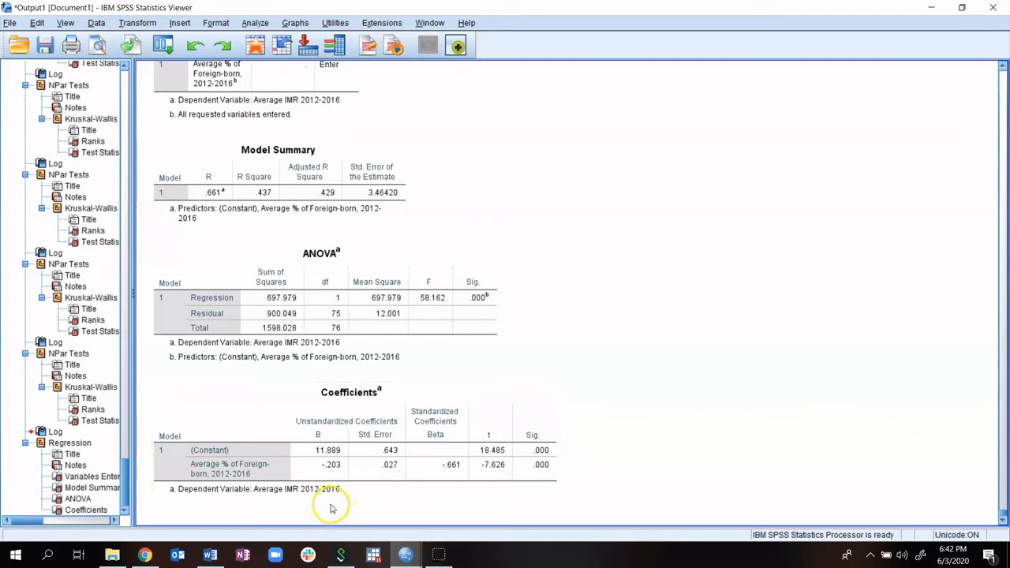
{"action": "left_click", "coordinate": [331, 495]}
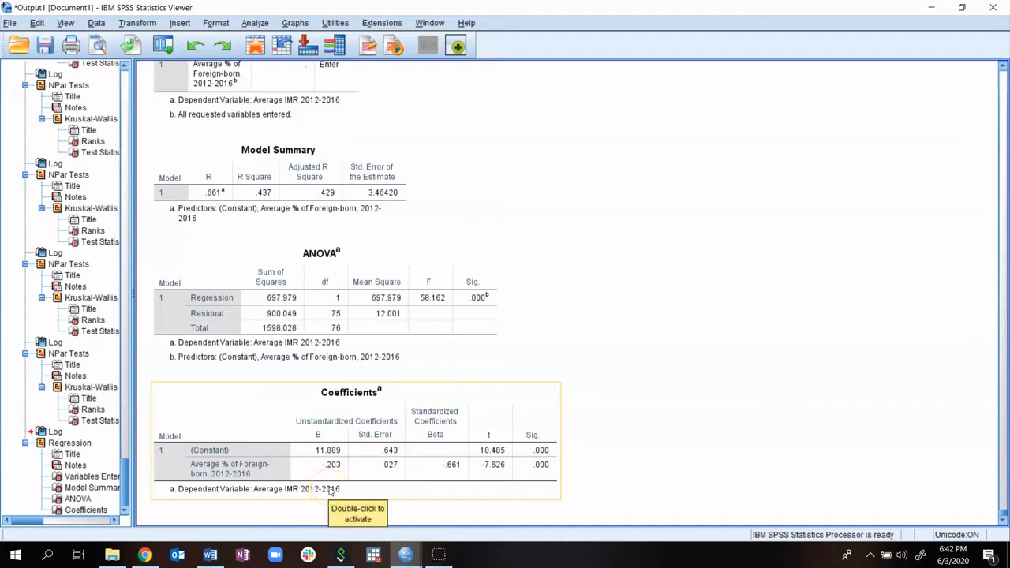
{"action": "left_click", "coordinate": [220, 493]}
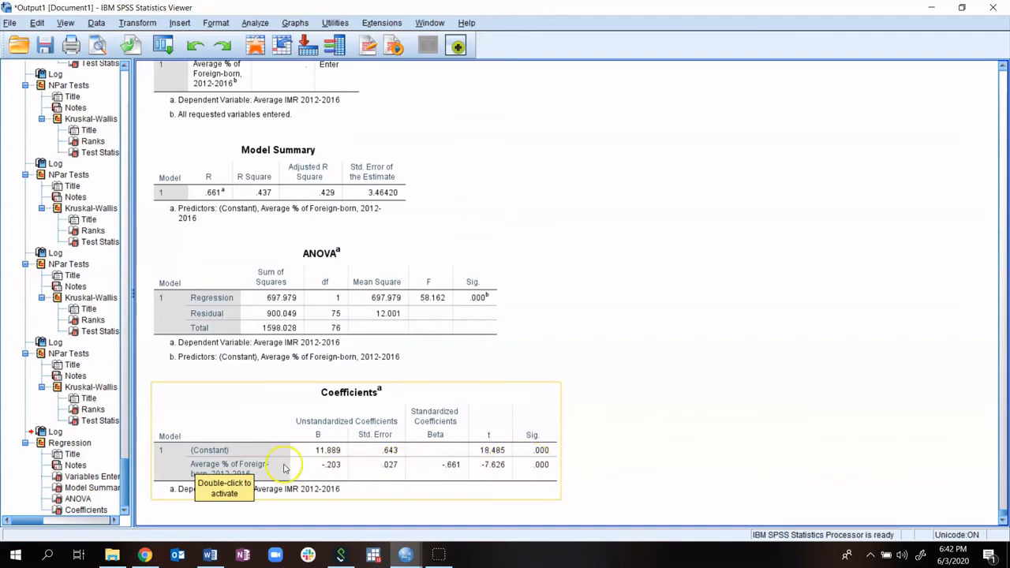
{"action": "left_click", "coordinate": [409, 520]}
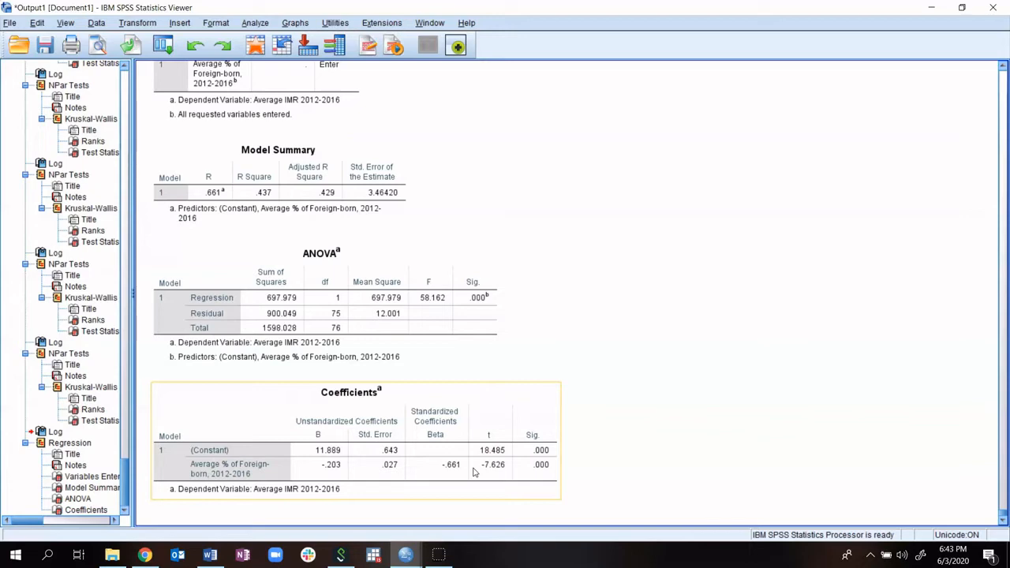
- Review the foreign-born model's Model Summary, ANOVA and Coefficients tables once more
{"action": "scroll", "coordinate": [469, 424], "scroll_direction": "up", "scroll_amount": 5}
{"action": "scroll", "coordinate": [449, 394], "scroll_direction": "down", "scroll_amount": 4}
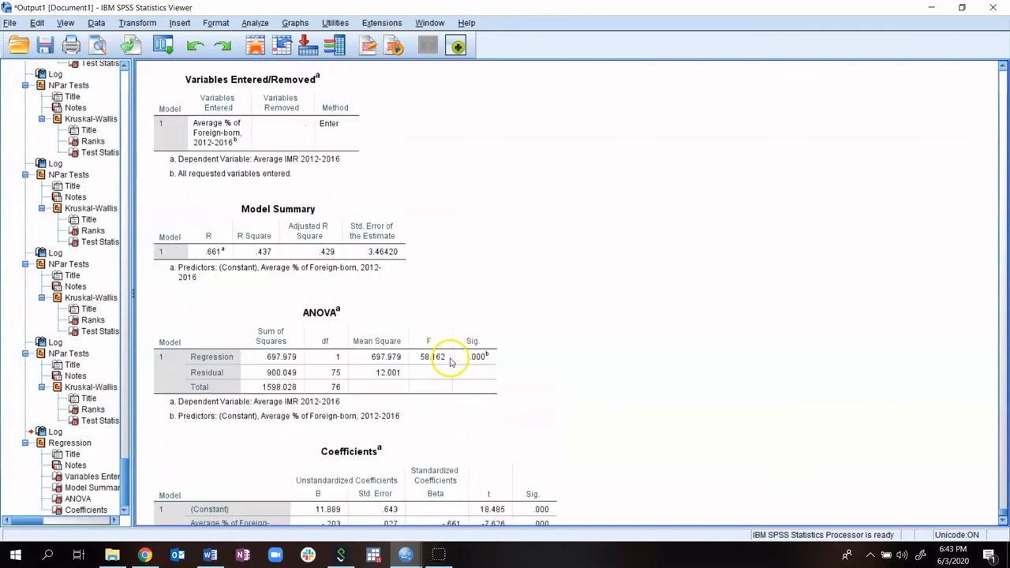
{"action": "left_click", "coordinate": [442, 403]}
{"action": "scroll", "coordinate": [443, 402], "scroll_direction": "down", "scroll_amount": 2}
{"action": "left_click", "coordinate": [444, 400]}
{"action": "scroll", "coordinate": [442, 386], "scroll_direction": "up", "scroll_amount": 4}
{"action": "left_click", "coordinate": [442, 383]}
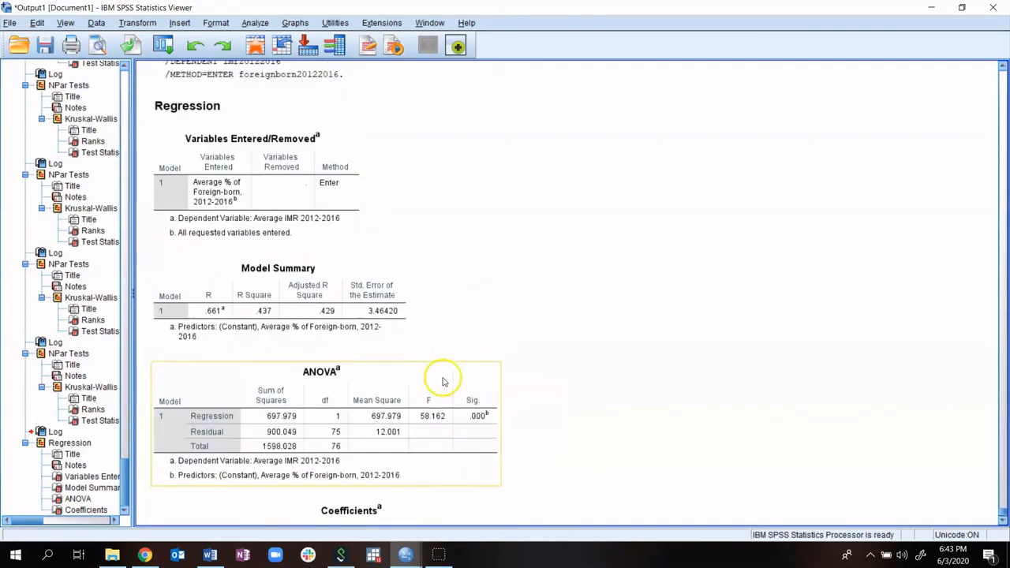
- Review the foreign-born regression's output again, from the Variables Entered/Removed table down to the Coefficients table
{"action": "left_click", "coordinate": [287, 233]}
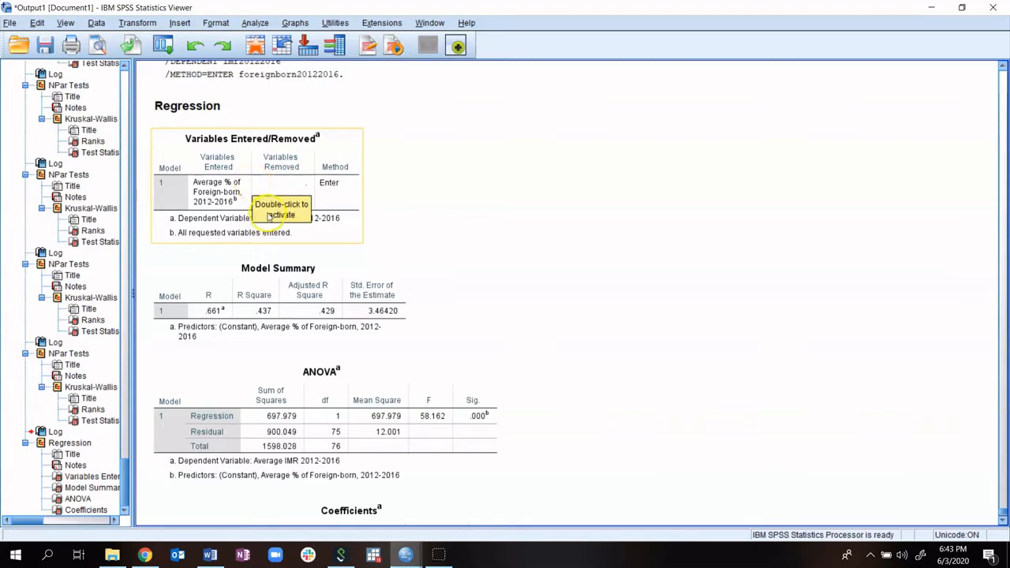
{"action": "left_click", "coordinate": [276, 207]}
{"action": "left_click", "coordinate": [332, 187]}
{"action": "left_click", "coordinate": [251, 135]}
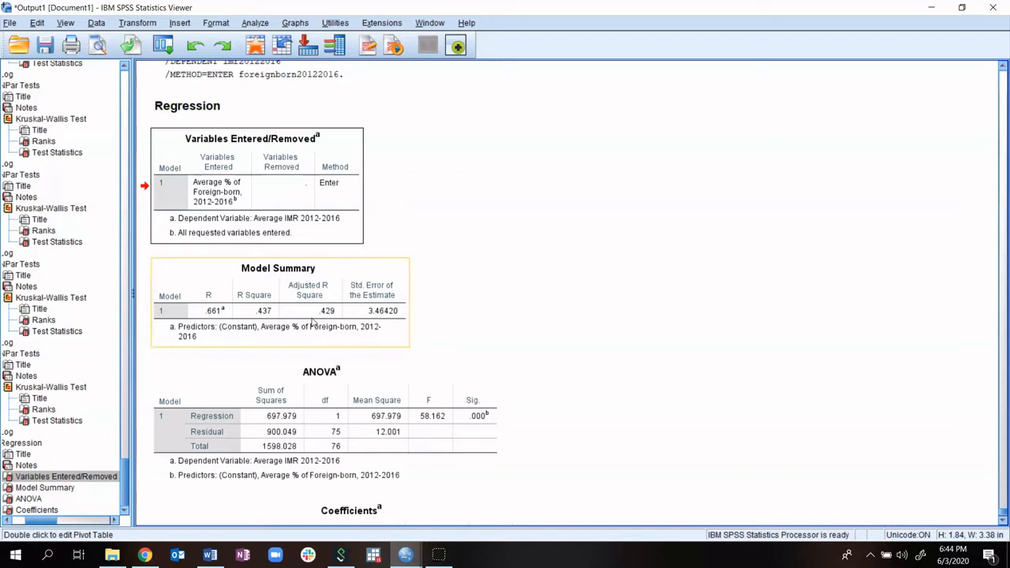
{"action": "scroll", "coordinate": [316, 454], "scroll_direction": "down", "scroll_amount": 3}
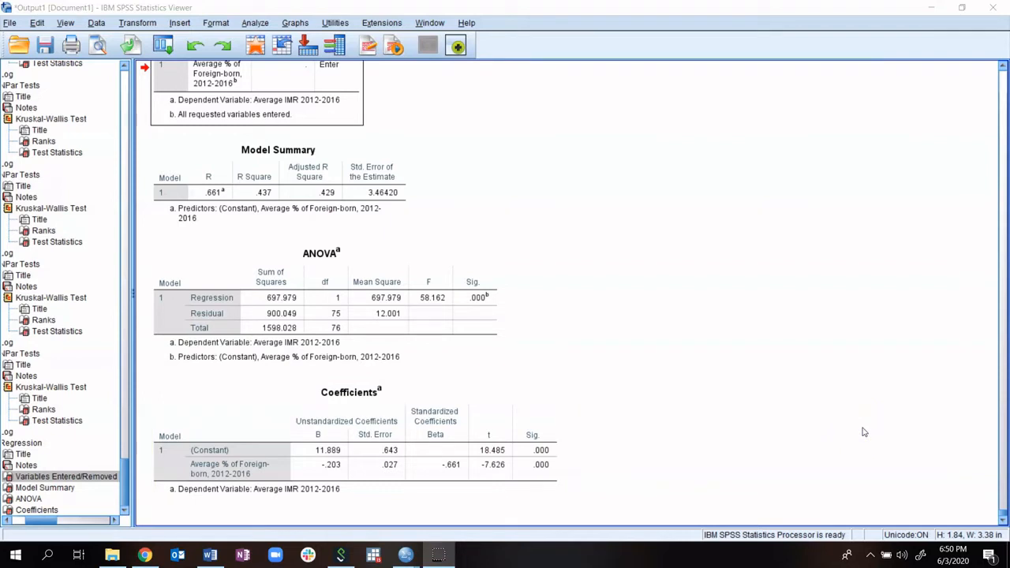
- Restore the output viewer to a smaller window moved aside, and bring up the mp_2_05212020 syntax file
{"action": "left_click", "coordinate": [863, 417]}
{"action": "left_click_drag", "start_coordinate": [555, 8], "coordinate": [254, 89]}
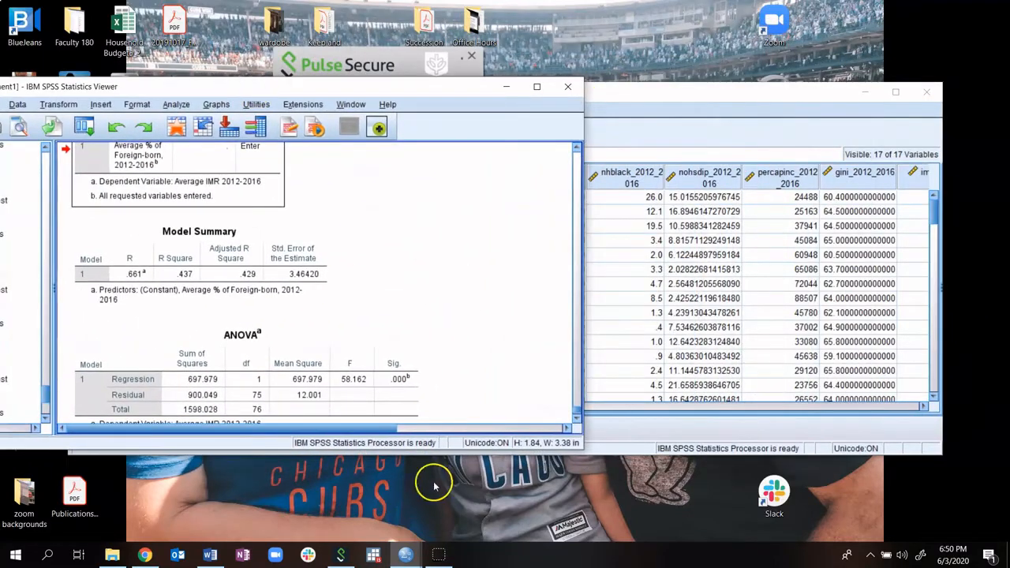
{"action": "mouse_move", "coordinate": [376, 555]}
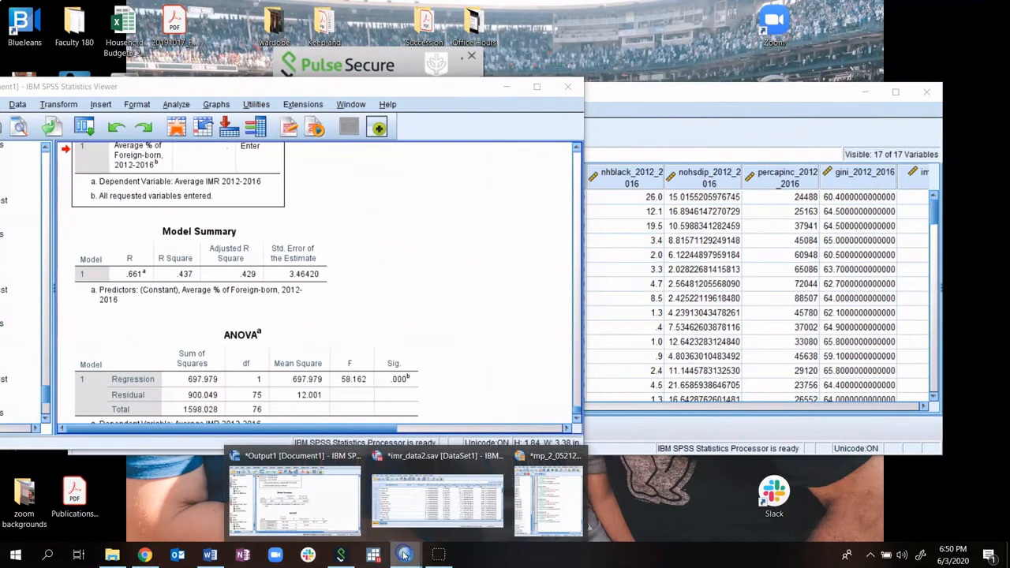
{"action": "left_click", "coordinate": [533, 483]}
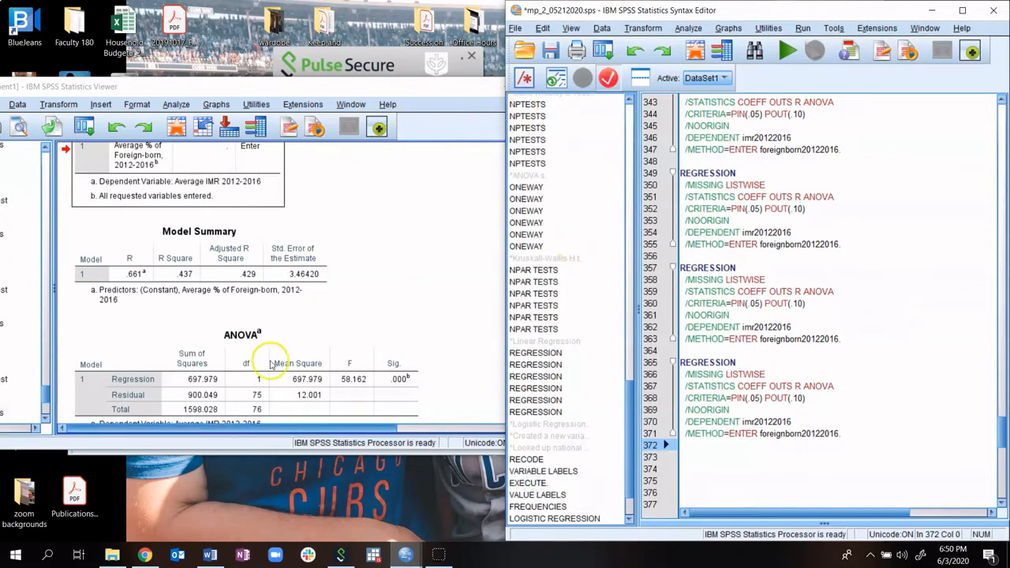
- Bring the imr_data2 data window forward and narrow it to fit beside the syntax window
{"action": "mouse_move", "coordinate": [404, 554]}
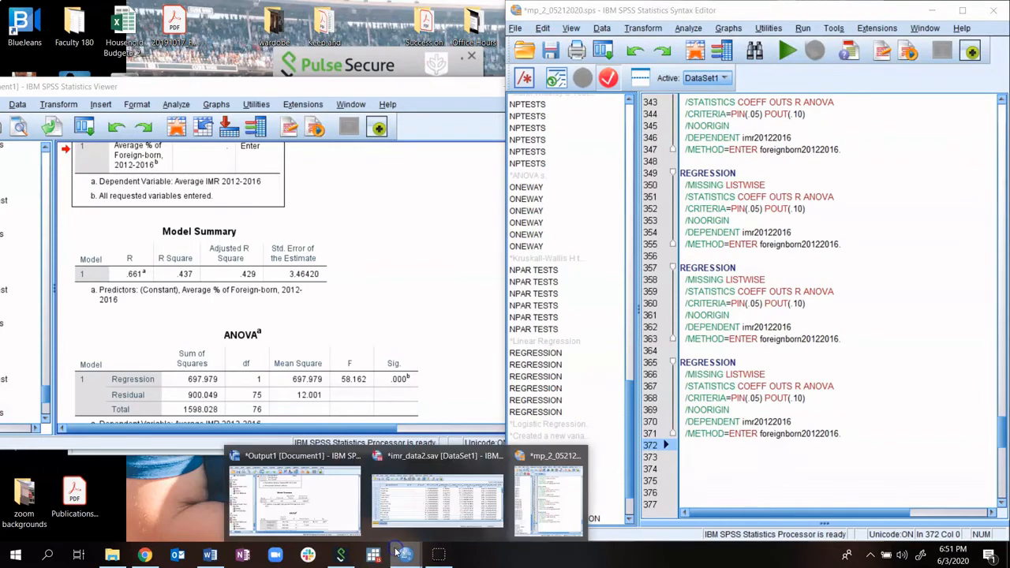
{"action": "left_click", "coordinate": [424, 497]}
{"action": "left_click_drag", "start_coordinate": [623, 92], "coordinate": [559, 52]}
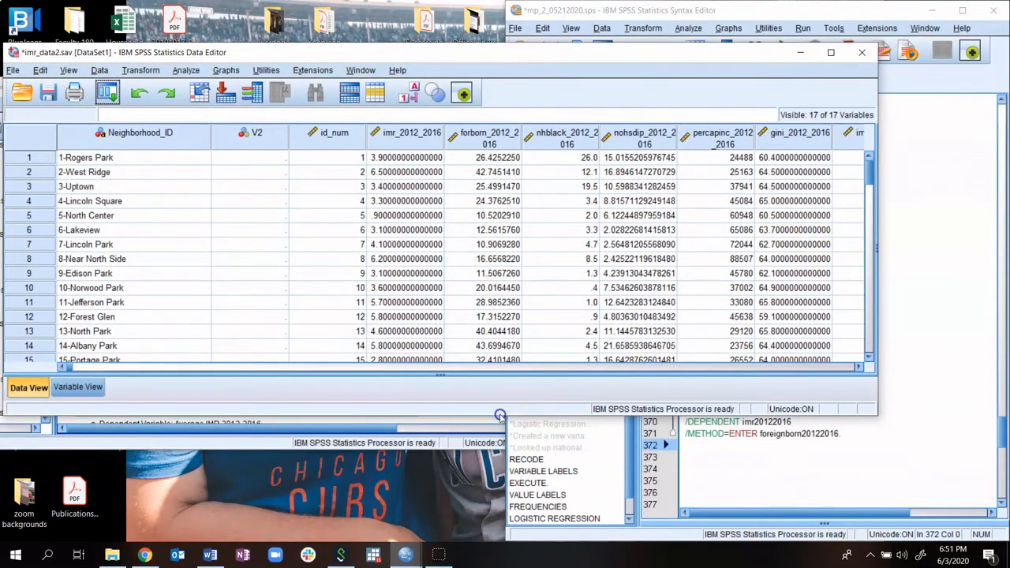
{"action": "left_click_drag", "start_coordinate": [876, 249], "coordinate": [474, 392]}
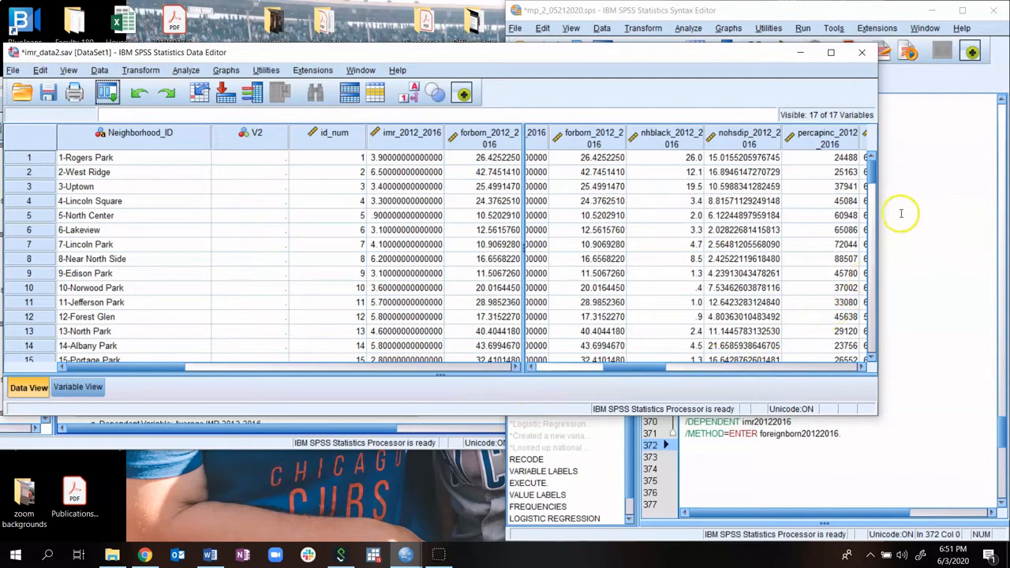
{"action": "left_click_drag", "start_coordinate": [876, 235], "coordinate": [424, 255]}
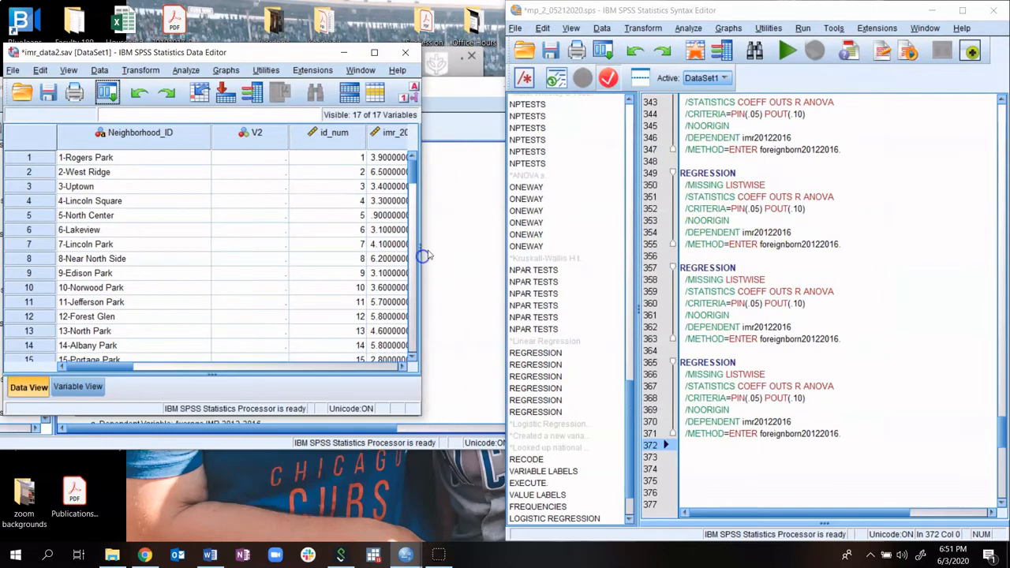
- Show the dataset's variable definitions and bring the imr20122016 through nwsside variables into view
{"action": "left_click", "coordinate": [77, 387]}
{"action": "scroll", "coordinate": [129, 288], "scroll_direction": "down", "scroll_amount": 7}
{"action": "scroll", "coordinate": [129, 289], "scroll_direction": "up", "scroll_amount": 5}
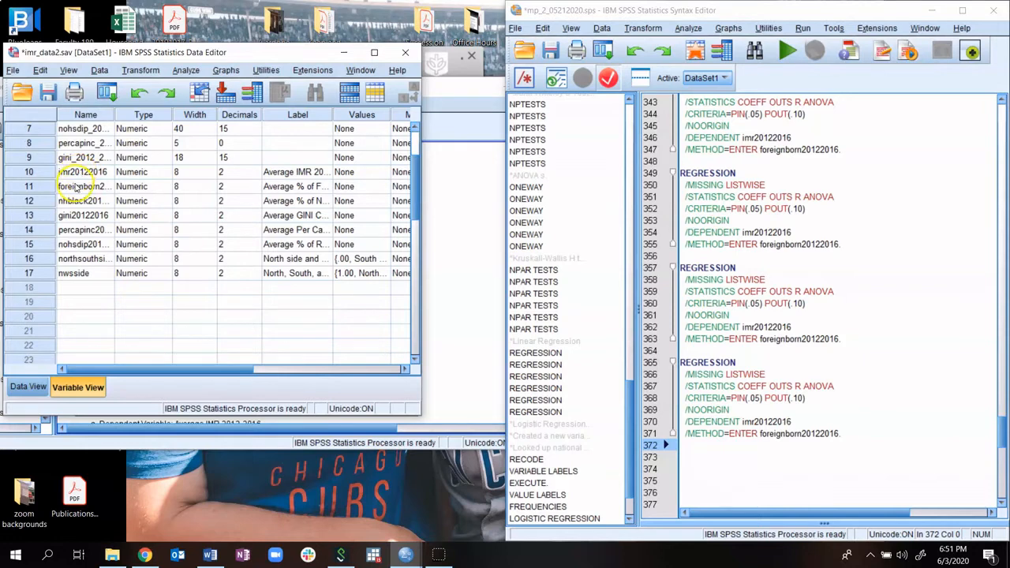
- Try to paste a new predictor over foreignborn20122016 in the second linear REGRESSION command, and undo the paste
{"action": "left_click", "coordinate": [75, 201]}
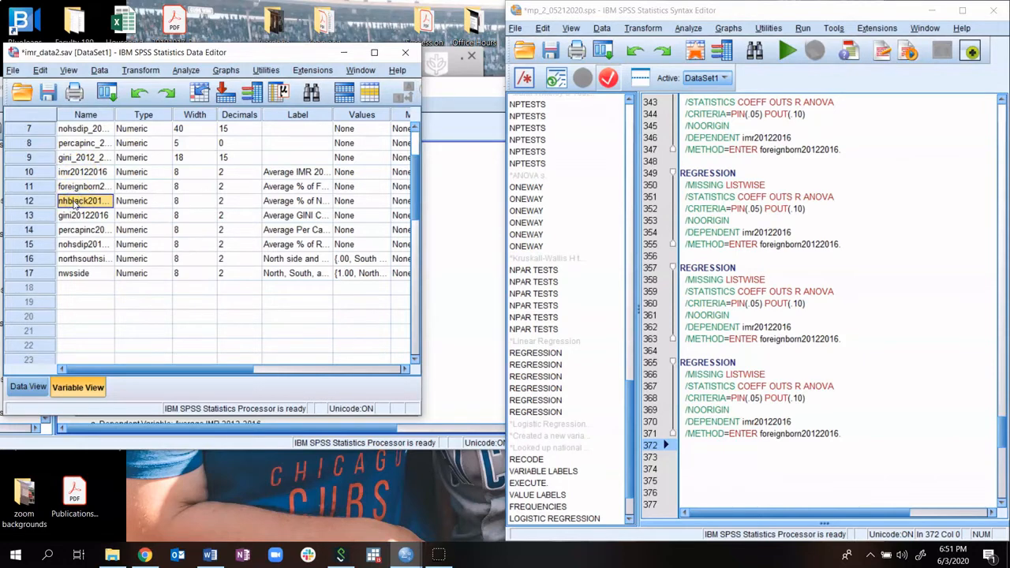
{"action": "left_click", "coordinate": [738, 197]}
{"action": "scroll", "coordinate": [737, 196], "scroll_direction": "up", "scroll_amount": 2}
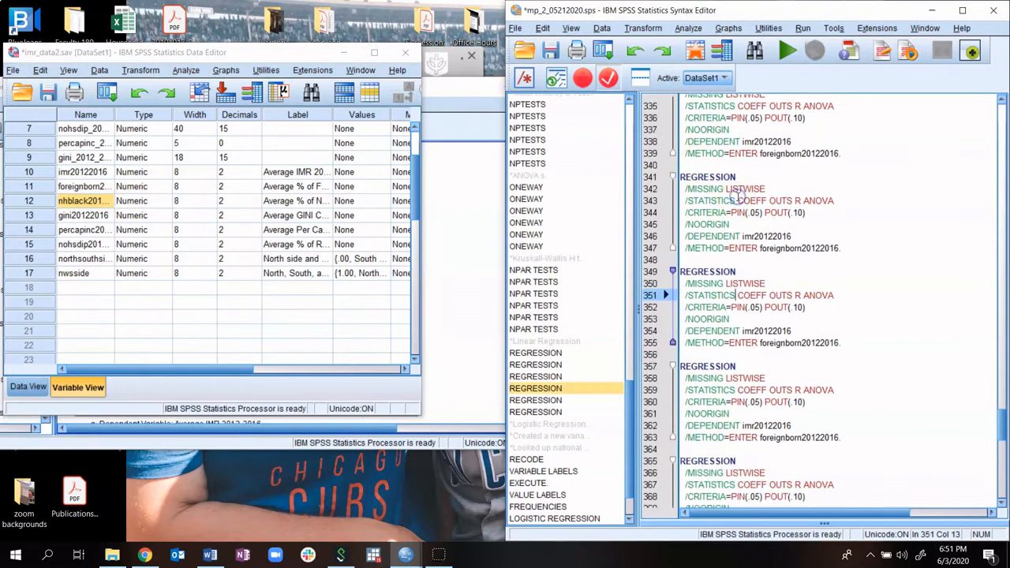
{"action": "scroll", "coordinate": [738, 197], "scroll_direction": "up", "scroll_amount": 4}
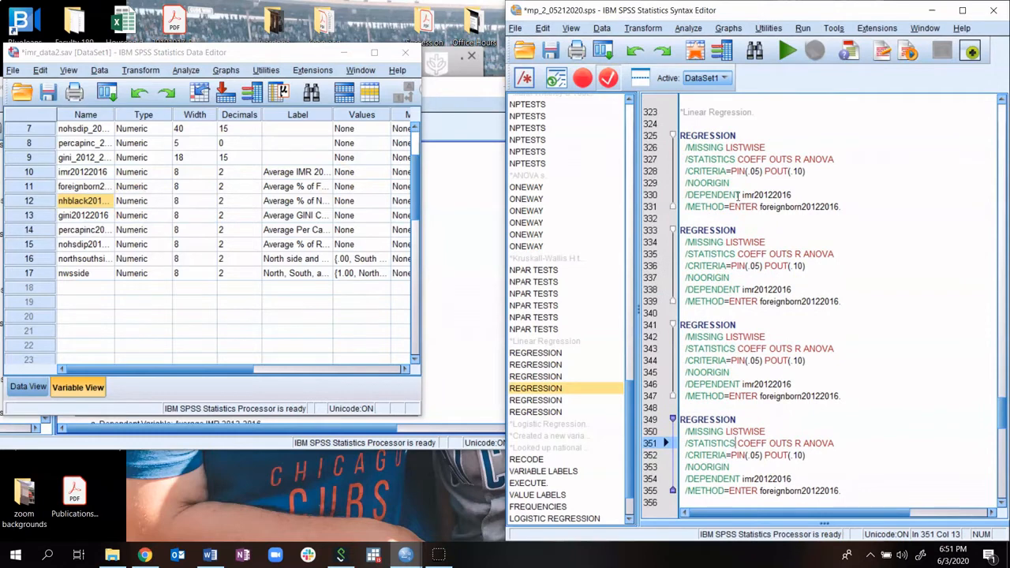
{"action": "left_click", "coordinate": [790, 301]}
{"action": "double_click", "coordinate": [790, 301]}
{"action": "type", "text": "REGRESSION   /MISSING LISTWISE   /STATISTICS COEFF OUTS R ANOVA   /CRITERIA=PIN(.05) POUT(.10)   /NOORIGIN   /DEPENDENT imr20122016   /METHOD=ENTER foreignborn20122016."}
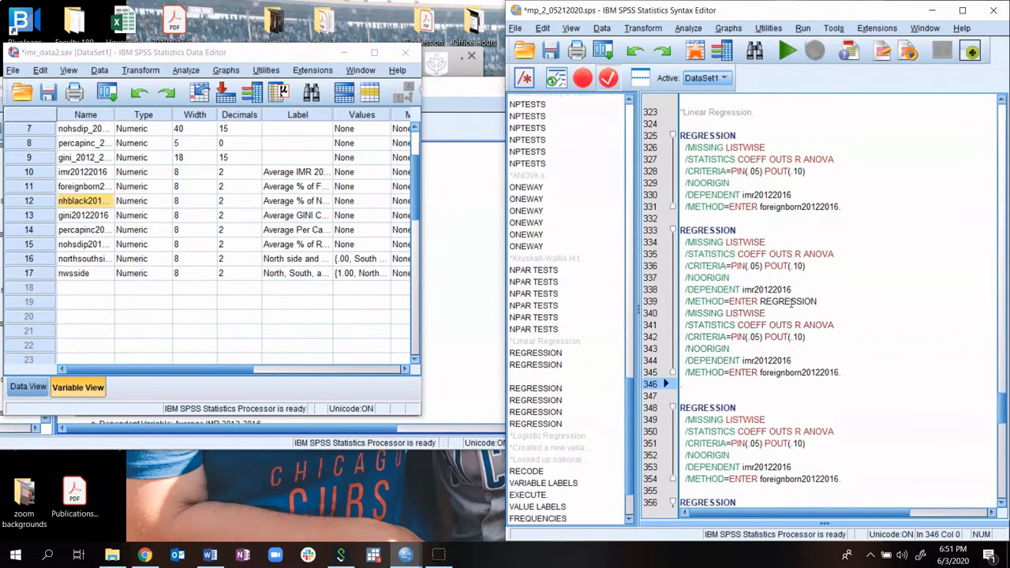
{"action": "key", "text": "ctrl+z"}
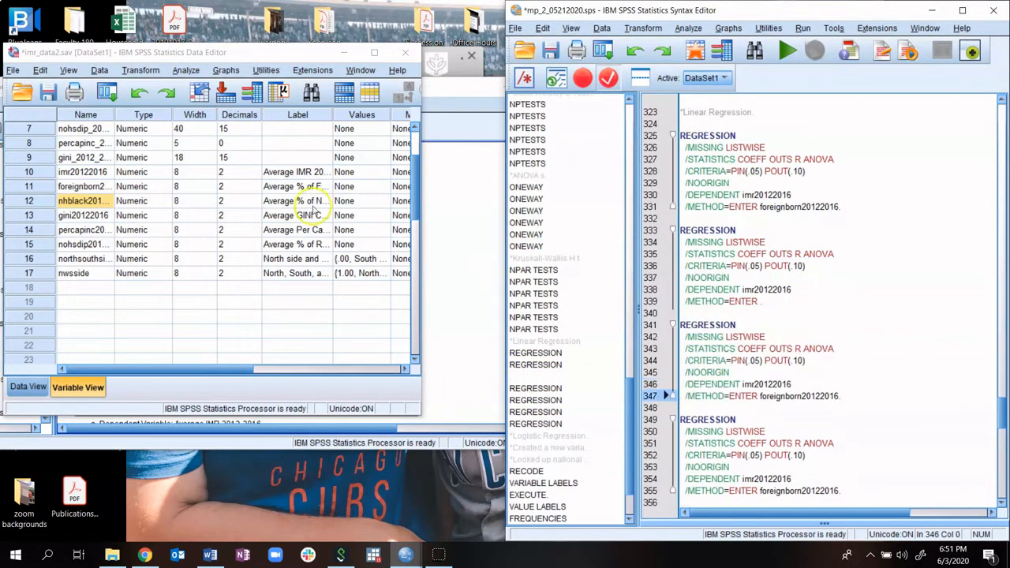
- Replace the dependent variable in the second linear REGRESSION command with nhblack20122016
{"action": "right_click", "coordinate": [83, 204]}
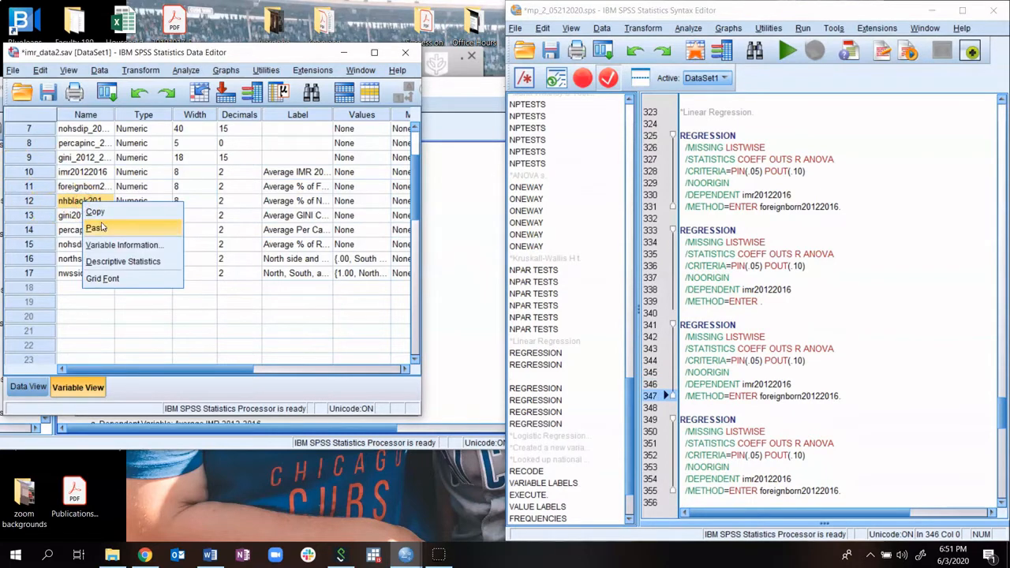
{"action": "left_click", "coordinate": [99, 225]}
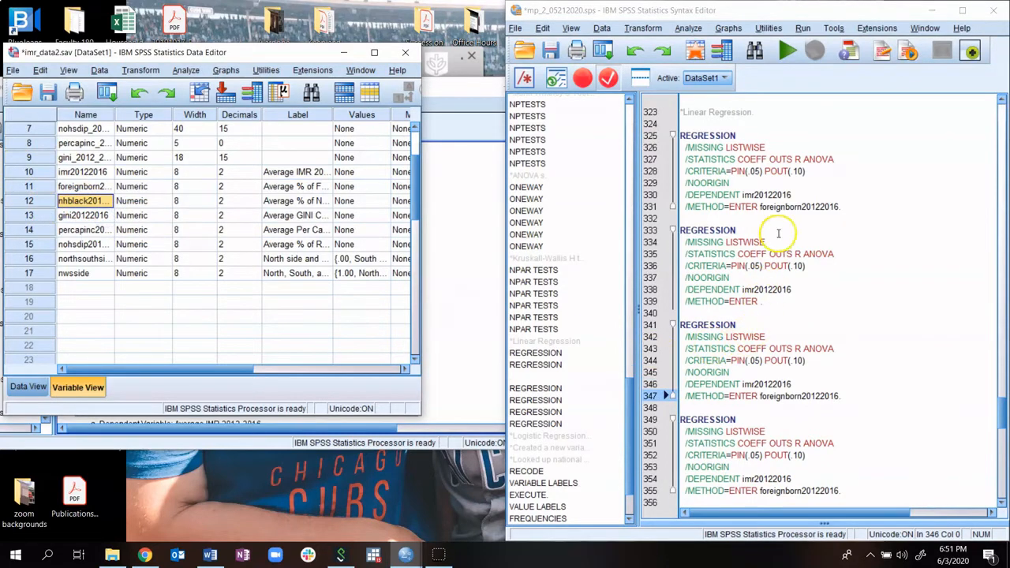
{"action": "double_click", "coordinate": [759, 289]}
{"action": "type", "text": "nhblack20122016"}
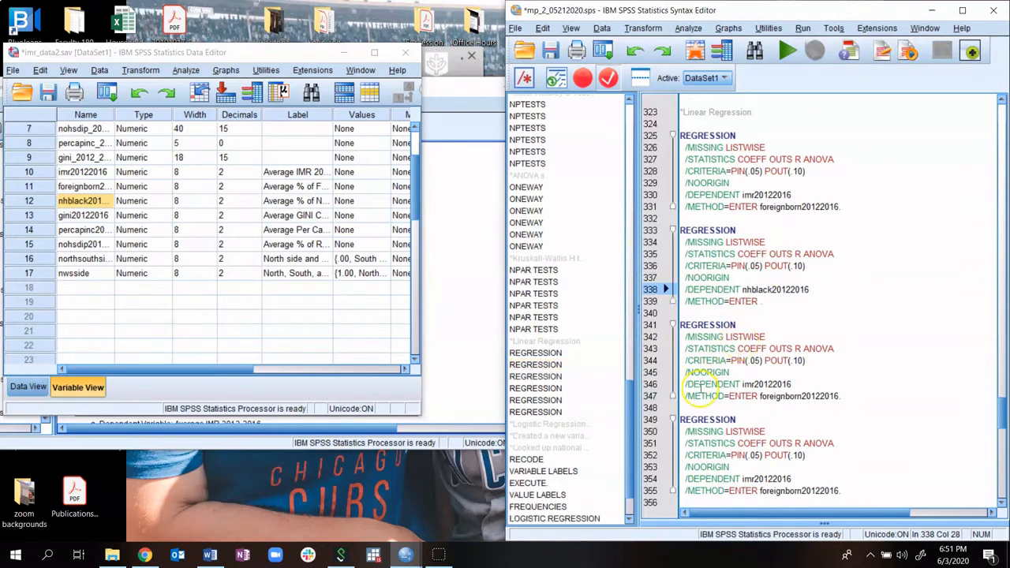
- Copy the gini20122016 variable name and paste it over foreignborn20122016 in the third linear REGRESSION command
{"action": "left_click", "coordinate": [90, 225]}
{"action": "left_click", "coordinate": [89, 217]}
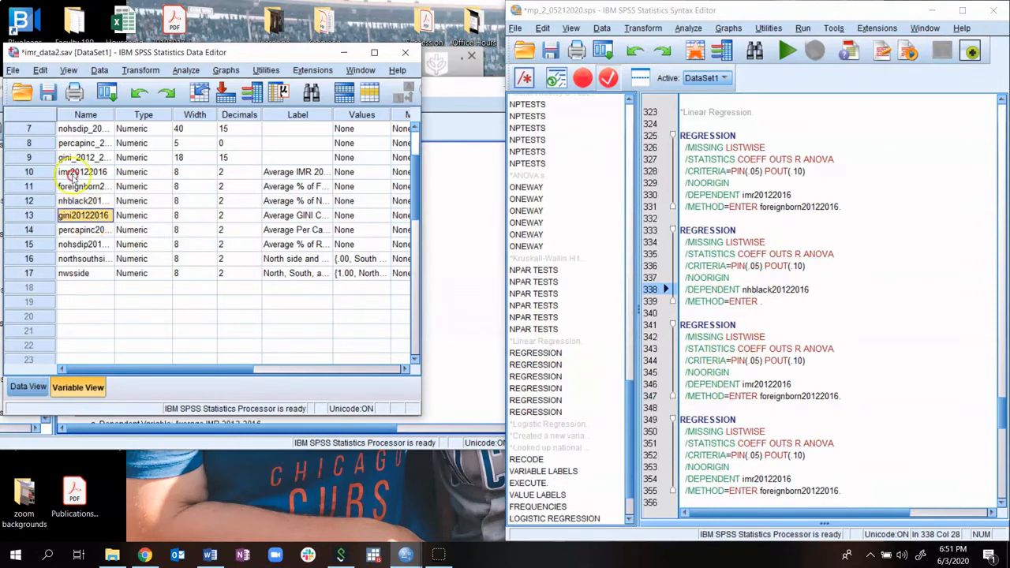
{"action": "right_click", "coordinate": [92, 222]}
{"action": "left_click", "coordinate": [99, 229]}
{"action": "double_click", "coordinate": [798, 397]}
{"action": "key", "text": "ctrl+v"}
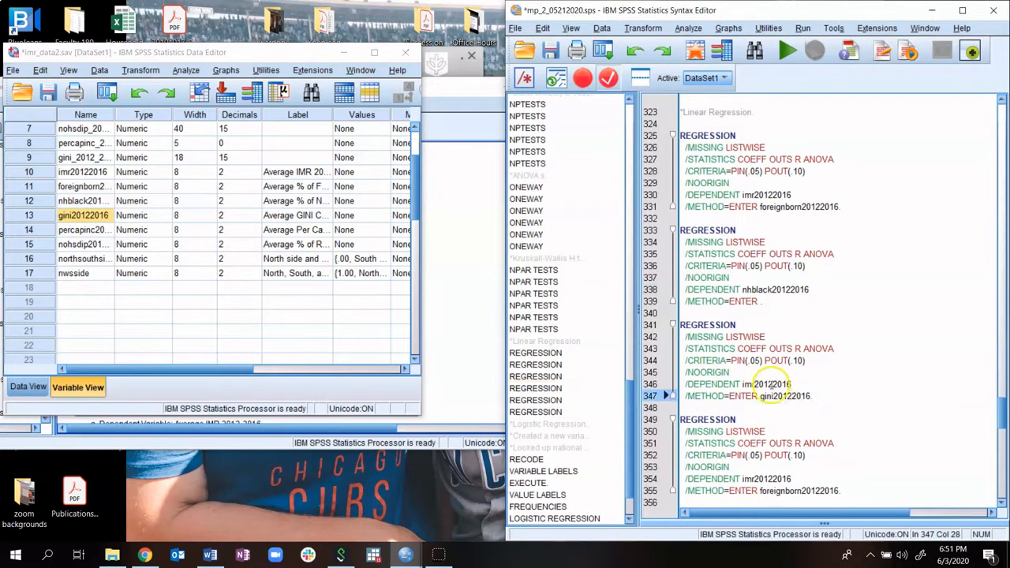
- Undo the variable replacements in the second and third linear REGRESSION commands
{"action": "key", "text": "ctrl+z"}
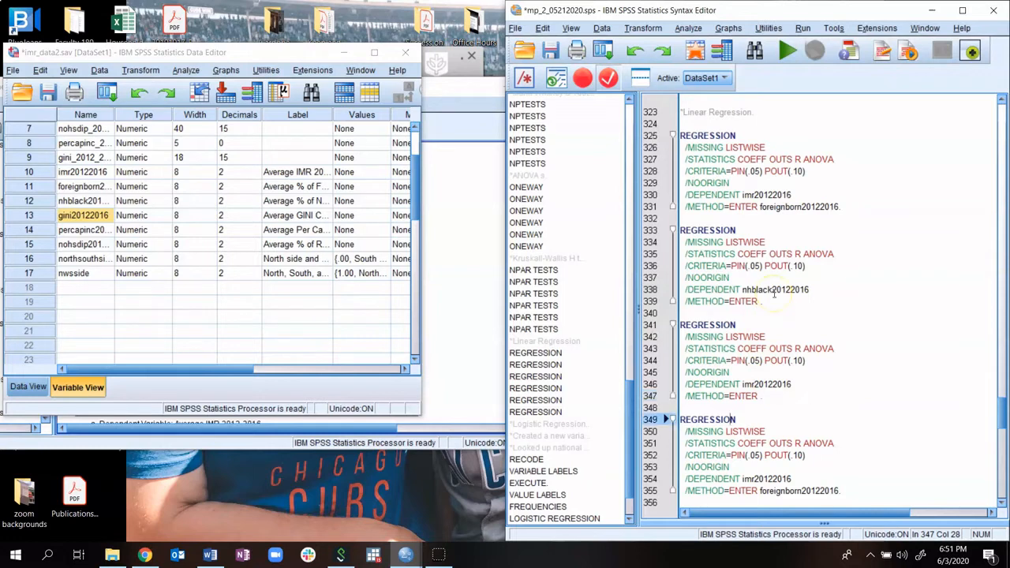
{"action": "key", "text": "ctrl+z"}
{"action": "key", "text": "ctrl+z"}
{"action": "key", "text": "ctrl+z"}
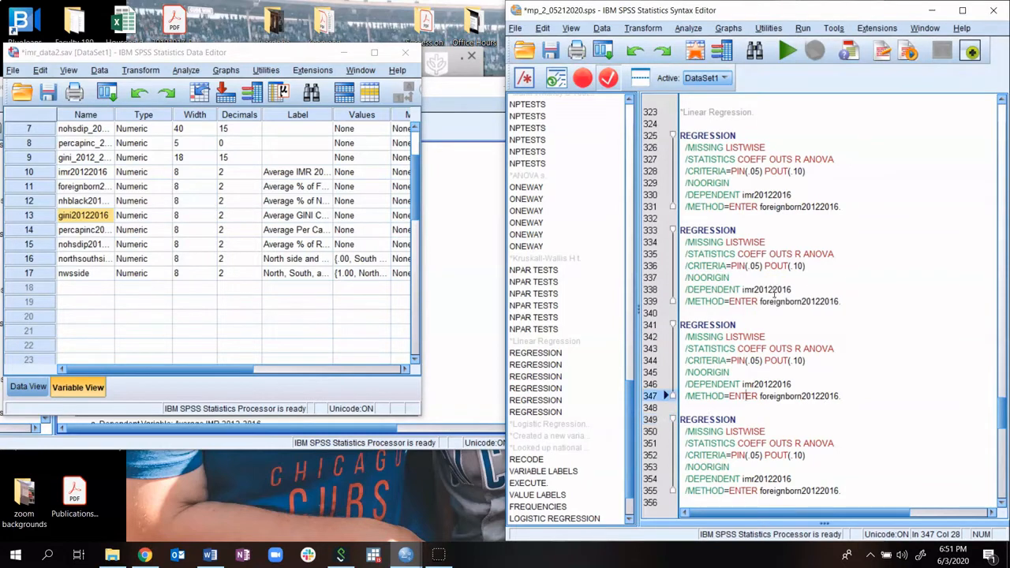
- Replace the predictor in the second linear REGRESSION command with nhblack20122016, copied from the dataset's variable list
{"action": "double_click", "coordinate": [793, 301]}
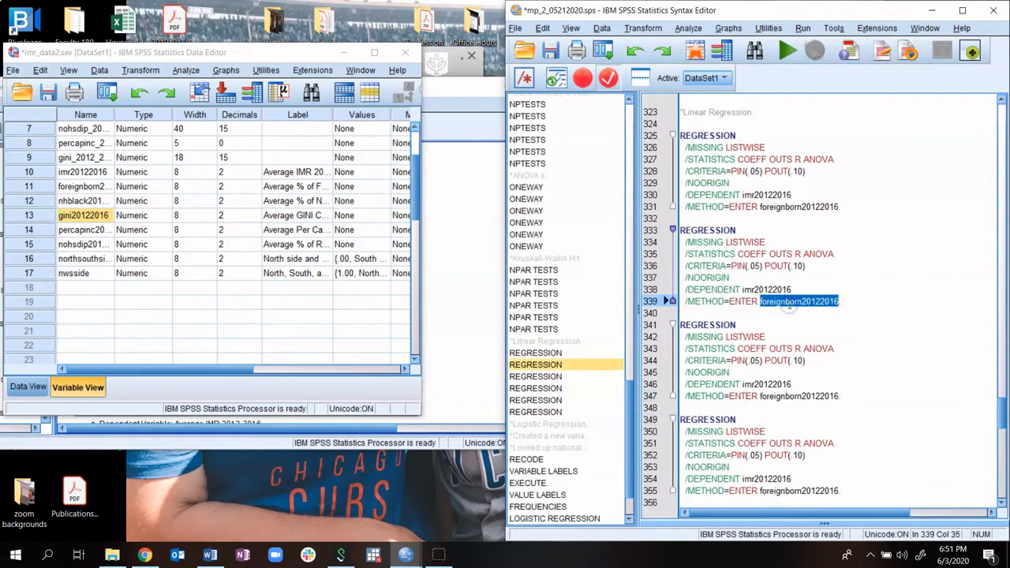
{"action": "left_click", "coordinate": [83, 201]}
{"action": "right_click", "coordinate": [88, 201]}
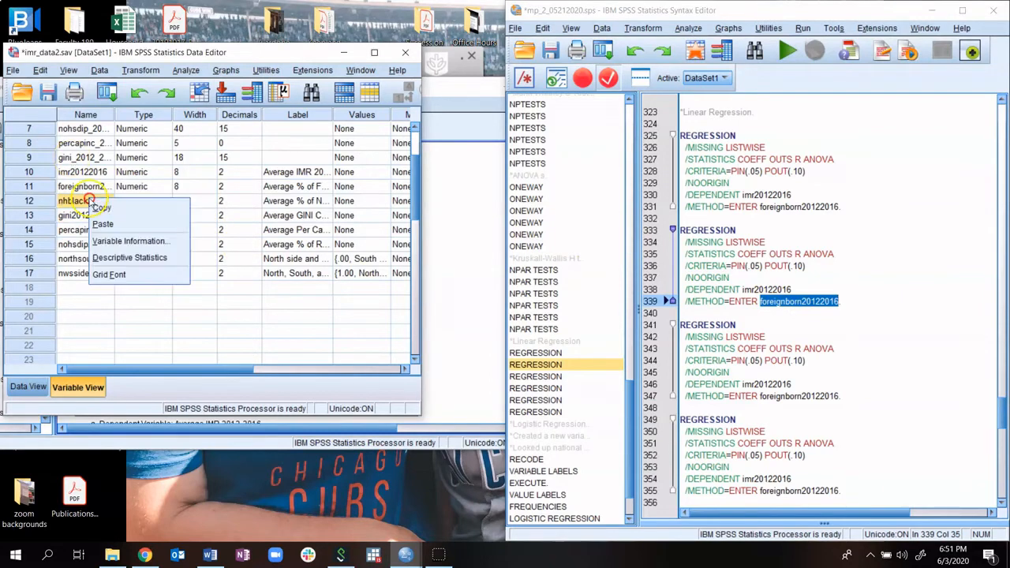
{"action": "left_click", "coordinate": [101, 208]}
{"action": "left_click", "coordinate": [789, 306]}
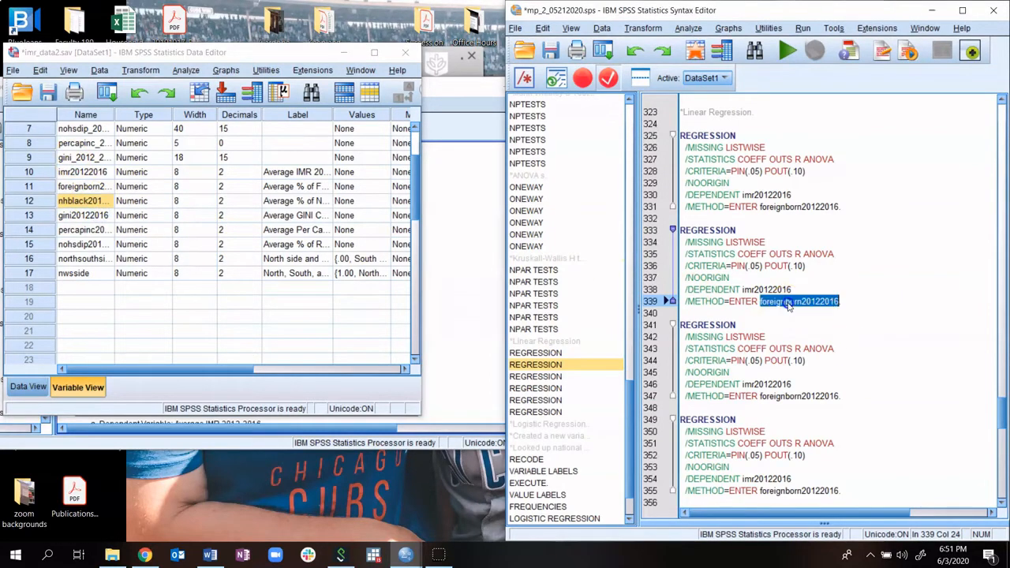
{"action": "key", "text": "ctrl+v"}
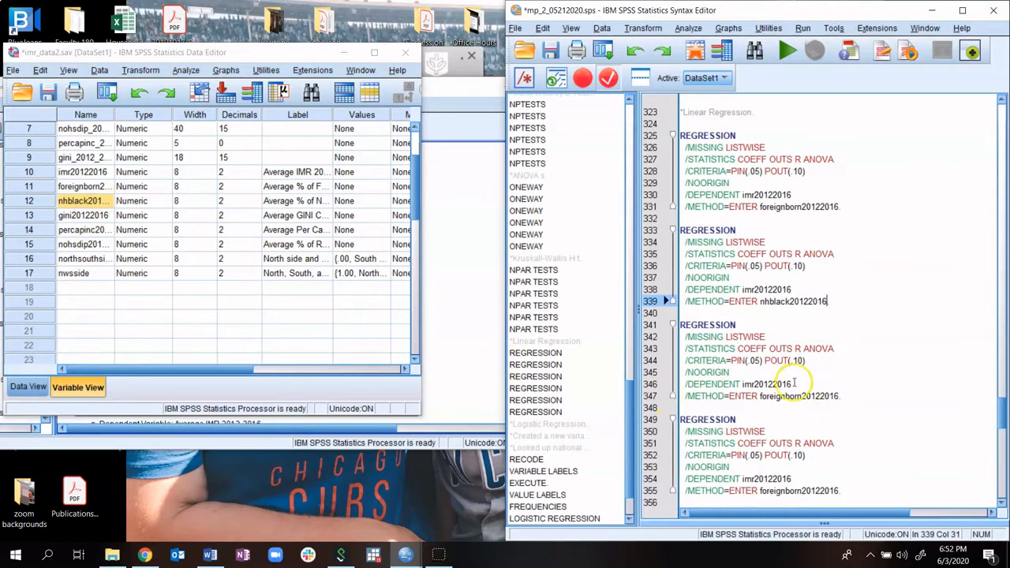
- Replace the predictor in the third linear REGRESSION command with gini20122016, copied from the dataset's variable list
{"action": "left_click", "coordinate": [68, 216]}
{"action": "right_click", "coordinate": [68, 216]}
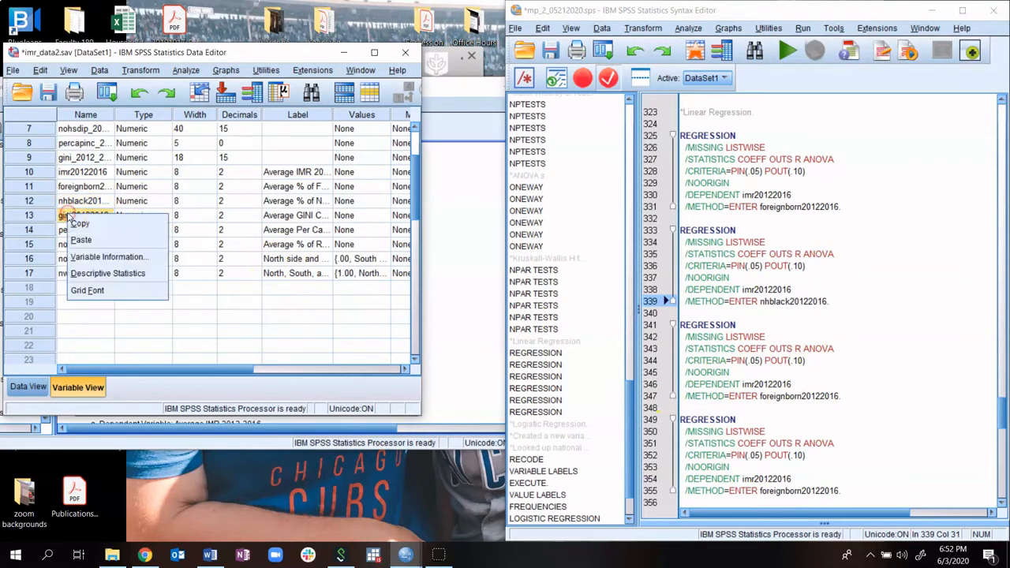
{"action": "left_click", "coordinate": [79, 224]}
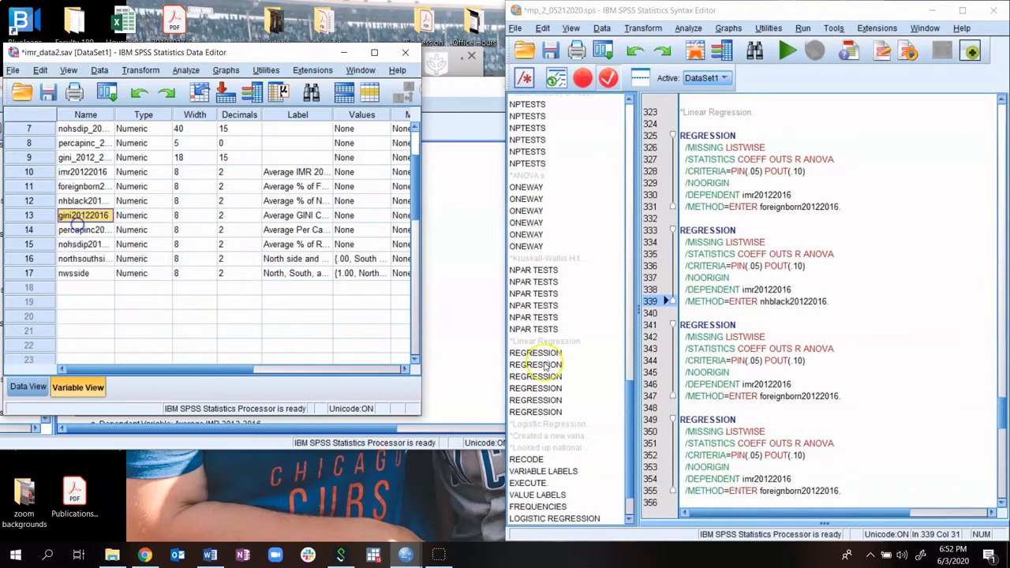
{"action": "double_click", "coordinate": [796, 396]}
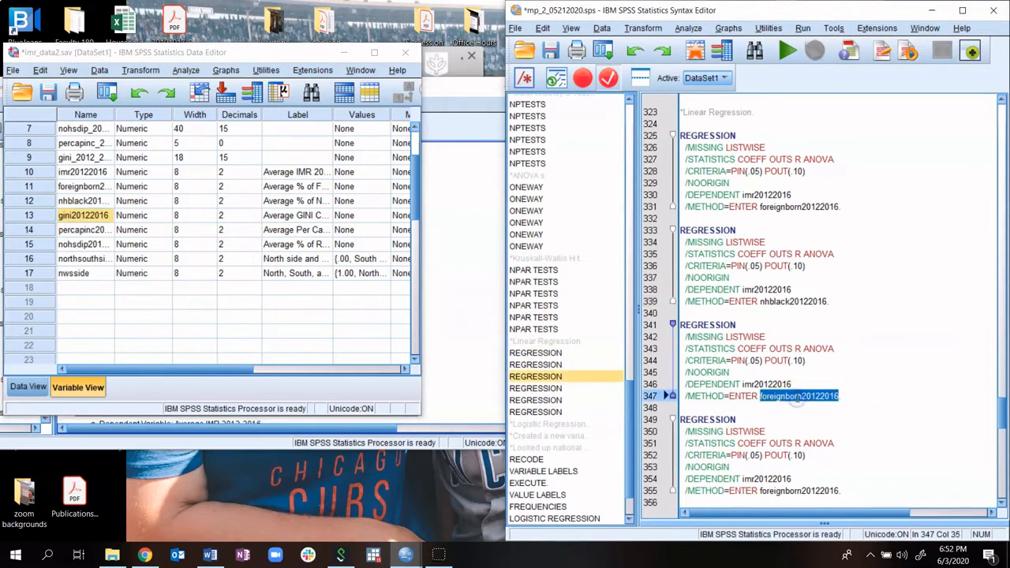
{"action": "key", "text": "ctrl+v"}
- Replace the predictor in the fourth linear REGRESSION command with percapinc20122016, copied from the dataset's variable list
{"action": "left_click", "coordinate": [87, 230]}
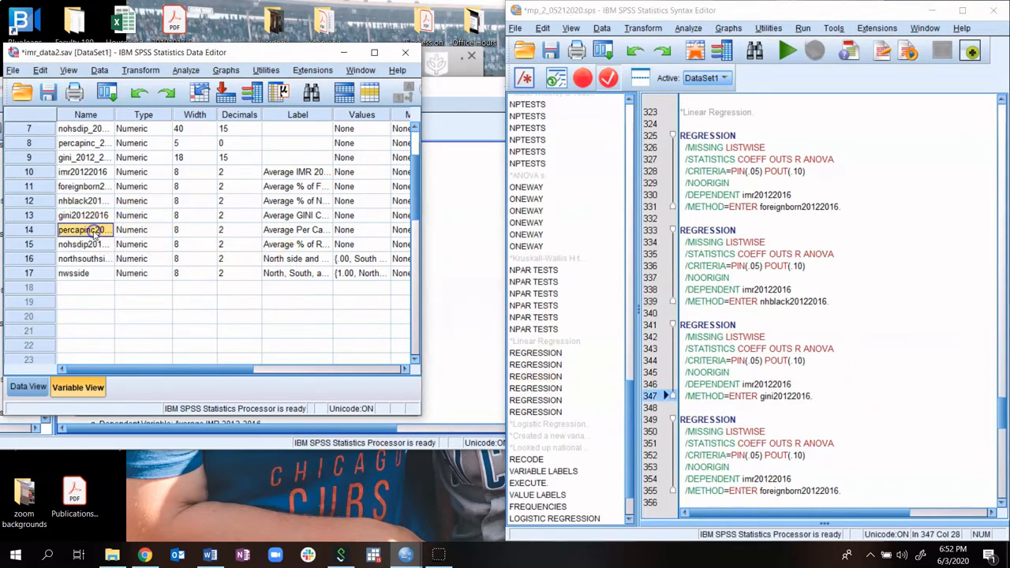
{"action": "right_click", "coordinate": [90, 231]}
{"action": "left_click", "coordinate": [106, 241]}
{"action": "double_click", "coordinate": [799, 491]}
{"action": "key", "text": "ctrl+v"}
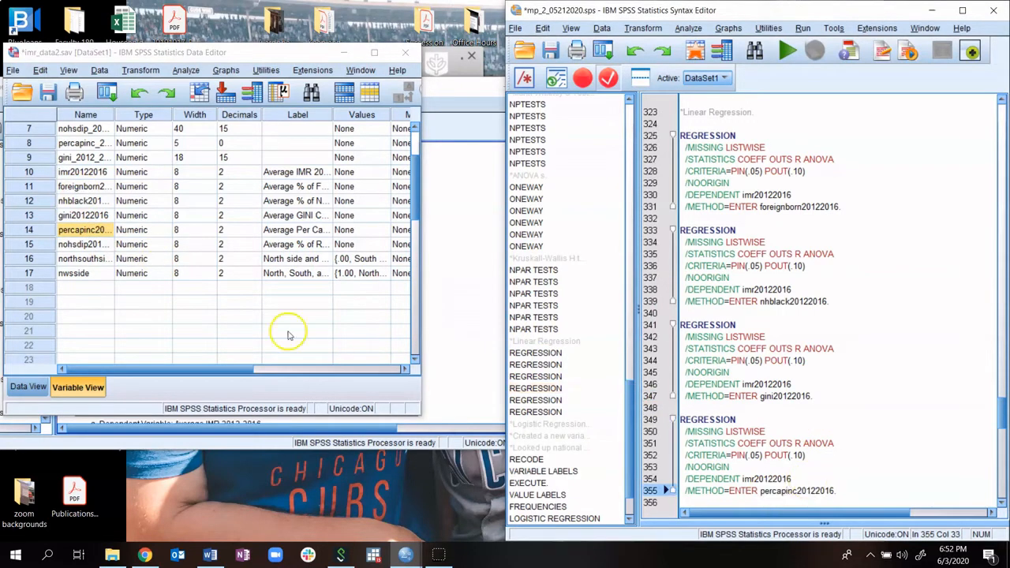
- Replace the predictor in the fourth linear REGRESSION command with nohsdip20122016, copied from the dataset's variable list
{"action": "left_click", "coordinate": [85, 244]}
{"action": "right_click", "coordinate": [85, 247]}
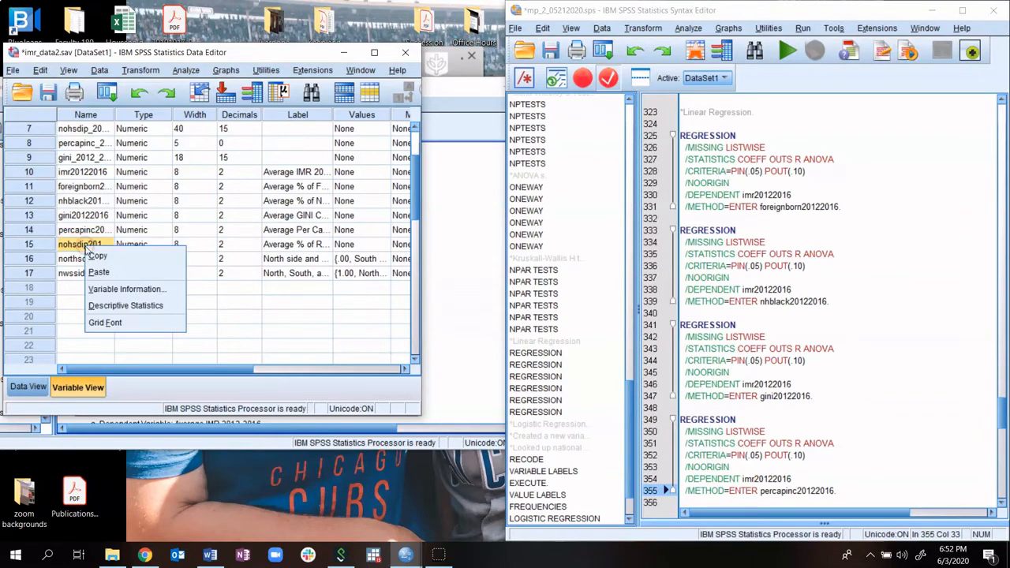
{"action": "key", "text": "Escape"}
{"action": "scroll", "coordinate": [765, 421], "scroll_direction": "down", "scroll_amount": 2}
{"action": "scroll", "coordinate": [765, 421], "scroll_direction": "down", "scroll_amount": 2}
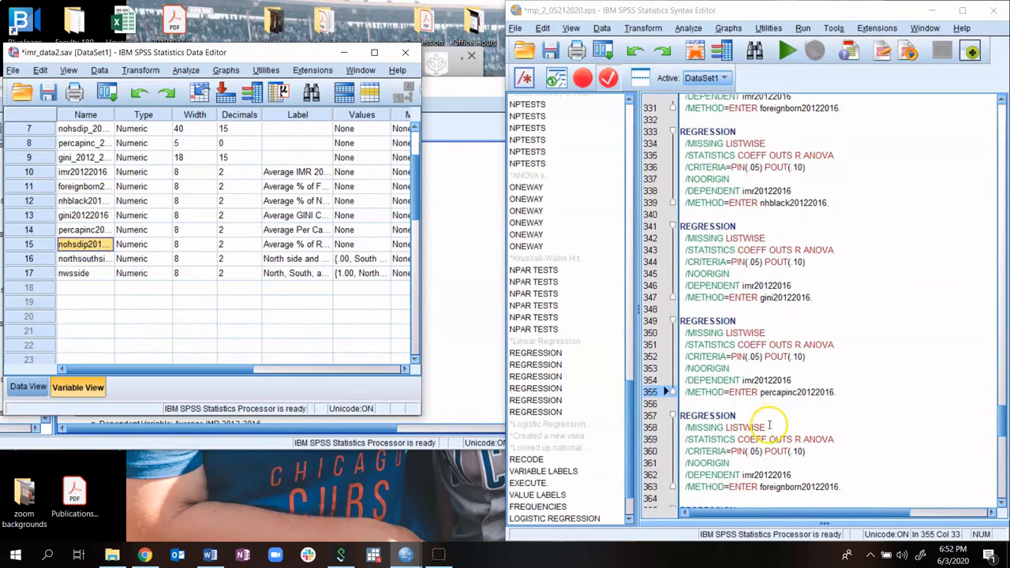
{"action": "double_click", "coordinate": [795, 392]}
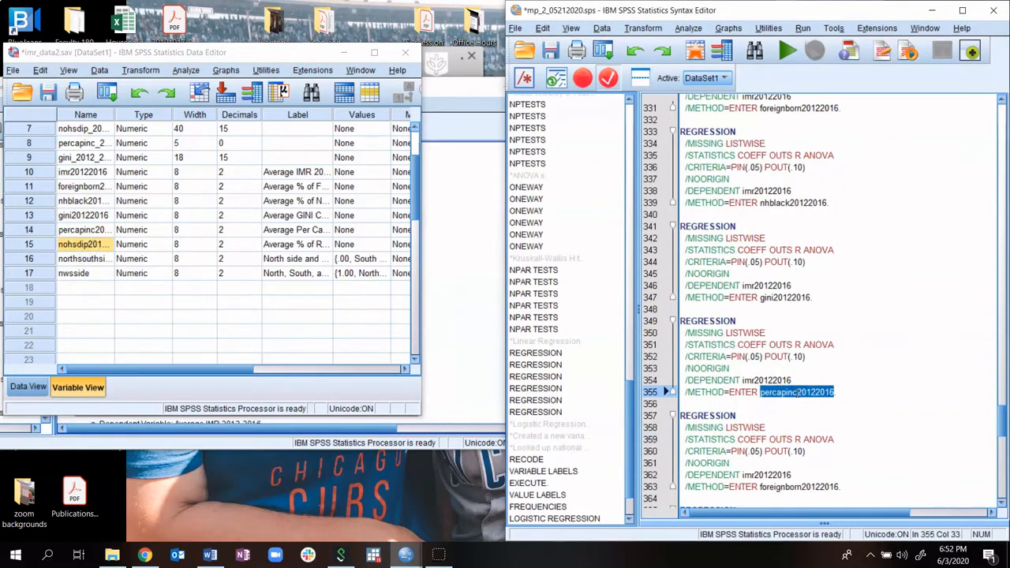
{"action": "key", "text": "ctrl+v"}
{"action": "scroll", "coordinate": [718, 314], "scroll_direction": "up", "scroll_amount": 4}
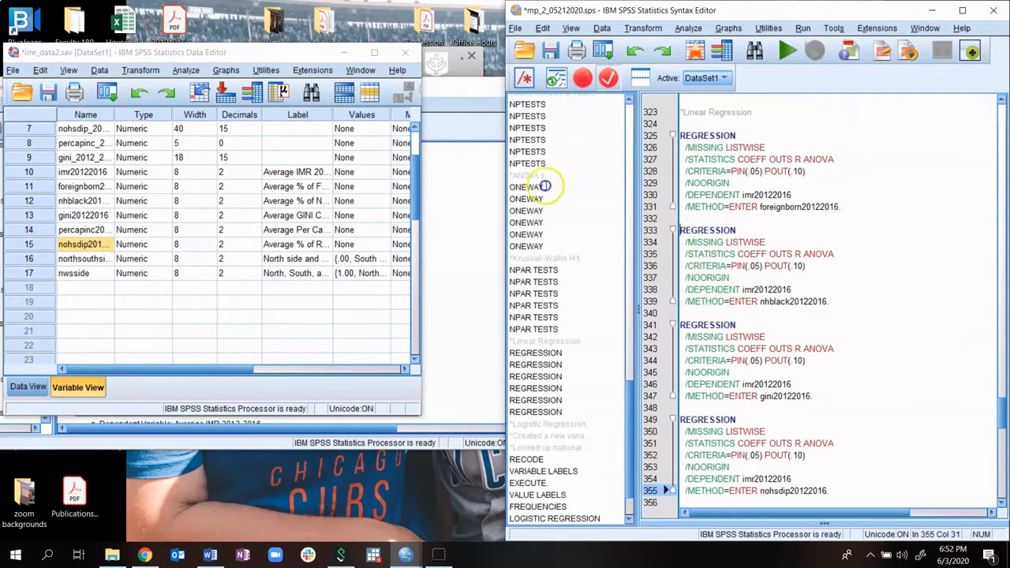
- Check the predictor in each linear REGRESSION command against the variables still missing from the syntax
{"action": "left_click_drag", "start_coordinate": [680, 229], "coordinate": [831, 382]}
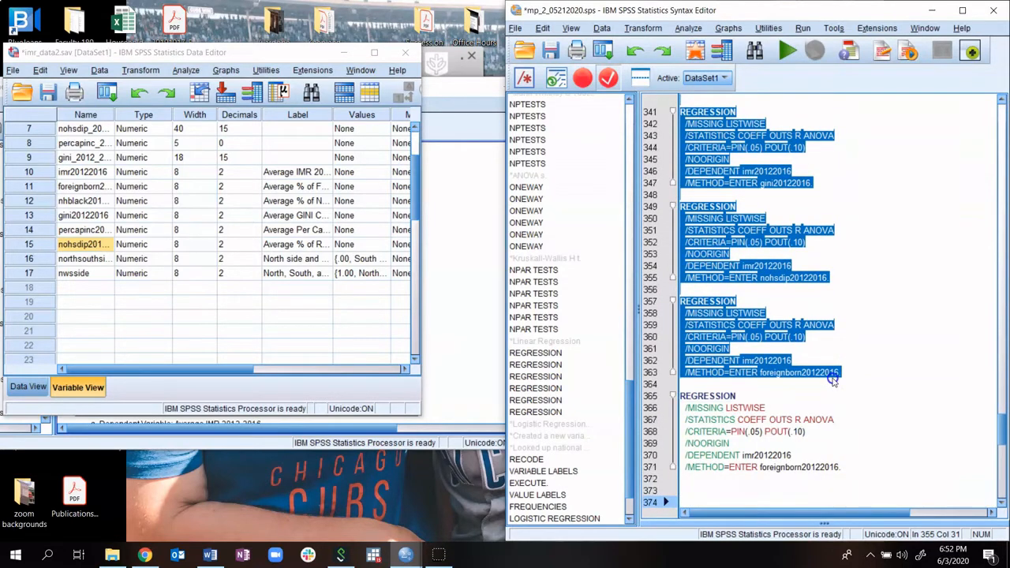
{"action": "left_click_drag", "start_coordinate": [832, 382], "coordinate": [838, 288]}
{"action": "scroll", "coordinate": [840, 292], "scroll_direction": "up", "scroll_amount": 3}
{"action": "scroll", "coordinate": [840, 292], "scroll_direction": "up", "scroll_amount": 5}
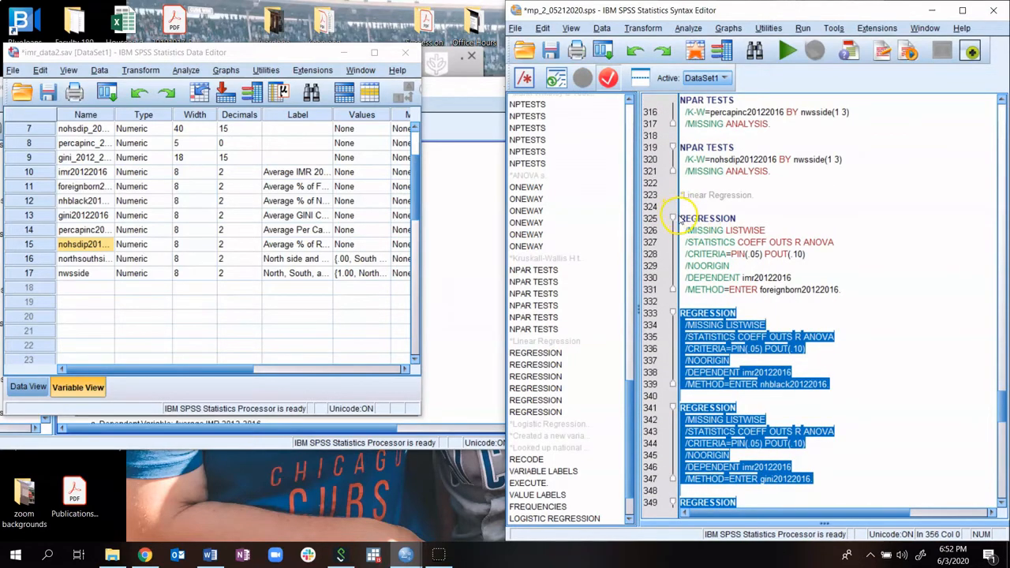
{"action": "left_click", "coordinate": [724, 278]}
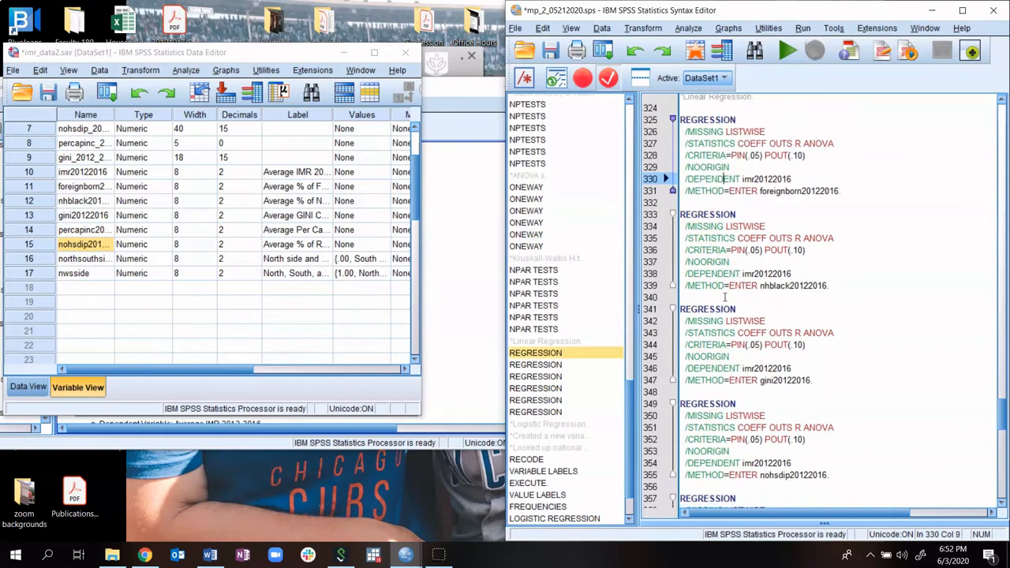
{"action": "scroll", "coordinate": [720, 261], "scroll_direction": "down", "scroll_amount": 3}
{"action": "left_click", "coordinate": [719, 251]}
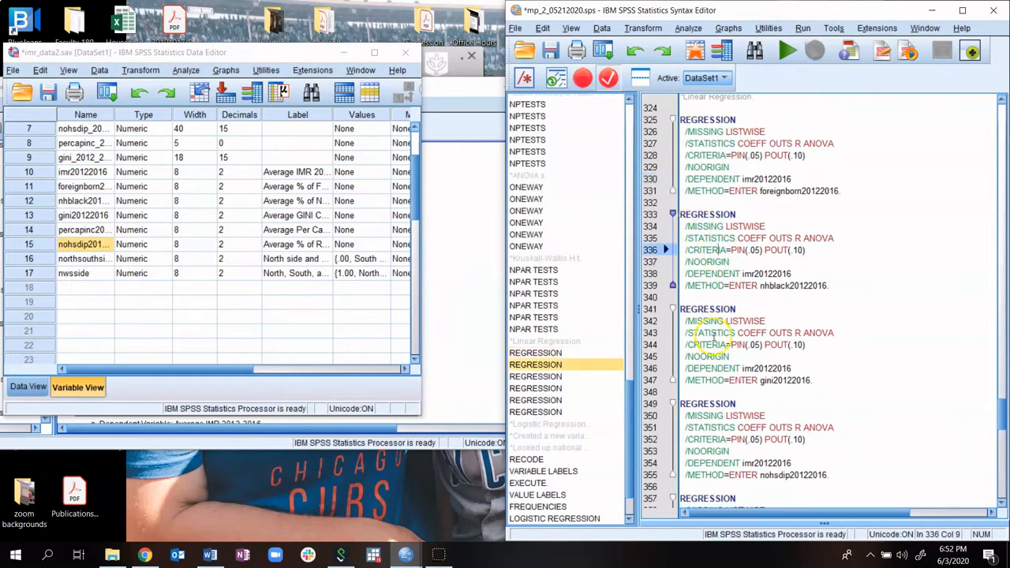
{"action": "left_click", "coordinate": [714, 348]}
{"action": "scroll", "coordinate": [742, 442], "scroll_direction": "down", "scroll_amount": 2}
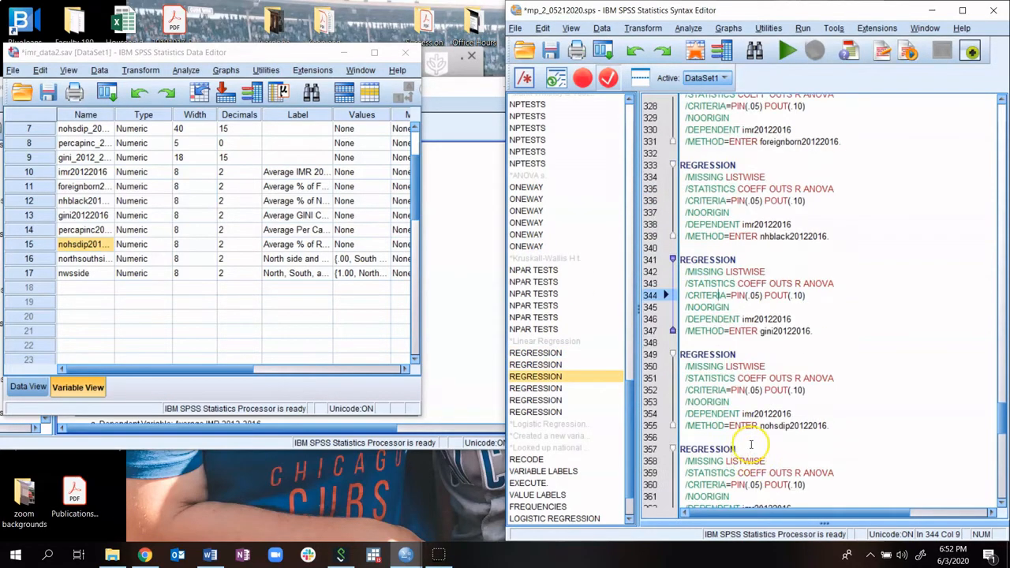
- Replace the predictor in the fifth linear REGRESSION command with percapinc20122016, copied from the dataset's variable list
{"action": "left_click", "coordinate": [69, 230]}
{"action": "right_click", "coordinate": [69, 229]}
{"action": "left_click", "coordinate": [86, 235]}
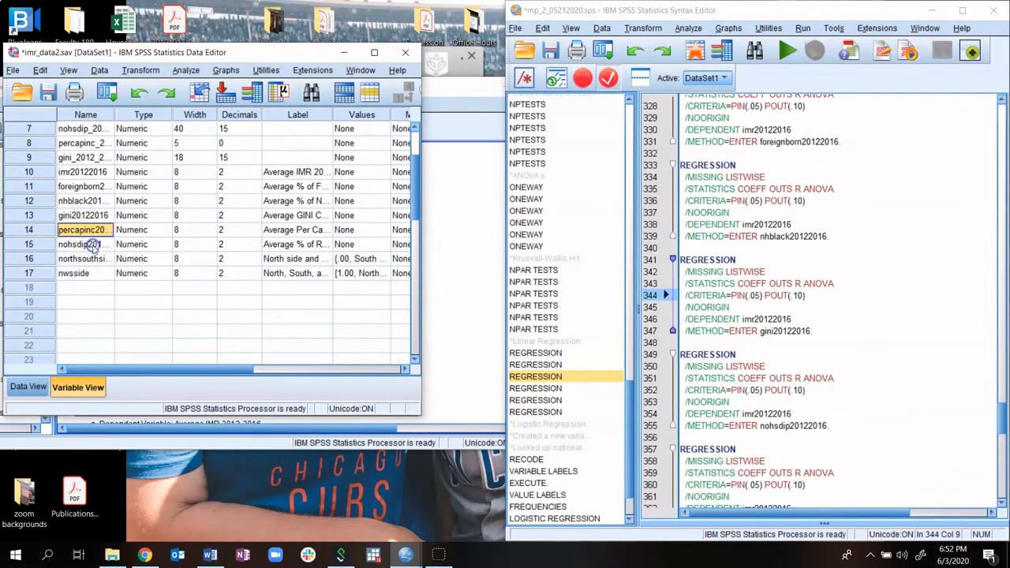
{"action": "scroll", "coordinate": [804, 429], "scroll_direction": "down", "scroll_amount": 2}
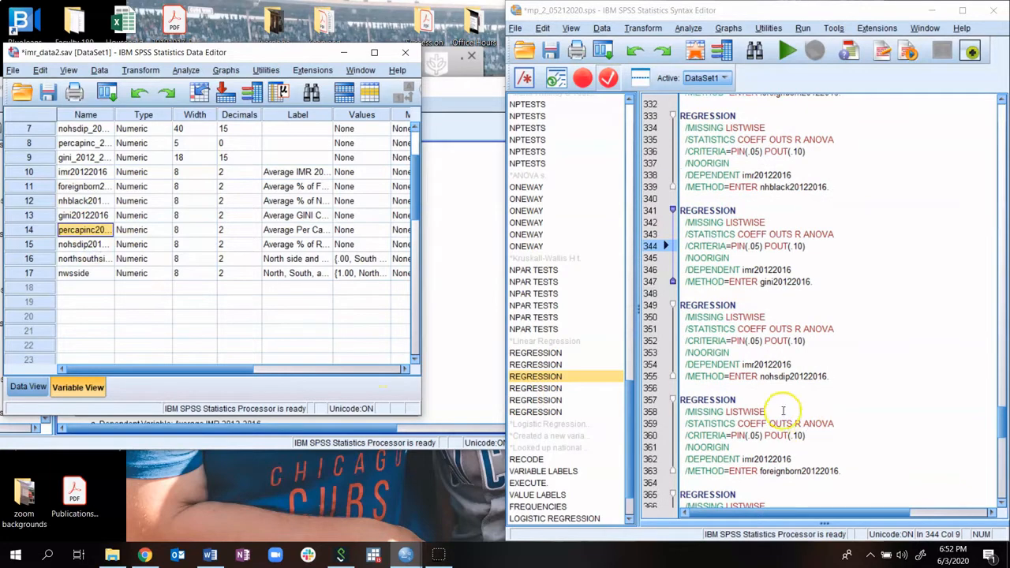
{"action": "double_click", "coordinate": [786, 471]}
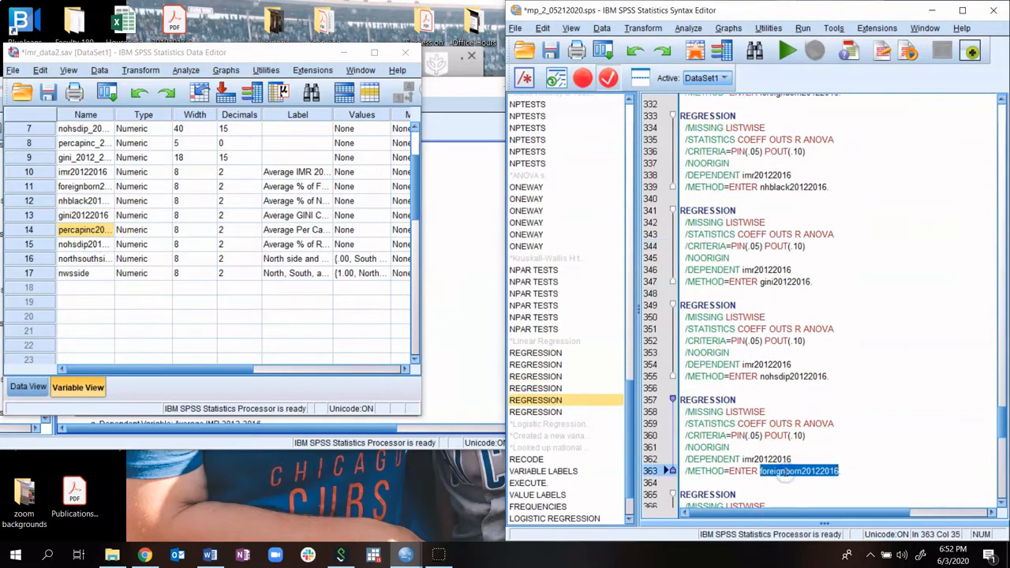
{"action": "type", "text": "percapinc20122016"}
- Move the percapinc20122016 REGRESSION command ahead of the nohsdip20122016 command to match the dataset's variable order
{"action": "left_click_drag", "start_coordinate": [837, 471], "coordinate": [679, 398]}
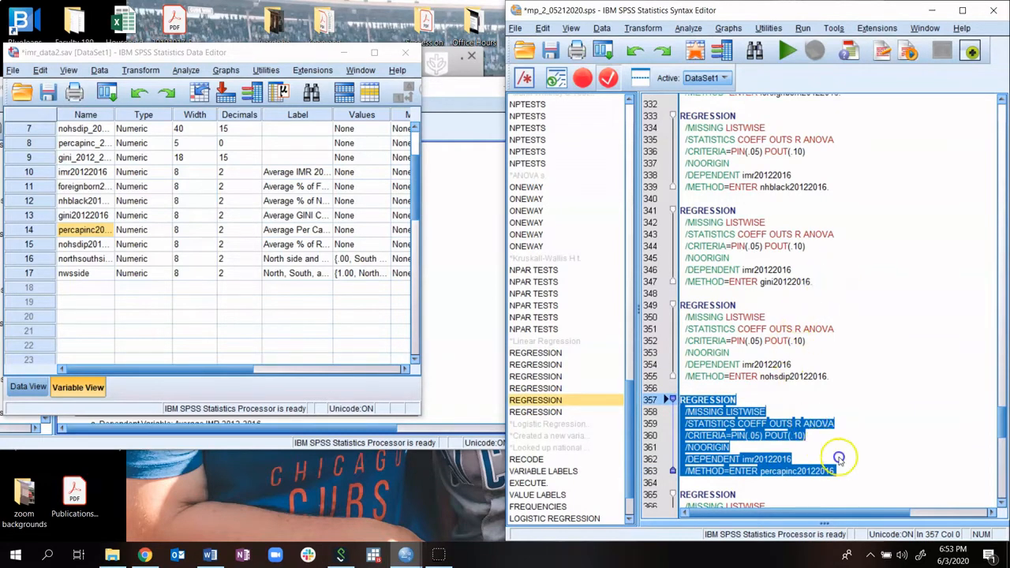
{"action": "left_click", "coordinate": [839, 471]}
{"action": "left_click_drag", "start_coordinate": [839, 471], "coordinate": [669, 404]}
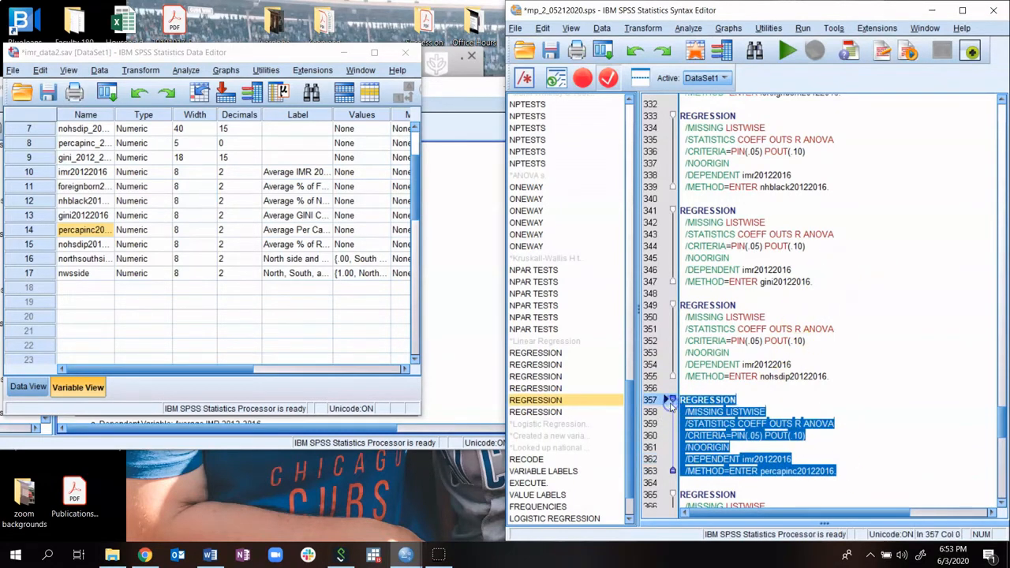
{"action": "key", "text": "Delete"}
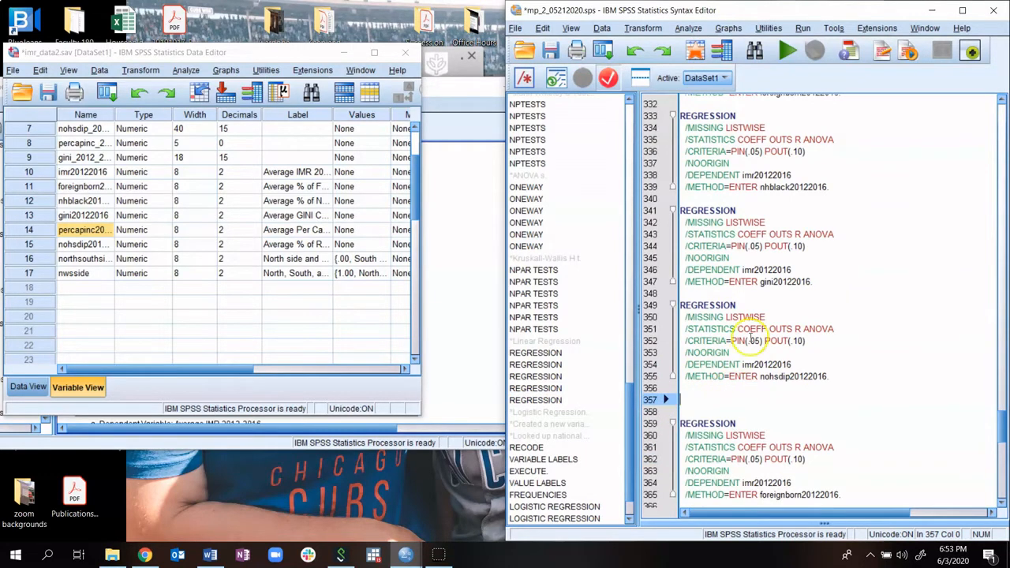
{"action": "left_click", "coordinate": [810, 284]}
{"action": "key", "text": "ctrl+v"}
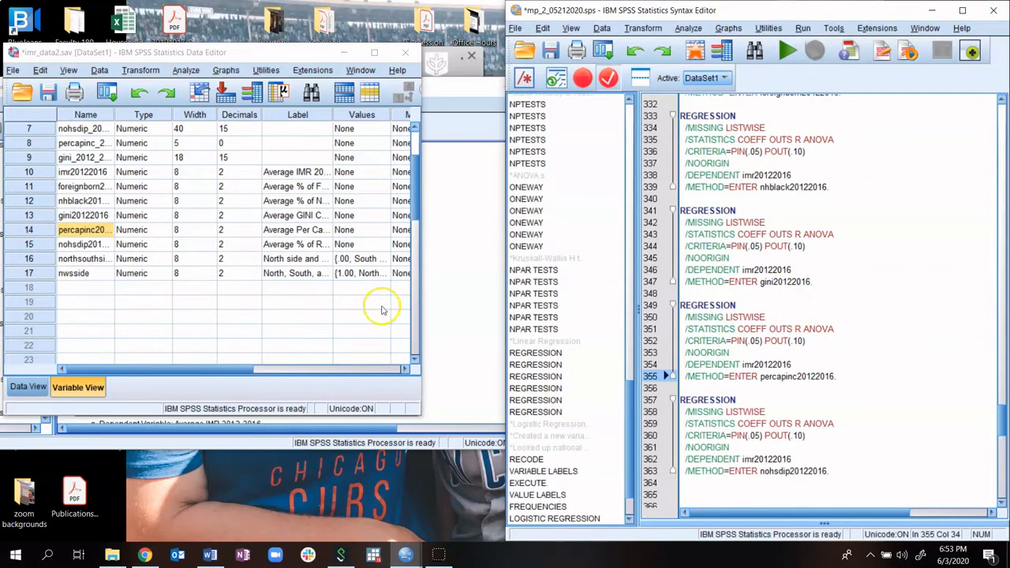
- Check the predictor order against the variable list and run the REGRESSION commands for nhblack20122016, gini20122016, percapinc20122016 and nohsdip20122016
{"action": "left_click", "coordinate": [93, 202]}
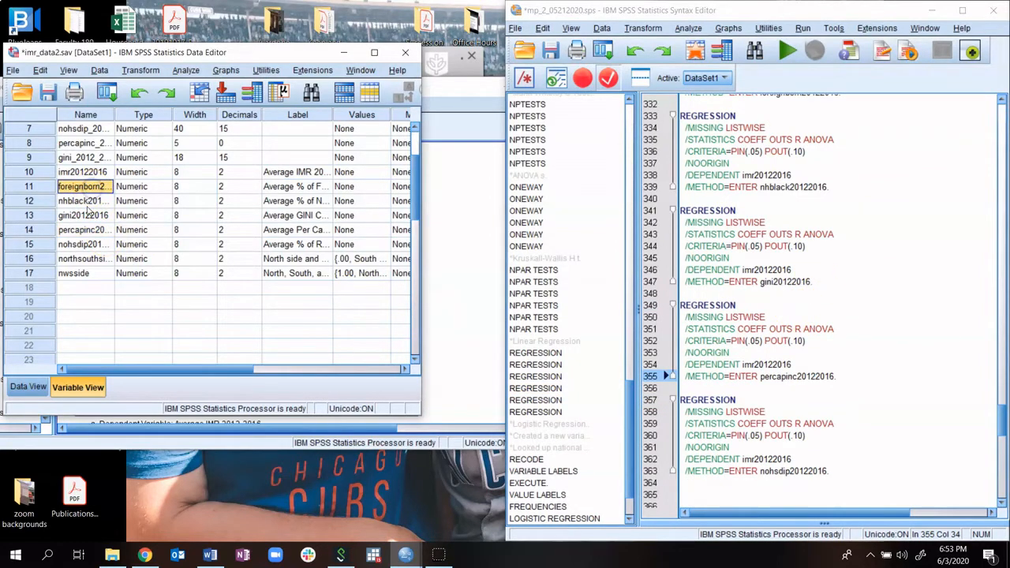
{"action": "left_click", "coordinate": [85, 214]}
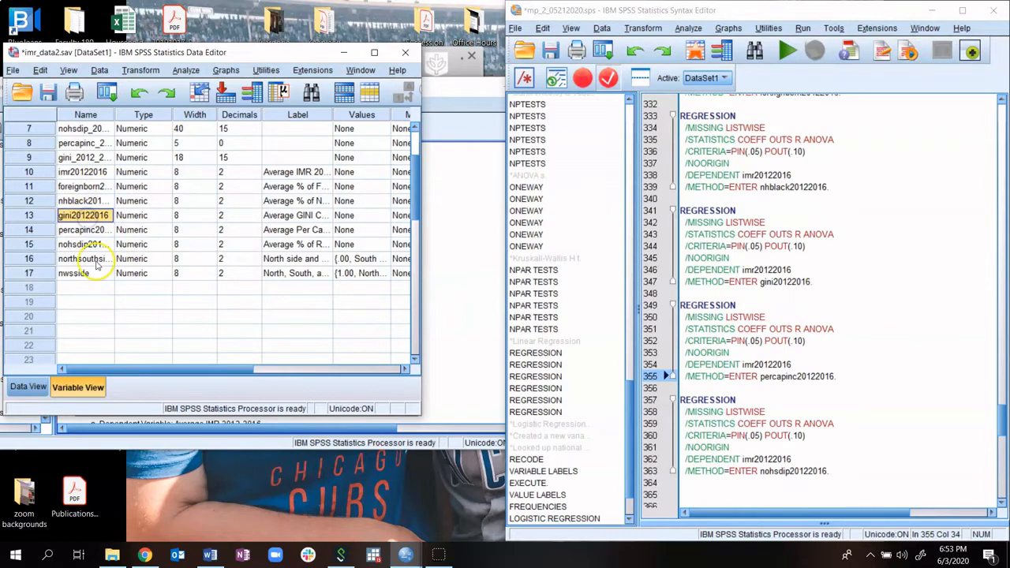
{"action": "left_click", "coordinate": [94, 229]}
{"action": "left_click", "coordinate": [90, 245]}
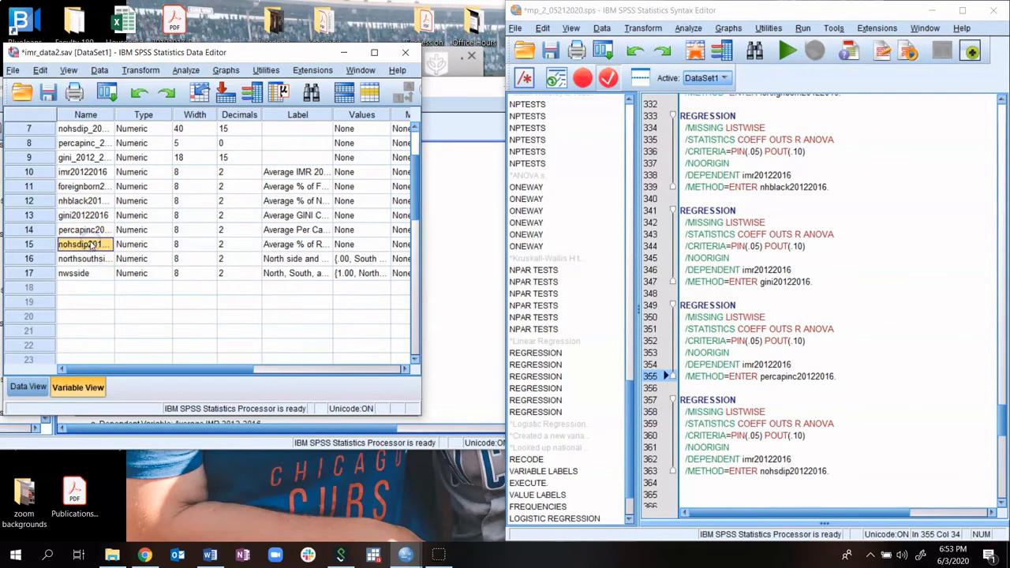
{"action": "left_click", "coordinate": [817, 400]}
{"action": "scroll", "coordinate": [705, 194], "scroll_direction": "up", "scroll_amount": 2}
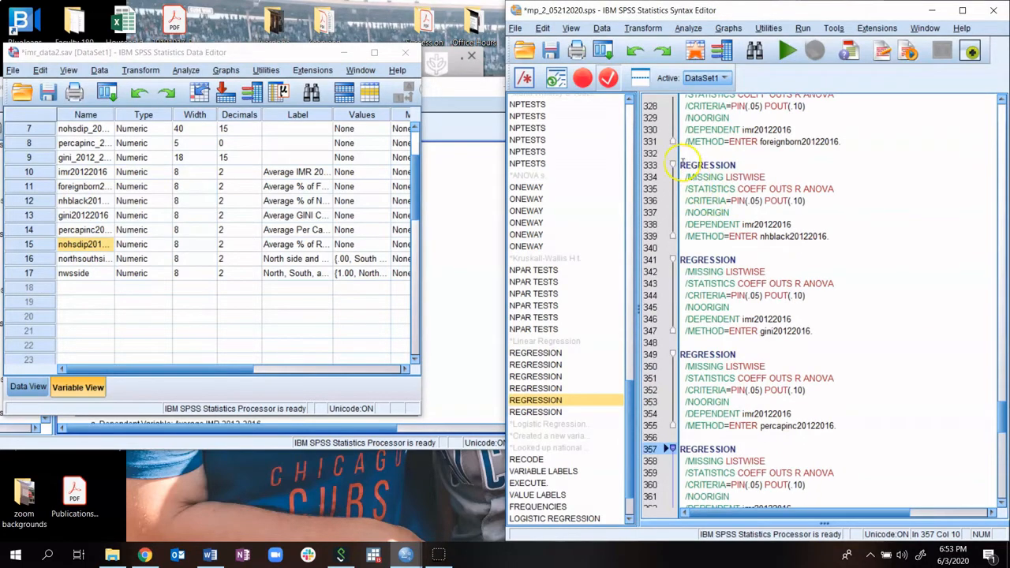
{"action": "left_click_drag", "start_coordinate": [679, 166], "coordinate": [849, 477]}
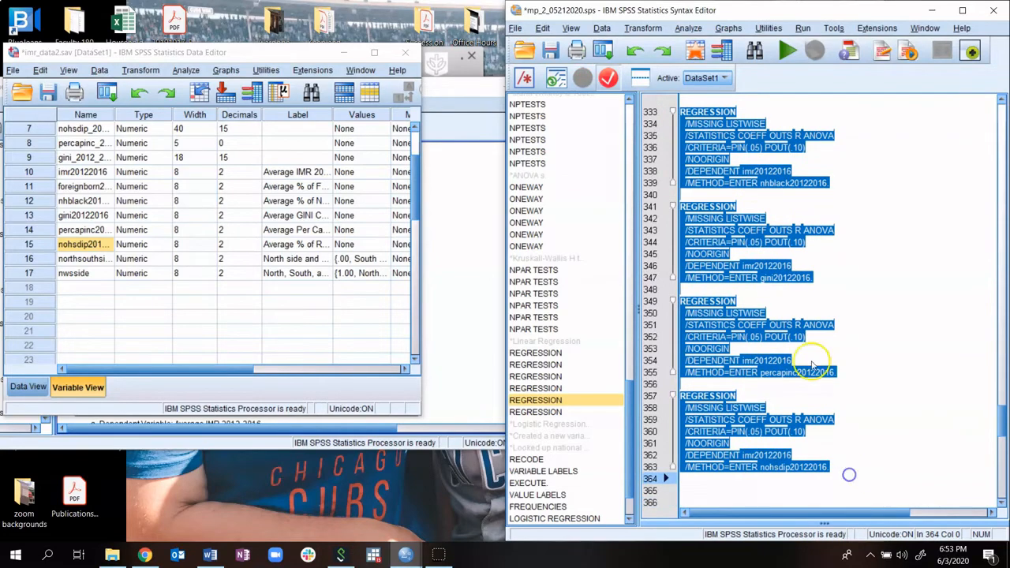
{"action": "left_click", "coordinate": [785, 50]}
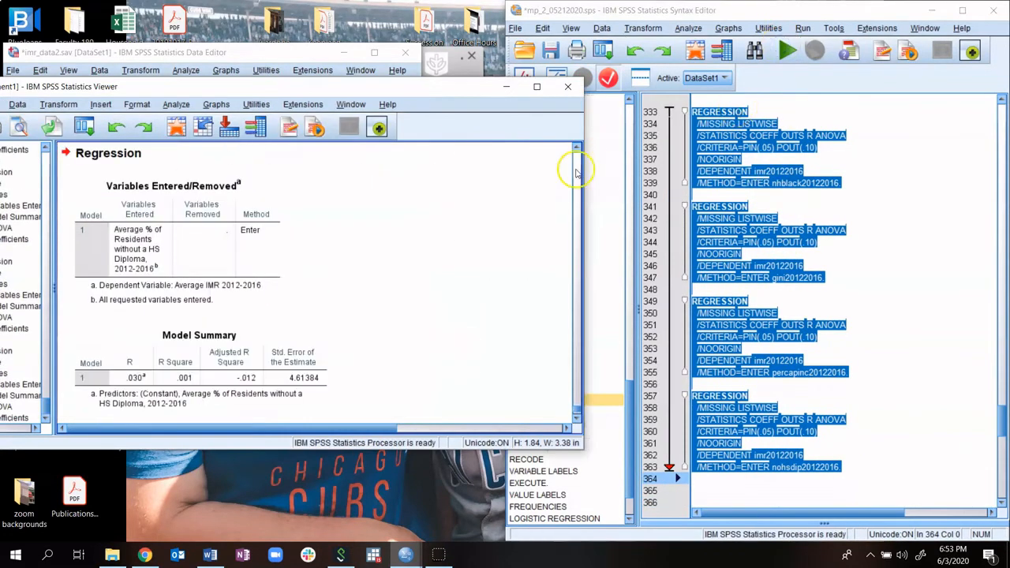
- Maximize the output viewer and examine the Variables Entered/Removed and Model Summary tables of the per capita income regression
{"action": "left_click", "coordinate": [542, 84]}
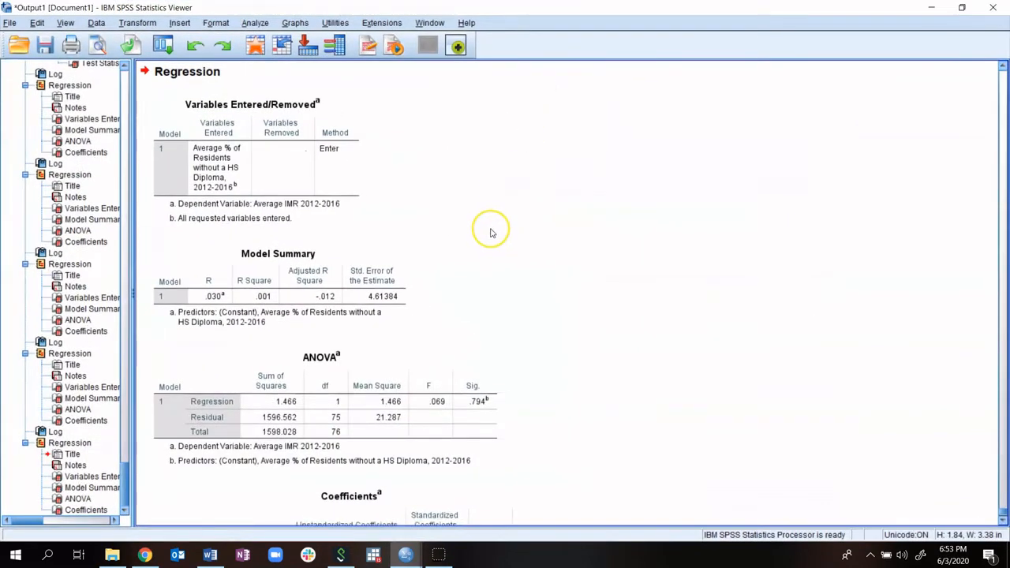
{"action": "scroll", "coordinate": [491, 228], "scroll_direction": "down", "scroll_amount": 3}
{"action": "scroll", "coordinate": [491, 233], "scroll_direction": "up", "scroll_amount": 5}
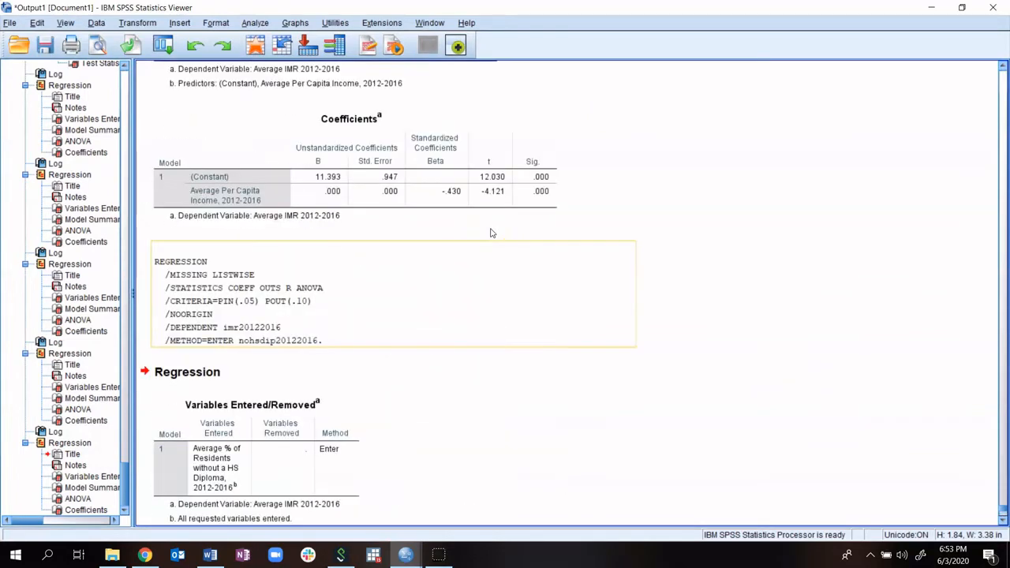
{"action": "scroll", "coordinate": [490, 232], "scroll_direction": "up", "scroll_amount": 5}
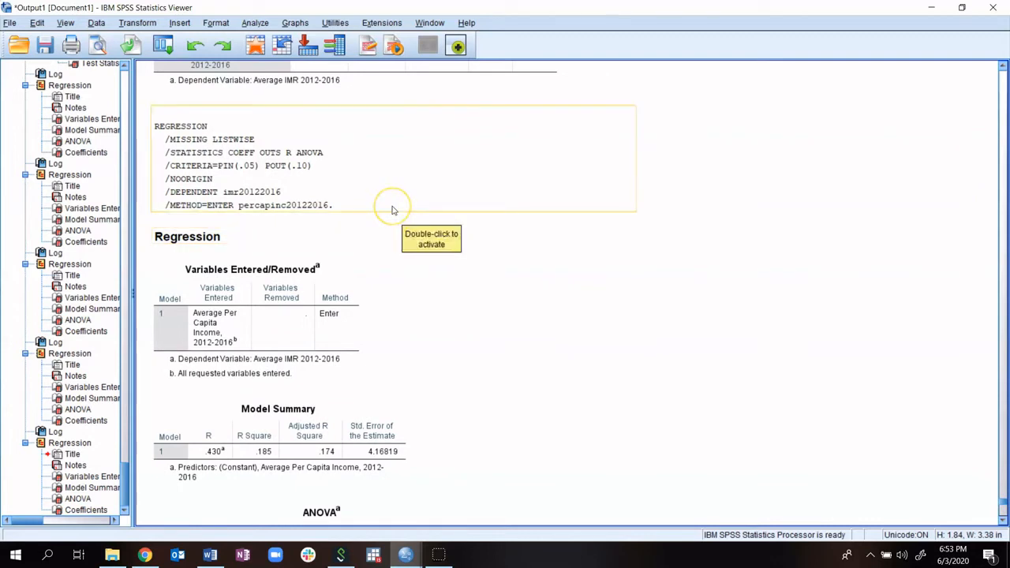
{"action": "scroll", "coordinate": [392, 210], "scroll_direction": "down", "scroll_amount": 1}
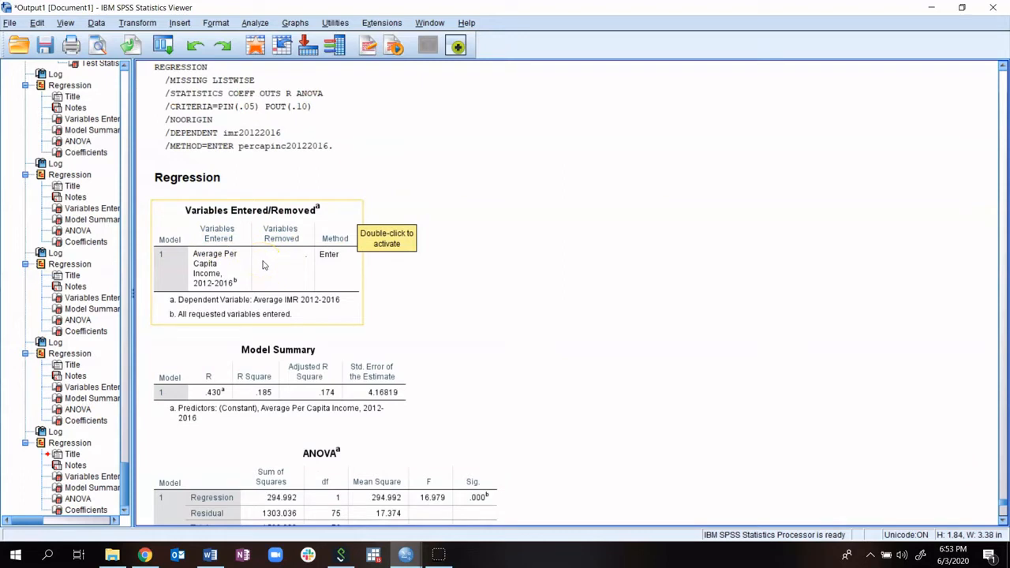
{"action": "scroll", "coordinate": [264, 265], "scroll_direction": "down", "scroll_amount": 2}
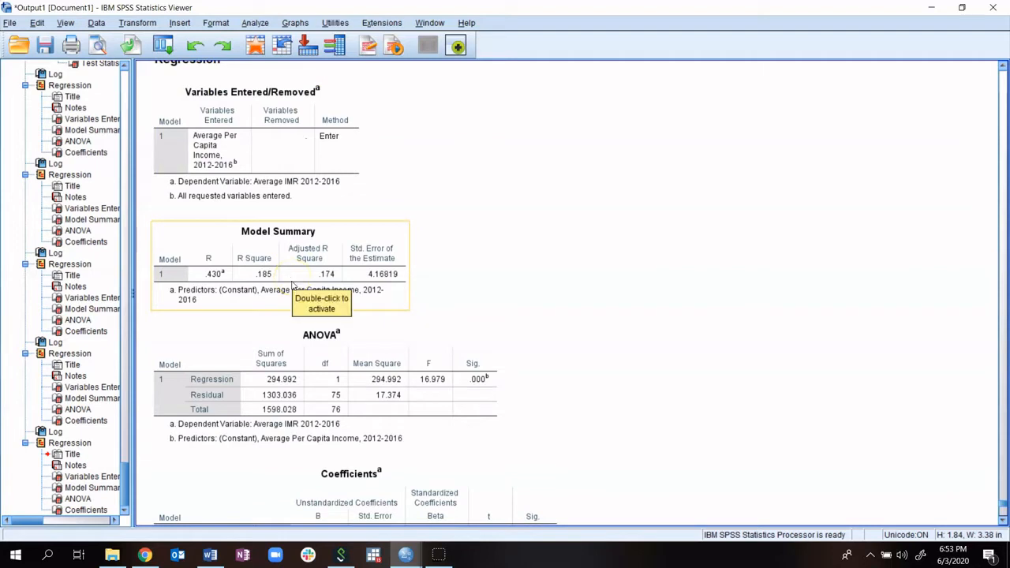
{"action": "left_click", "coordinate": [294, 286]}
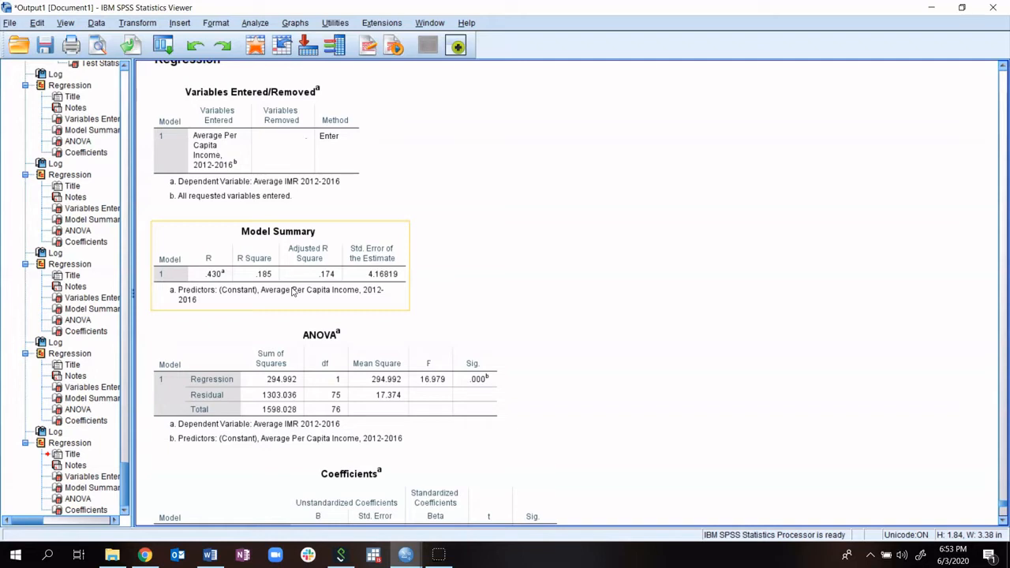
- Examine the ANOVA and Coefficients tables of the per capita income regression for significance and the unstandardized B
{"action": "scroll", "coordinate": [292, 292], "scroll_direction": "down", "scroll_amount": 1}
{"action": "left_click", "coordinate": [330, 310]}
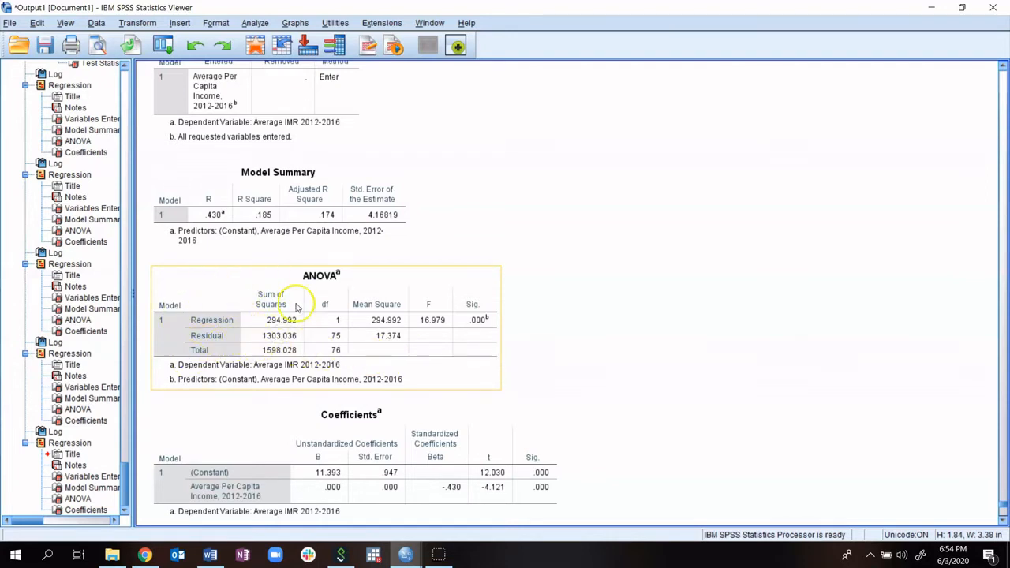
{"action": "scroll", "coordinate": [298, 345], "scroll_direction": "down", "scroll_amount": 3}
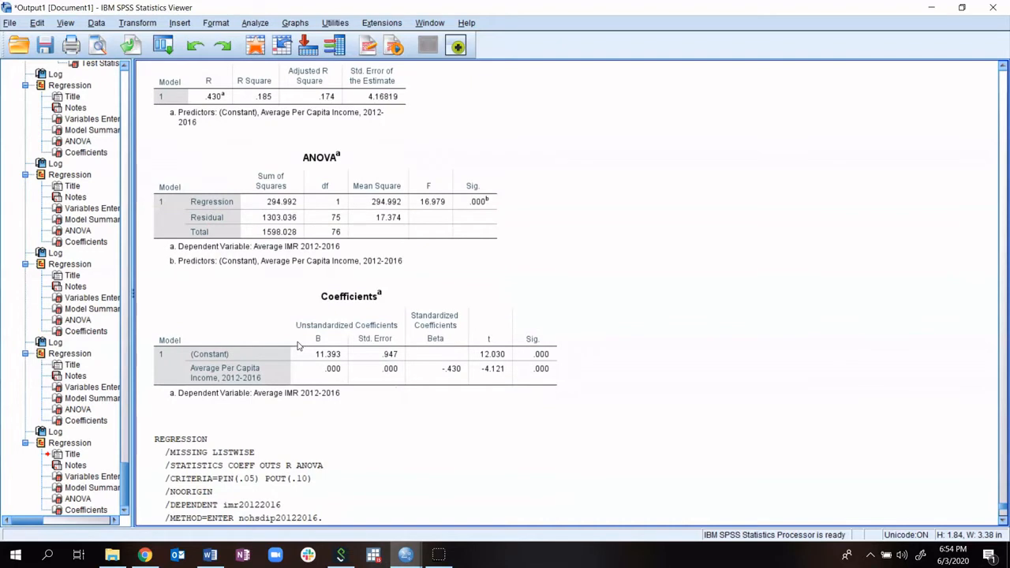
{"action": "left_click", "coordinate": [260, 391]}
{"action": "scroll", "coordinate": [260, 388], "scroll_direction": "down", "scroll_amount": 2}
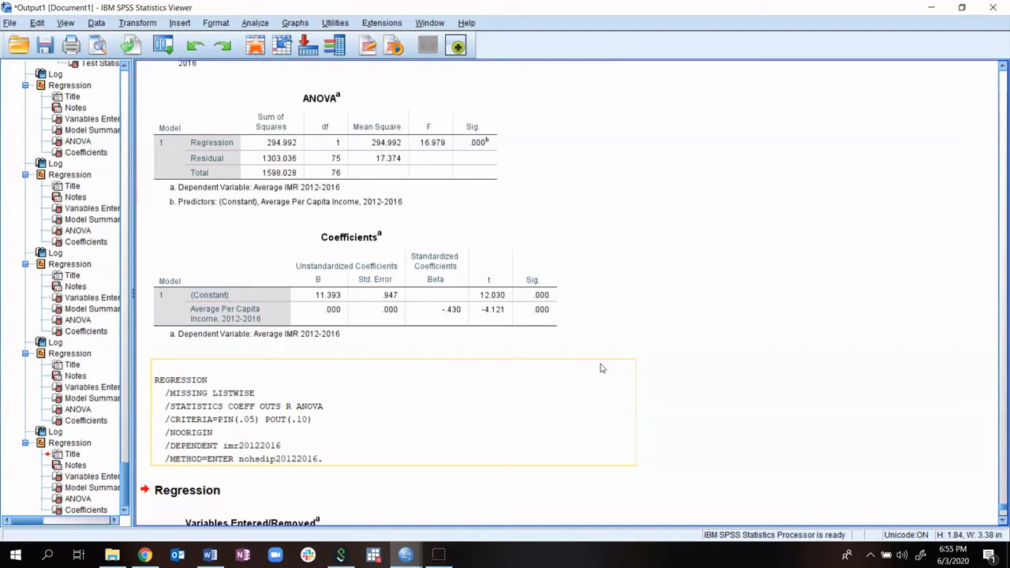
{"action": "left_click", "coordinate": [464, 340]}
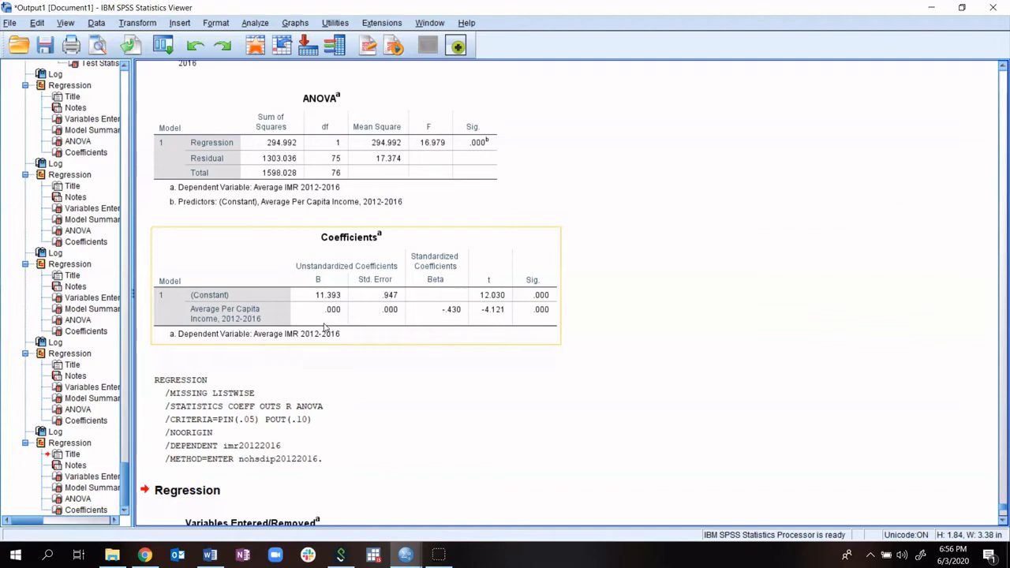
- Review the regression output for the average percentage of residents without a high school diploma
{"action": "scroll", "coordinate": [339, 264], "scroll_direction": "down", "scroll_amount": 6}
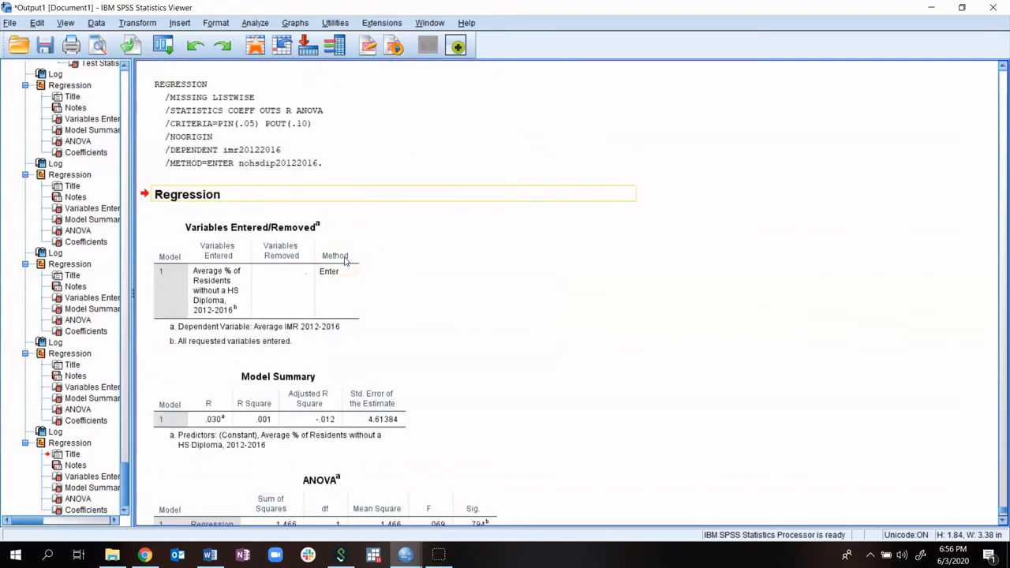
{"action": "key", "text": "Down"}
{"action": "key", "text": "Down"}
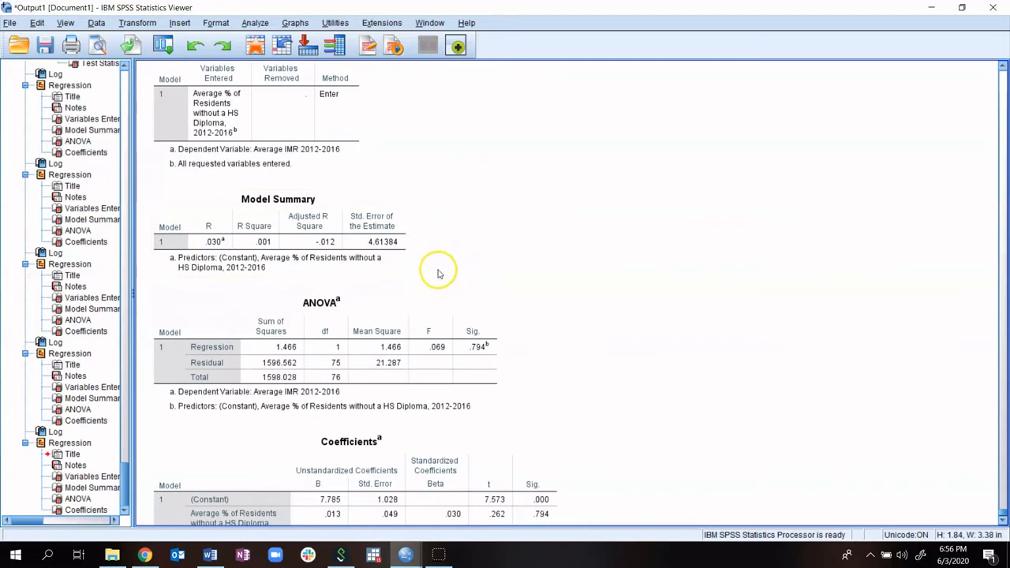
{"action": "key", "text": "Down"}
{"action": "scroll", "coordinate": [440, 274], "scroll_direction": "up", "scroll_amount": 6}
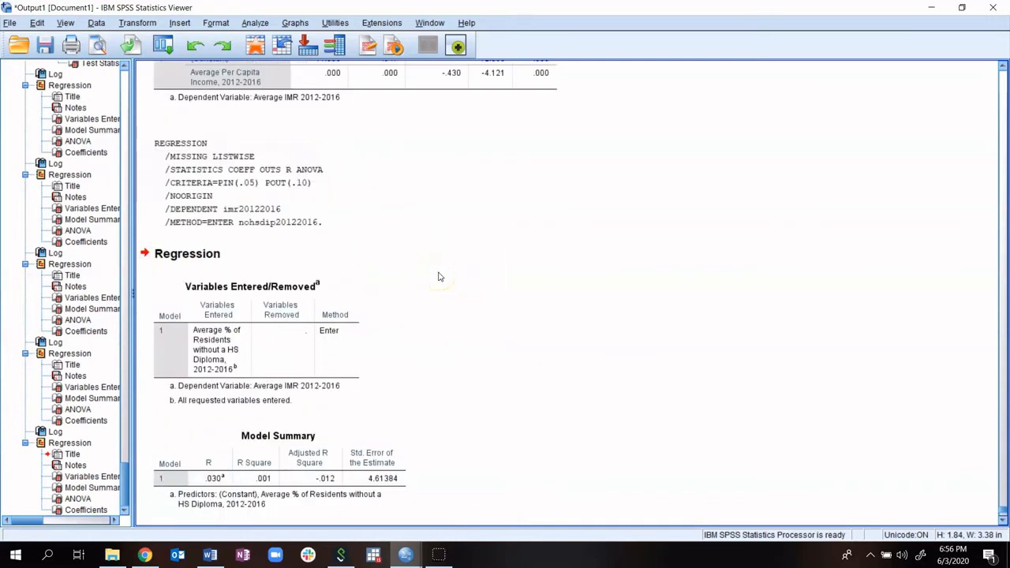
- Examine the Variables Entered/Removed and Model Summary tables of the regression on residents without a high school diploma
{"action": "scroll", "coordinate": [439, 276], "scroll_direction": "down", "scroll_amount": 2}
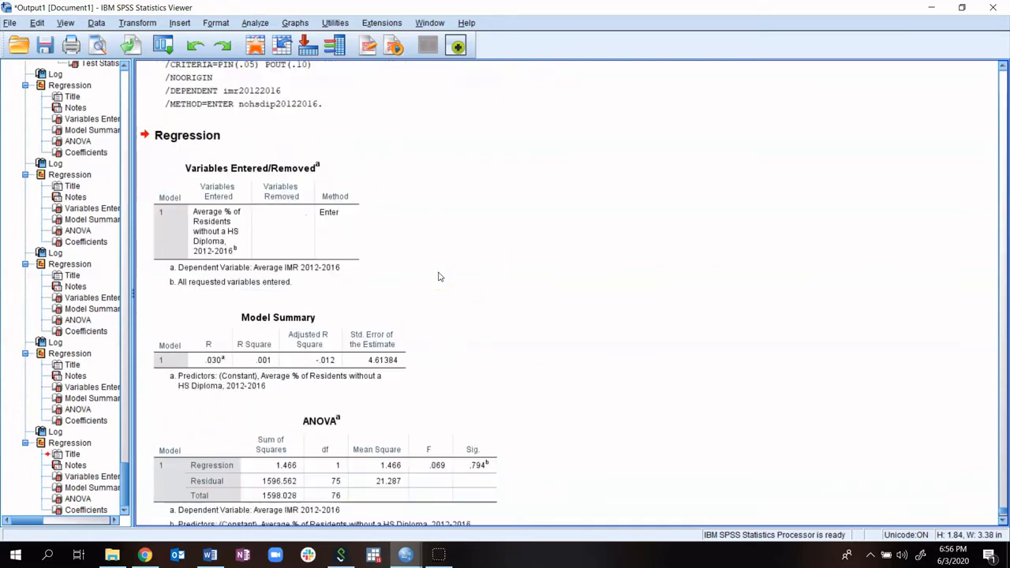
{"action": "left_click", "coordinate": [297, 244]}
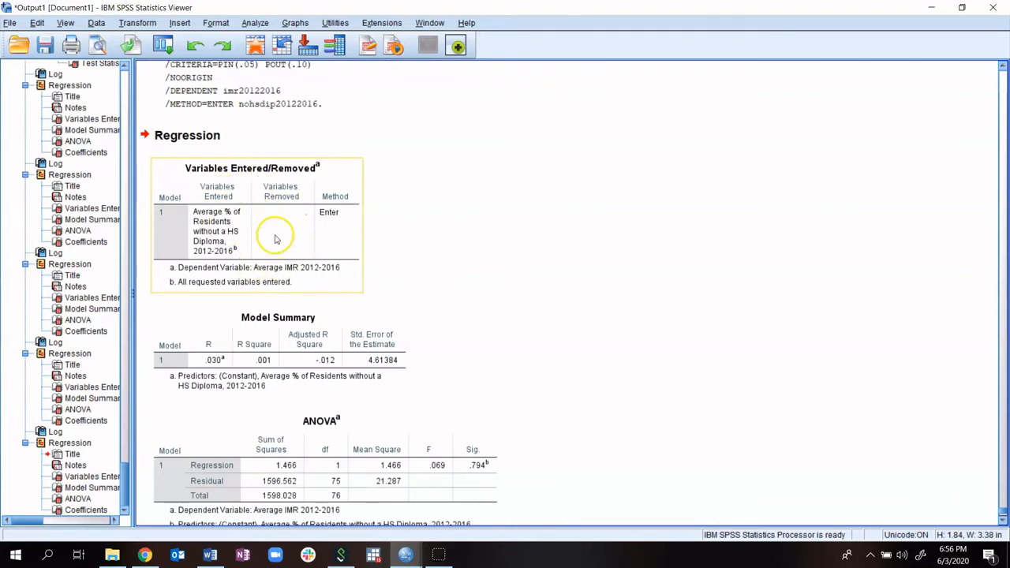
{"action": "left_click", "coordinate": [260, 317]}
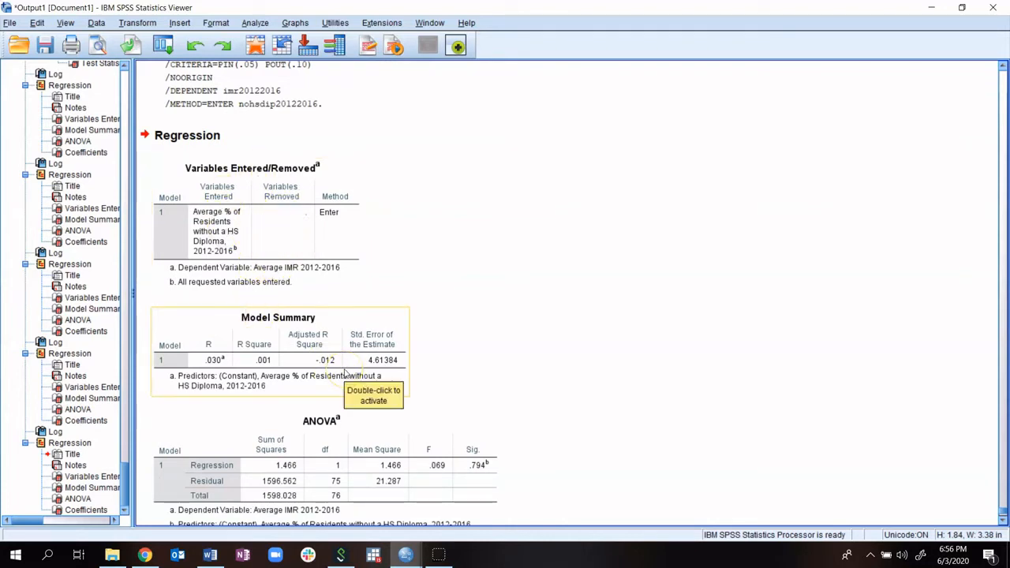
{"action": "scroll", "coordinate": [345, 372], "scroll_direction": "down", "scroll_amount": 1}
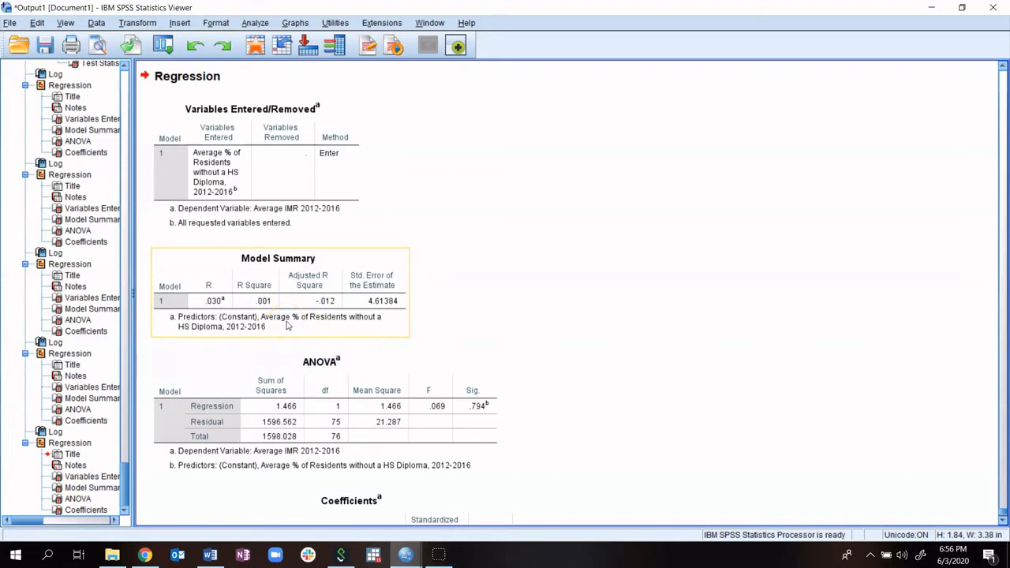
{"action": "left_click", "coordinate": [355, 326]}
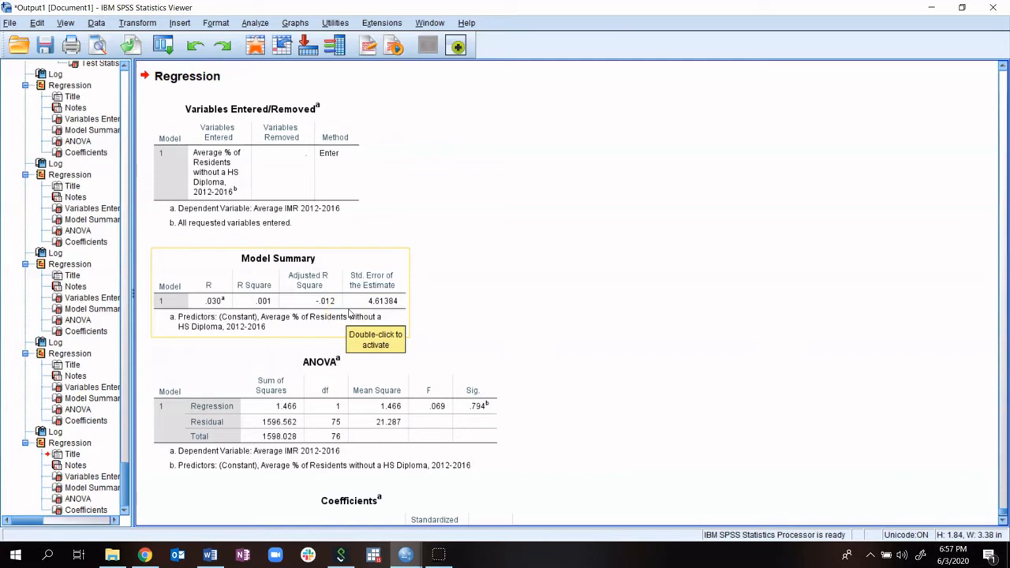
{"action": "left_click", "coordinate": [366, 306]}
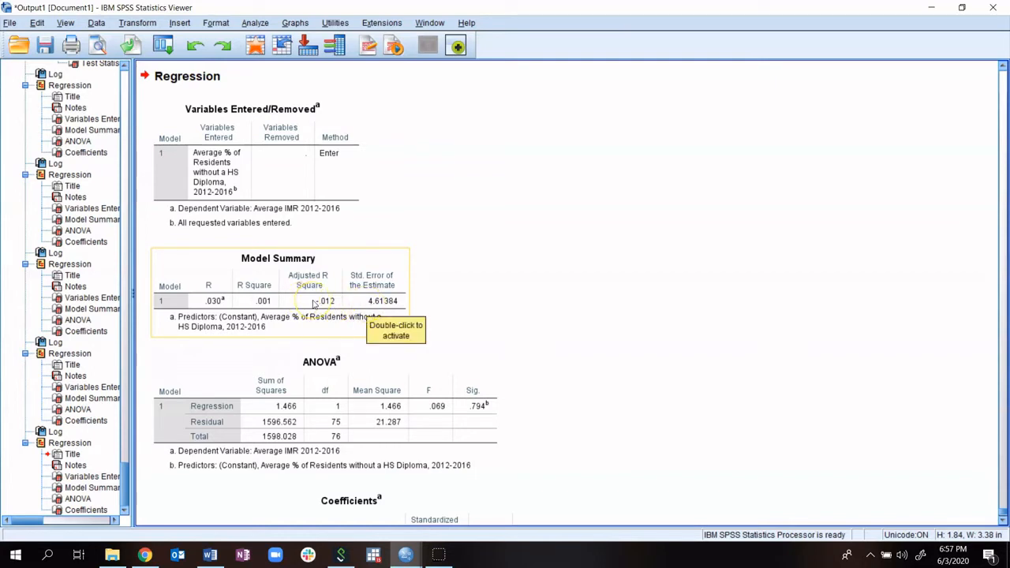
- Examine the ANOVA and Coefficients tables of the no-high-school-diploma regression for significance and the predictor's coefficient
{"action": "left_click", "coordinate": [302, 370]}
{"action": "scroll", "coordinate": [323, 390], "scroll_direction": "down", "scroll_amount": 2}
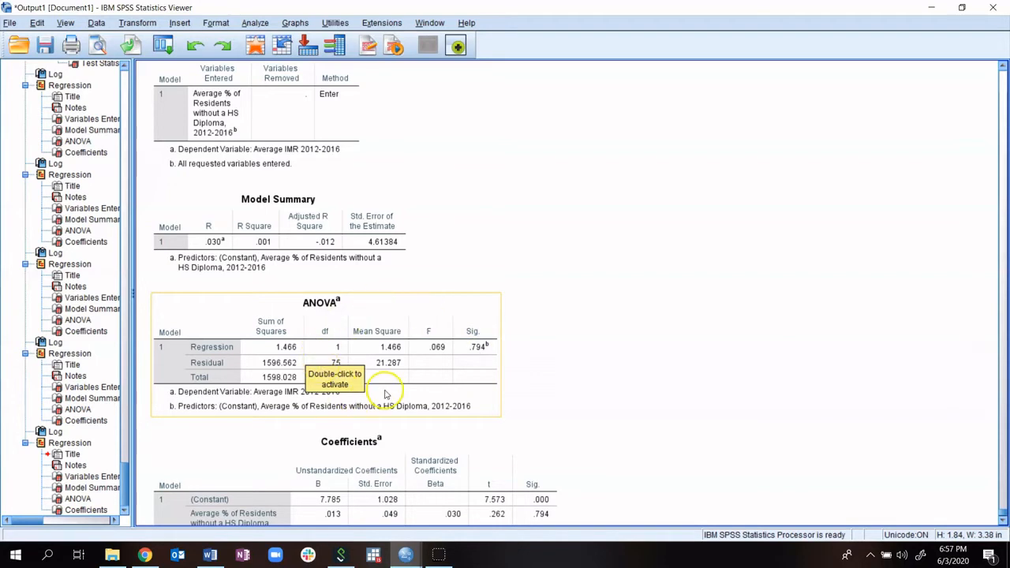
{"action": "scroll", "coordinate": [385, 391], "scroll_direction": "down", "scroll_amount": 1}
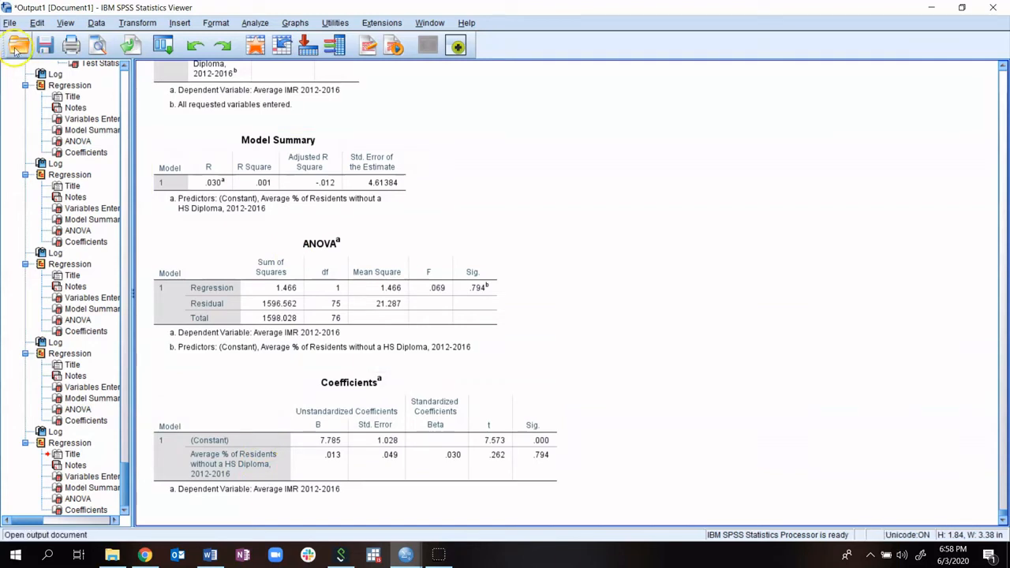
{"action": "left_click", "coordinate": [289, 451]}
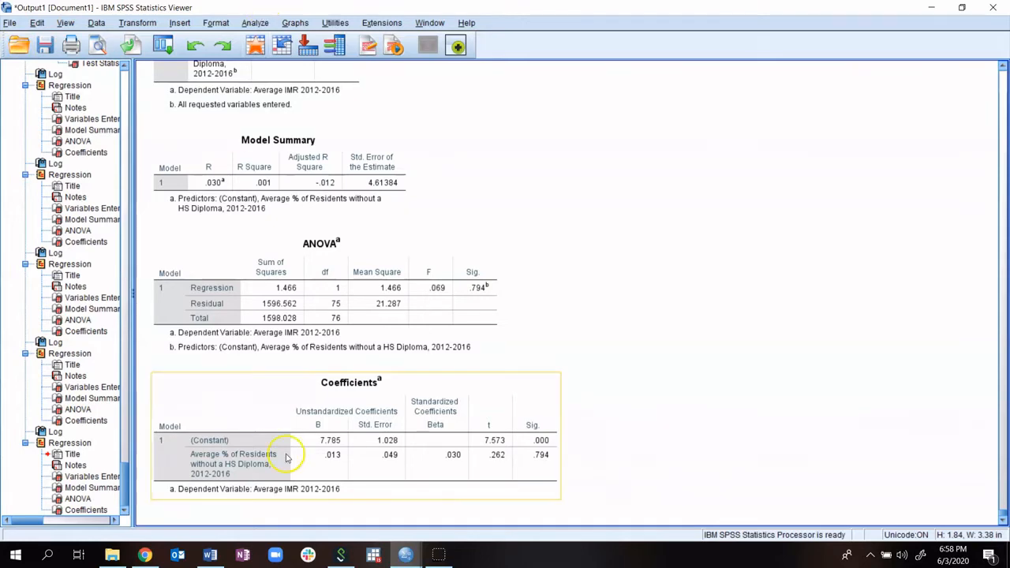
- Switch to the miniproject3 Word document and highlight the predictors IV1 to IV5 in the combined regression model line
{"action": "left_click", "coordinate": [209, 555]}
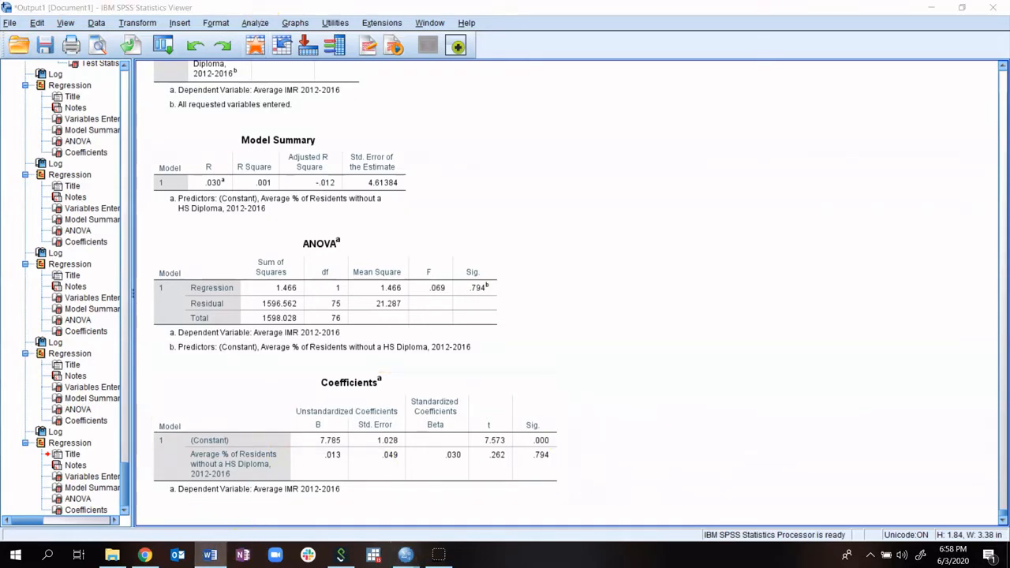
{"action": "mouse_move", "coordinate": [1009, 55]}
{"action": "left_mouse_down"}
{"action": "mouse_move", "coordinate": [807, 64]}
{"action": "mouse_move", "coordinate": [1008, 56]}
{"action": "left_mouse_up"}
{"action": "left_click_drag", "start_coordinate": [1009, 20], "coordinate": [345, 56]}
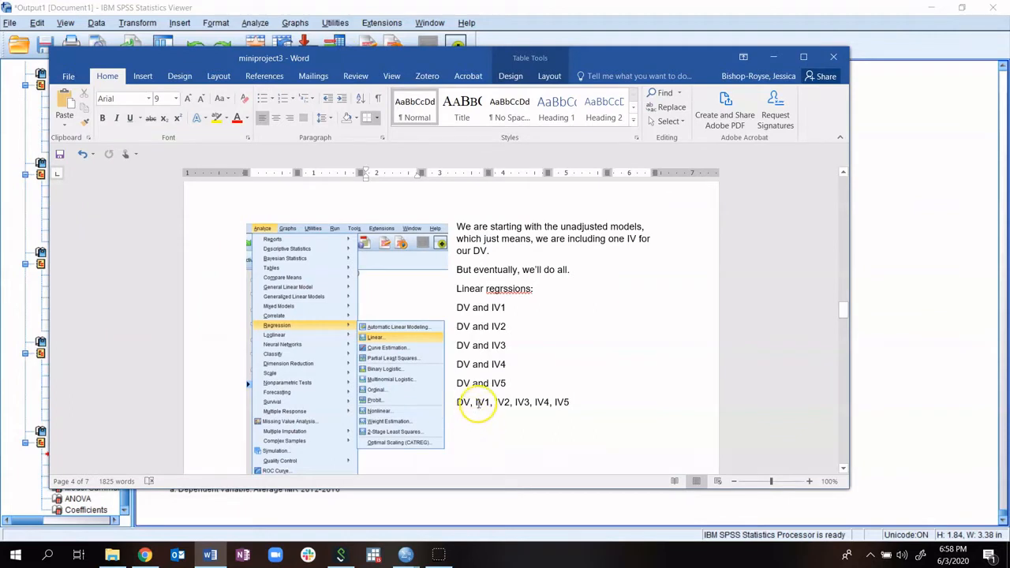
{"action": "left_click_drag", "start_coordinate": [474, 402], "coordinate": [568, 400]}
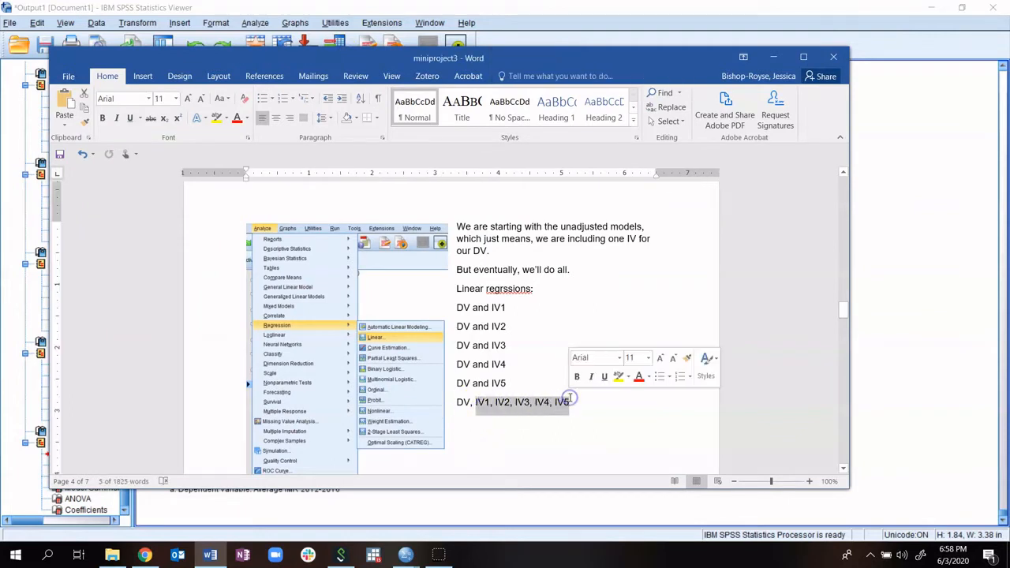
- Correct the misspelled word to "regressions" in the "Linear regrssions:" line and minimize the Word document
{"action": "left_click", "coordinate": [504, 289]}
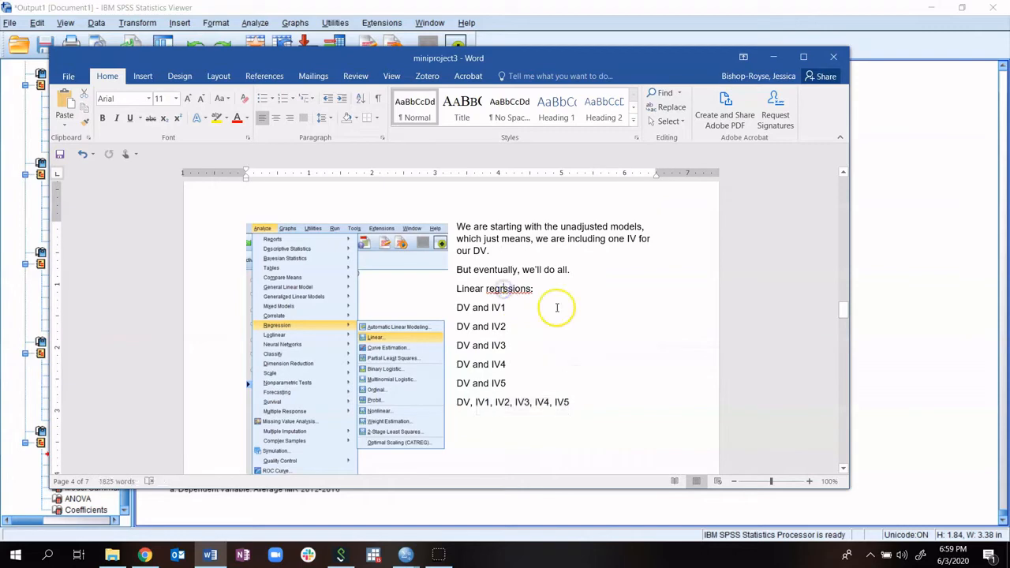
{"action": "type", "text": "es"}
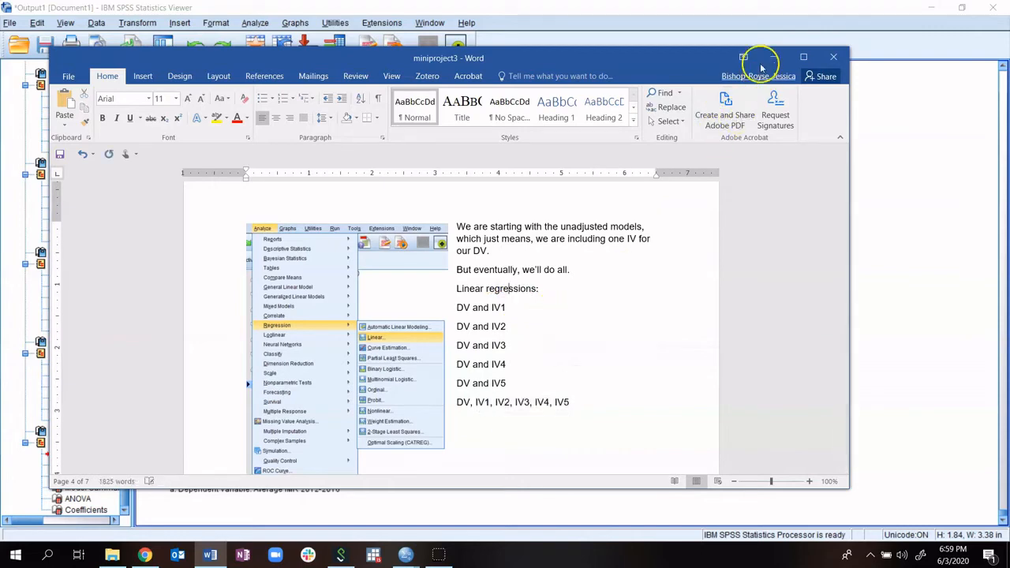
{"action": "left_click", "coordinate": [772, 57]}
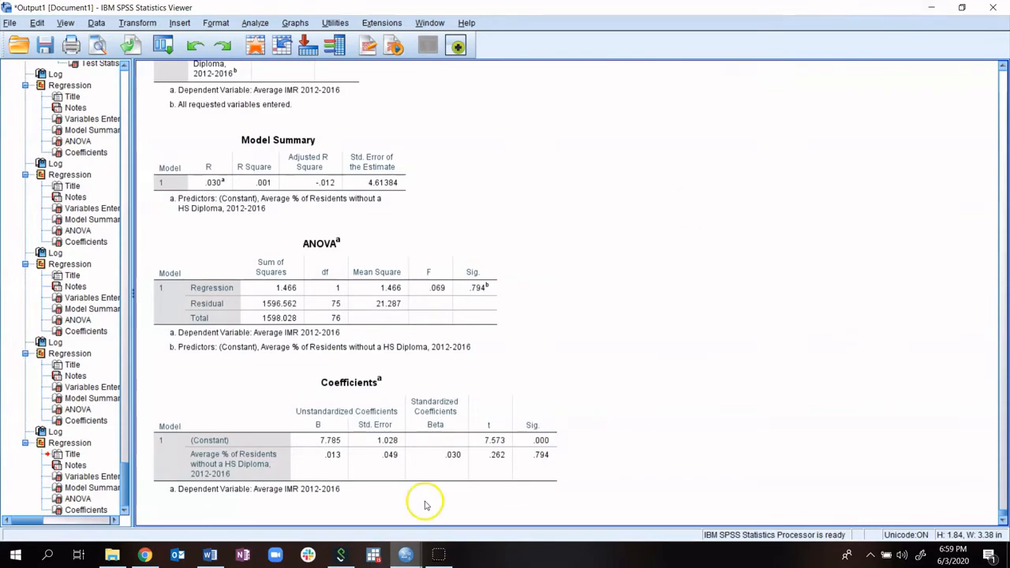
- Switch to the SPSS syntax file mp_2_05212020.sps, widen its window and delete the leftover foreignborn20122016 REGRESSION command at the end of the linear regression block
{"action": "mouse_move", "coordinate": [405, 555]}
{"action": "mouse_move", "coordinate": [472, 542]}
{"action": "left_click", "coordinate": [523, 501]}
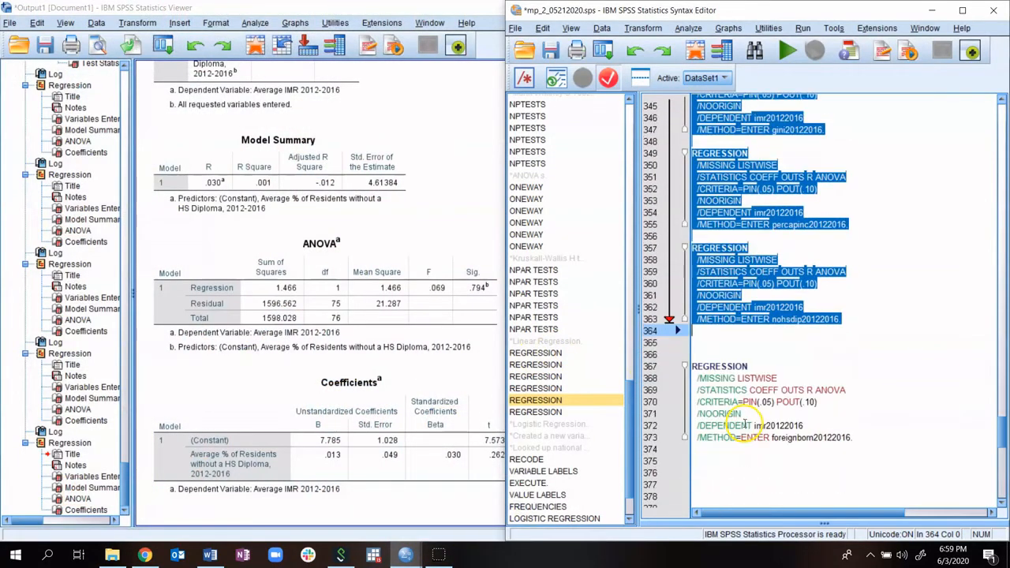
{"action": "left_click_drag", "start_coordinate": [507, 347], "coordinate": [160, 384]}
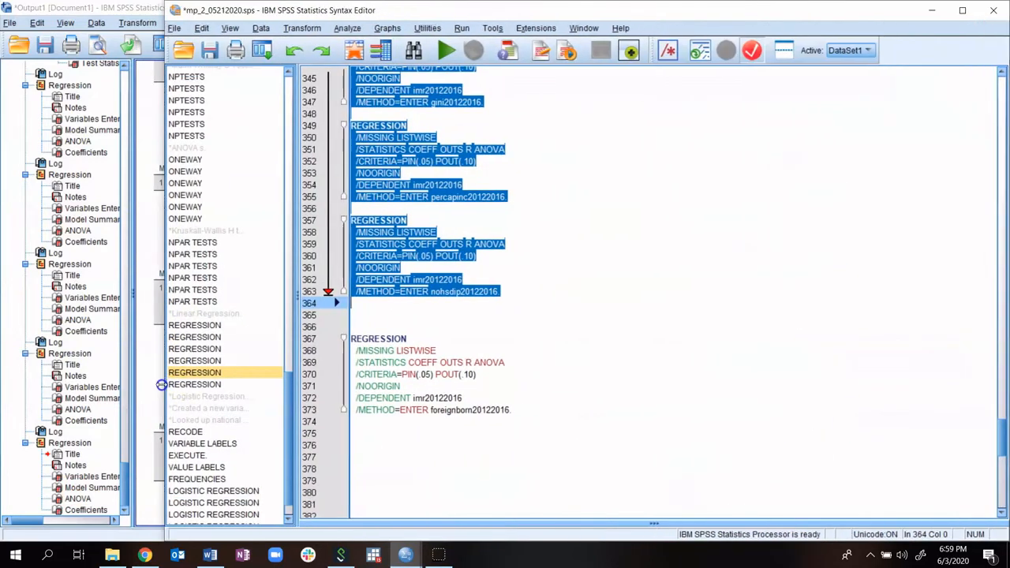
{"action": "left_click", "coordinate": [466, 406]}
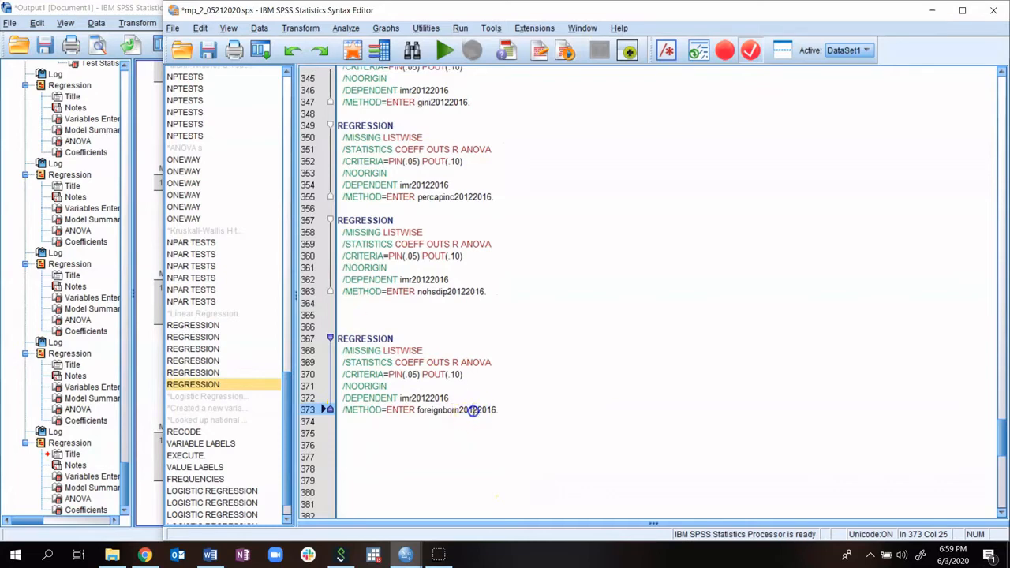
{"action": "left_click", "coordinate": [473, 411]}
{"action": "left_click_drag", "start_coordinate": [505, 411], "coordinate": [331, 331]}
{"action": "key", "text": "Delete"}
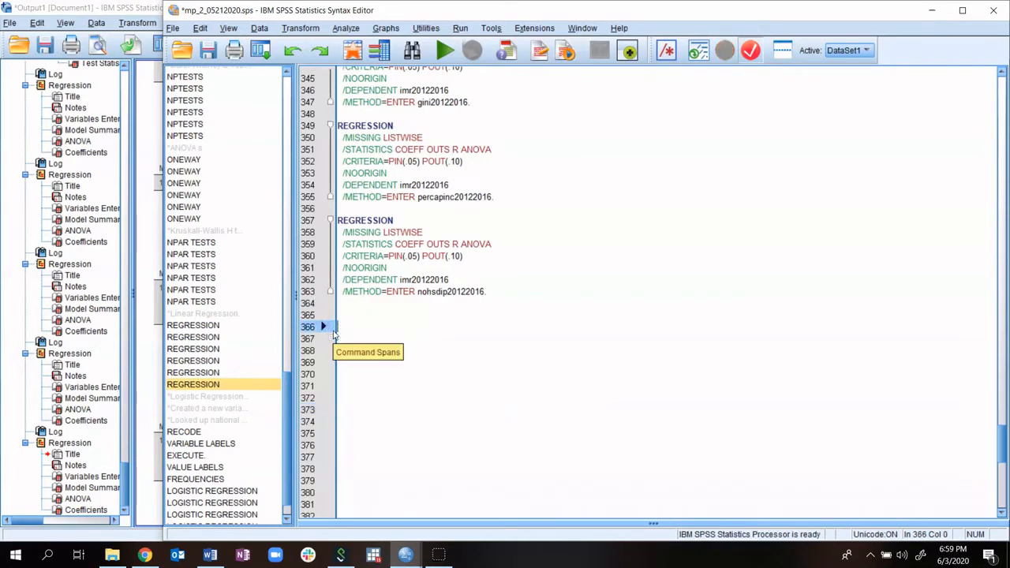
- Start a new Linear Regression analysis and add Average % of NH Blacks, 2012-2016 to the independent variables
{"action": "left_click", "coordinate": [345, 27]}
{"action": "mouse_move", "coordinate": [396, 182]}
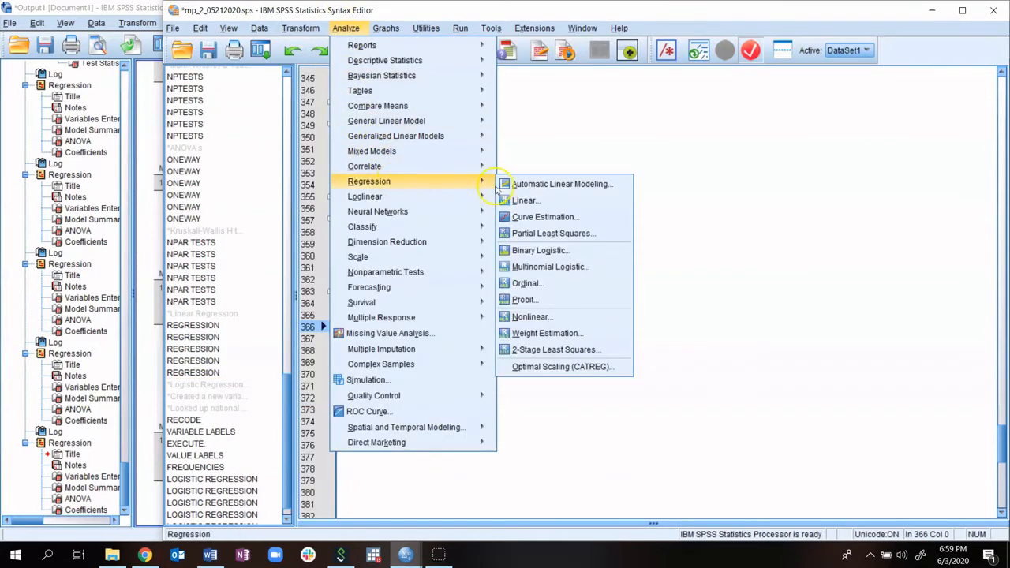
{"action": "left_click", "coordinate": [515, 202]}
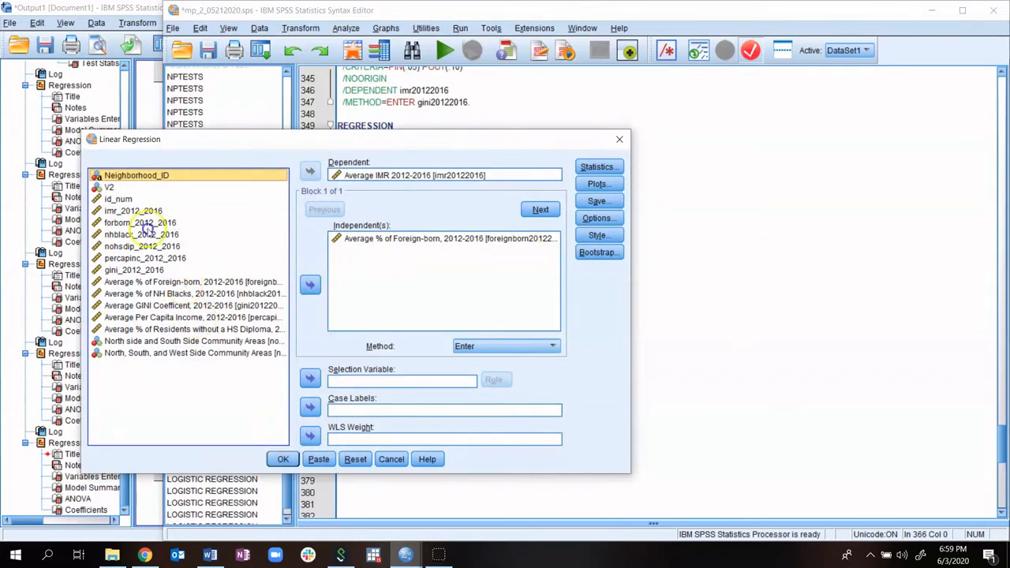
{"action": "left_click", "coordinate": [181, 282]}
{"action": "left_click", "coordinate": [181, 294]}
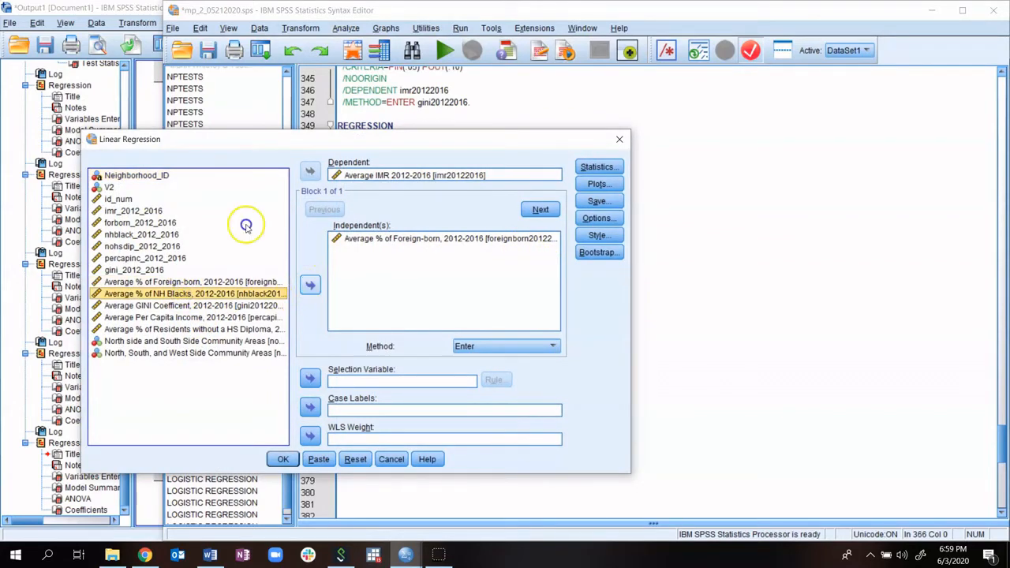
{"action": "left_click", "coordinate": [309, 286]}
- Add the average GINI coefficient, per capita income and % of residents without a HS diploma as independents, and run the regression
{"action": "left_click", "coordinate": [209, 305]}
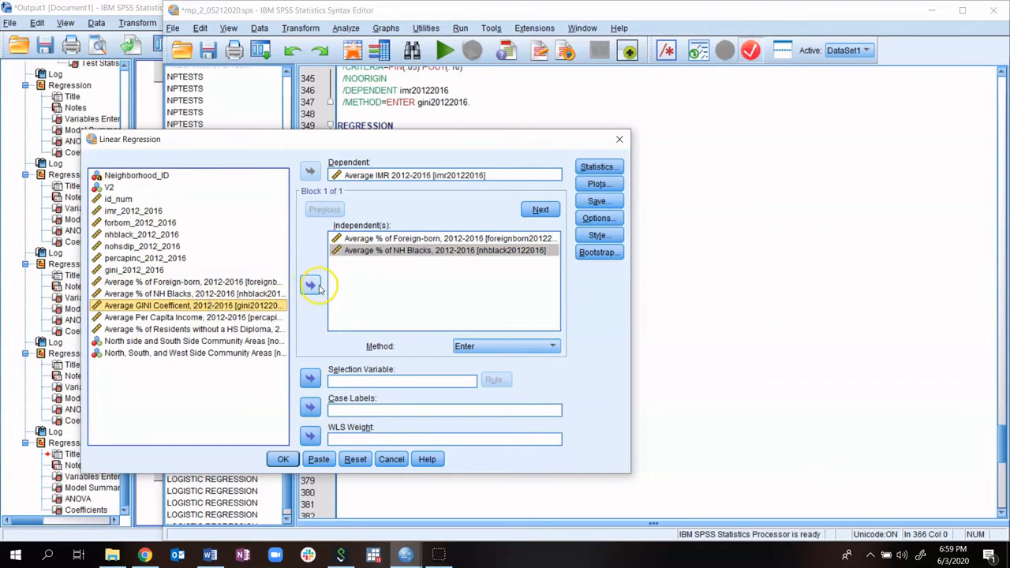
{"action": "left_click", "coordinate": [313, 286]}
{"action": "left_click", "coordinate": [228, 317]}
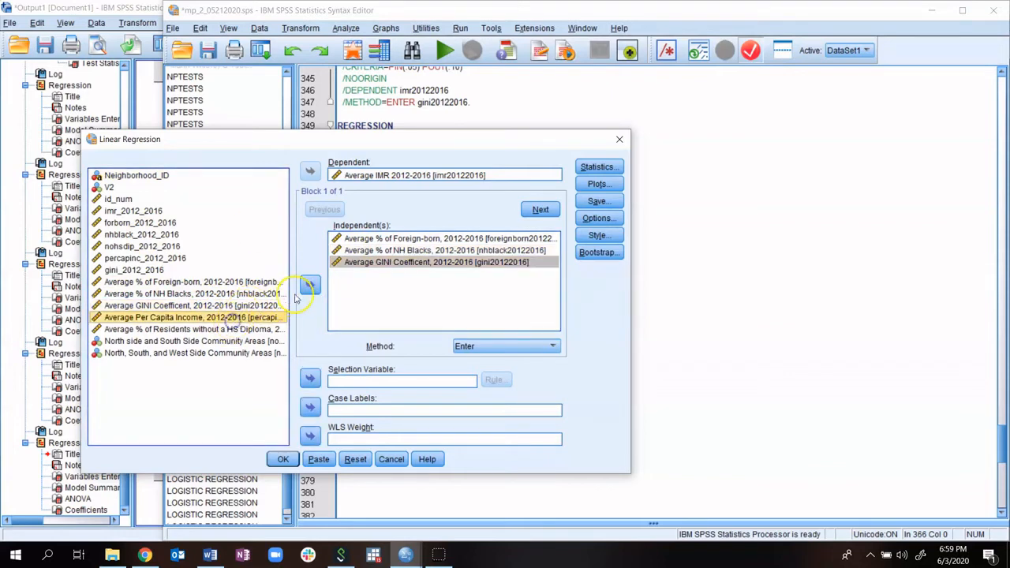
{"action": "left_click", "coordinate": [309, 285]}
{"action": "left_click", "coordinate": [180, 329]}
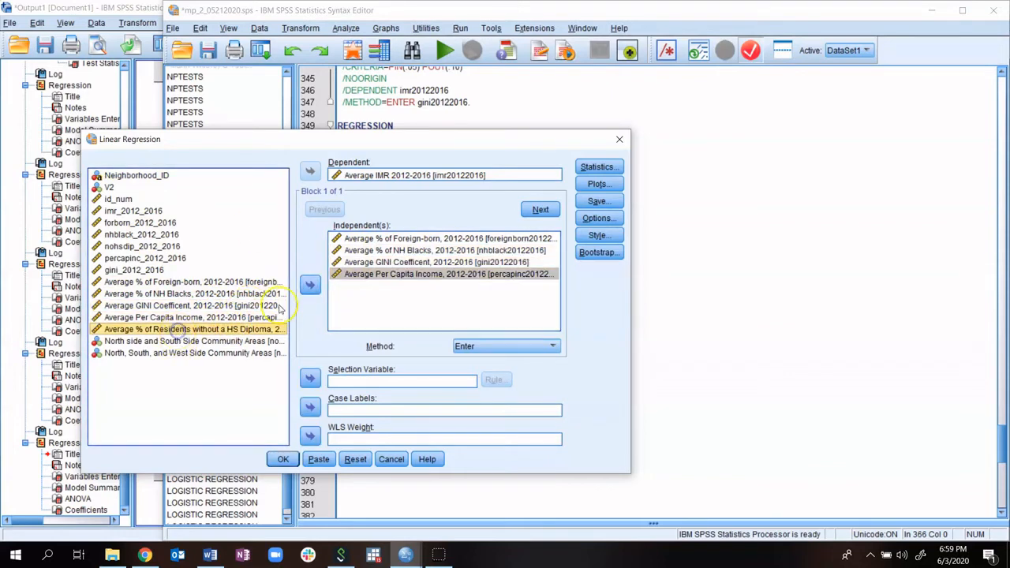
{"action": "left_click", "coordinate": [309, 285]}
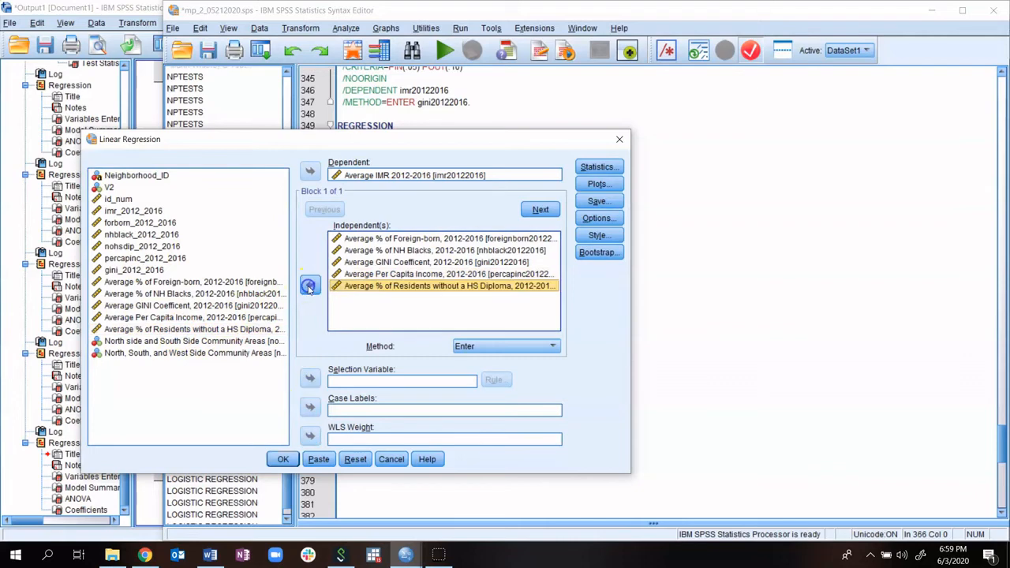
{"action": "left_click", "coordinate": [283, 459]}
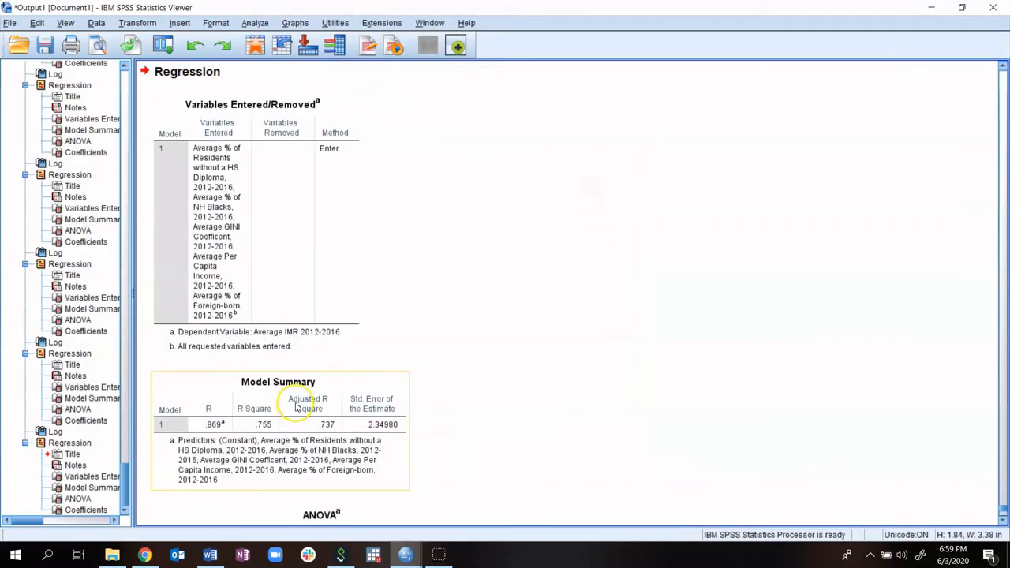
- Copy the five-predictor REGRESSION syntax from the output log and paste it into the syntax file below the nohsdip20122016 command
{"action": "scroll", "coordinate": [297, 407], "scroll_direction": "up", "scroll_amount": 5}
{"action": "left_click", "coordinate": [293, 398]}
{"action": "right_click", "coordinate": [278, 386]}
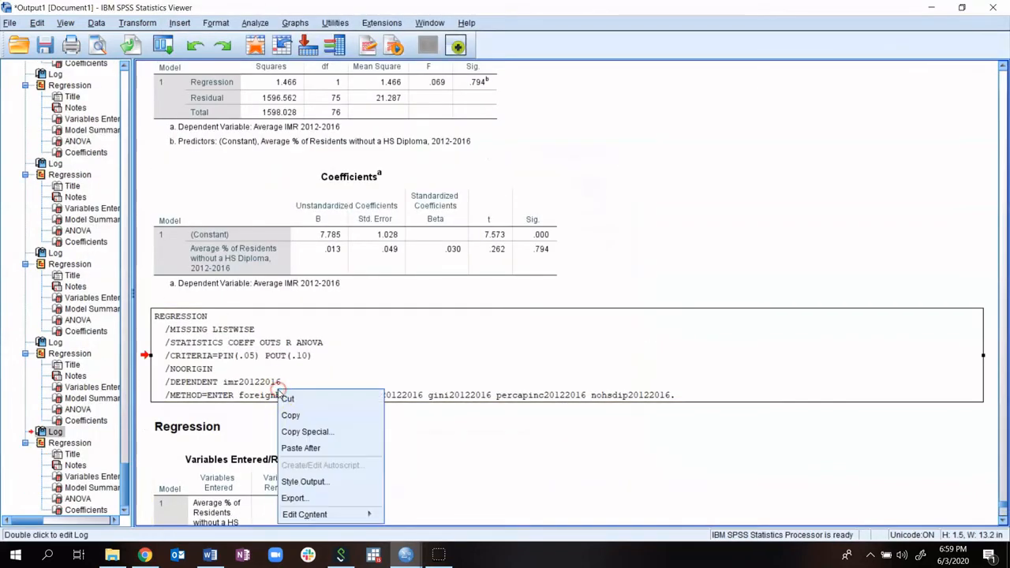
{"action": "left_click", "coordinate": [289, 414]}
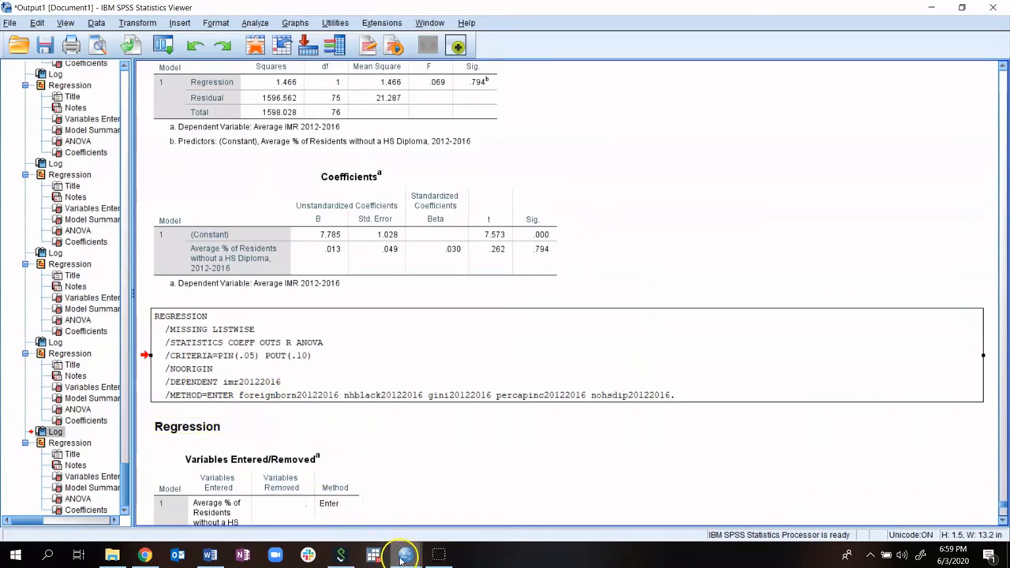
{"action": "mouse_move", "coordinate": [373, 555]}
{"action": "left_click", "coordinate": [474, 511]}
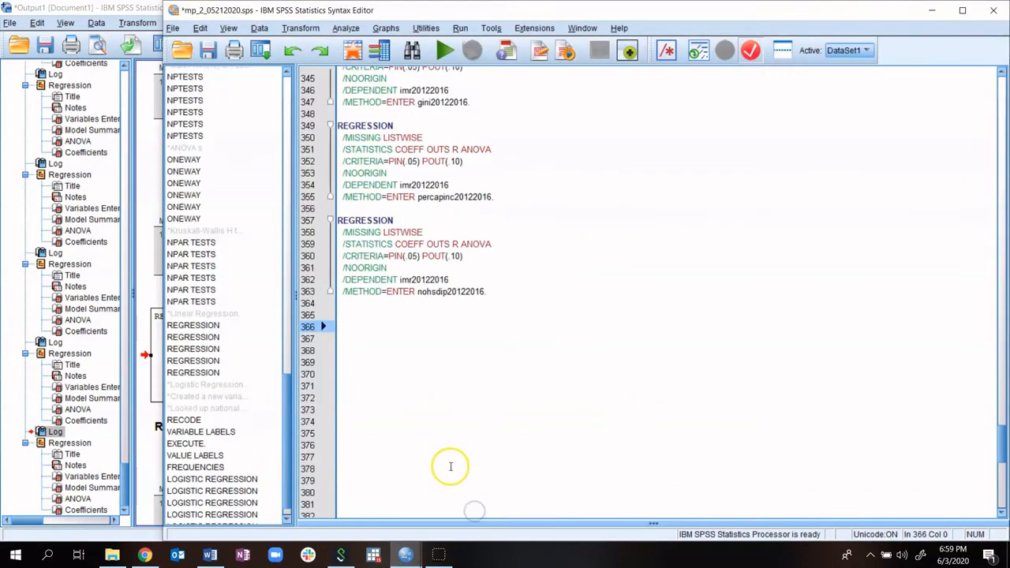
{"action": "key", "text": "ctrl+v"}
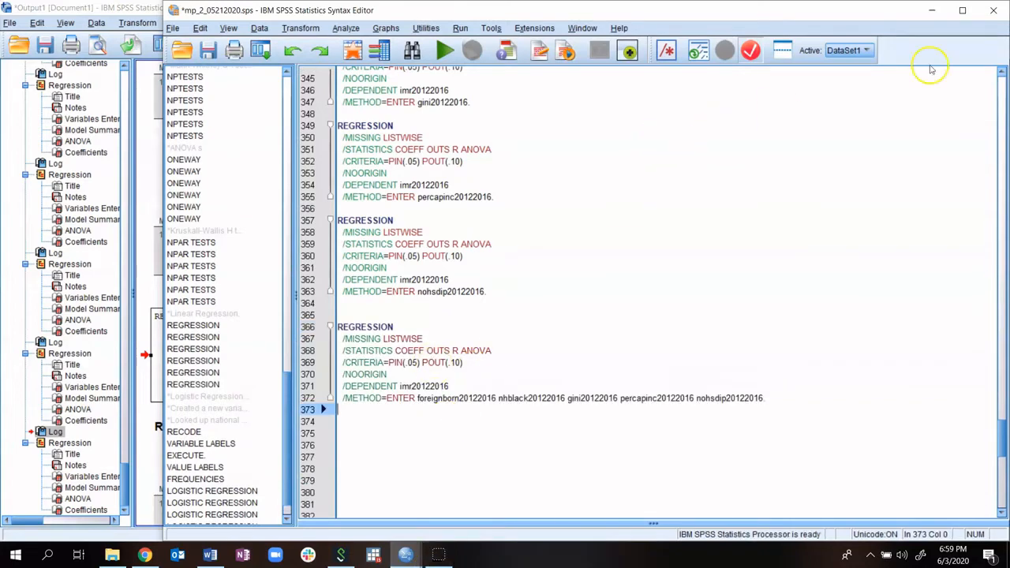
- Return to the output viewer and examine the Variables Entered/Removed table of the five-predictor regression
{"action": "left_click", "coordinate": [932, 10]}
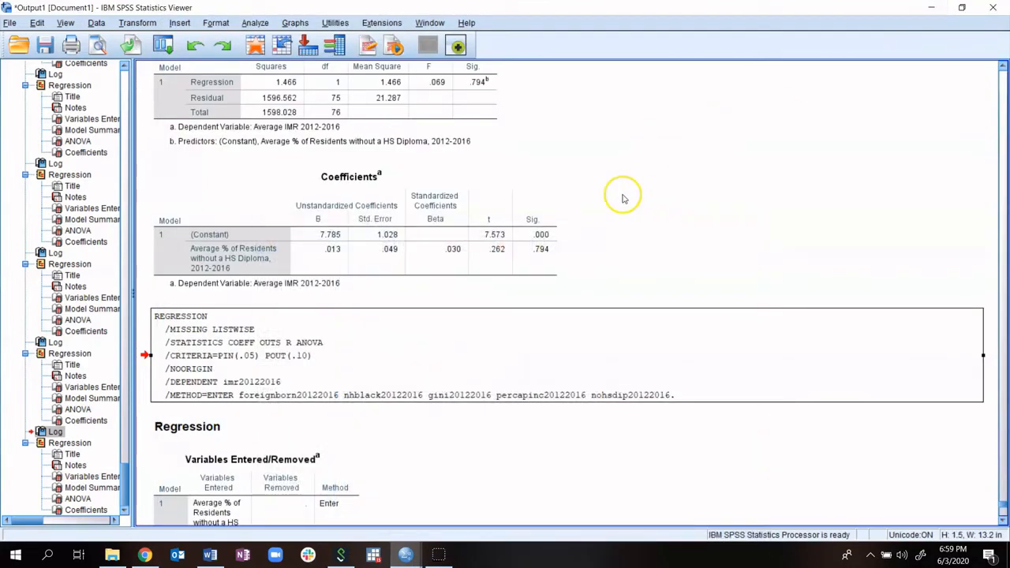
{"action": "scroll", "coordinate": [593, 241], "scroll_direction": "down", "scroll_amount": 3}
{"action": "scroll", "coordinate": [593, 240], "scroll_direction": "down", "scroll_amount": 6}
{"action": "scroll", "coordinate": [594, 240], "scroll_direction": "up", "scroll_amount": 6}
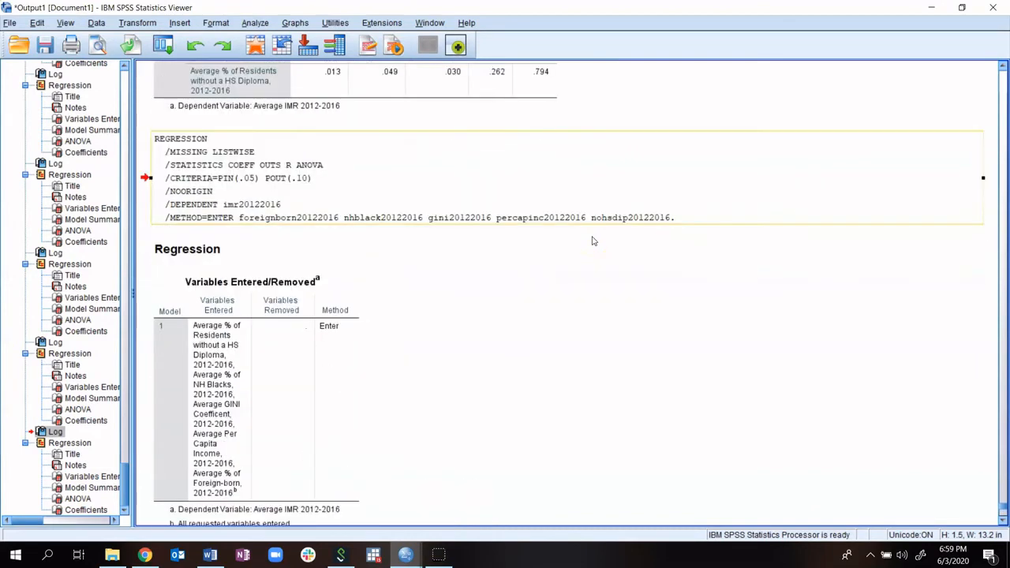
{"action": "scroll", "coordinate": [593, 241], "scroll_direction": "down", "scroll_amount": 4}
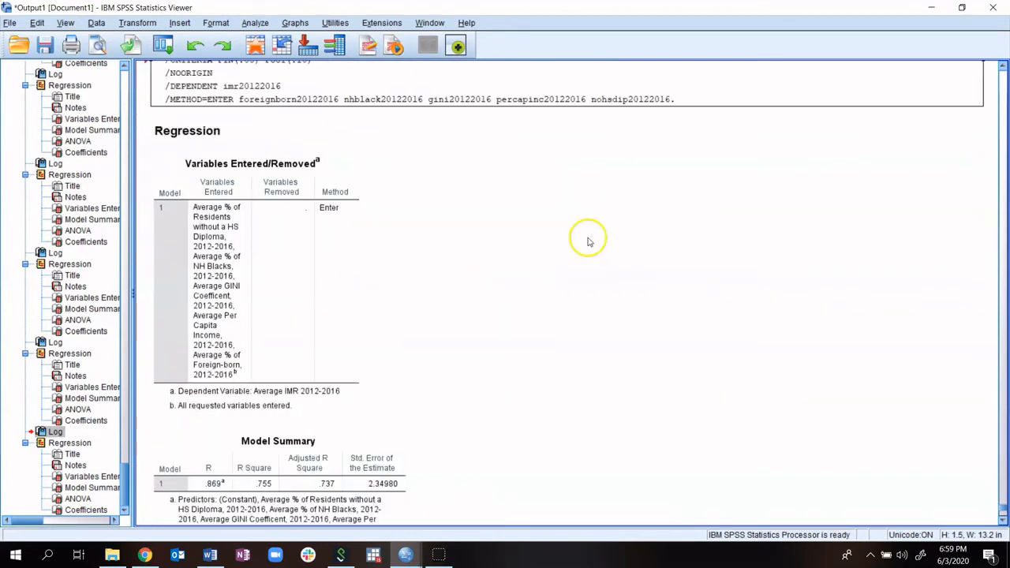
{"action": "left_click", "coordinate": [260, 257]}
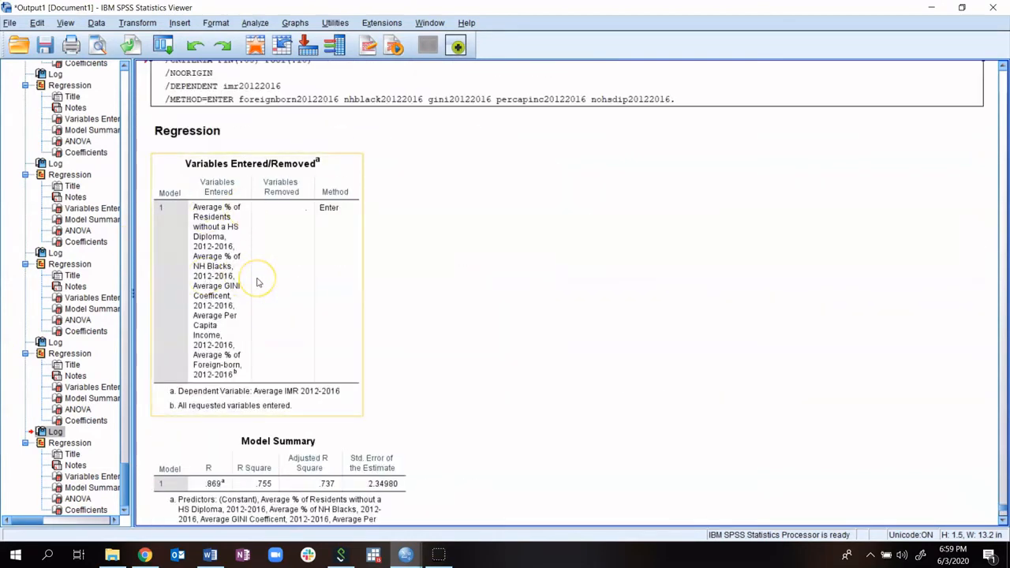
- Examine the Model Summary, ANOVA and Coefficients tables of the five-predictor regression
{"action": "scroll", "coordinate": [257, 282], "scroll_direction": "down", "scroll_amount": 3}
{"action": "left_click", "coordinate": [265, 280]}
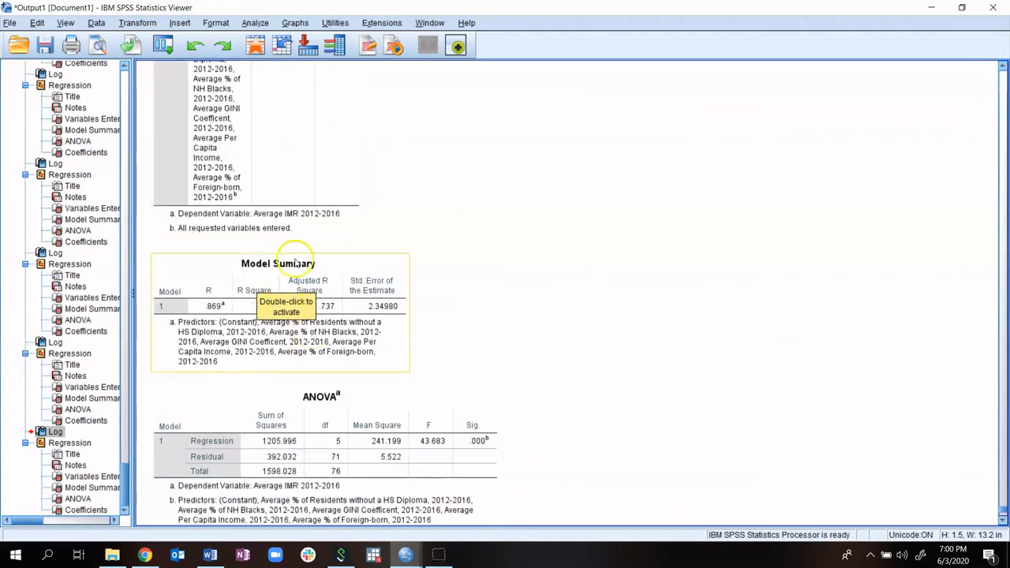
{"action": "left_click", "coordinate": [444, 271]}
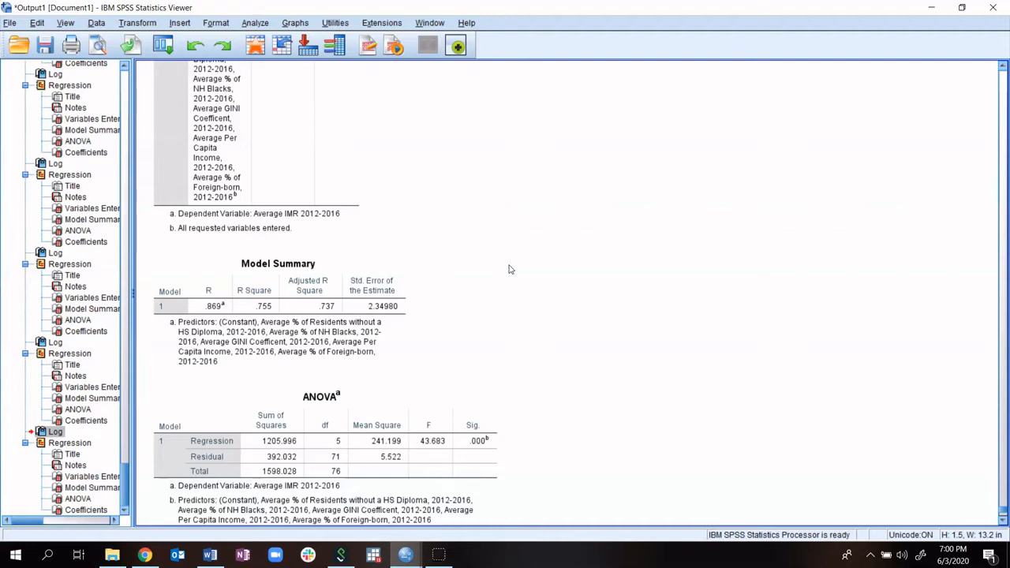
{"action": "scroll", "coordinate": [504, 270], "scroll_direction": "down", "scroll_amount": 3}
{"action": "left_click", "coordinate": [468, 313]}
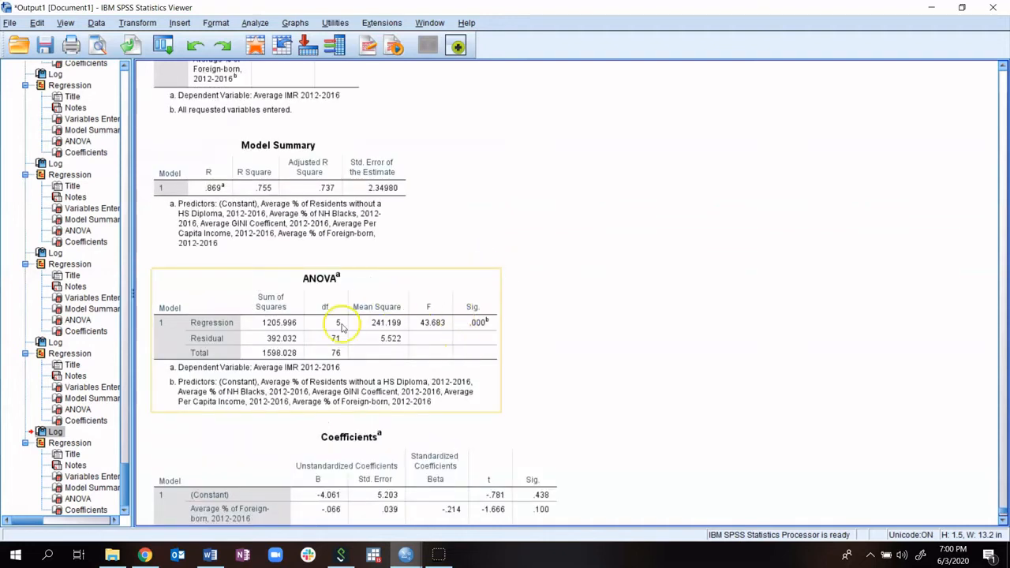
{"action": "scroll", "coordinate": [376, 355], "scroll_direction": "down", "scroll_amount": 4}
{"action": "left_click", "coordinate": [376, 355]}
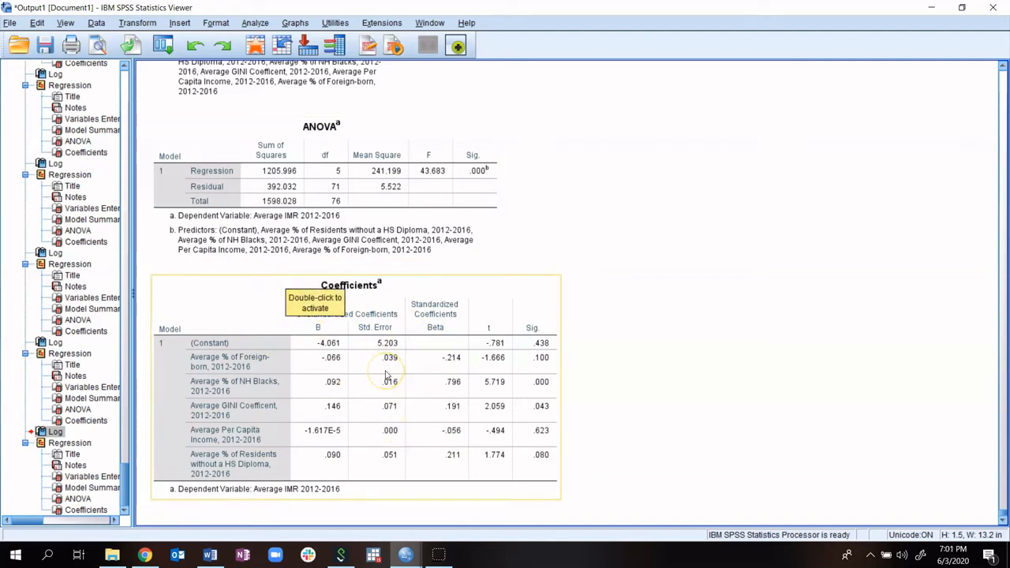
{"action": "left_click", "coordinate": [313, 386]}
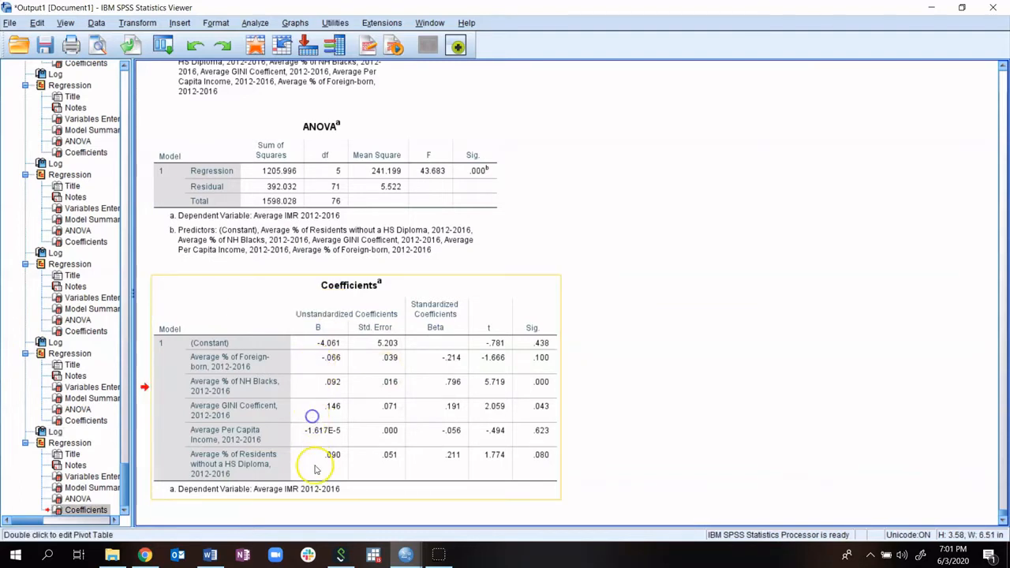
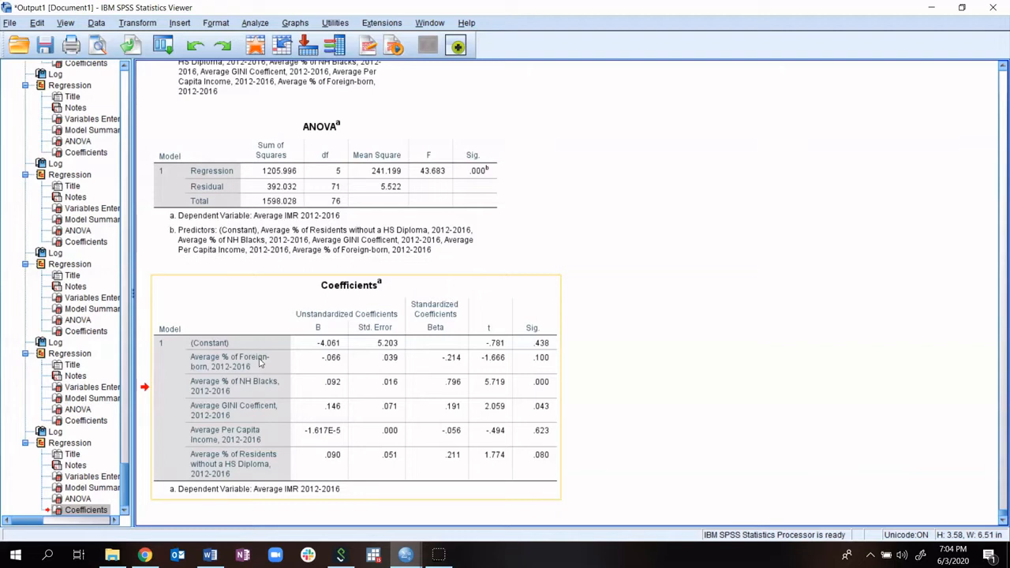
- Switch to the miniproject3 Word document and arrange it side by side with the SPSS output viewer
{"action": "left_click", "coordinate": [859, 435]}
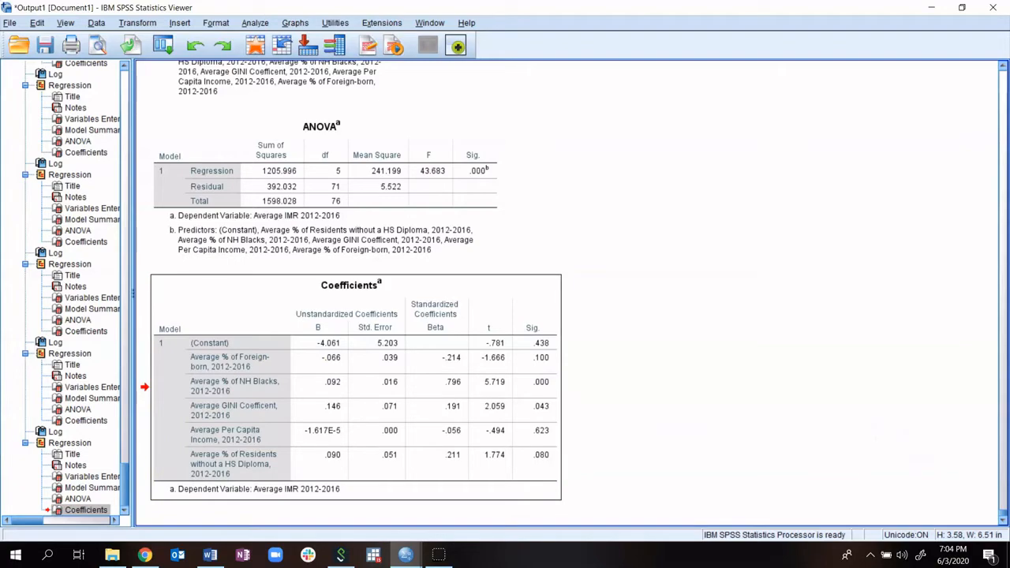
{"action": "key", "text": "alt+Tab"}
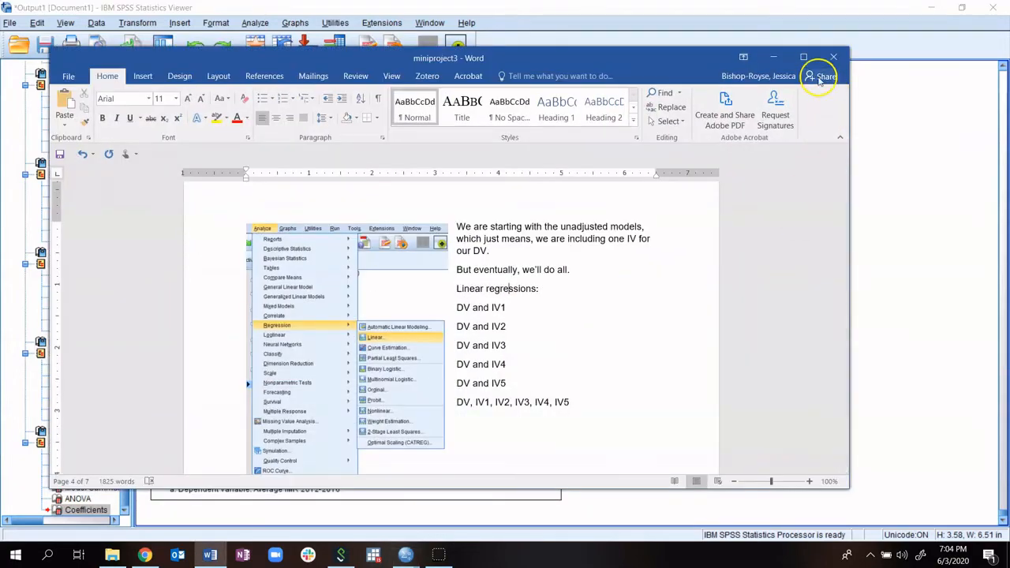
{"action": "left_click_drag", "start_coordinate": [687, 61], "coordinate": [0, 92]}
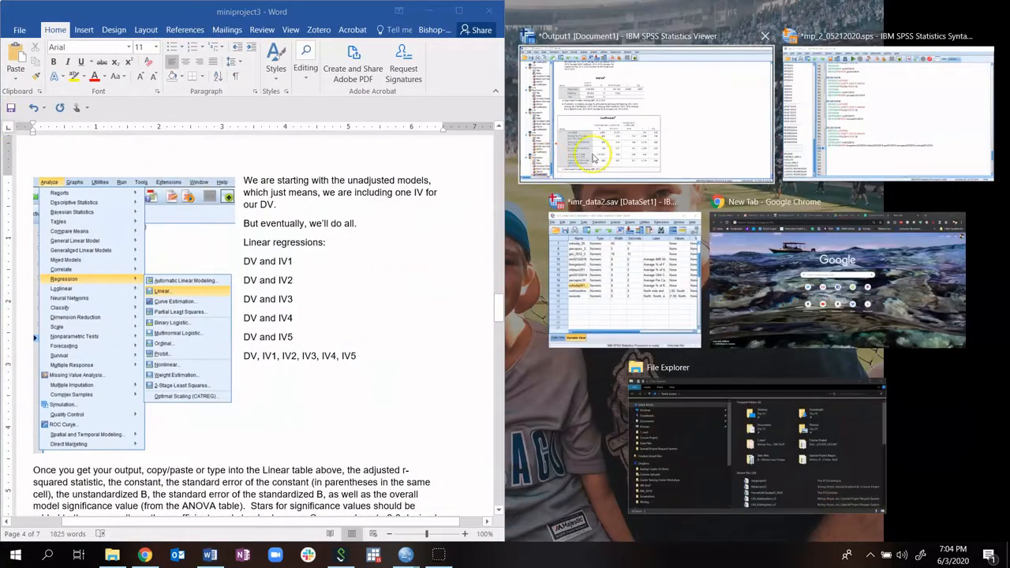
{"action": "left_click", "coordinate": [594, 158]}
- Replace the IV1 row label in Table 1: Linear Regression with "% Foreign-Born"
{"action": "scroll", "coordinate": [335, 345], "scroll_direction": "down", "scroll_amount": 10}
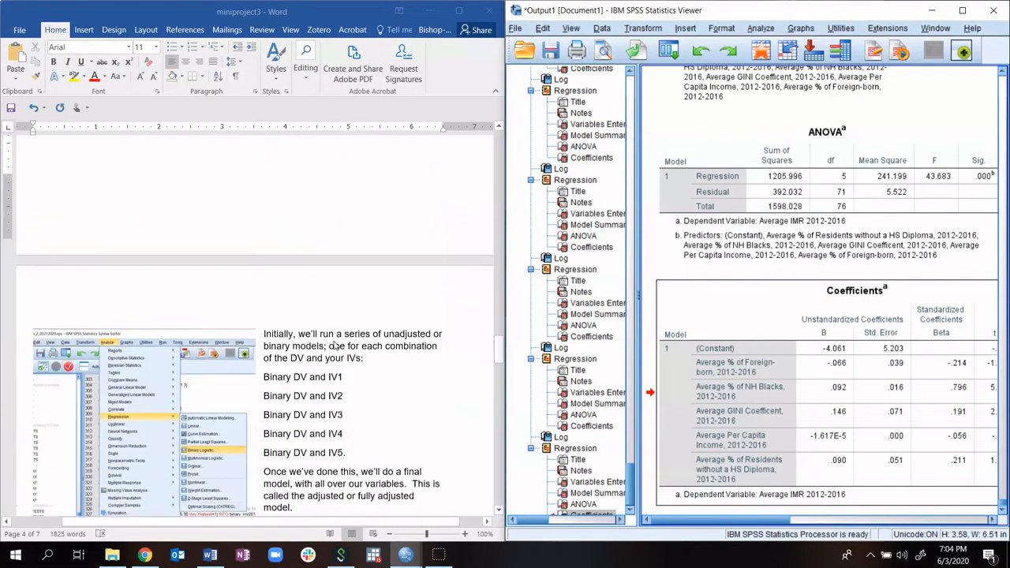
{"action": "scroll", "coordinate": [335, 346], "scroll_direction": "down", "scroll_amount": 15}
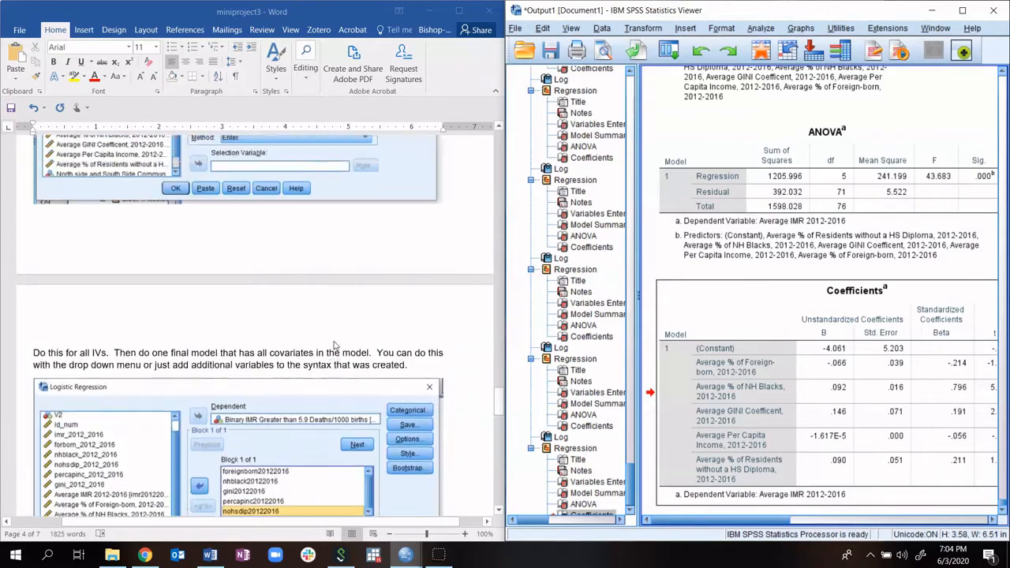
{"action": "scroll", "coordinate": [332, 346], "scroll_direction": "up", "scroll_amount": 20}
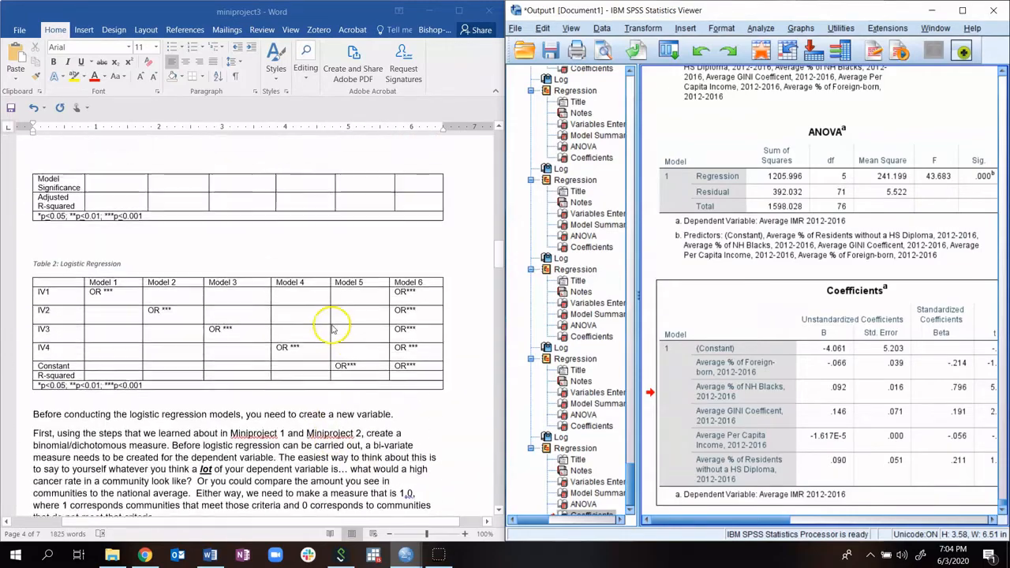
{"action": "scroll", "coordinate": [332, 324], "scroll_direction": "up", "scroll_amount": 10}
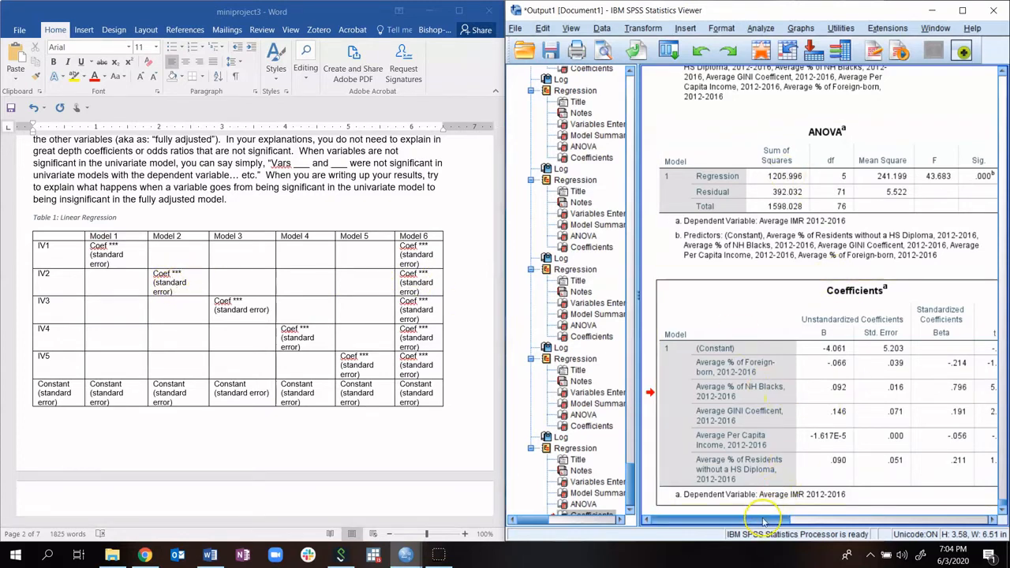
{"action": "mouse_move", "coordinate": [762, 520]}
{"action": "left_mouse_down"}
{"action": "mouse_move", "coordinate": [795, 527]}
{"action": "mouse_move", "coordinate": [759, 525]}
{"action": "left_mouse_up"}
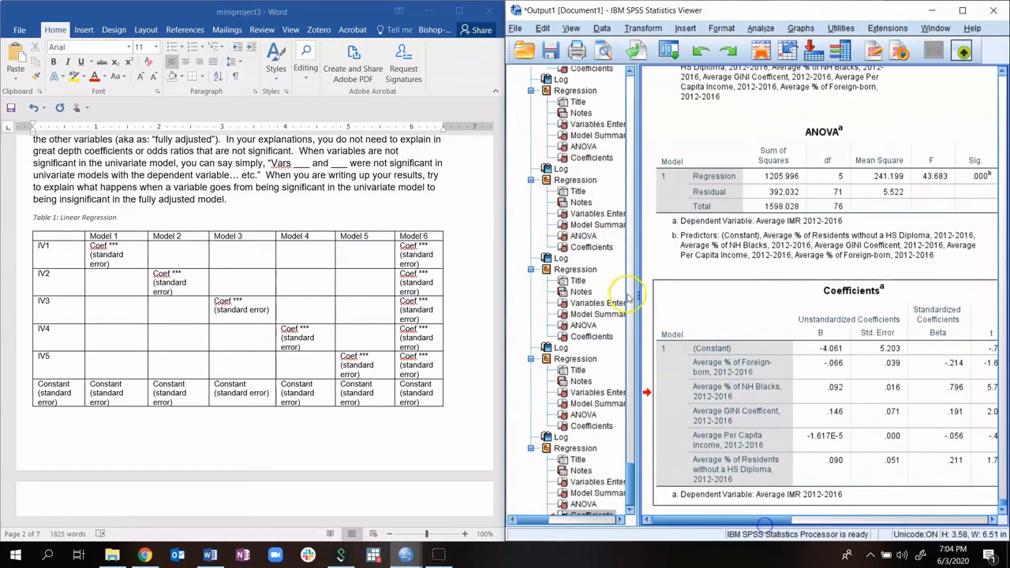
{"action": "left_click", "coordinate": [422, 253]}
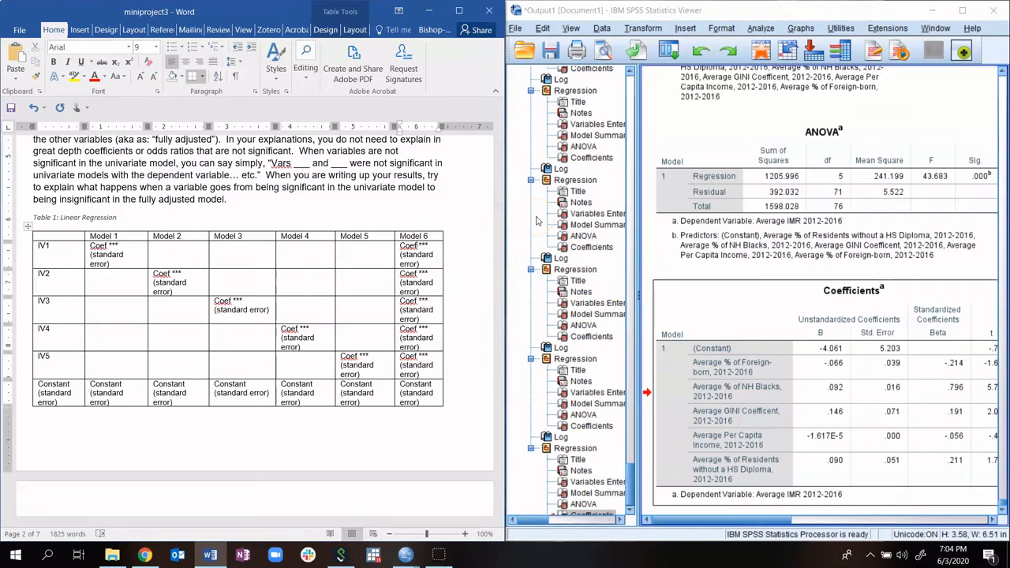
{"action": "left_click", "coordinate": [69, 254]}
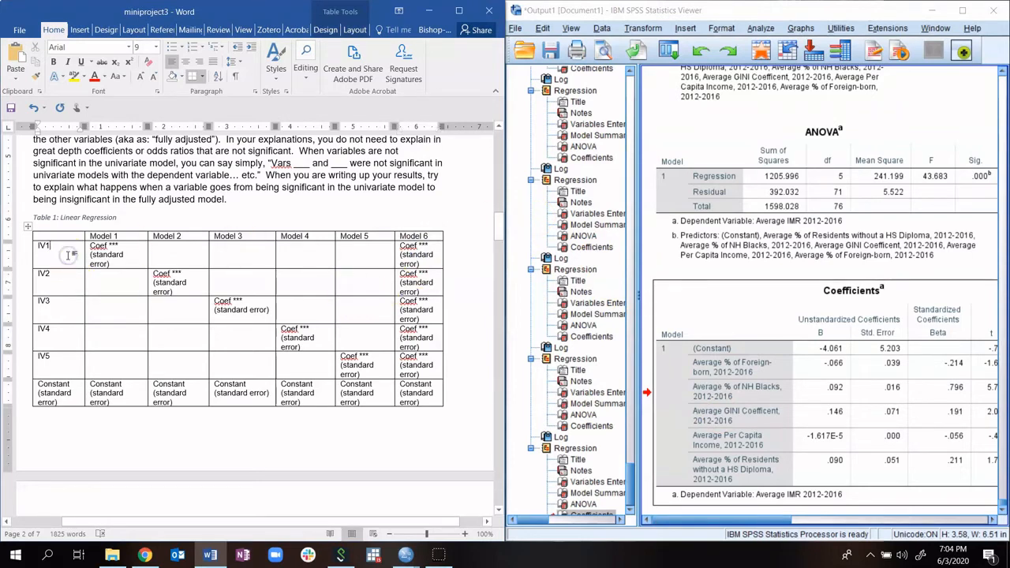
{"action": "key", "text": "BackSpace"}
{"action": "key", "text": "BackSpace"}
{"action": "key", "text": "BackSpace"}
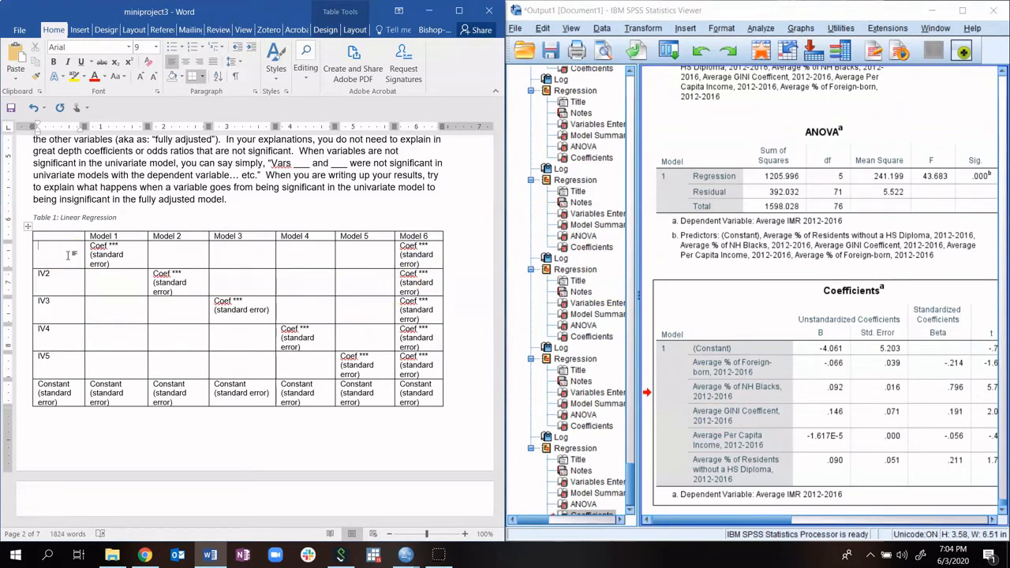
{"action": "type", "text": "% Foreign-Born"}
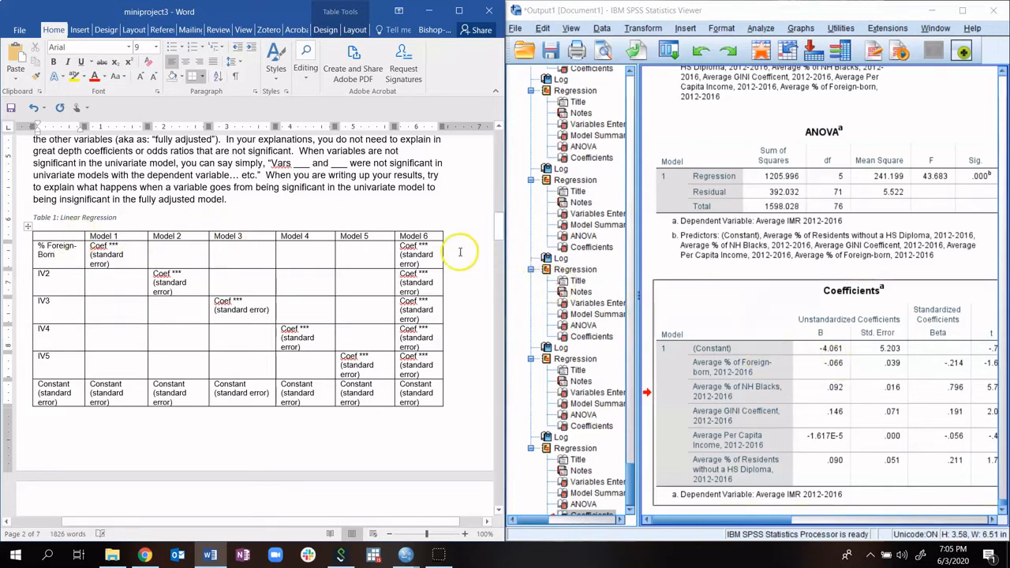
- Replace the Model 6 coefficient placeholder for % Foreign-Born with -0.06 and remove its significance stars
{"action": "left_click", "coordinate": [416, 246]}
{"action": "key", "text": "BackSpace"}
{"action": "key", "text": "BackSpace"}
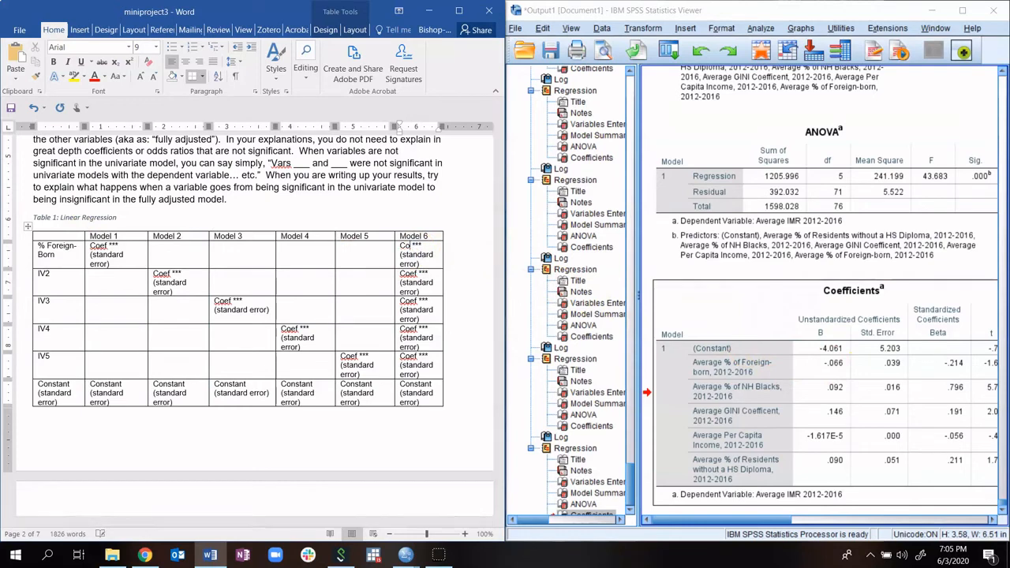
{"action": "key", "text": "BackSpace"}
{"action": "key", "text": "BackSpace"}
{"action": "type", "text": "-0"}
{"action": "type", "text": "0"}
{"action": "key", "text": "BackSpace"}
{"action": "type", "text": ".06"}
{"action": "left_click", "coordinate": [699, 518]}
{"action": "mouse_move", "coordinate": [699, 519]}
{"action": "left_mouse_down"}
{"action": "mouse_move", "coordinate": [828, 519]}
{"action": "mouse_move", "coordinate": [693, 519]}
{"action": "left_mouse_up"}
{"action": "left_click", "coordinate": [430, 245]}
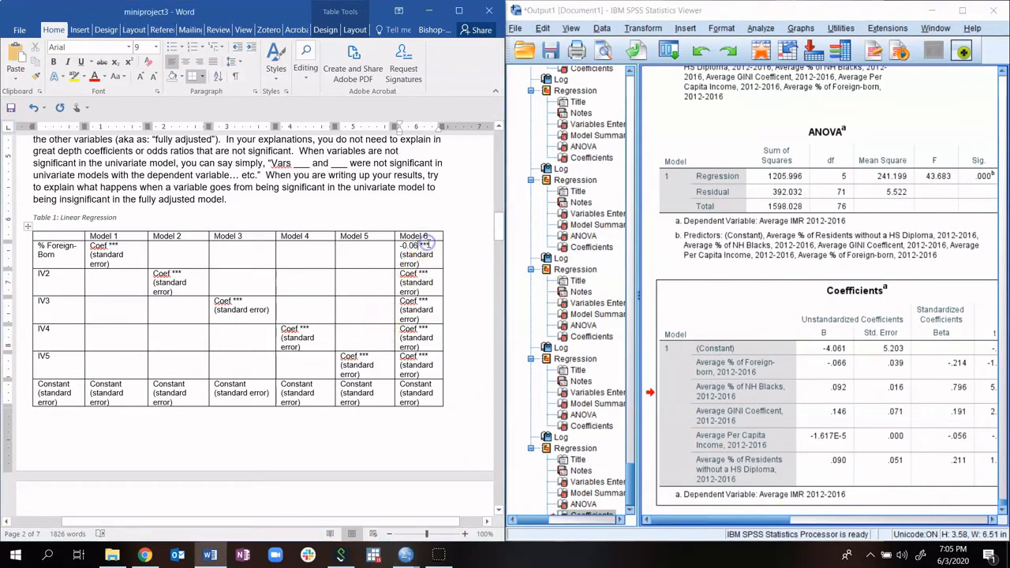
{"action": "key", "text": "BackSpace"}
{"action": "key", "text": "BackSpace"}
{"action": "key", "text": "BackSpace"}
{"action": "left_click", "coordinate": [773, 465]}
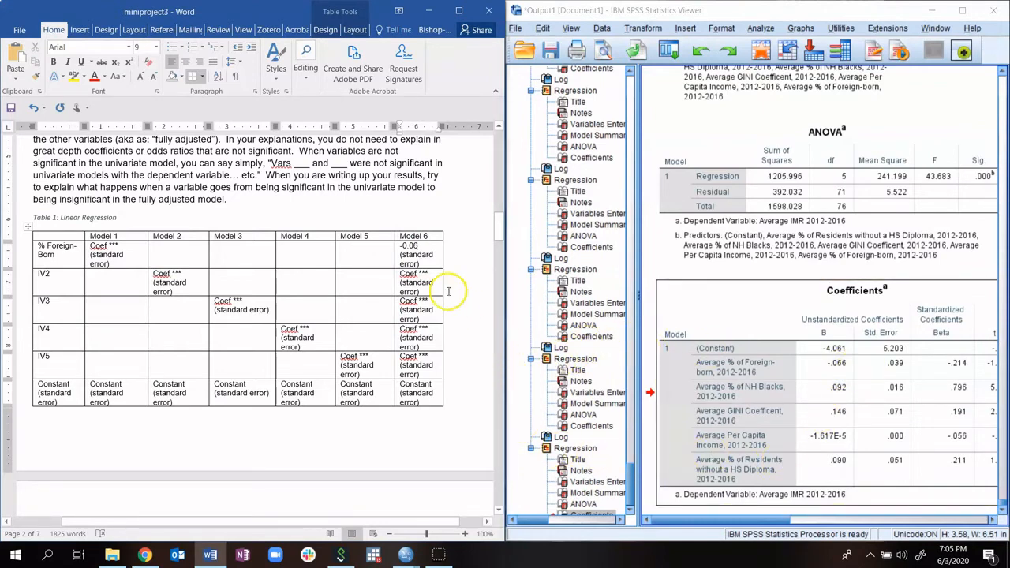
- Replace the standard error placeholder in the Model 6 cell for % Foreign-Born with 0.039, keeping the parentheses
{"action": "key", "text": "BackSpace"}
{"action": "key", "text": "BackSpace"}
{"action": "key", "text": "BackSpace"}
{"action": "key", "text": "BackSpace"}
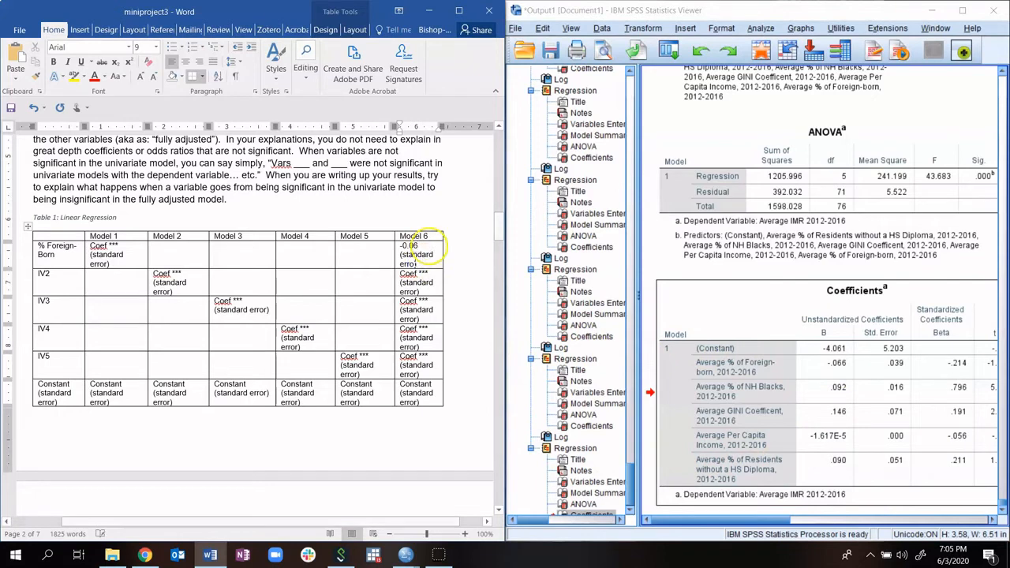
{"action": "key", "text": "BackSpace"}
{"action": "key", "text": "BackSpace"}
{"action": "key", "text": "BackSpace"}
{"action": "key", "text": "BackSpace"}
{"action": "key", "text": "BackSpace"}
{"action": "key", "text": "BackSpace"}
{"action": "key", "text": "BackSpace"}
{"action": "key", "text": "BackSpace"}
{"action": "key", "text": "BackSpace"}
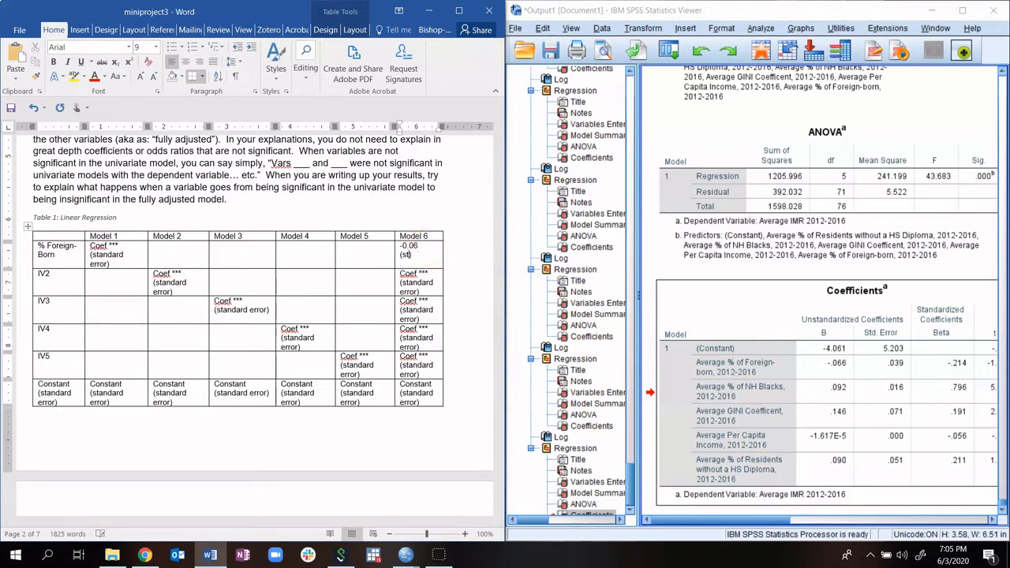
{"action": "key", "text": "BackSpace"}
{"action": "type", "text": "0.039"}
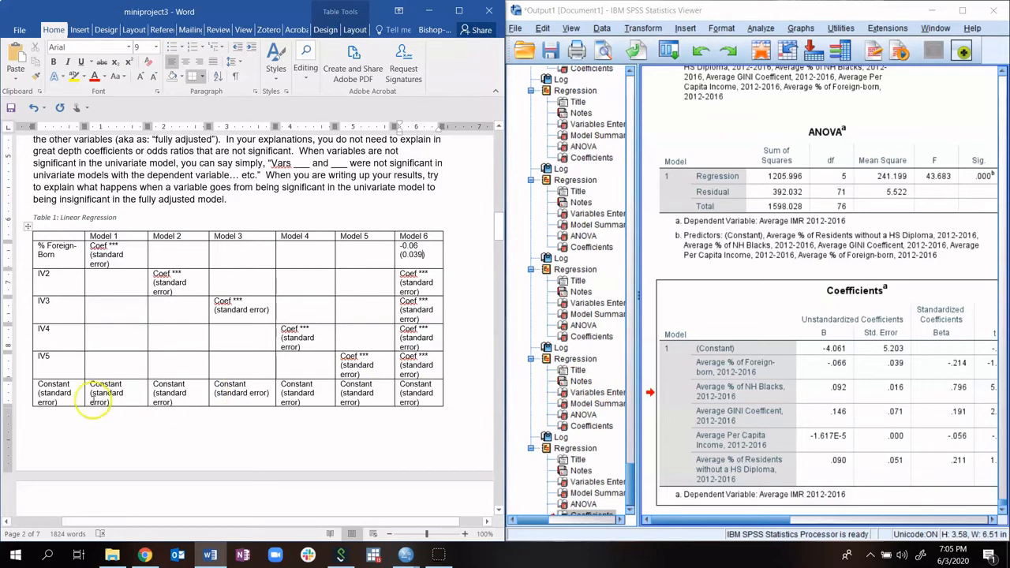
- Fill in the Model 6 constant as -4.061 (5.203) and the Model 6 model significance as 0.000
{"action": "double_click", "coordinate": [416, 385]}
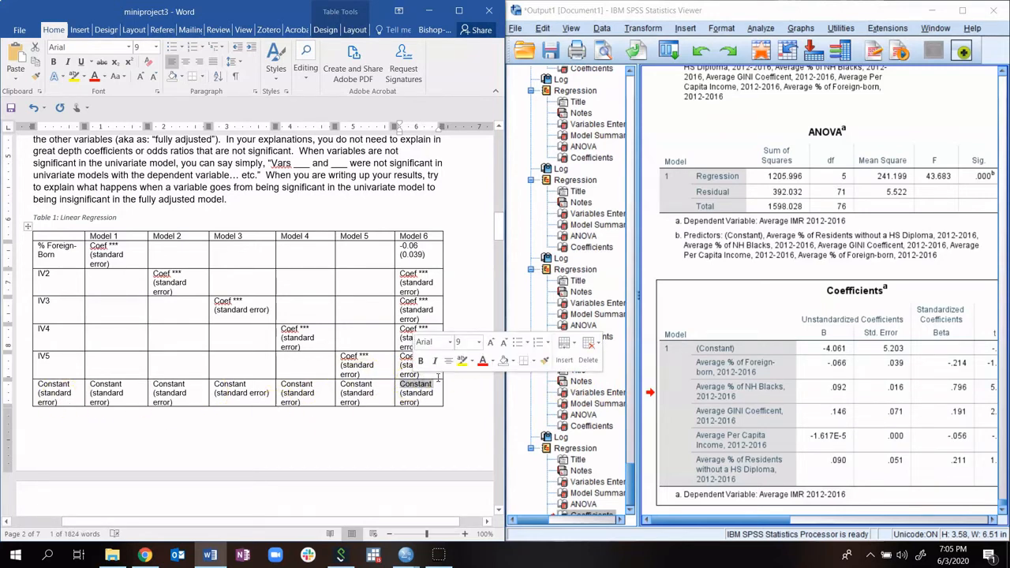
{"action": "key", "text": "BackSpace"}
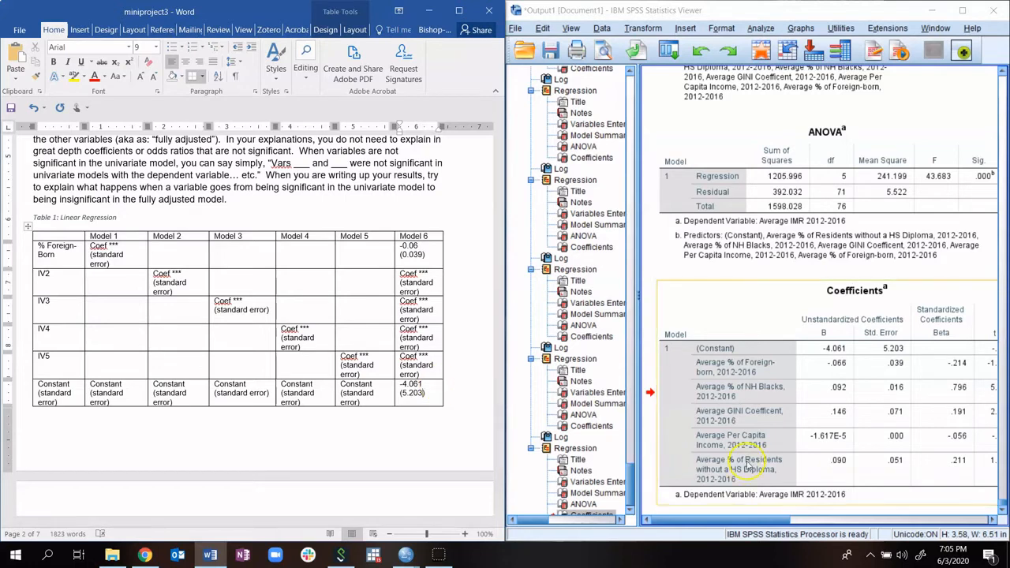
{"action": "scroll", "coordinate": [676, 442], "scroll_direction": "down", "scroll_amount": 1}
{"action": "scroll", "coordinate": [355, 426], "scroll_direction": "down", "scroll_amount": 3}
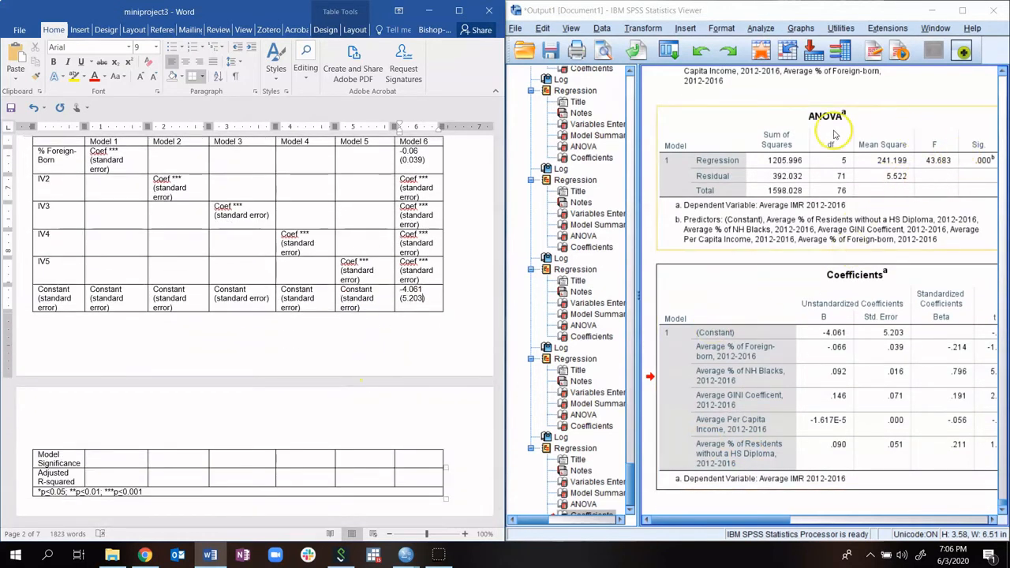
{"action": "left_click", "coordinate": [428, 462]}
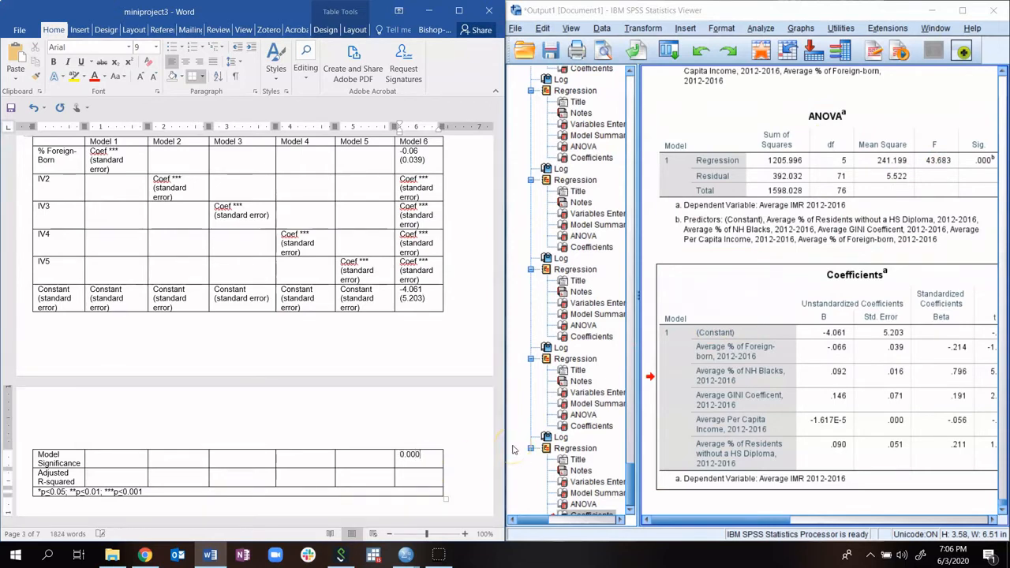
- Enter 0.737 from the Model Summary as the adjusted R-squared for Model 6
{"action": "left_click", "coordinate": [402, 473]}
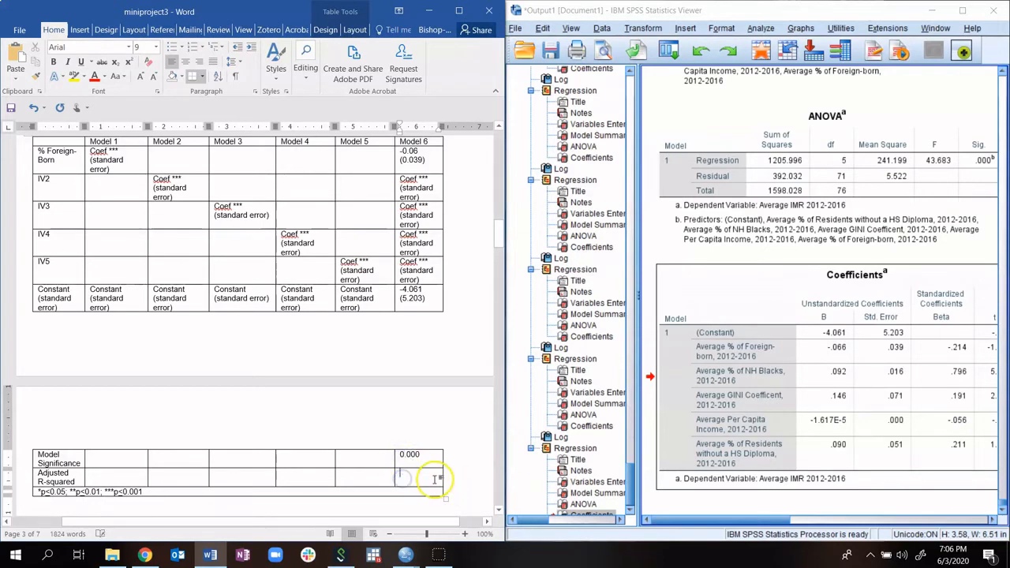
{"action": "scroll", "coordinate": [772, 324], "scroll_direction": "up", "scroll_amount": 3}
{"action": "left_click", "coordinate": [798, 180]}
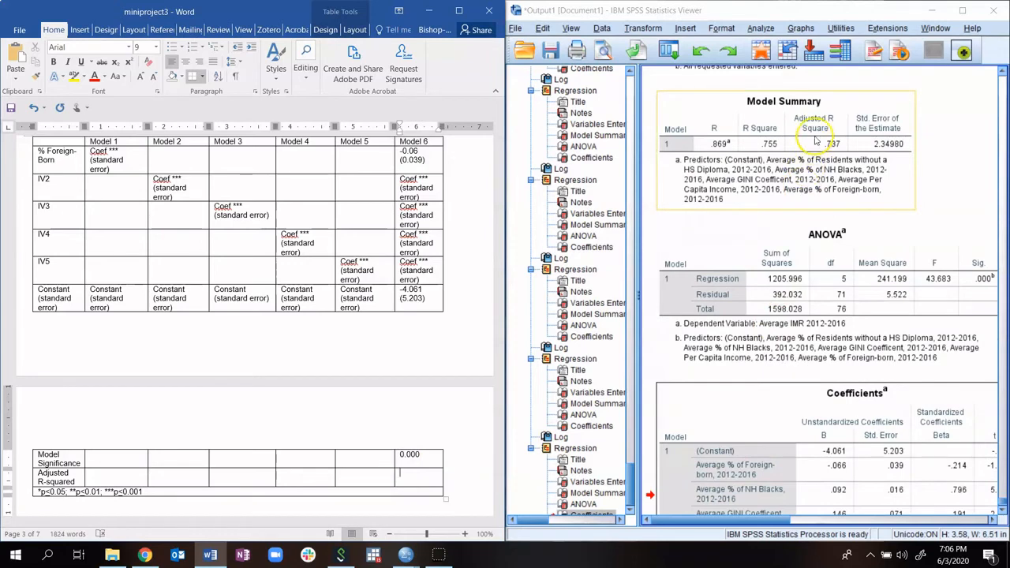
{"action": "left_click", "coordinate": [430, 480]}
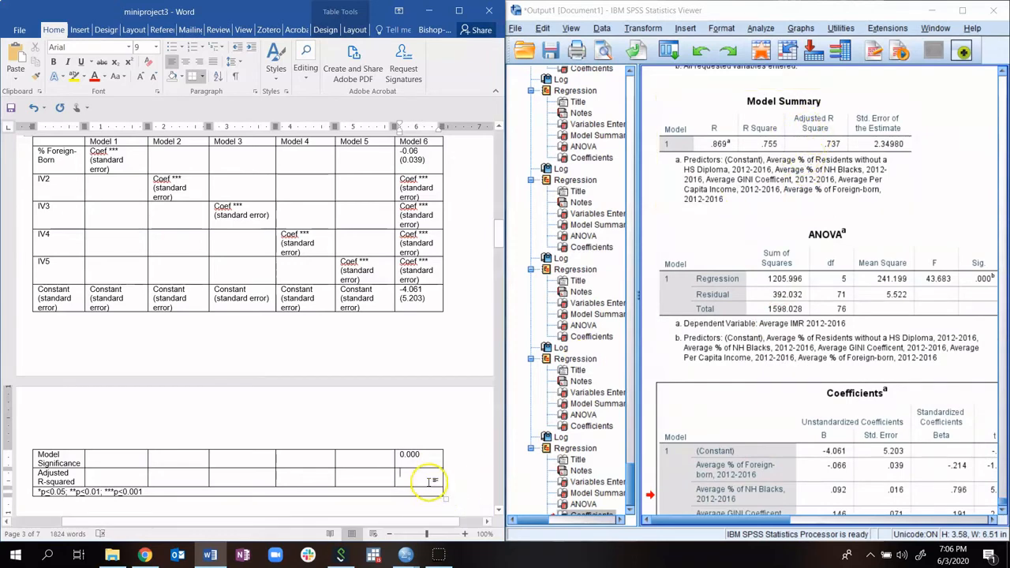
{"action": "type", "text": "0.73"}
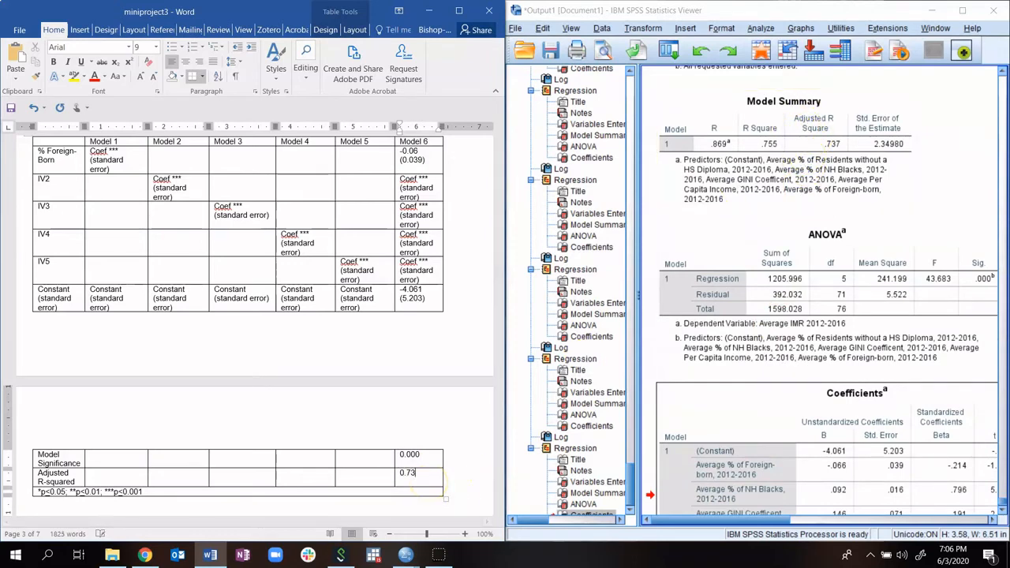
{"action": "type", "text": "7"}
- Fill in the Model 6 cell of the IV2 row with the NH Blacks result, 0.092*** (0.016)
{"action": "left_click", "coordinate": [734, 396]}
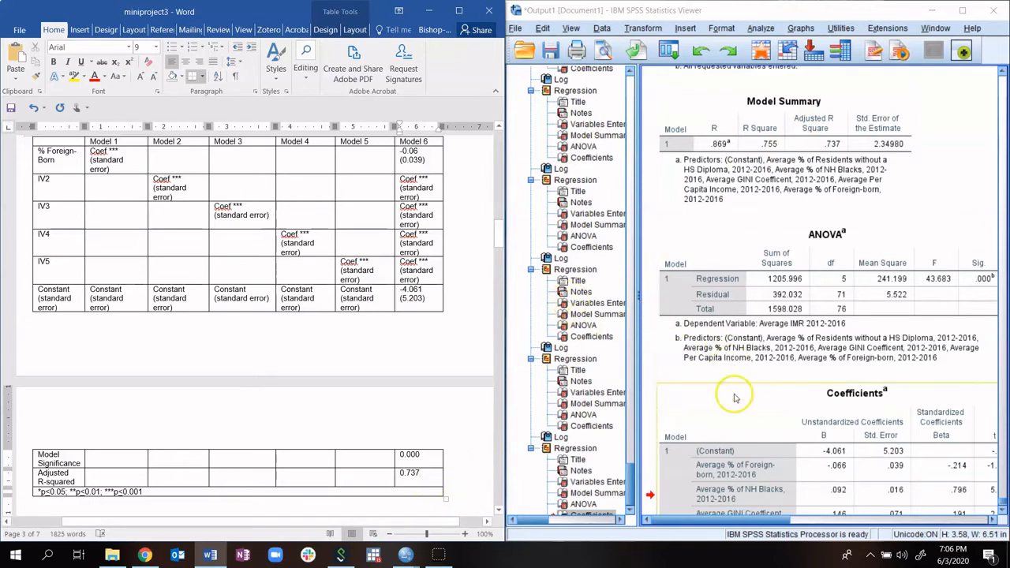
{"action": "scroll", "coordinate": [734, 396], "scroll_direction": "down", "scroll_amount": 3}
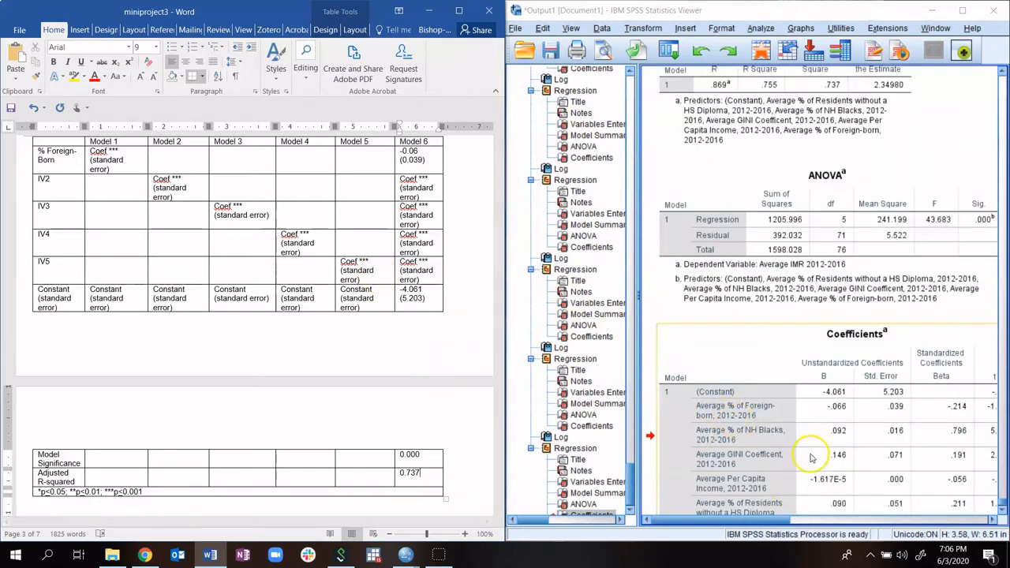
{"action": "scroll", "coordinate": [810, 457], "scroll_direction": "down", "scroll_amount": 3}
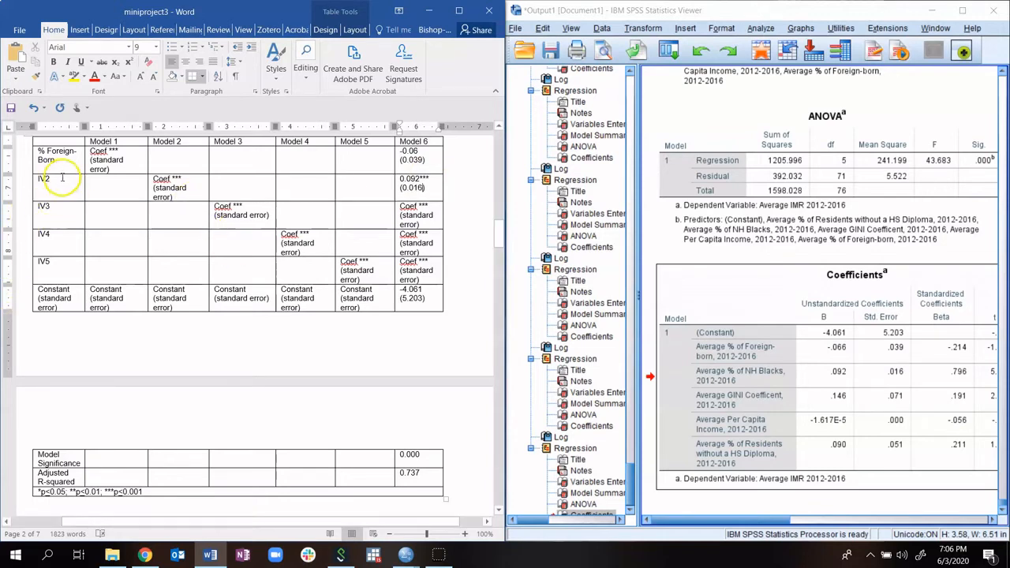
- Relabel the IV2 row as % NH Black and check its Model 6 significance stars against the p-value legend under the table
{"action": "double_click", "coordinate": [38, 179]}
{"action": "type", "text": "% NH Black"}
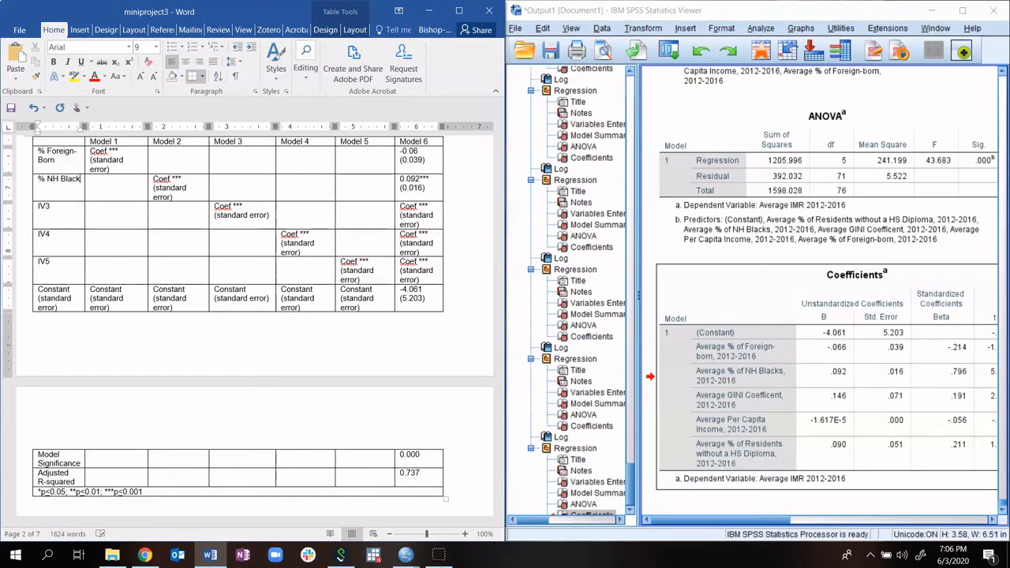
{"action": "left_click", "coordinate": [430, 180]}
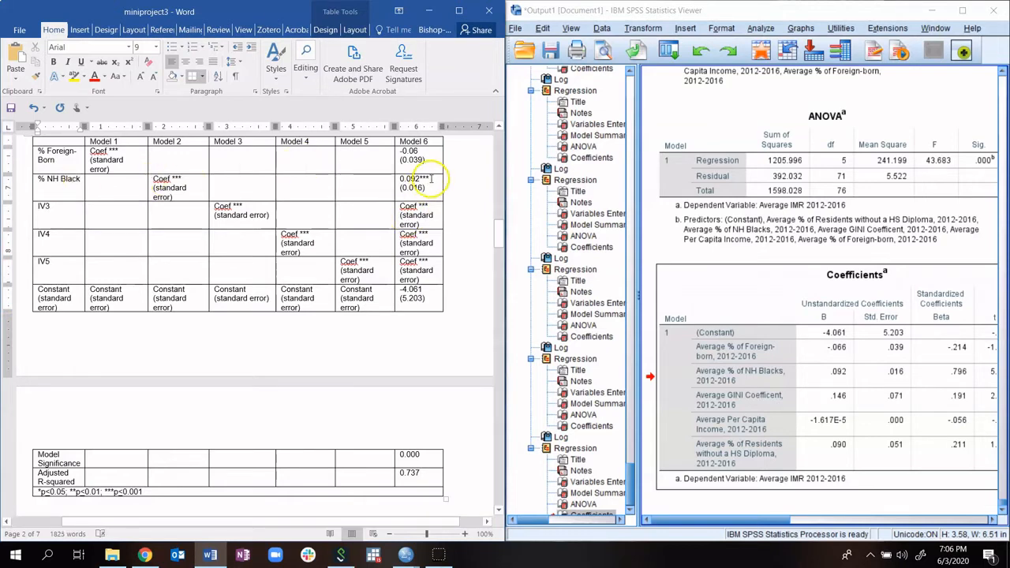
{"action": "mouse_move", "coordinate": [714, 520]}
{"action": "left_mouse_down"}
{"action": "mouse_move", "coordinate": [821, 524]}
{"action": "mouse_move", "coordinate": [730, 546]}
{"action": "mouse_move", "coordinate": [779, 540]}
{"action": "mouse_move", "coordinate": [758, 521]}
{"action": "mouse_move", "coordinate": [714, 521]}
{"action": "left_mouse_up"}
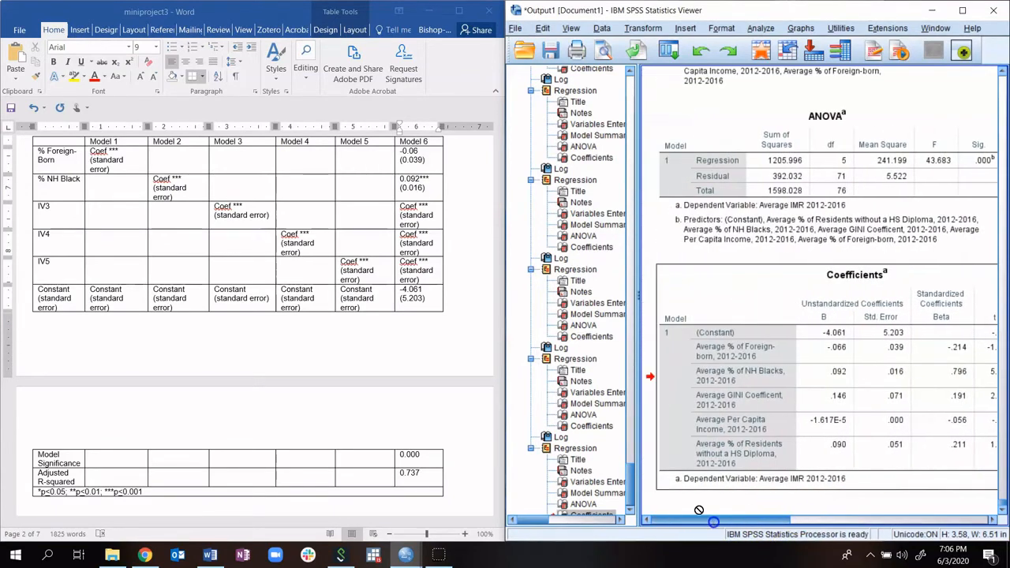
{"action": "left_click", "coordinate": [433, 183]}
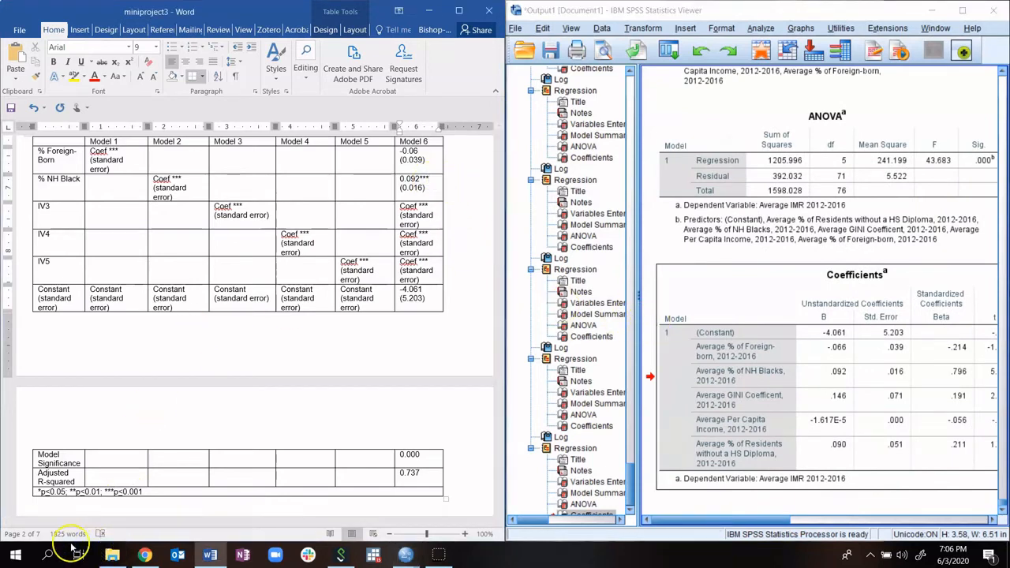
{"action": "left_click", "coordinate": [116, 492]}
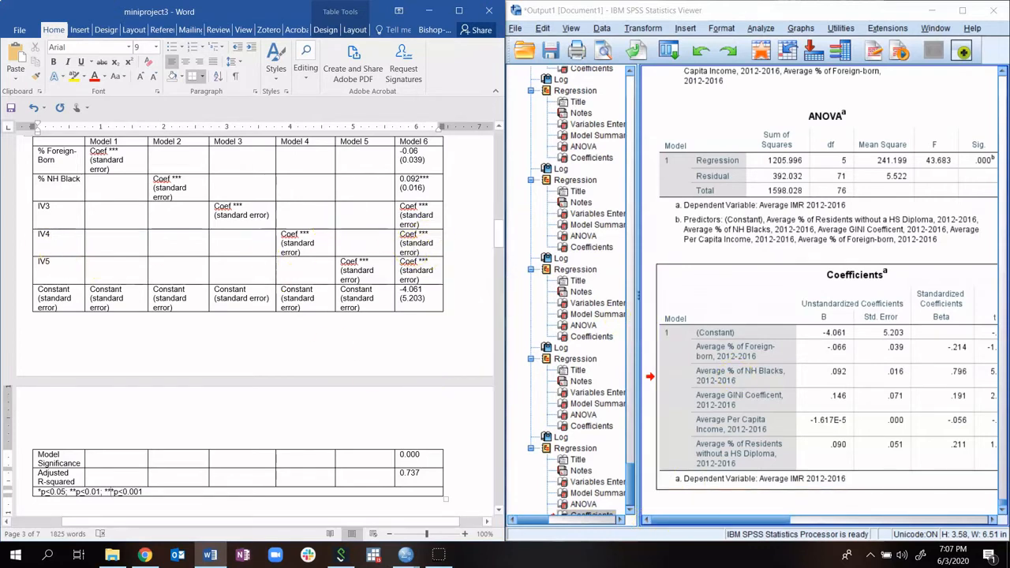
- Relabel the IV3 row as GINI Coefficient and enter 0.146 as its Model 6 coefficient
{"action": "left_click", "coordinate": [26, 208]}
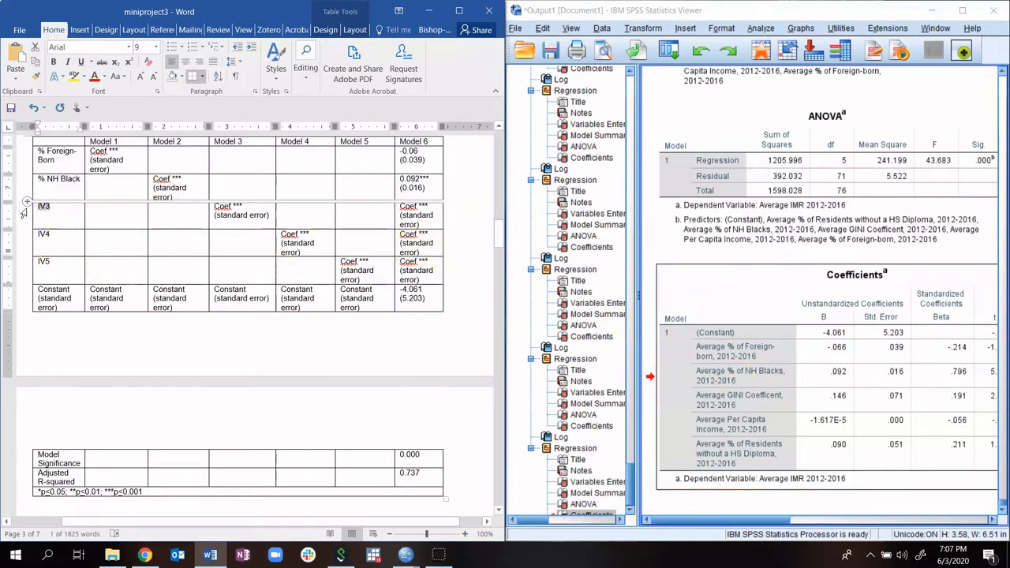
{"action": "type", "text": "GINI C"}
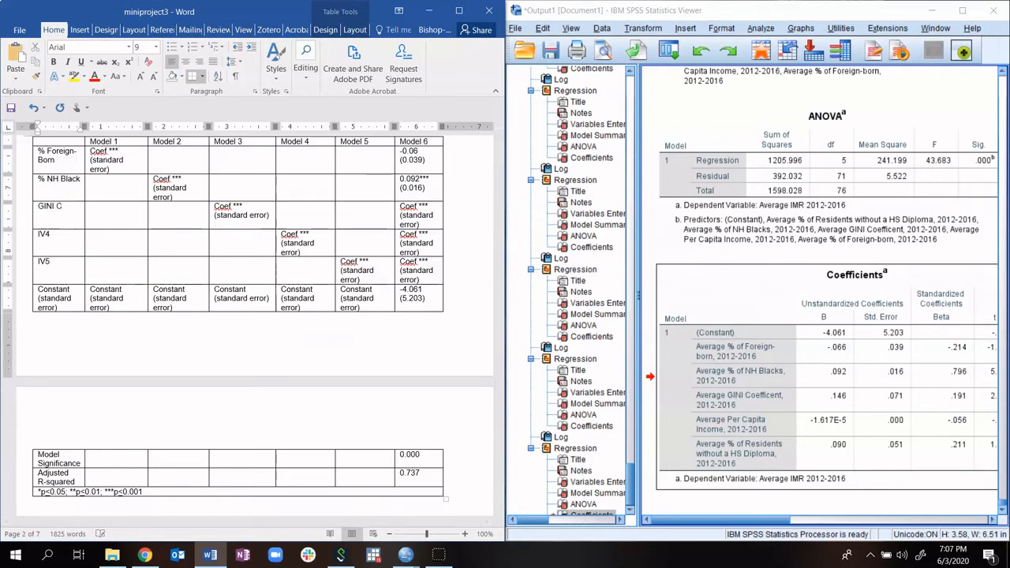
{"action": "type", "text": "oefficient"}
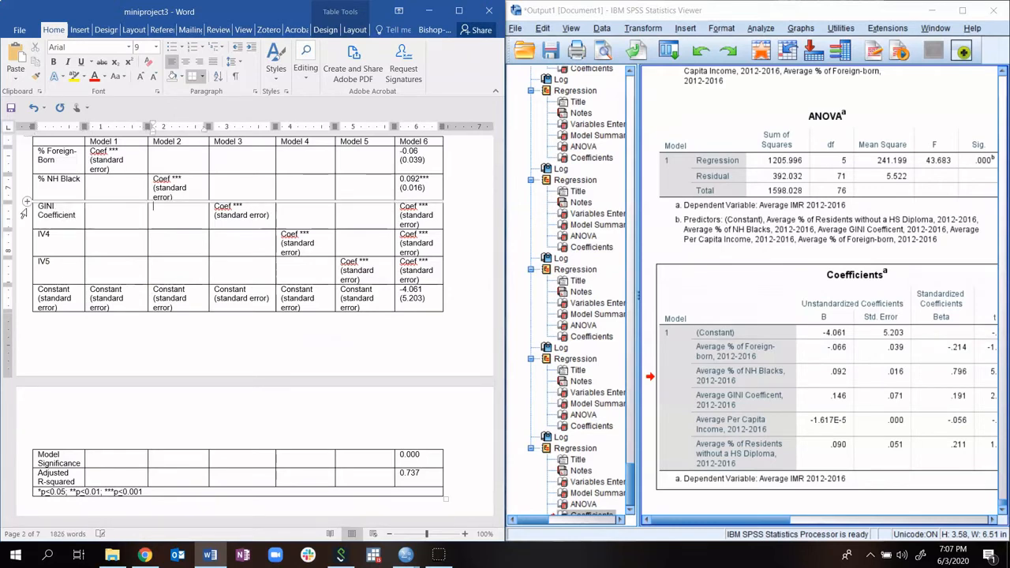
{"action": "left_click", "coordinate": [417, 210]}
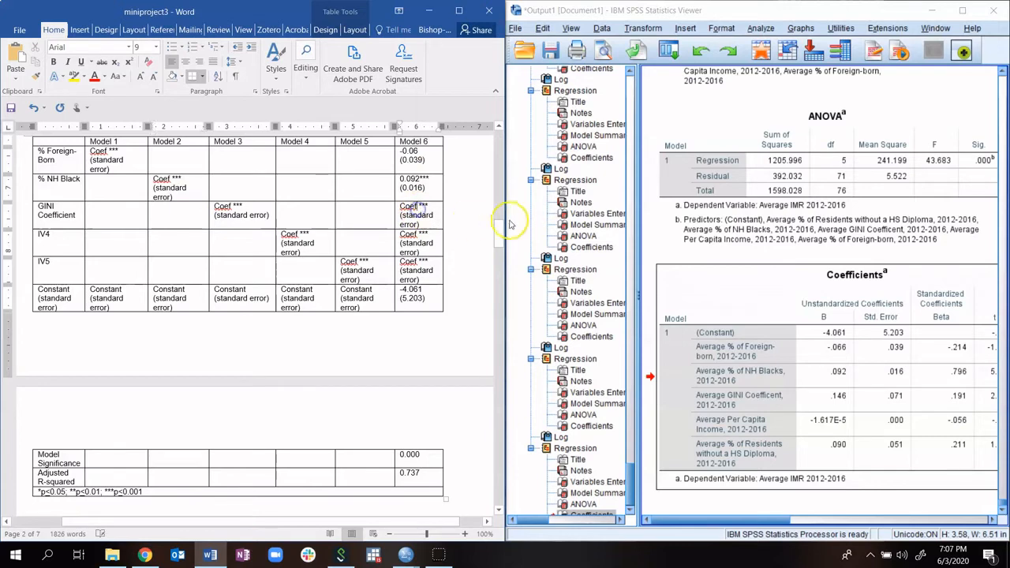
{"action": "key", "text": "BackSpace"}
{"action": "key", "text": "BackSpace"}
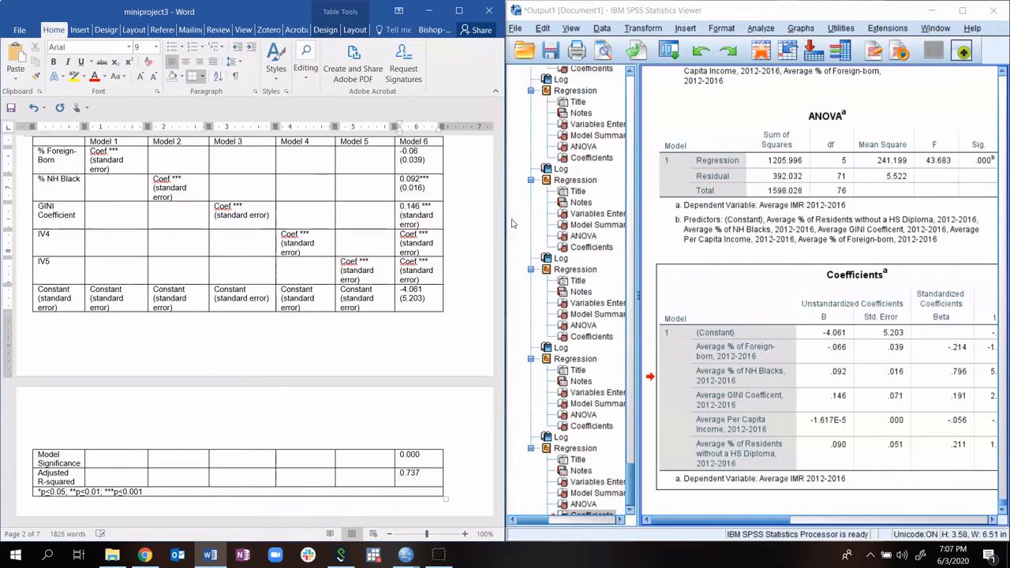
- Replace the standard error placeholder in the Model 6 cell for GINI Coefficient with 0.071, keeping the parentheses
{"action": "left_click", "coordinate": [422, 252]}
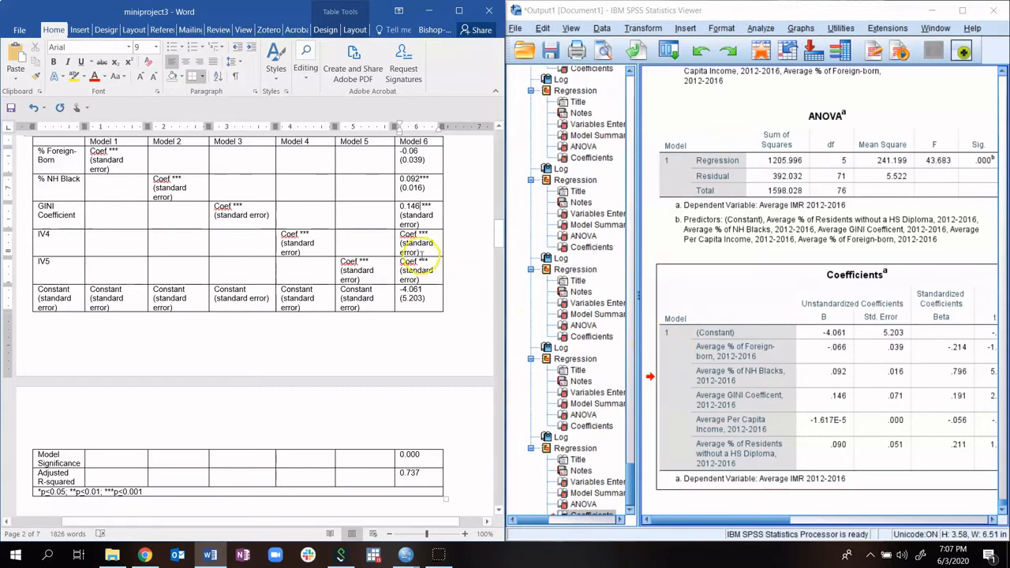
{"action": "key", "text": "BackSpace"}
{"action": "key", "text": "BackSpace"}
{"action": "key", "text": "BackSpace"}
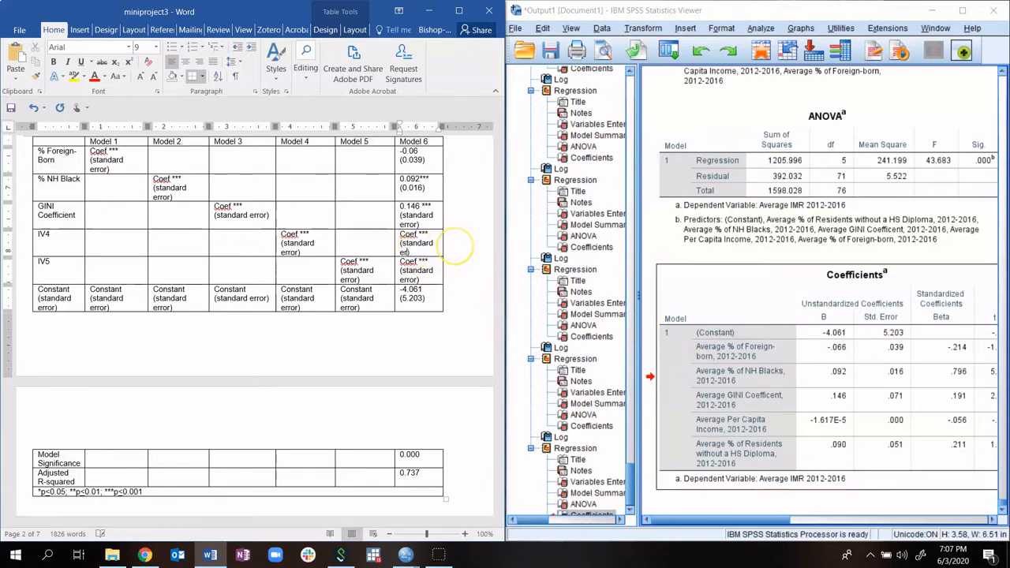
{"action": "left_click", "coordinate": [418, 224]}
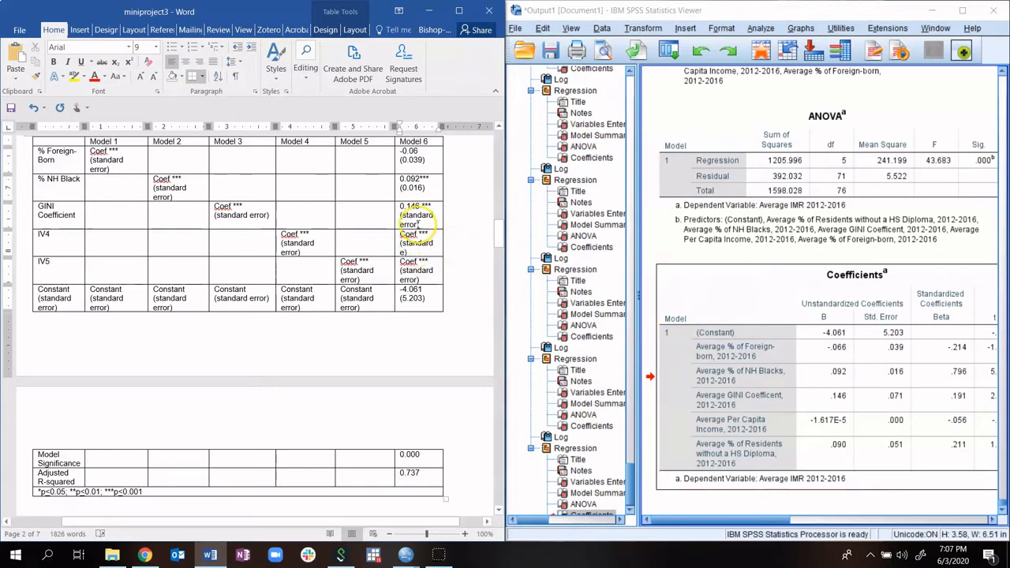
{"action": "key", "text": "BackSpace"}
{"action": "key", "text": "BackSpace"}
{"action": "key", "text": "BackSpace"}
{"action": "key", "text": "BackSpace"}
{"action": "key", "text": "BackSpace"}
{"action": "key", "text": "BackSpace"}
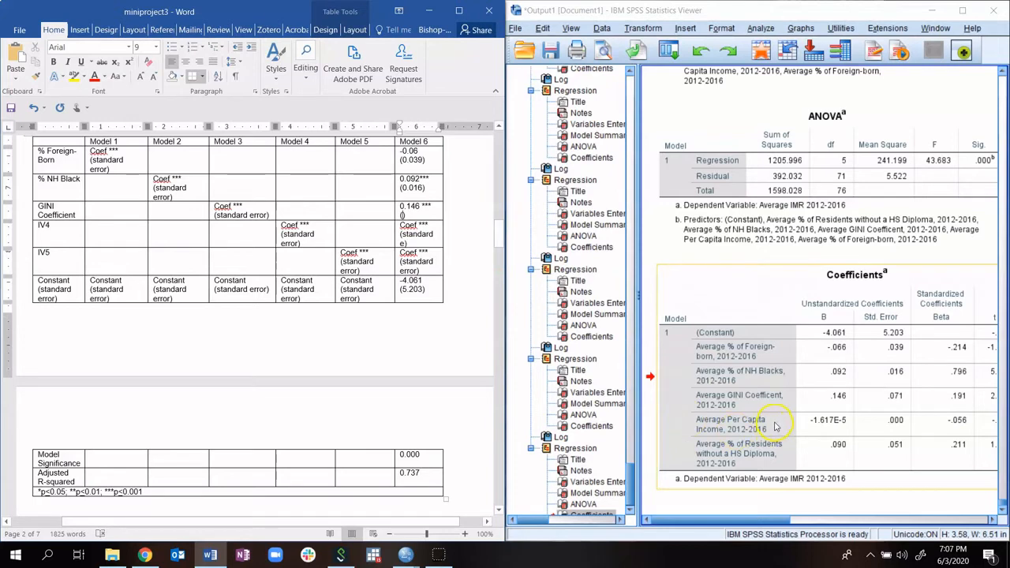
- Check the significance value of the GINI coefficient in the five-predictor Coefficients table in SPSS
{"action": "left_click", "coordinate": [440, 307]}
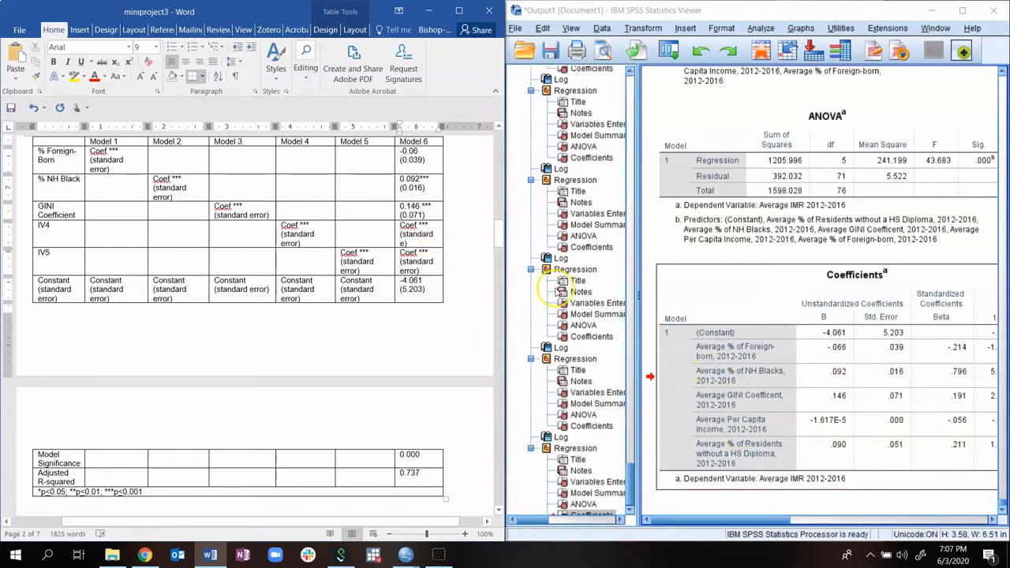
{"action": "left_click_drag", "start_coordinate": [744, 518], "coordinate": [849, 512]}
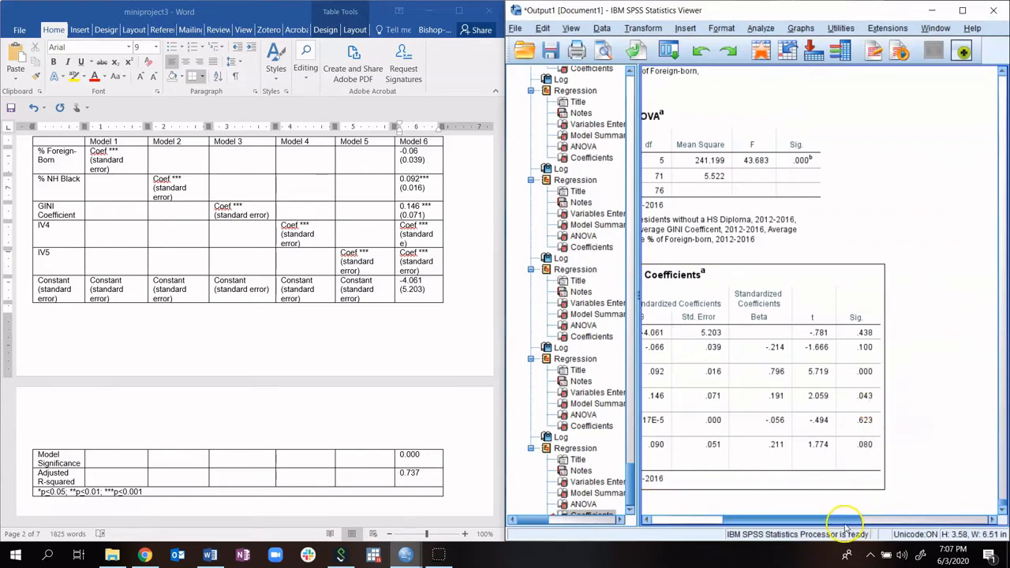
{"action": "left_click_drag", "start_coordinate": [842, 522], "coordinate": [769, 526]}
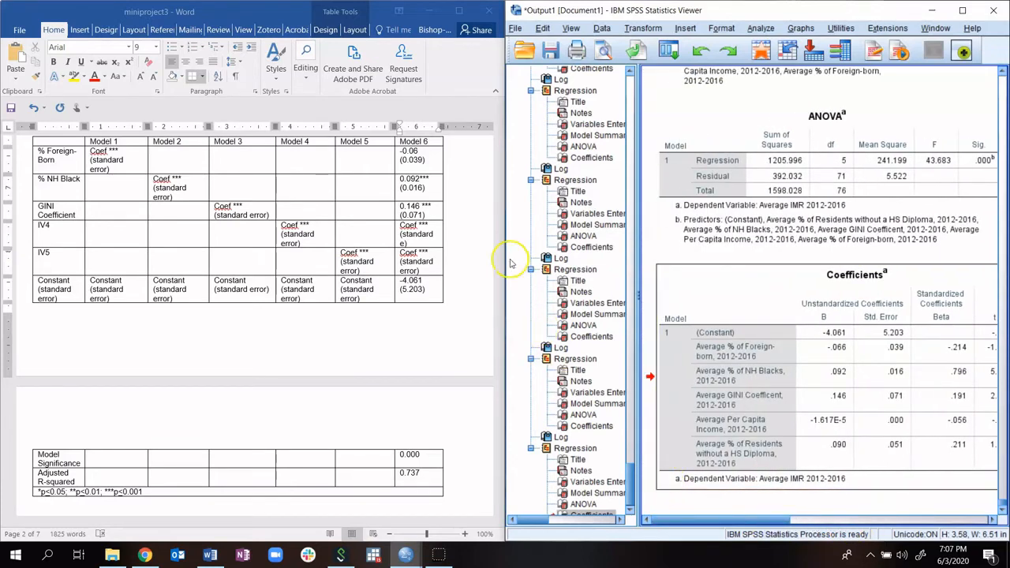
- Reduce the significance stars on the Model 6 GINI Coefficient value to a single asterisk
{"action": "left_click", "coordinate": [436, 209]}
{"action": "left_click", "coordinate": [436, 204]}
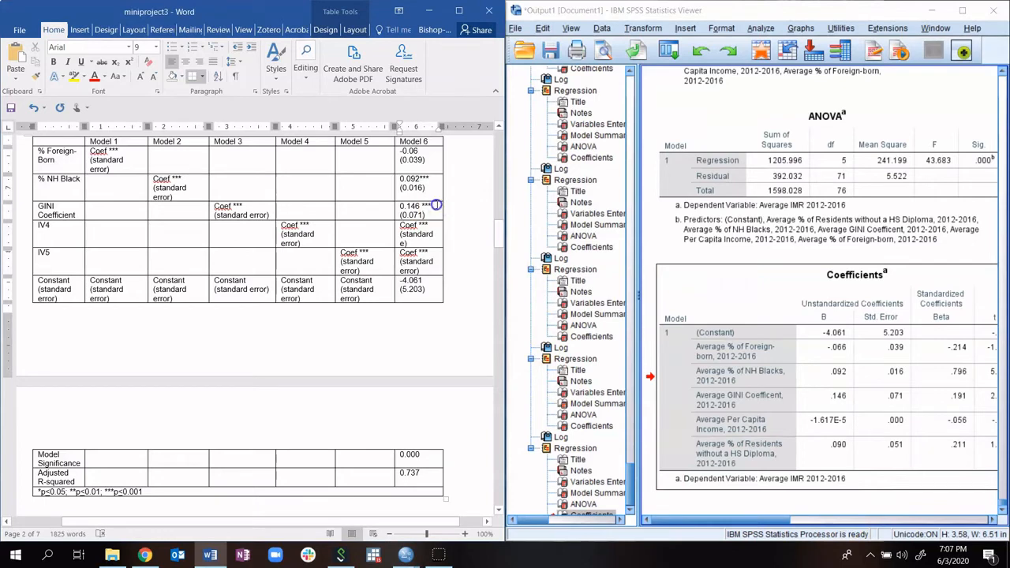
{"action": "key", "text": "BackSpace"}
- Replace the IV4 row label in the linear regression table with "Per Capita Income"
{"action": "left_click", "coordinate": [61, 238]}
{"action": "key", "text": "BackSpace"}
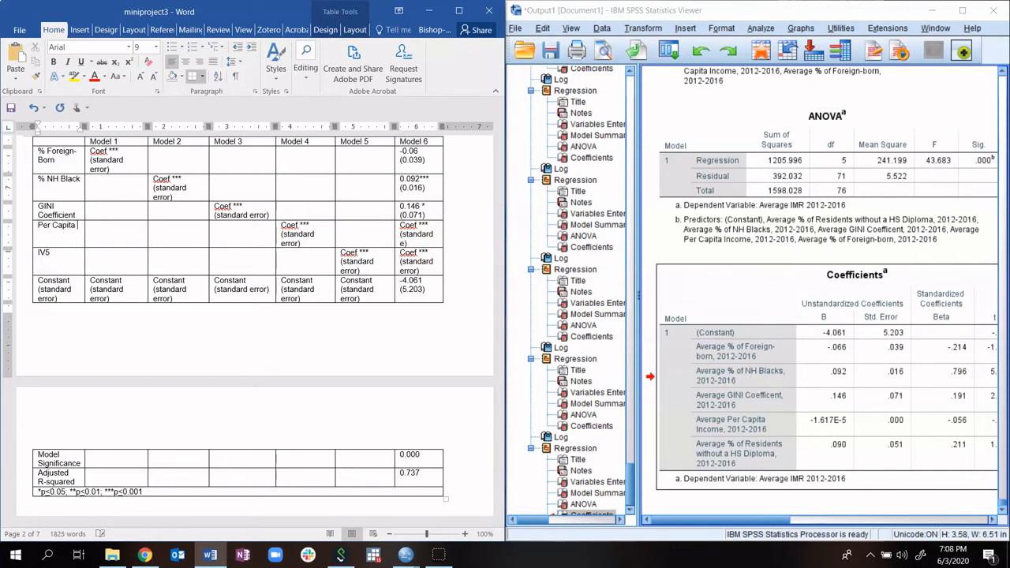
{"action": "left_click", "coordinate": [769, 430]}
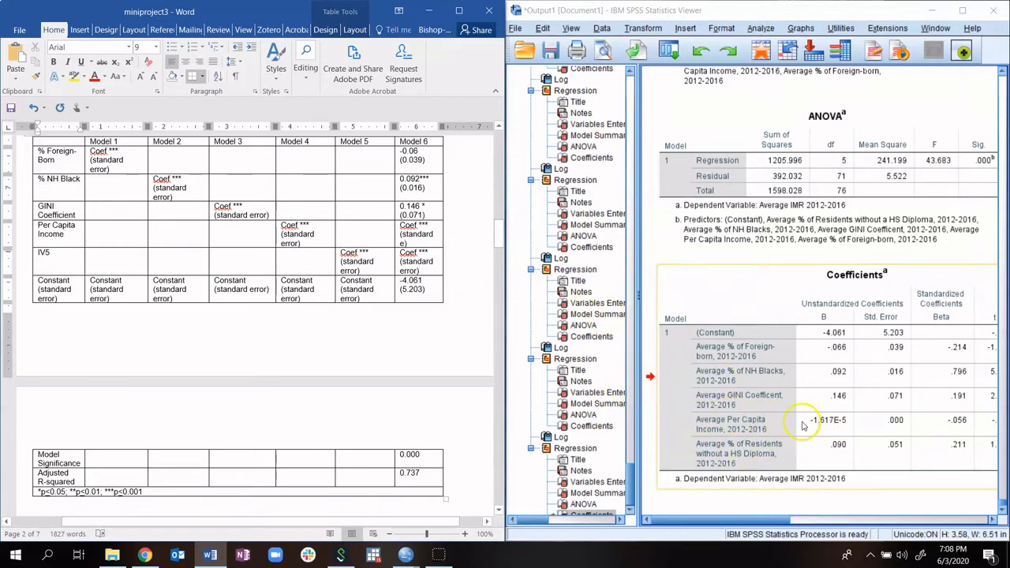
- Fill in the Model 6 cell for Per Capita Income with coefficient -0.000 and standard error (0.000)
{"action": "left_click", "coordinate": [417, 225]}
{"action": "key", "text": "BackSpace"}
{"action": "key", "text": "BackSpace"}
{"action": "key", "text": "BackSpace"}
{"action": "key", "text": "BackSpace"}
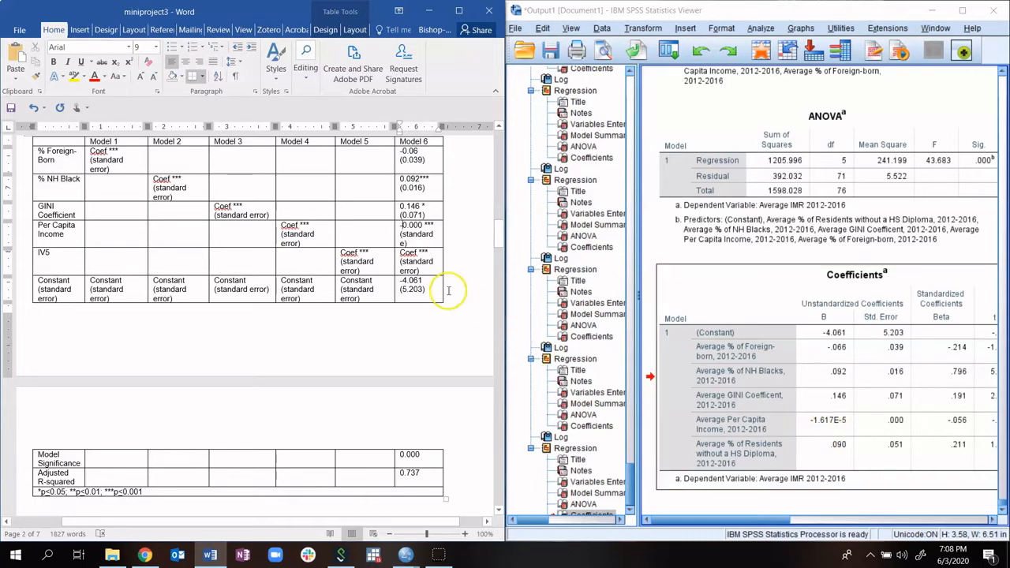
{"action": "left_click", "coordinate": [401, 226]}
{"action": "type", "text": "-"}
{"action": "key", "text": "BackSpace"}
{"action": "key", "text": "BackSpace"}
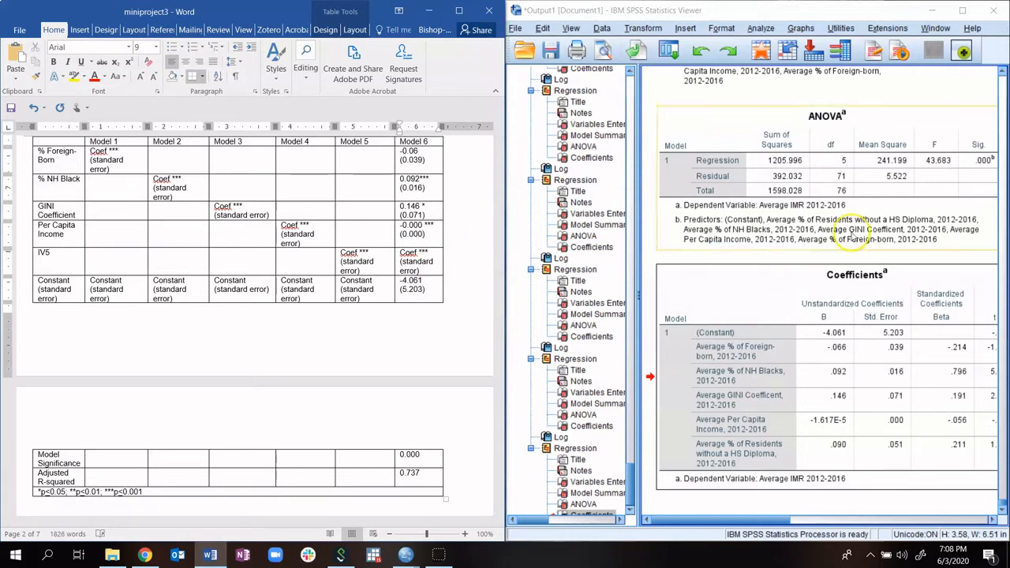
- Check the Per Capita Income significance in the SPSS coefficients output and remove the asterisks from its Model 6 coefficient in Word
{"action": "left_click_drag", "start_coordinate": [761, 520], "coordinate": [820, 533]}
{"action": "left_click", "coordinate": [907, 440]}
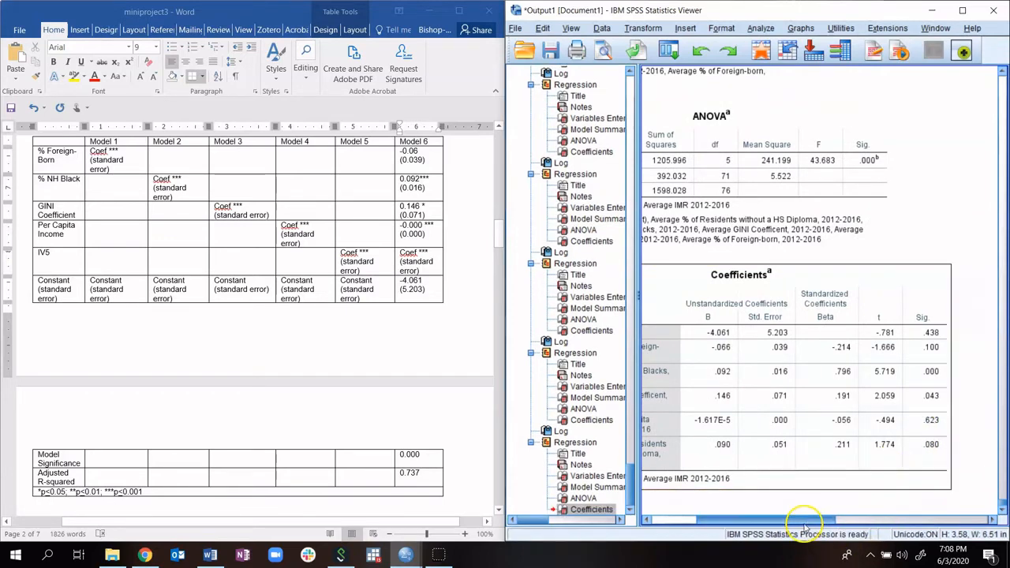
{"action": "left_click_drag", "start_coordinate": [798, 522], "coordinate": [744, 535]}
{"action": "left_click", "coordinate": [434, 226]}
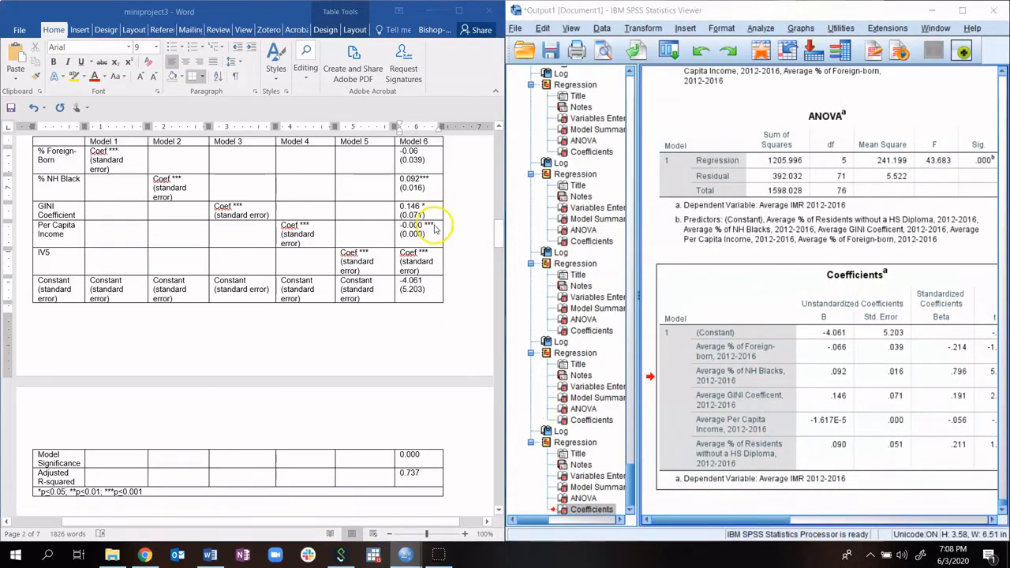
{"action": "key", "text": "BackSpace"}
{"action": "key", "text": "BackSpace"}
{"action": "key", "text": "BackSpace"}
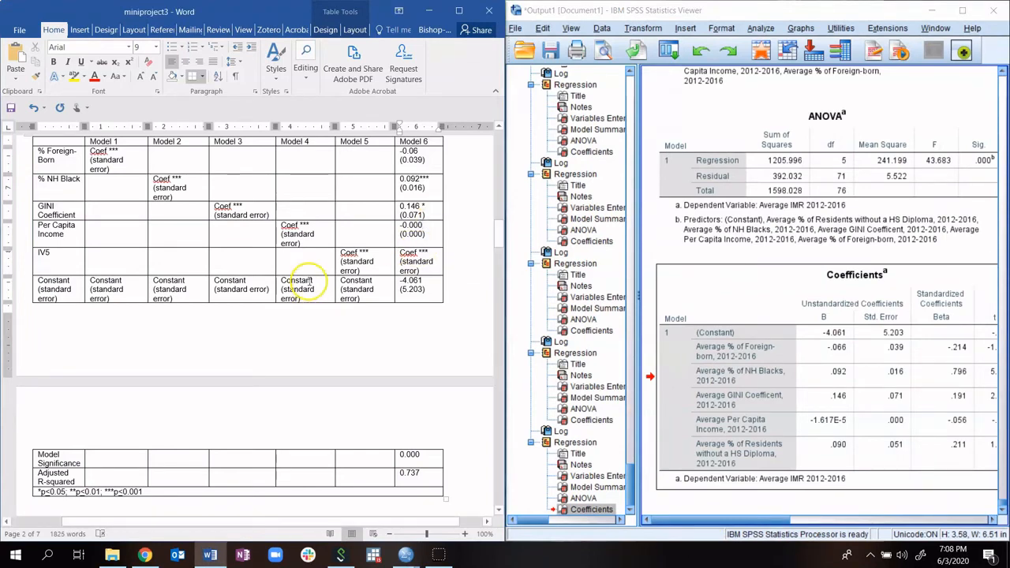
- Replace the IV5 row label with "% of Residents w/o HS degree"
{"action": "double_click", "coordinate": [43, 251]}
{"action": "type", "text": "% of"}
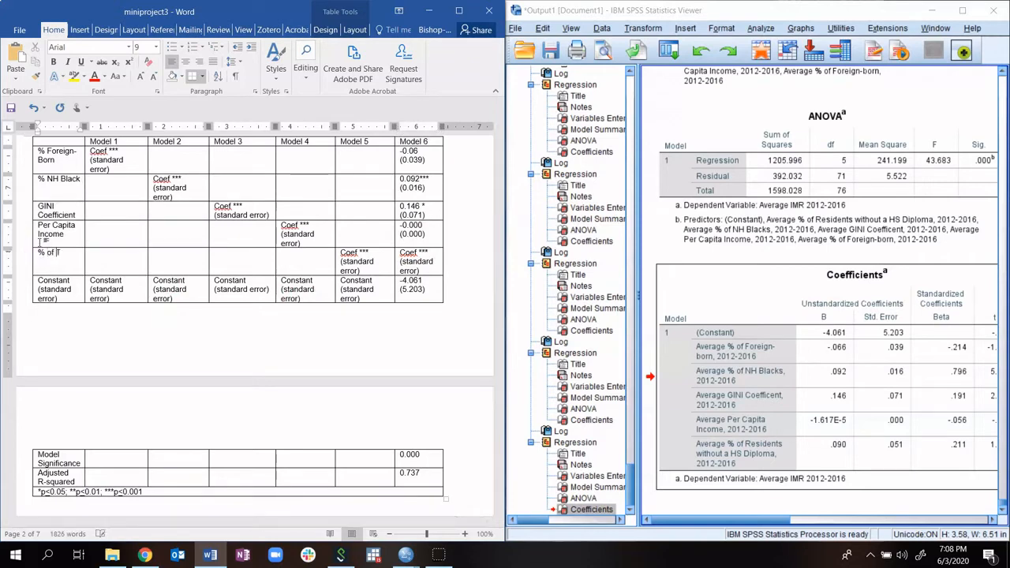
{"action": "type", "text": " Residen"}
{"action": "type", "text": "HS degree"}
{"action": "key", "text": "Tab"}
{"action": "key", "text": "Tab"}
{"action": "key", "text": "Tab"}
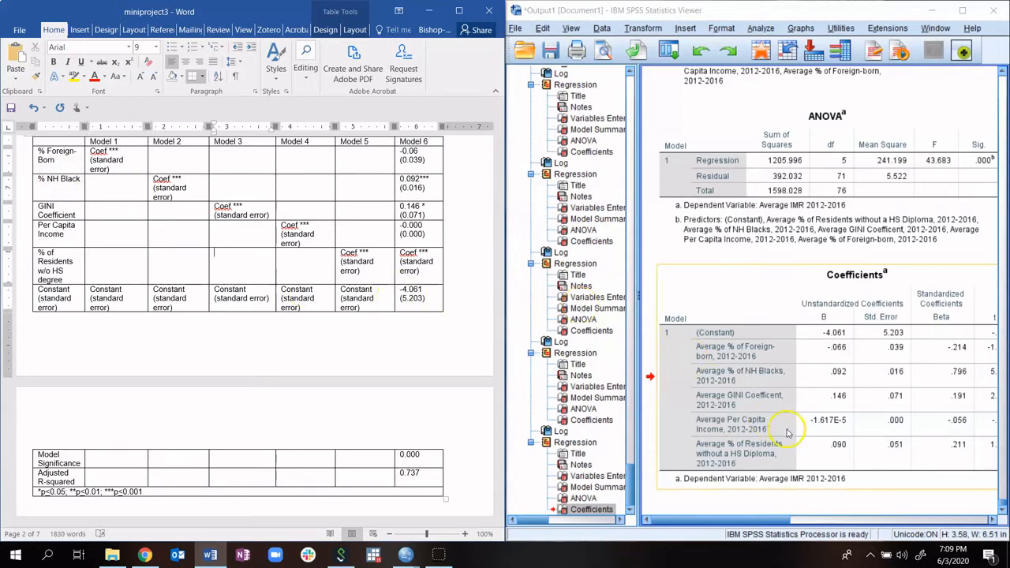
- Enter 0.090 without asterisks as the Model 6 coefficient for residents without a HS degree, and remove the space before the GINI asterisk
{"action": "left_click", "coordinate": [415, 260]}
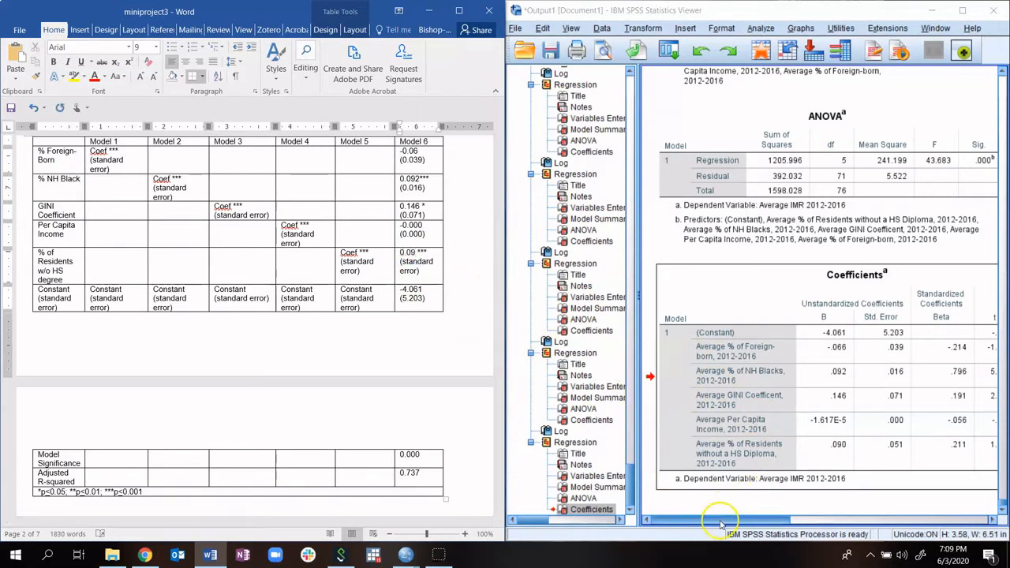
{"action": "left_click_drag", "start_coordinate": [725, 519], "coordinate": [775, 524]}
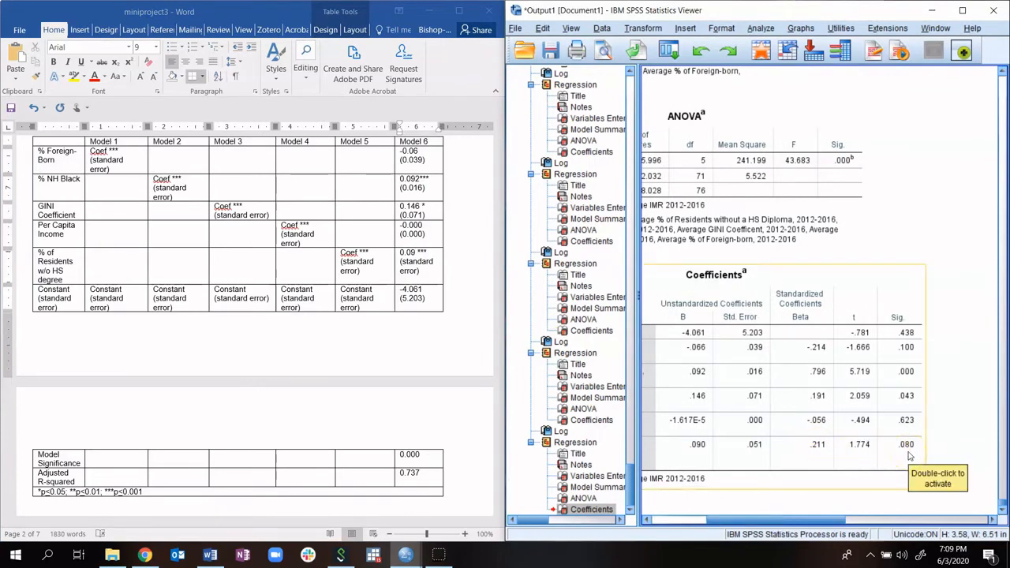
{"action": "left_click_drag", "start_coordinate": [820, 519], "coordinate": [735, 519]}
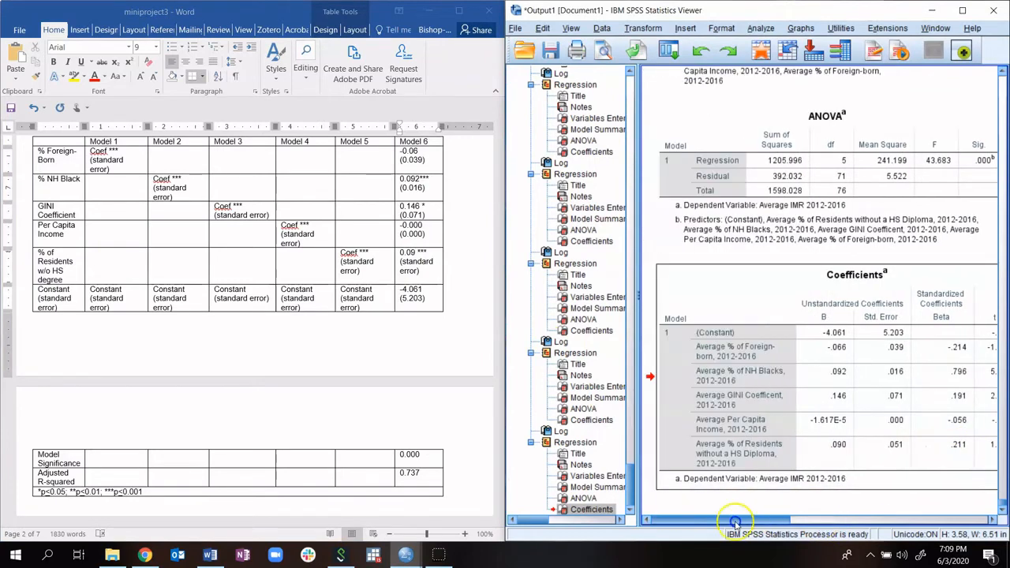
{"action": "left_click", "coordinate": [455, 267]}
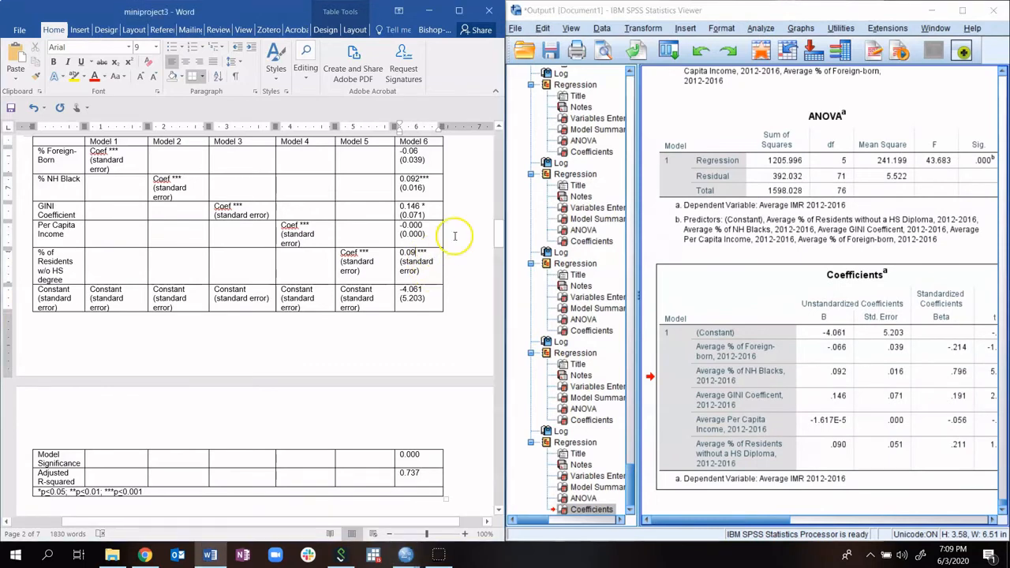
{"action": "type", "text": "0"}
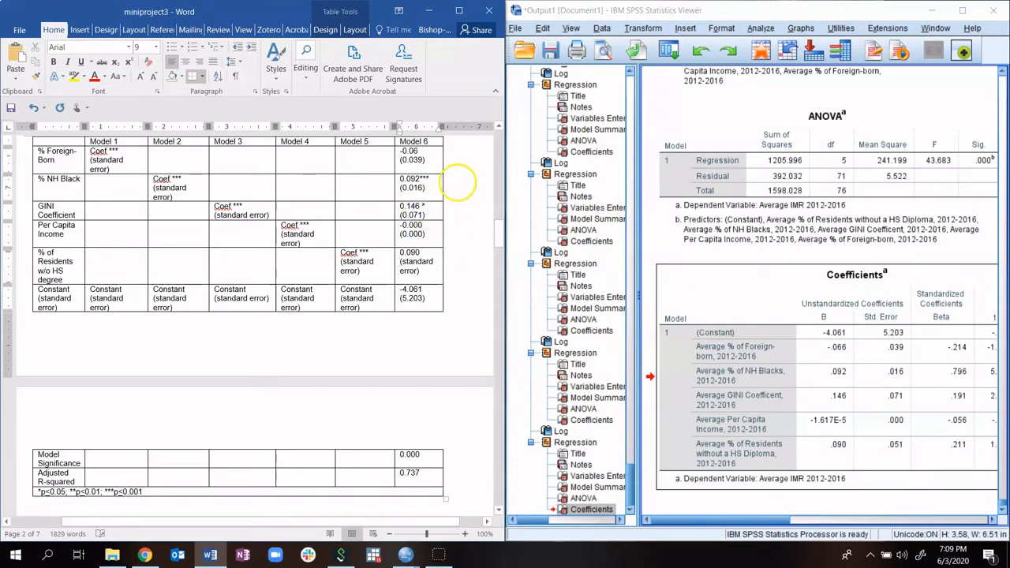
{"action": "key", "text": "BackSpace"}
- Replace the standard error placeholder for % of Residents w/o HS degree in Model 6 with (0.051)
{"action": "left_click", "coordinate": [416, 271]}
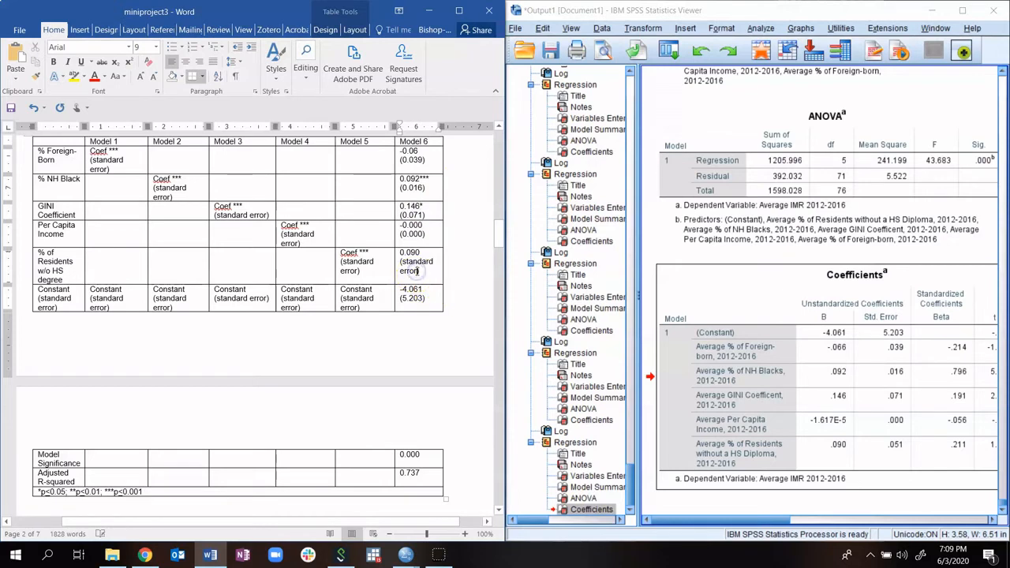
{"action": "key", "text": "BackSpace"}
{"action": "key", "text": "BackSpace"}
{"action": "key", "text": "BackSpace"}
{"action": "key", "text": "BackSpace"}
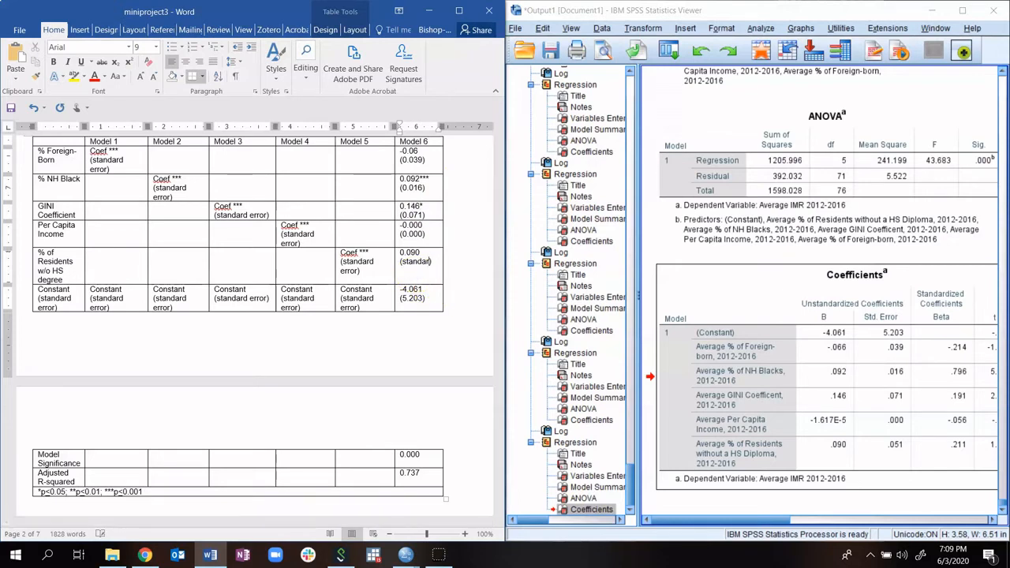
{"action": "key", "text": "BackSpace"}
{"action": "key", "text": "BackSpace"}
{"action": "type", "text": "0.051"}
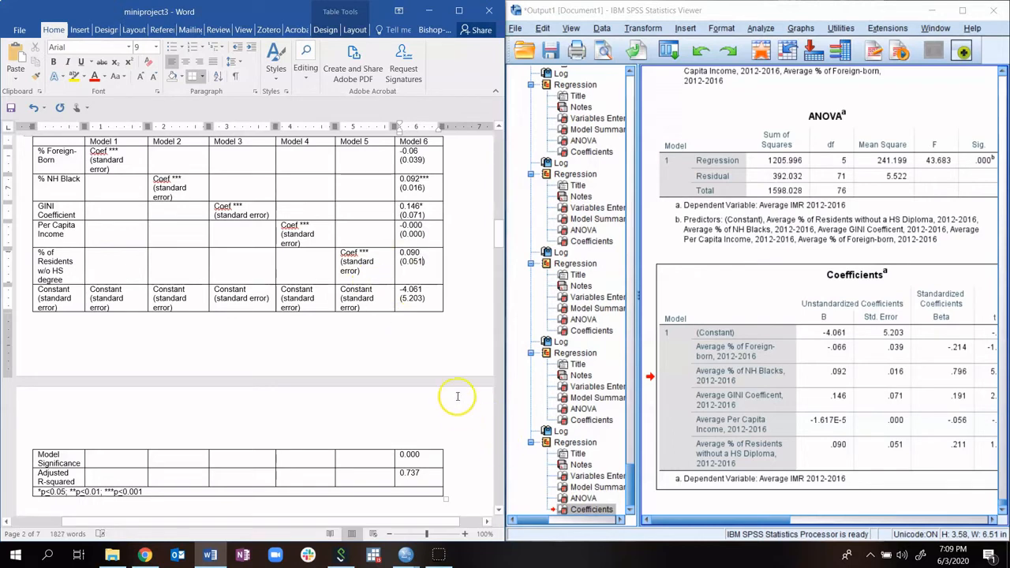
- Find the SPSS regression output with only the HS diploma predictor and enter 7.785 as the Model 5 constant in the Word table
{"action": "scroll", "coordinate": [456, 388], "scroll_direction": "down", "scroll_amount": 1}
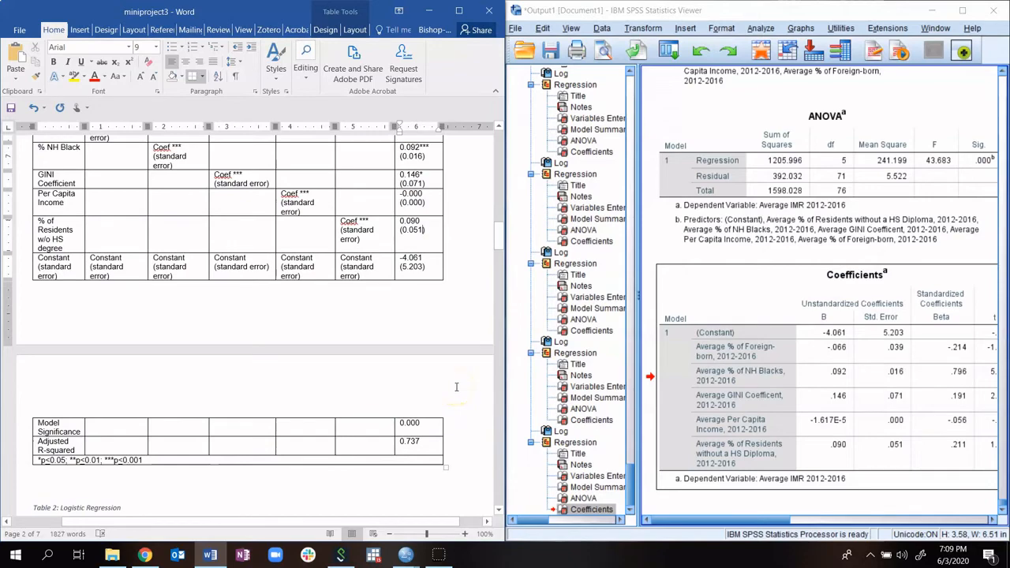
{"action": "scroll", "coordinate": [729, 355], "scroll_direction": "up", "scroll_amount": 2}
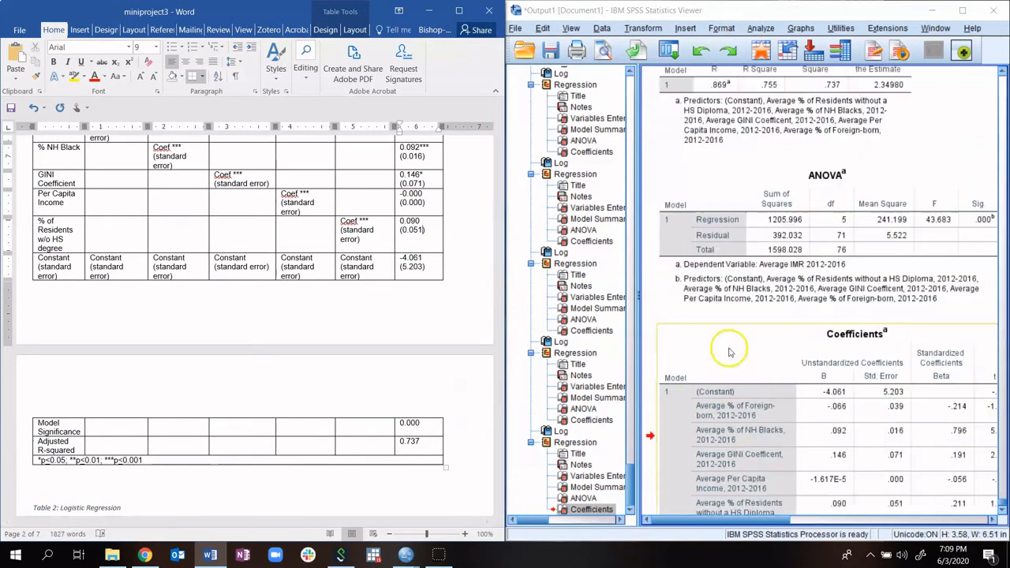
{"action": "scroll", "coordinate": [750, 410], "scroll_direction": "down", "scroll_amount": 10}
{"action": "scroll", "coordinate": [750, 378], "scroll_direction": "up", "scroll_amount": 2}
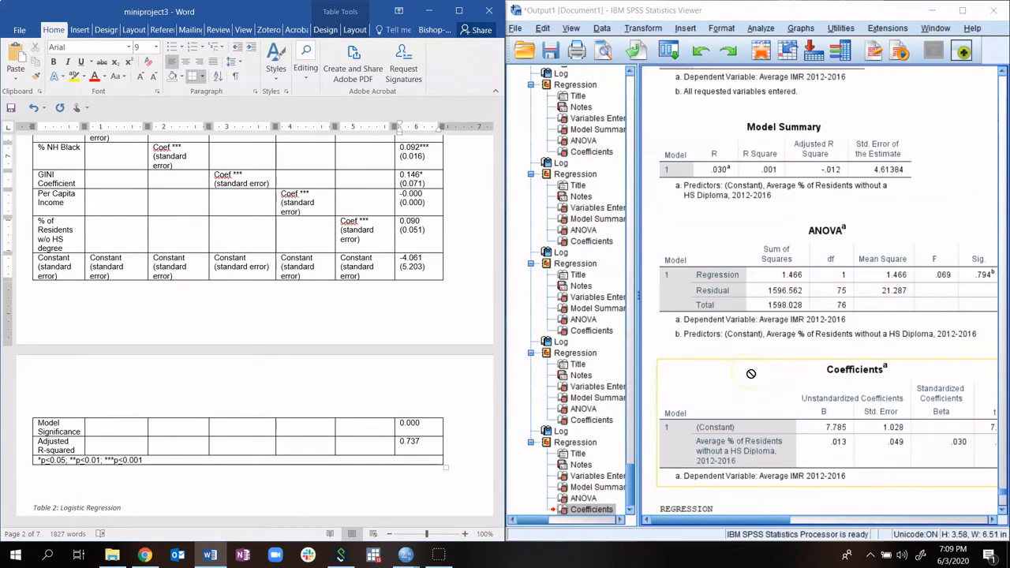
{"action": "scroll", "coordinate": [337, 350], "scroll_direction": "up", "scroll_amount": 2}
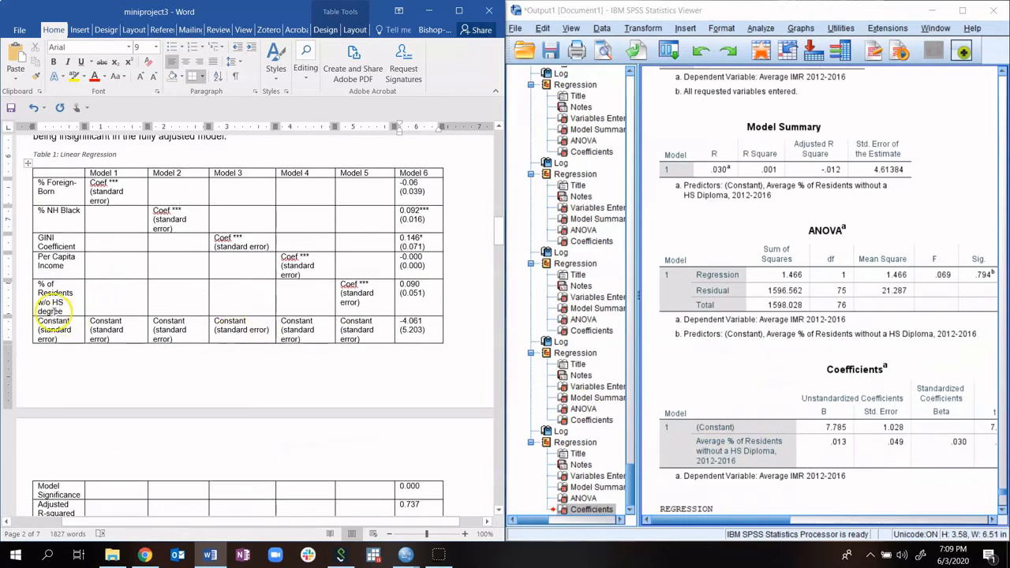
{"action": "left_click", "coordinate": [671, 367]}
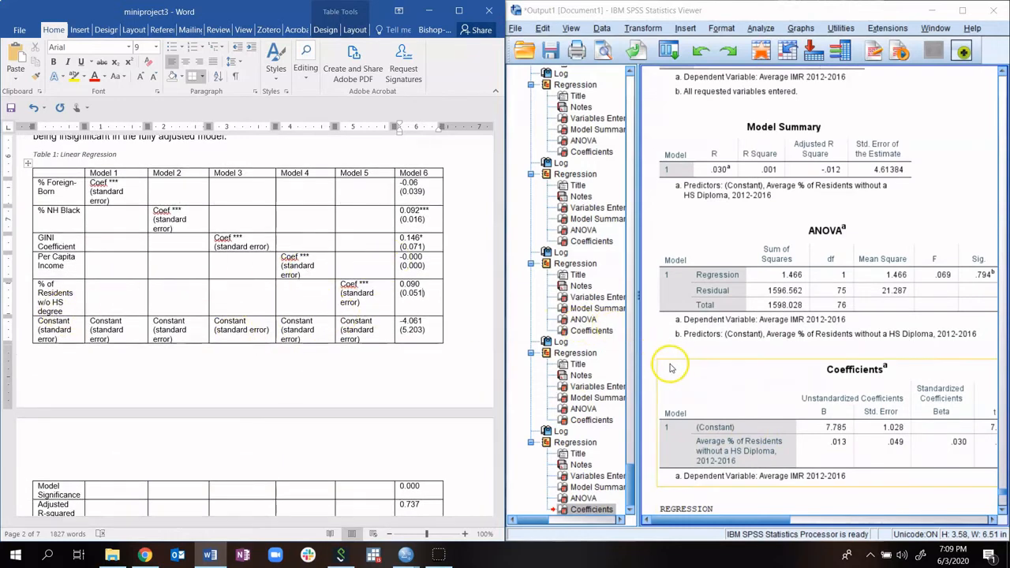
{"action": "left_click", "coordinate": [815, 433]}
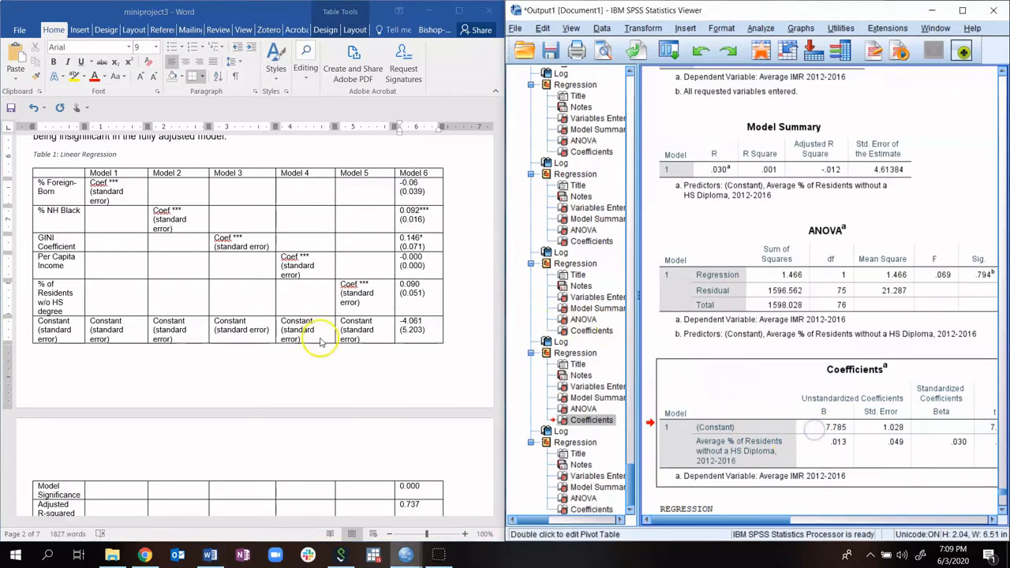
{"action": "left_click", "coordinate": [351, 324]}
{"action": "double_click", "coordinate": [359, 323]}
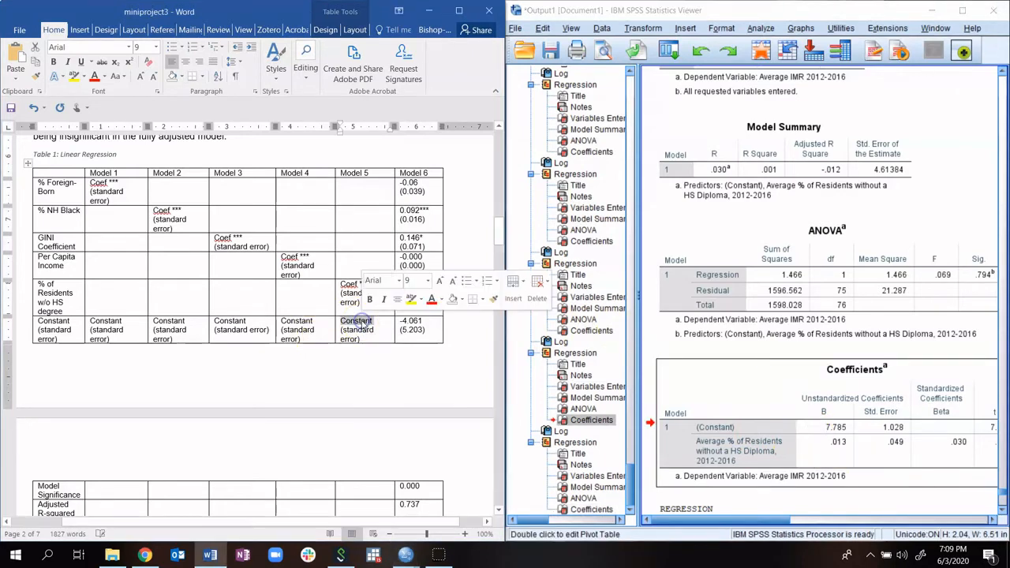
{"action": "type", "text": "7.7"}
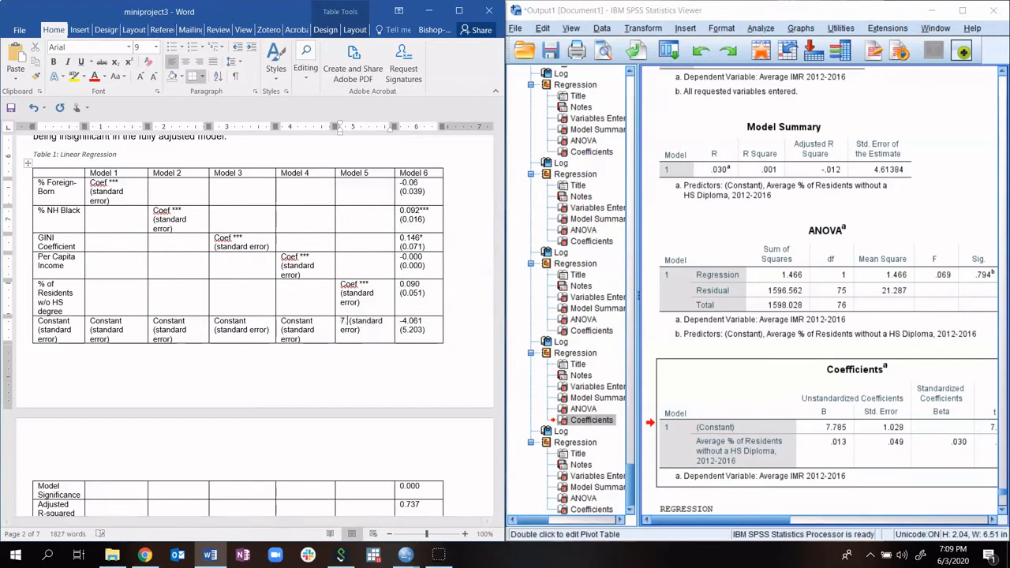
{"action": "type", "text": "85"}
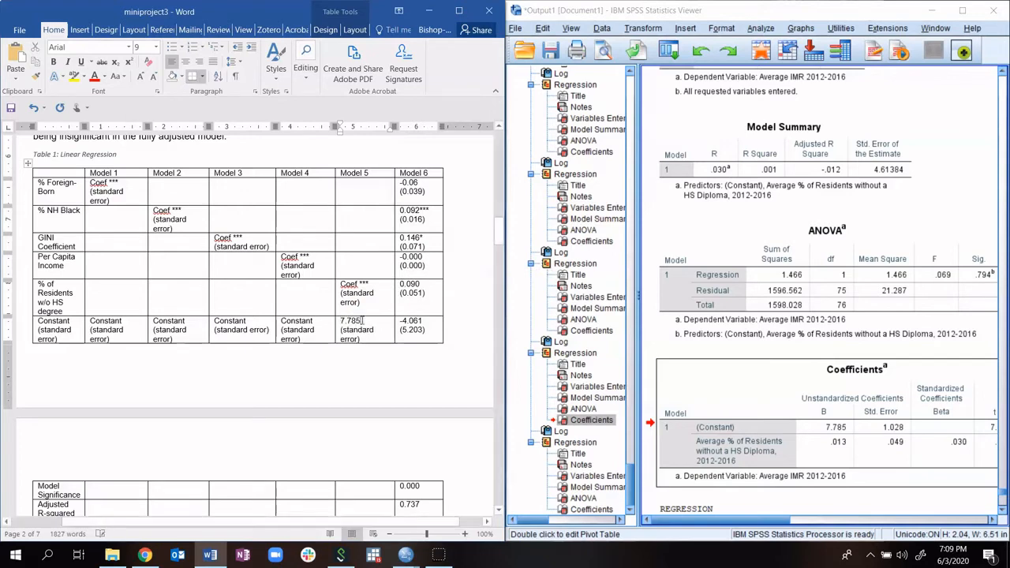
- Replace the standard error placeholder in the Constant row under Model 4 with (1.028)
{"action": "left_click", "coordinate": [300, 339]}
{"action": "key", "text": "BackSpace"}
{"action": "key", "text": "BackSpace"}
{"action": "key", "text": "BackSpace"}
{"action": "key", "text": "BackSpace"}
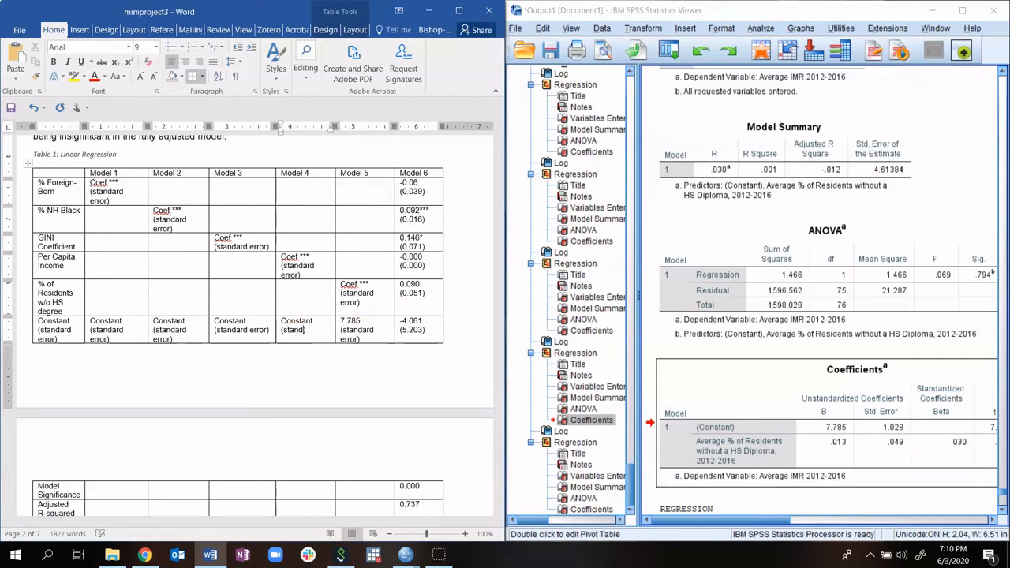
{"action": "key", "text": "BackSpace"}
{"action": "key", "text": "BackSpace"}
{"action": "key", "text": "BackSpace"}
{"action": "type", "text": ".028"}
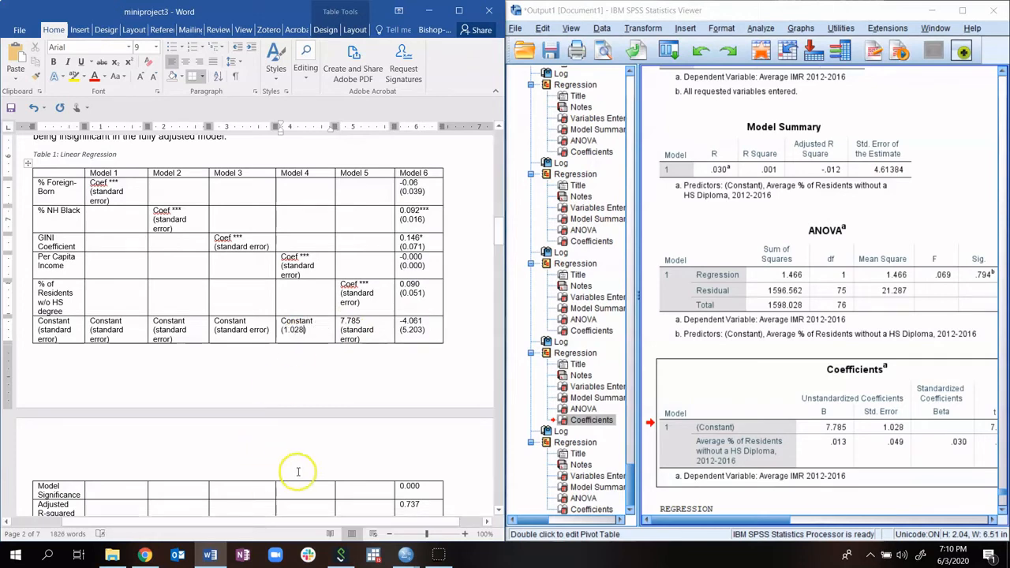
- Enter 0.794 as the model significance and -0.012 as the adjusted R-squared for Model 5
{"action": "scroll", "coordinate": [292, 466], "scroll_direction": "down", "scroll_amount": 1}
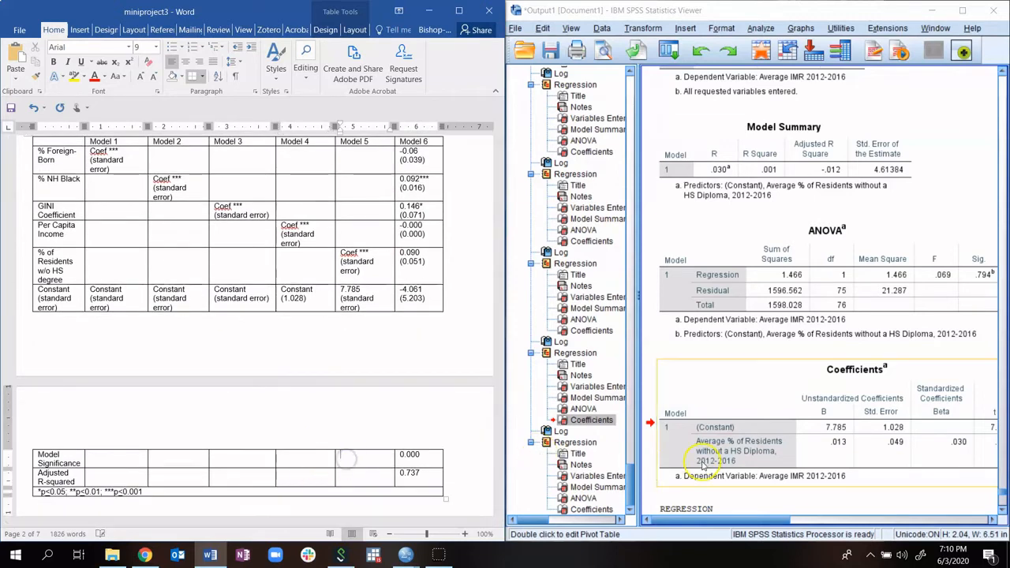
{"action": "left_click_drag", "start_coordinate": [701, 520], "coordinate": [725, 521]}
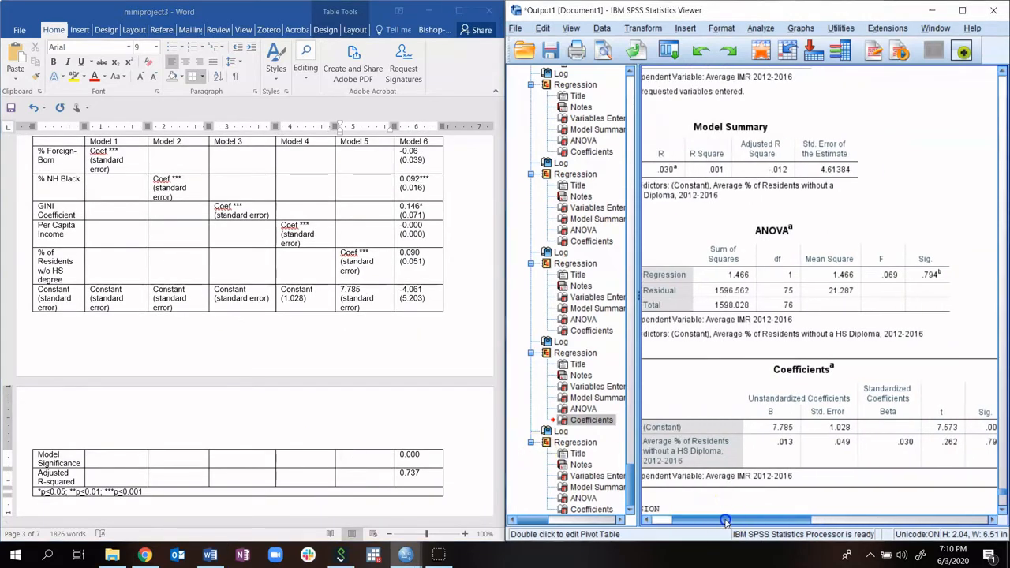
{"action": "left_click", "coordinate": [394, 475]}
{"action": "left_click", "coordinate": [382, 460]}
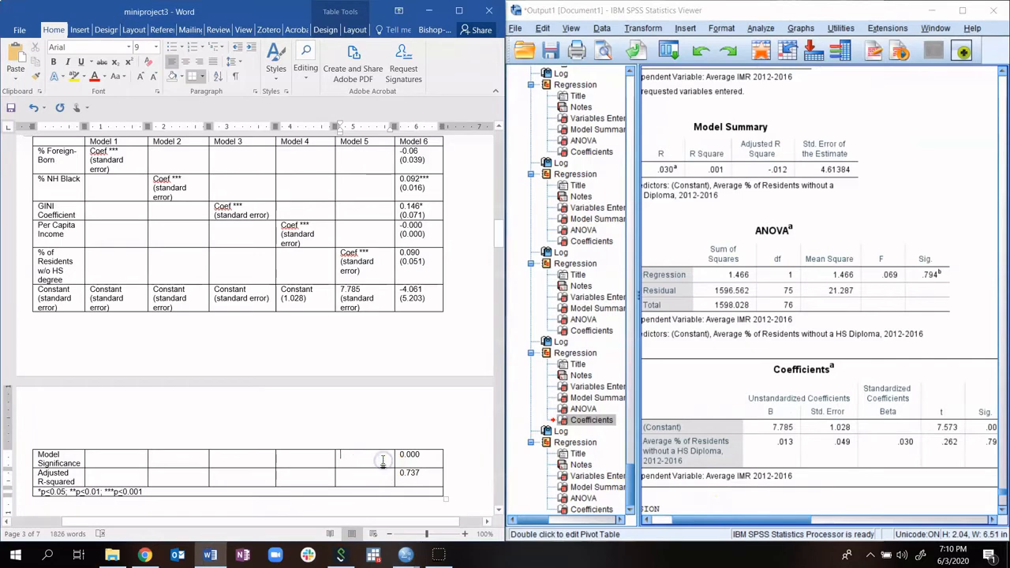
{"action": "type", "text": "0.794"}
{"action": "left_click", "coordinate": [368, 483]}
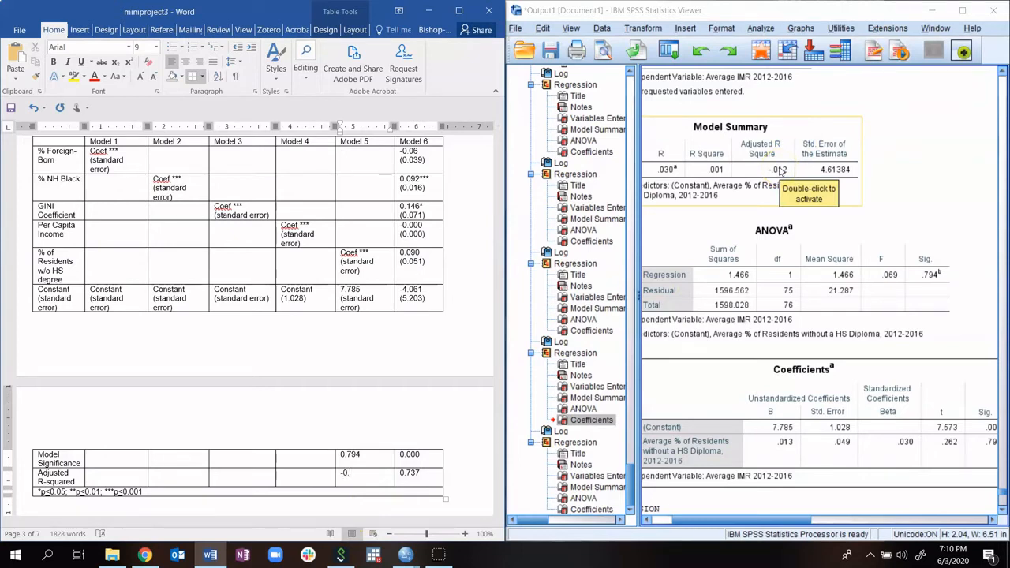
{"action": "type", "text": "-0.012"}
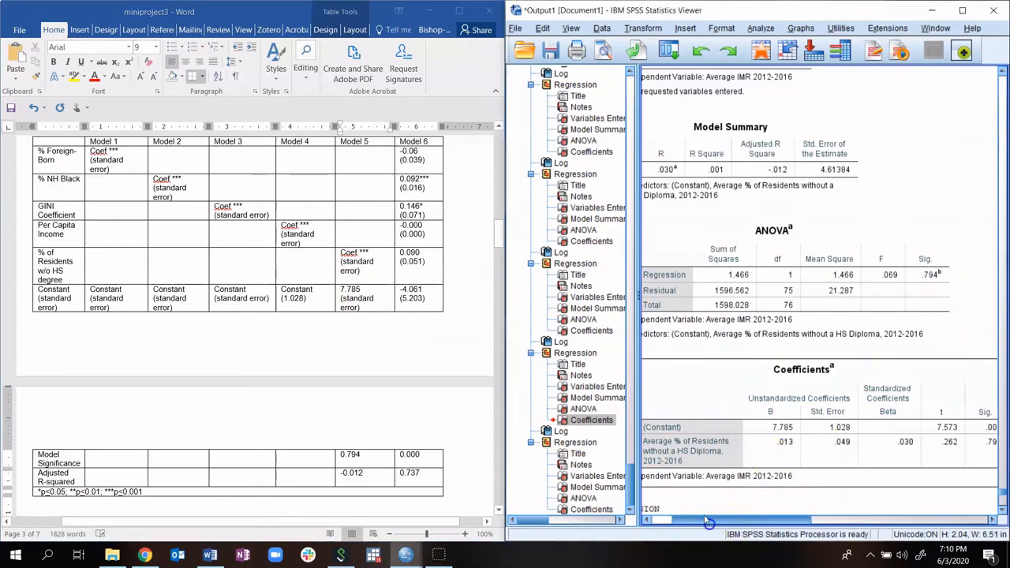
- Replace the Model 5 coefficient placeholder for % of Residents w/o HS degree with 0.013
{"action": "left_click", "coordinate": [354, 252]}
{"action": "key", "text": "BackSpace"}
{"action": "key", "text": "BackSpace"}
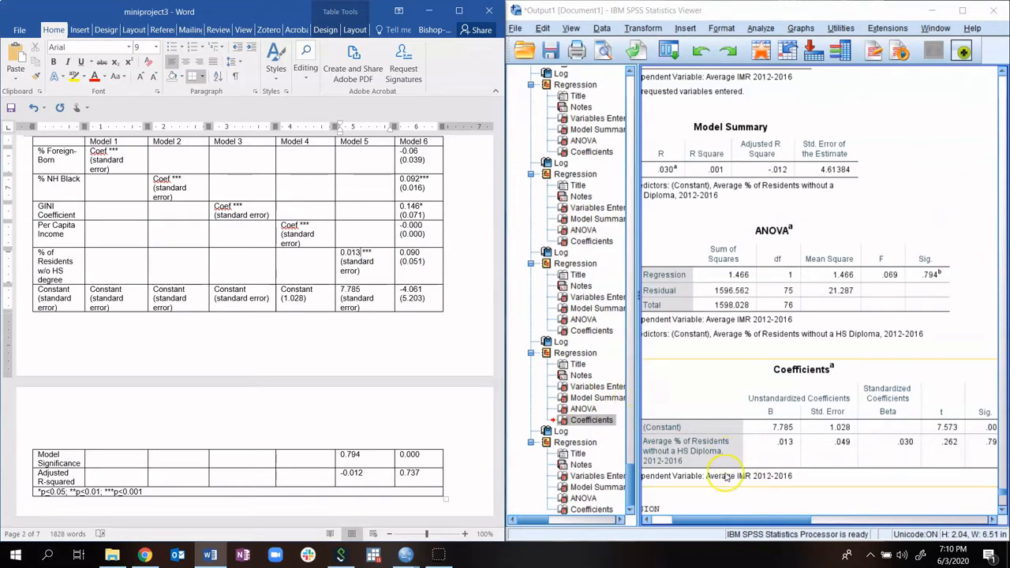
- Remove the significance asterisks from the Model 5 coefficient for % of Residents w/o HS degree
{"action": "mouse_move", "coordinate": [725, 521]}
{"action": "left_mouse_down"}
{"action": "mouse_move", "coordinate": [768, 521]}
{"action": "mouse_move", "coordinate": [729, 527]}
{"action": "left_mouse_up"}
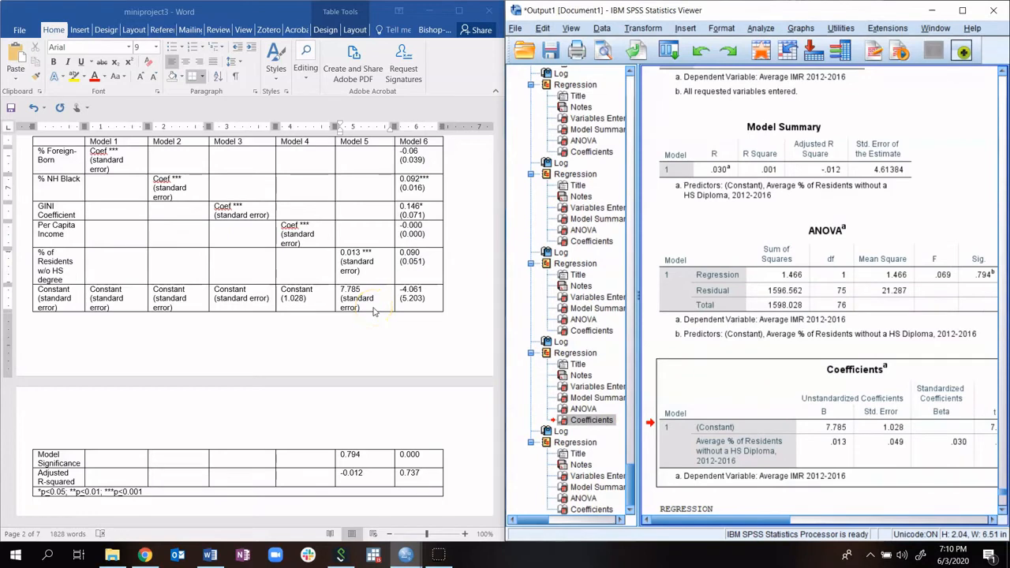
{"action": "left_click", "coordinate": [354, 272]}
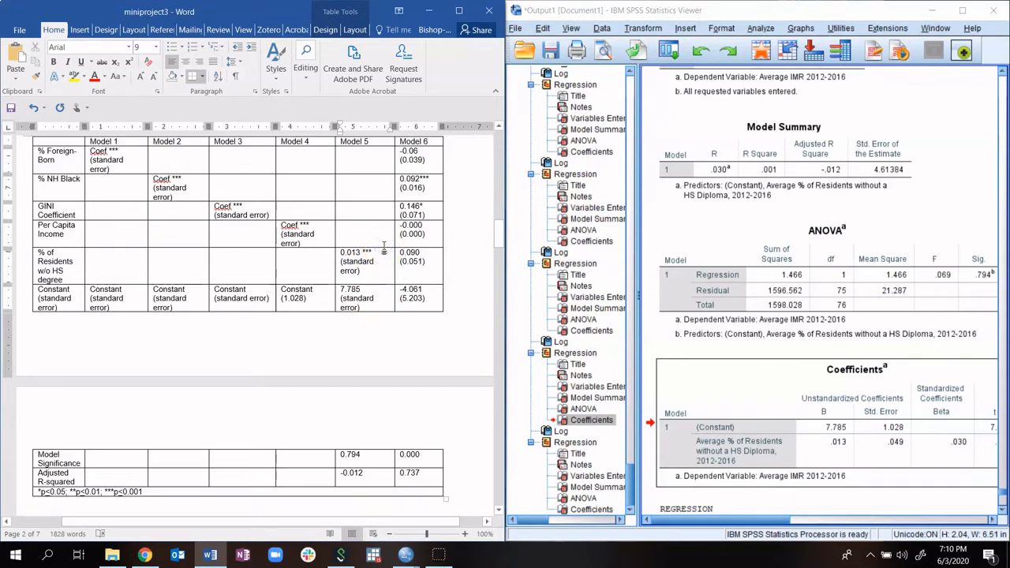
{"action": "left_click", "coordinate": [380, 253]}
{"action": "key", "text": "BackSpace"}
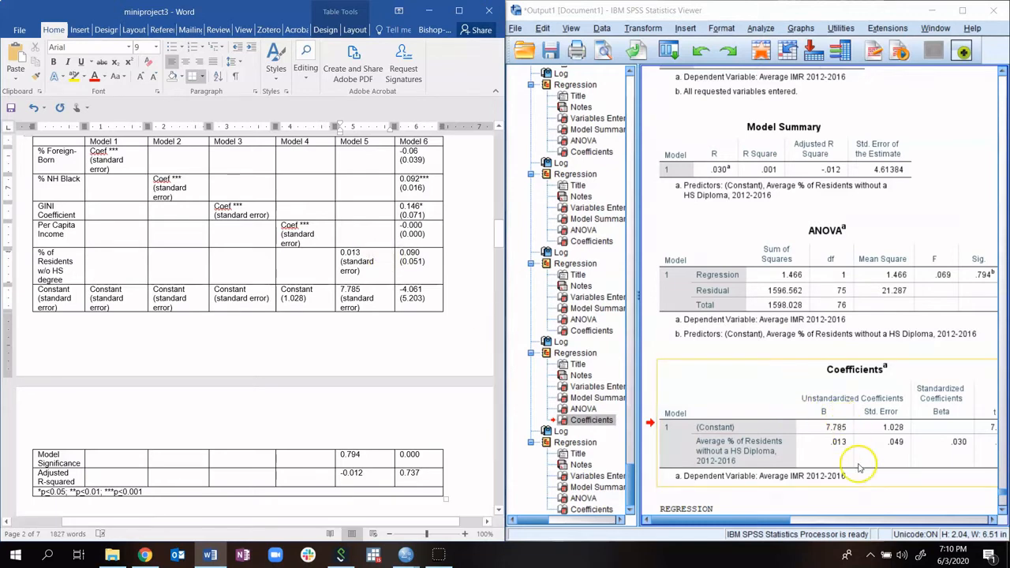
- Replace the standard error placeholder under Model 5 for % of Residents w/o HS degree with (0.049)
{"action": "left_click", "coordinate": [700, 402]}
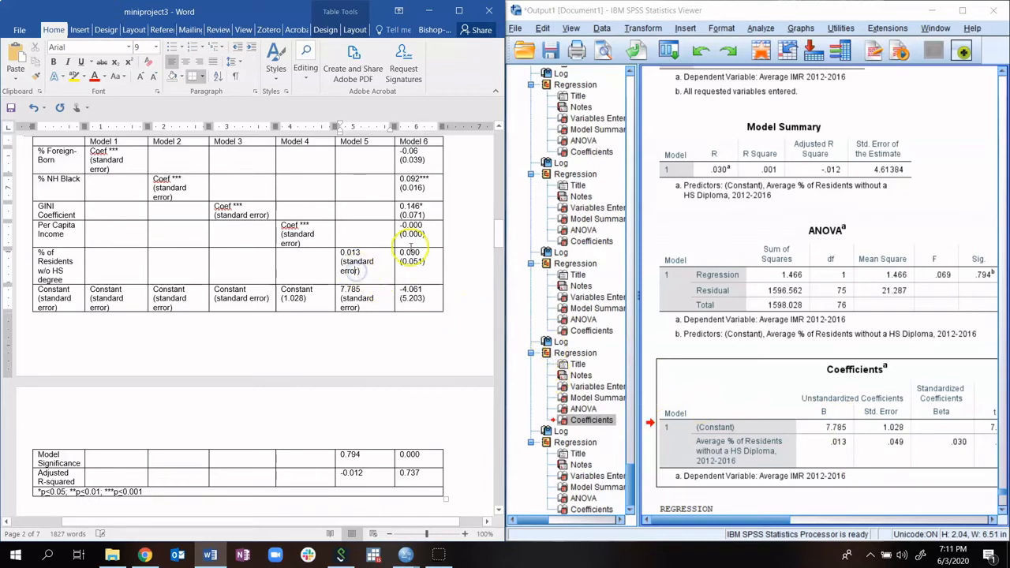
{"action": "key", "text": "BackSpace"}
{"action": "key", "text": "BackSpace"}
{"action": "key", "text": "BackSpace"}
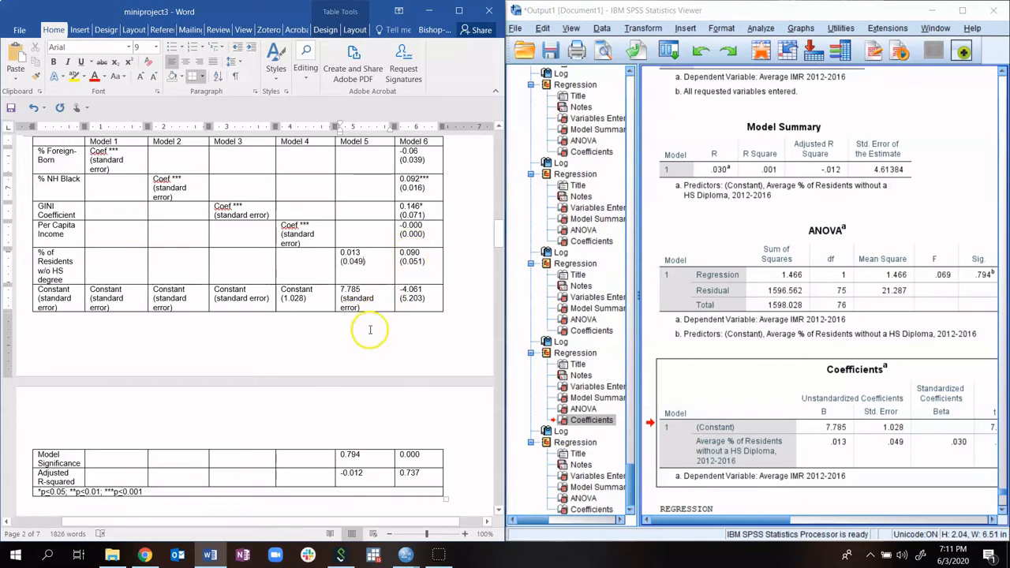
- Replace the standard error placeholder in the Constant row under Model 5 with (1.028)
{"action": "left_click", "coordinate": [859, 438]}
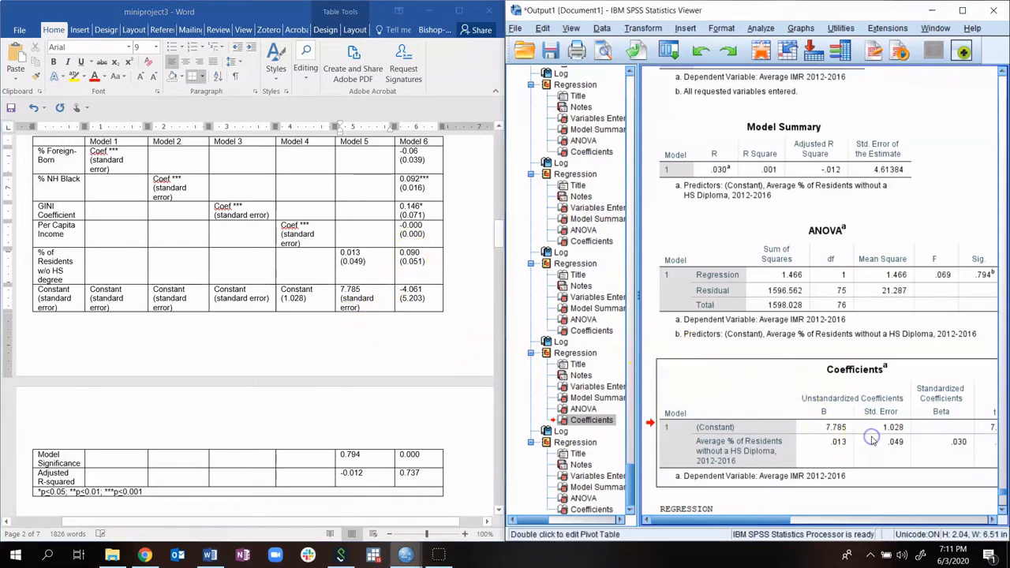
{"action": "left_click", "coordinate": [351, 296]}
{"action": "left_click", "coordinate": [360, 307]}
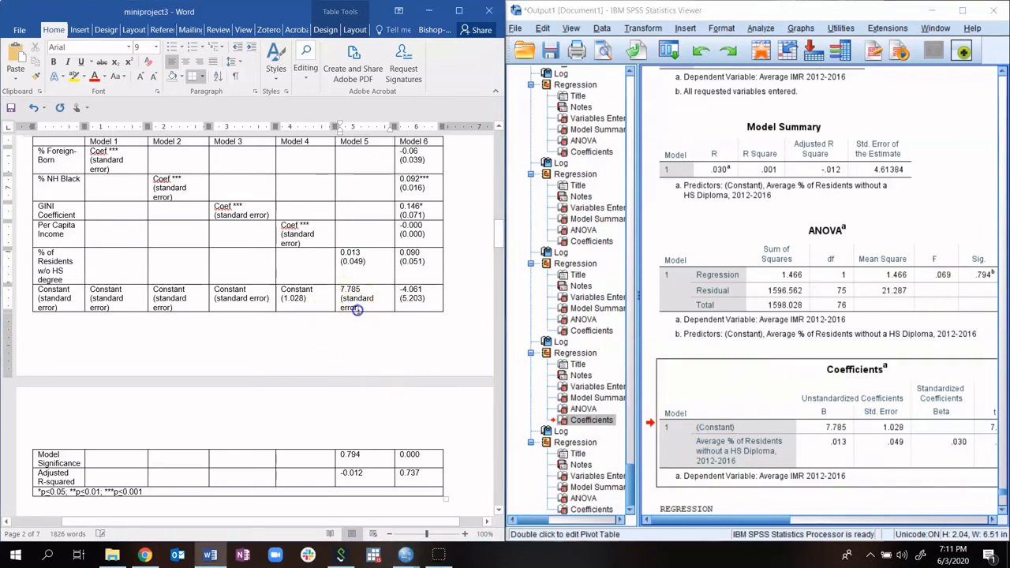
{"action": "key", "text": "BackSpace"}
{"action": "key", "text": "BackSpace"}
{"action": "key", "text": "BackSpace"}
{"action": "key", "text": "BackSpace"}
{"action": "key", "text": "BackSpace"}
{"action": "key", "text": "BackSpace"}
{"action": "key", "text": "BackSpace"}
{"action": "key", "text": "BackSpace"}
{"action": "key", "text": "BackSpace"}
{"action": "key", "text": "BackSpace"}
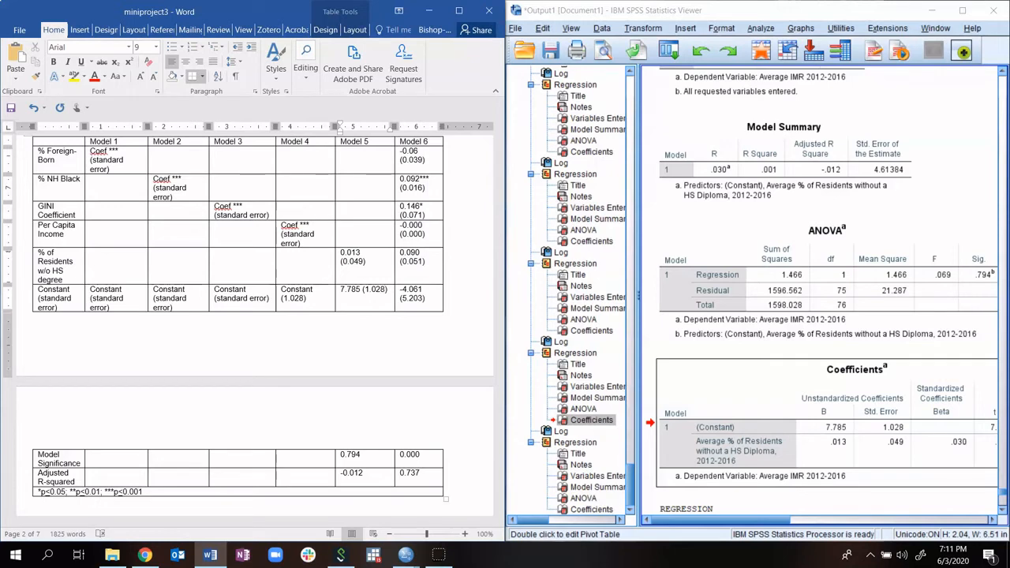
- Compare the Model 5 and Model 6 columns of the linear regression table with the HS diploma regression output
{"action": "left_click", "coordinate": [308, 298]}
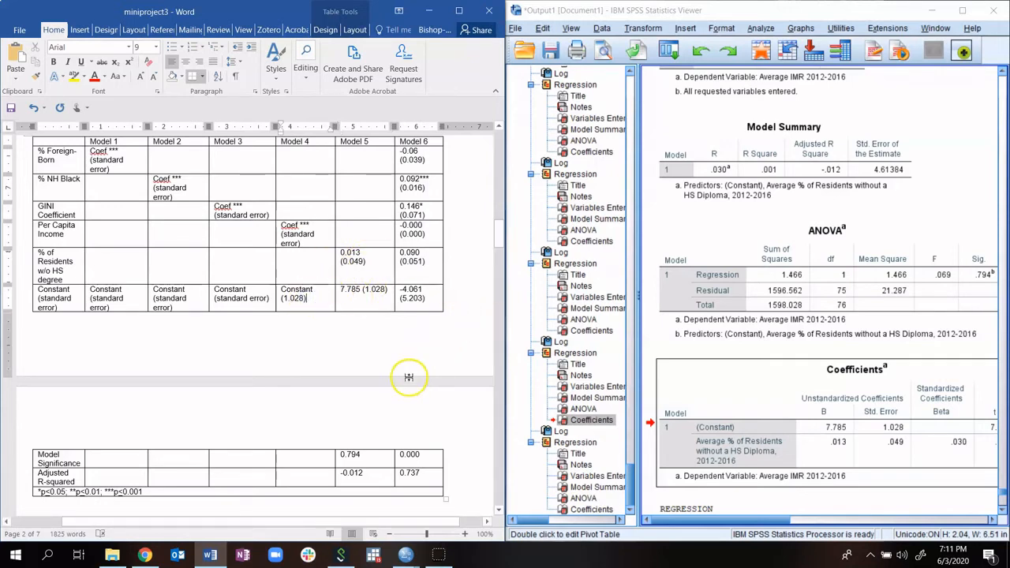
{"action": "scroll", "coordinate": [408, 377], "scroll_direction": "down", "scroll_amount": 1}
{"action": "scroll", "coordinate": [406, 377], "scroll_direction": "up", "scroll_amount": 1}
{"action": "scroll", "coordinate": [405, 377], "scroll_direction": "up", "scroll_amount": 2}
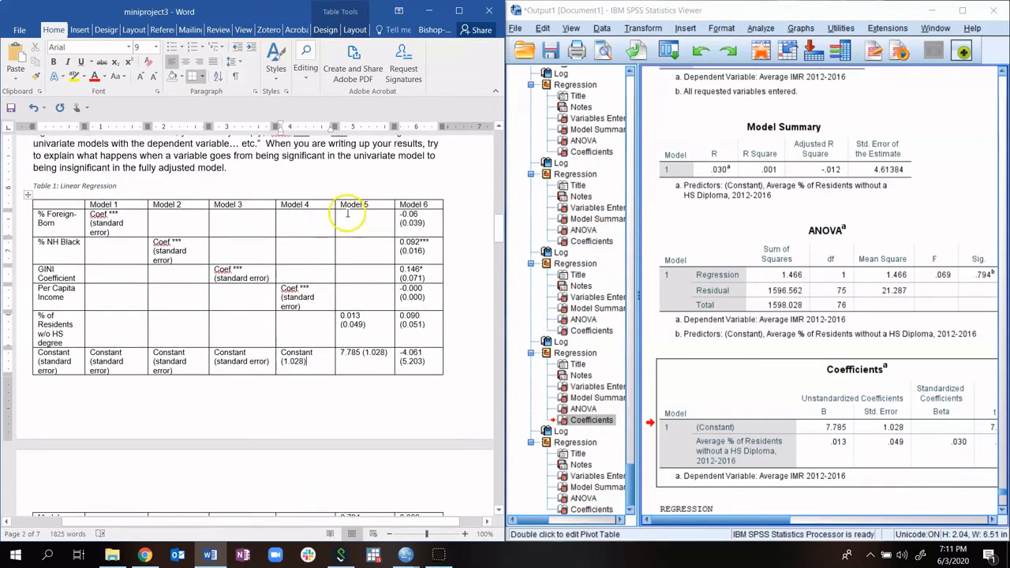
{"action": "left_click_drag", "start_coordinate": [368, 208], "coordinate": [415, 345]}
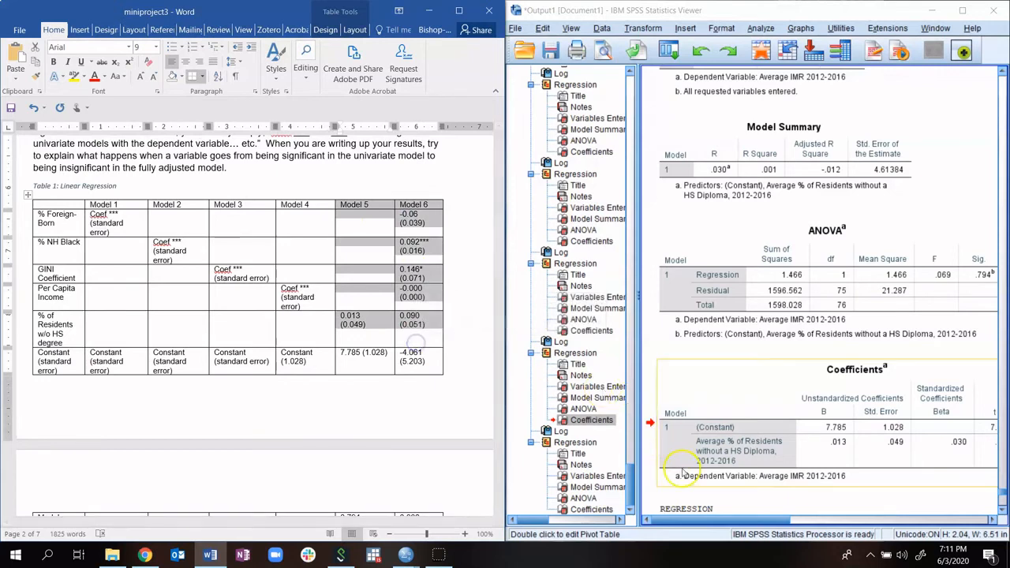
{"action": "mouse_move", "coordinate": [695, 519]}
{"action": "left_mouse_down"}
{"action": "mouse_move", "coordinate": [797, 519]}
{"action": "mouse_move", "coordinate": [695, 528]}
{"action": "left_mouse_up"}
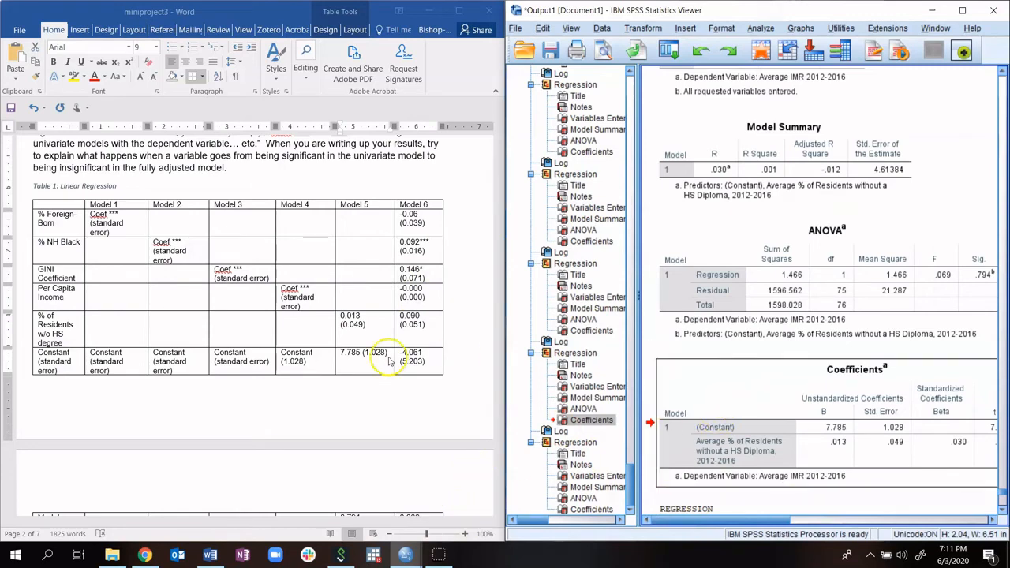
{"action": "left_click", "coordinate": [300, 307]}
{"action": "scroll", "coordinate": [733, 387], "scroll_direction": "up", "scroll_amount": 10}
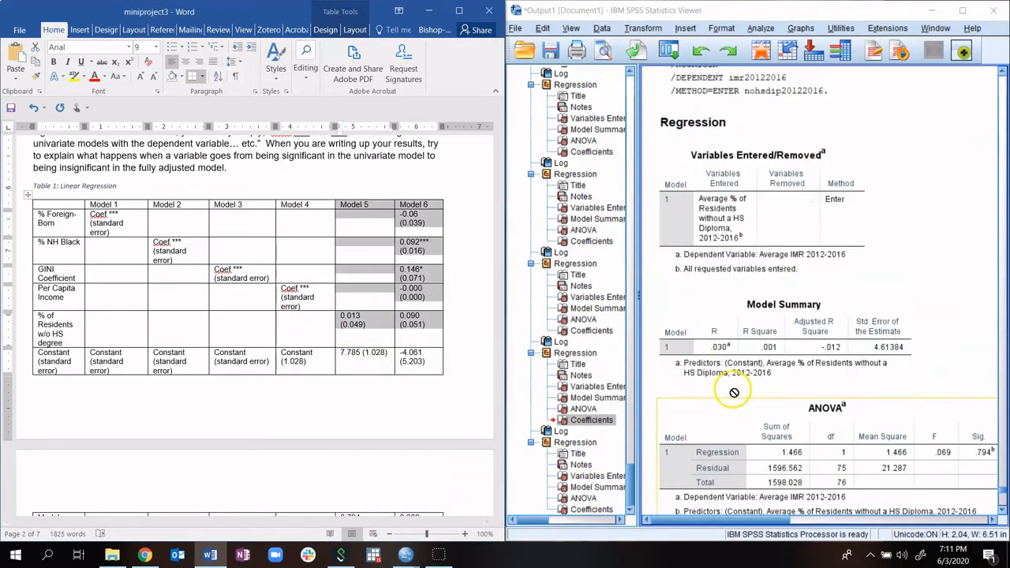
{"action": "scroll", "coordinate": [732, 392], "scroll_direction": "up", "scroll_amount": 5}
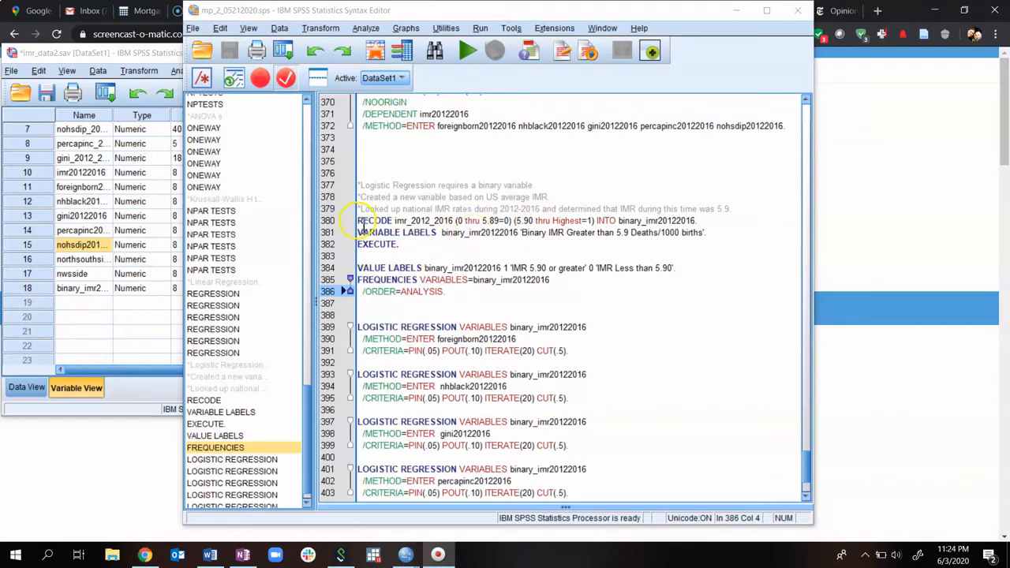
- Run the SPSS syntax that recodes imr_2012_2016 into binary_imr20122016, labels it and produces its frequency table
{"action": "left_click_drag", "start_coordinate": [358, 221], "coordinate": [461, 296]}
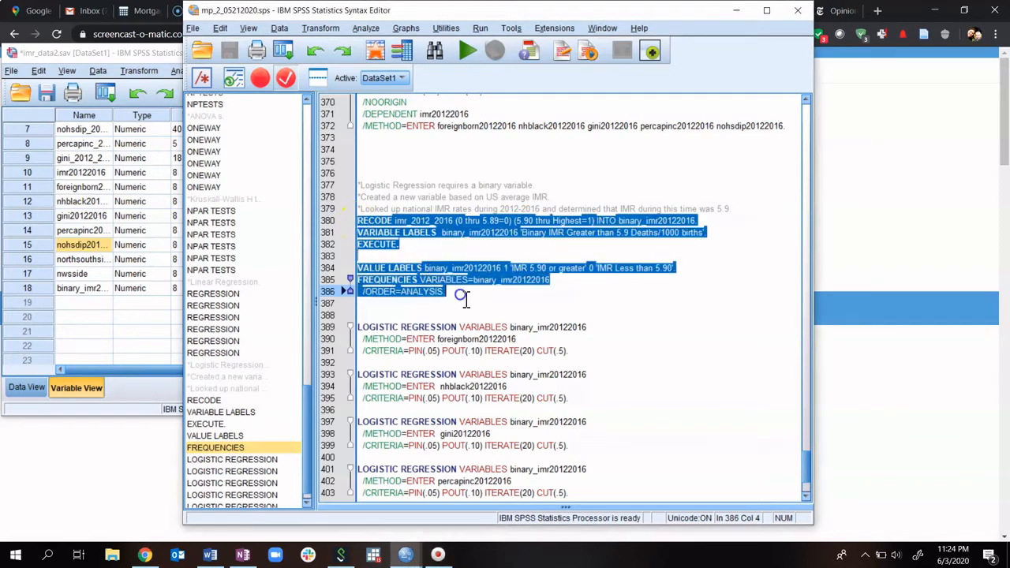
{"action": "left_click", "coordinate": [467, 51]}
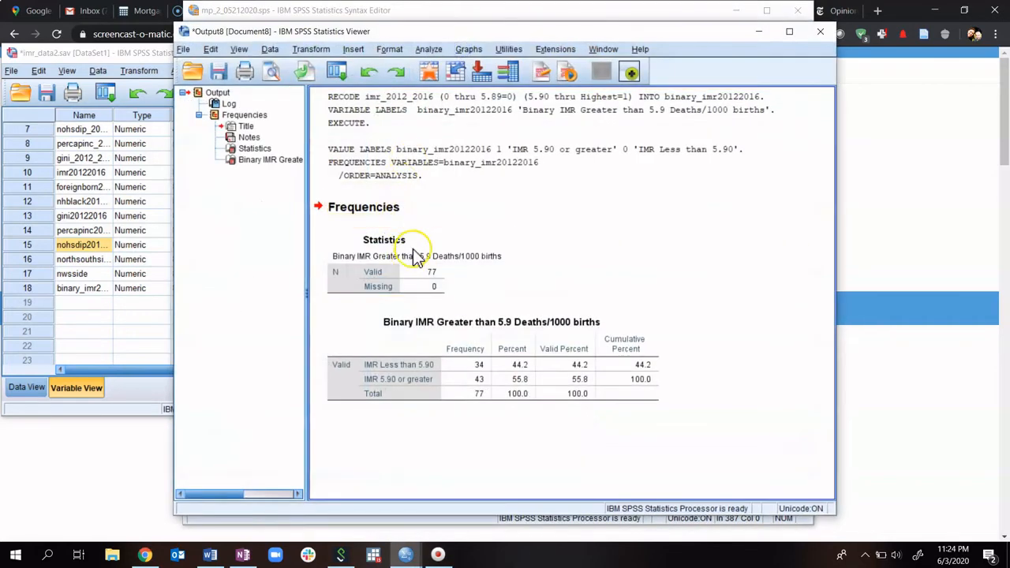
{"action": "left_click", "coordinate": [490, 401]}
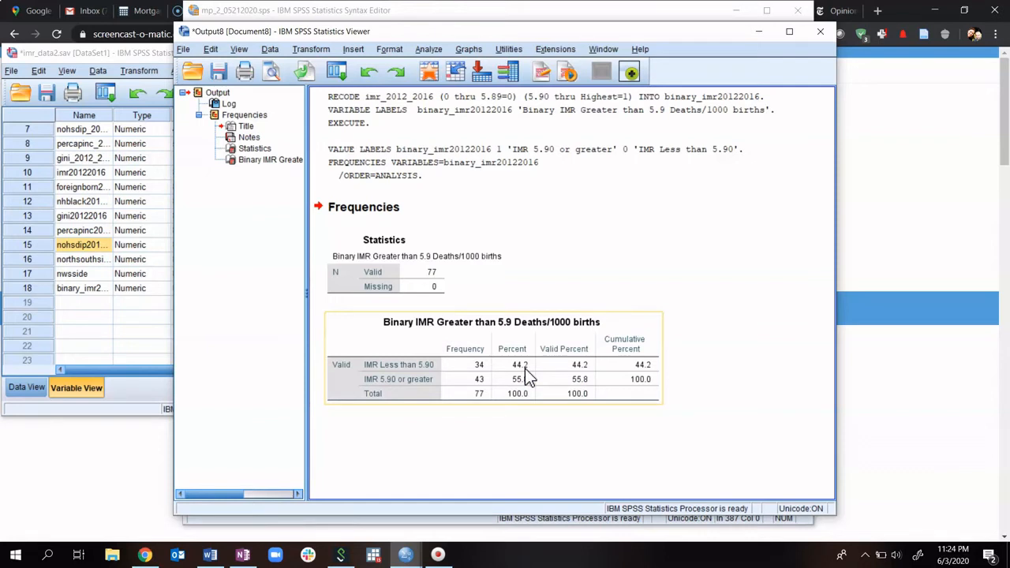
{"action": "left_click", "coordinate": [590, 221]}
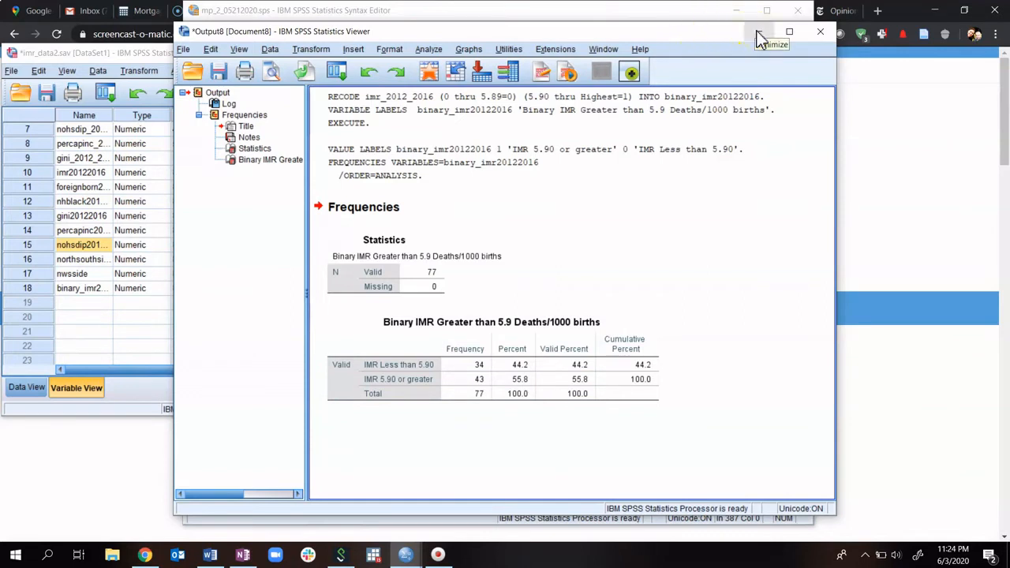
- Run a binary logistic regression with binary_imr20122016 as the dependent variable and foreignborn20122016 as the covariate, using the Enter method
{"action": "left_click", "coordinate": [685, 10]}
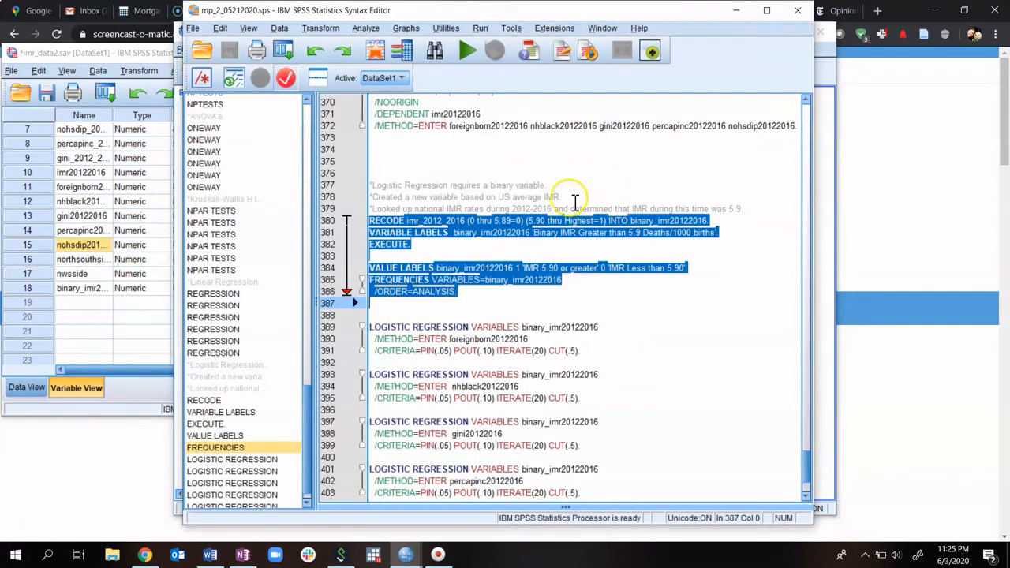
{"action": "scroll", "coordinate": [537, 311], "scroll_direction": "down", "scroll_amount": 3}
{"action": "scroll", "coordinate": [539, 316], "scroll_direction": "down", "scroll_amount": 1}
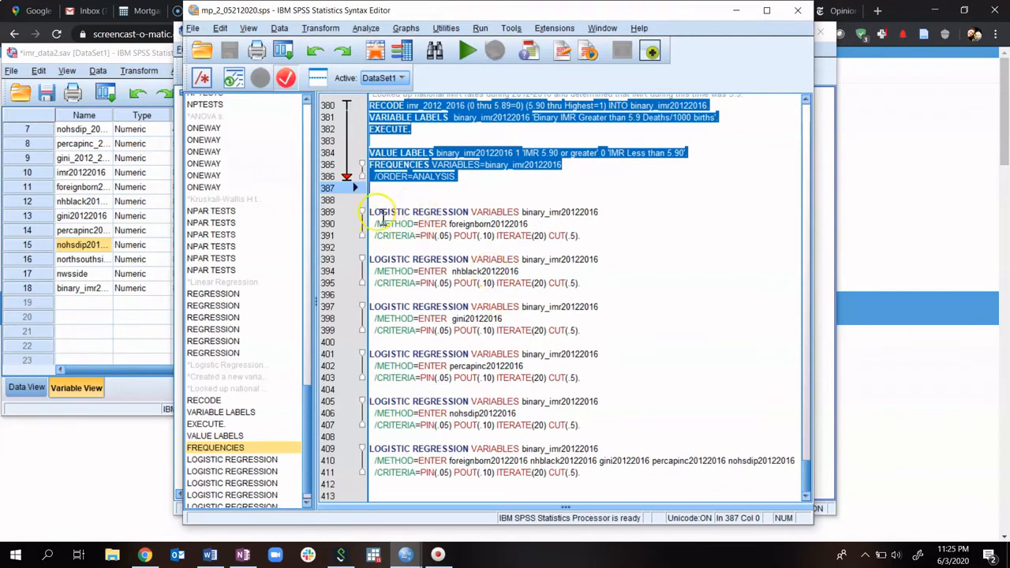
{"action": "left_click", "coordinate": [365, 29]}
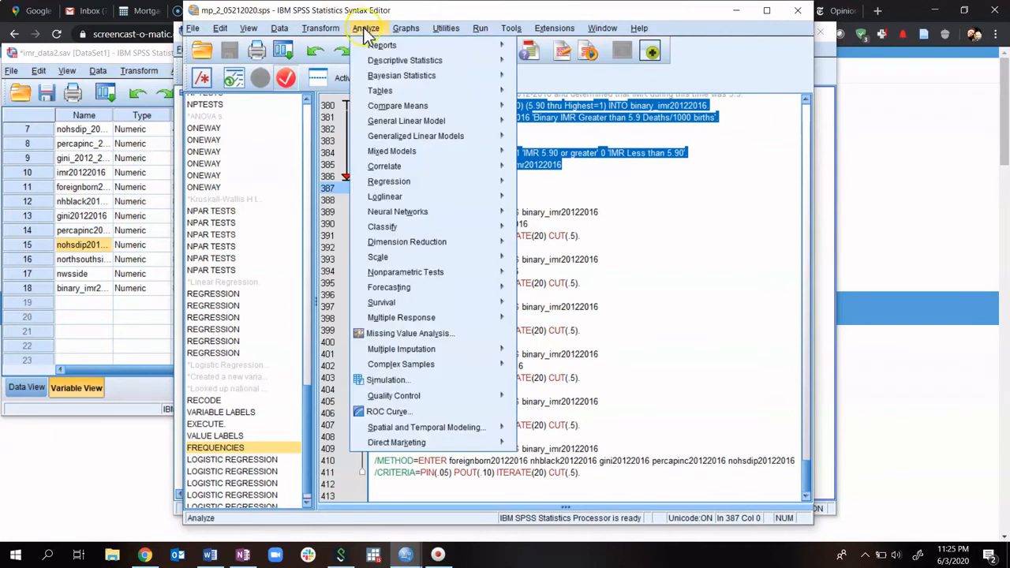
{"action": "mouse_move", "coordinate": [458, 189]}
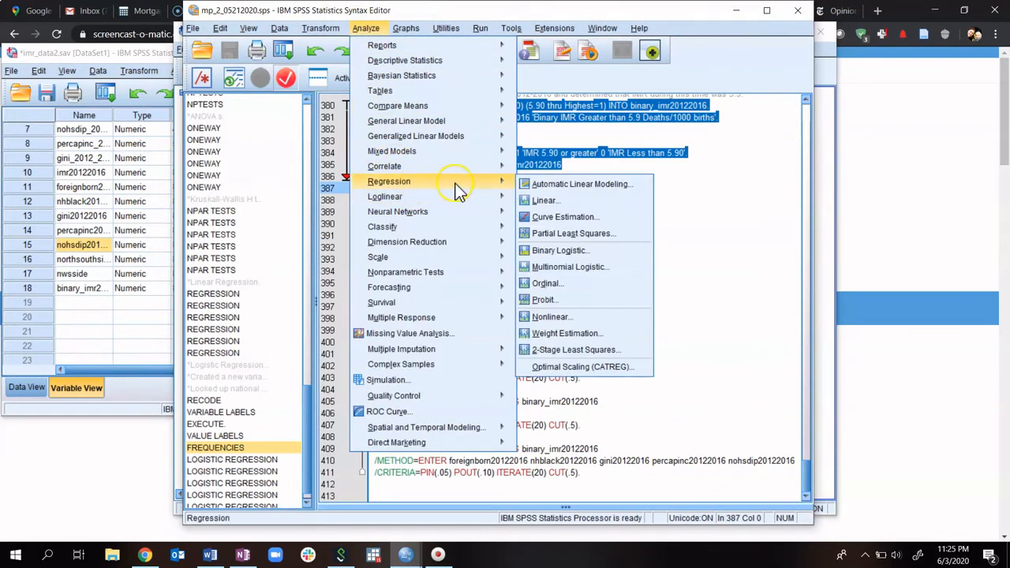
{"action": "left_click", "coordinate": [552, 251]}
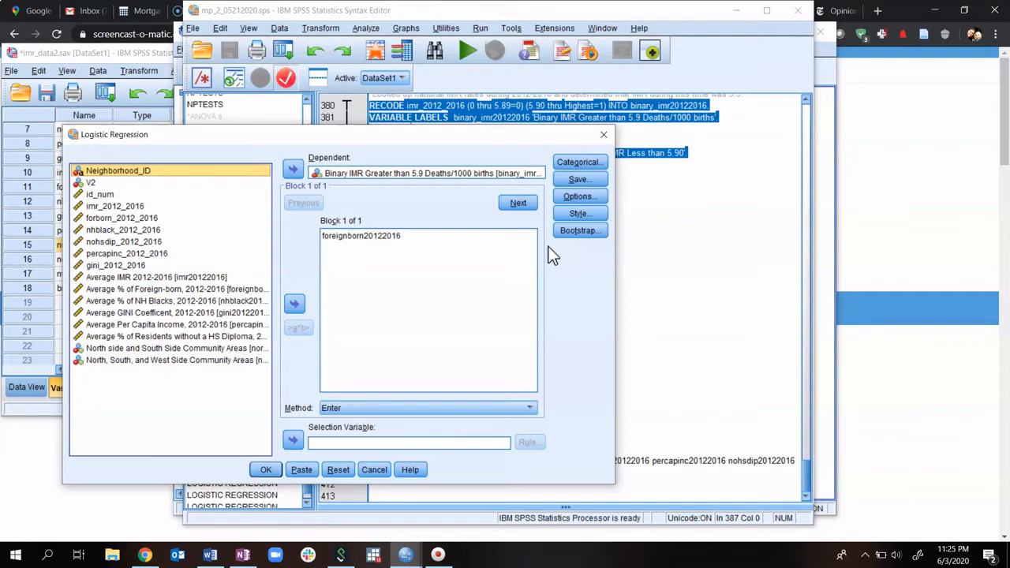
{"action": "left_click", "coordinate": [375, 242]}
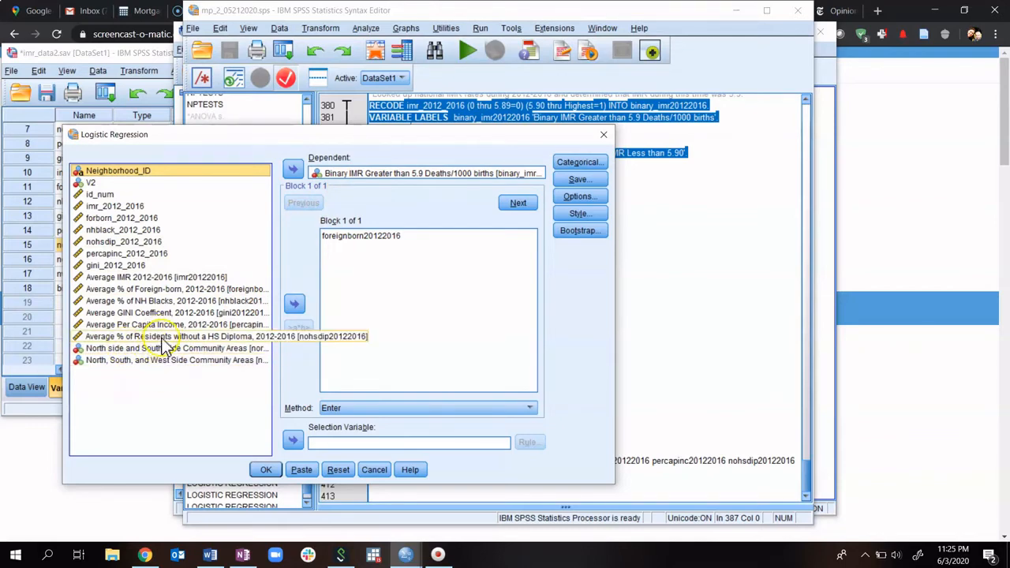
{"action": "left_click", "coordinate": [357, 236]}
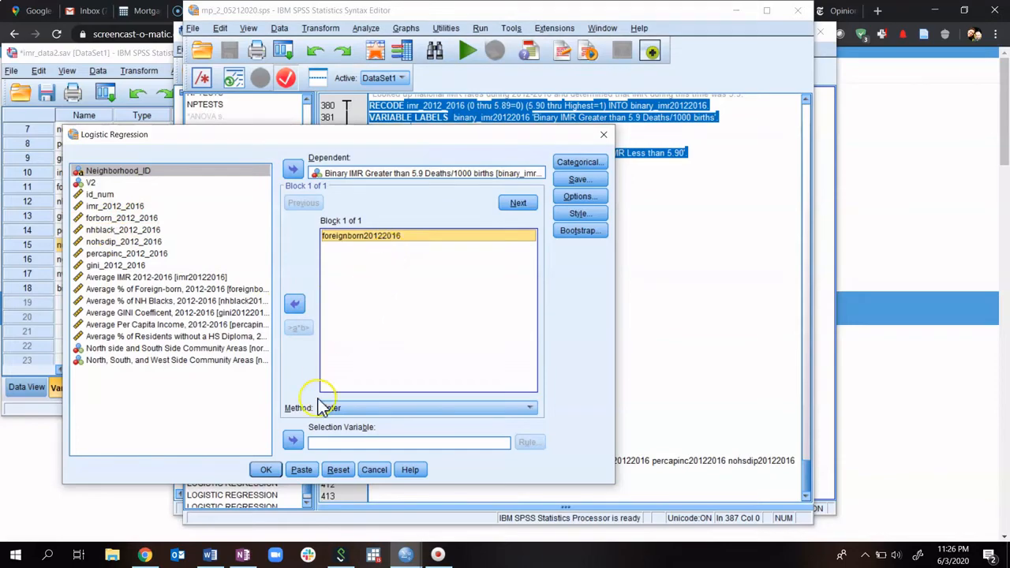
{"action": "left_click", "coordinate": [266, 470]}
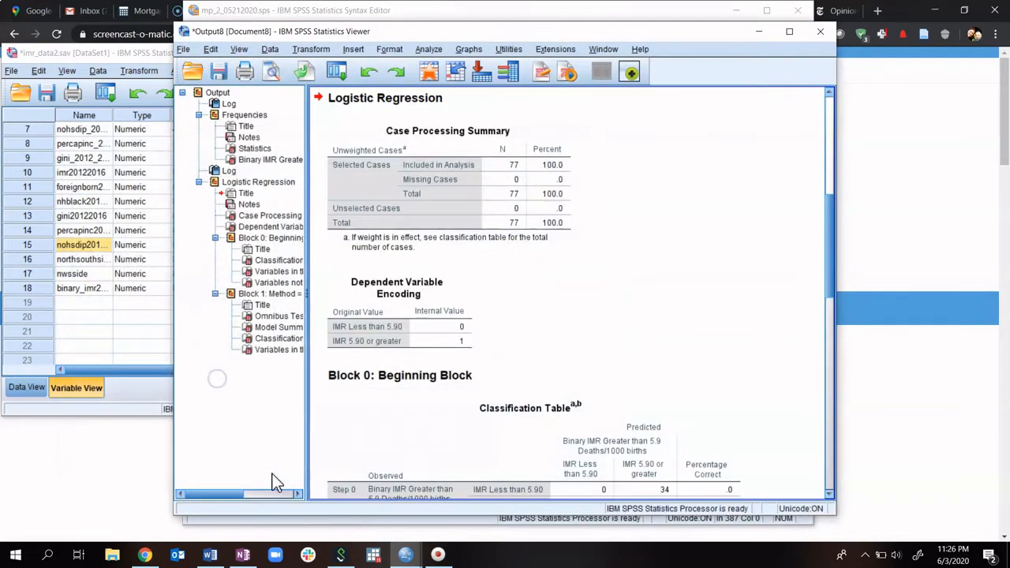
- Skim the new output from the frequency table through the final Variables in the Equation table
{"action": "scroll", "coordinate": [380, 382], "scroll_direction": "up", "scroll_amount": 3}
{"action": "scroll", "coordinate": [382, 379], "scroll_direction": "up", "scroll_amount": 3}
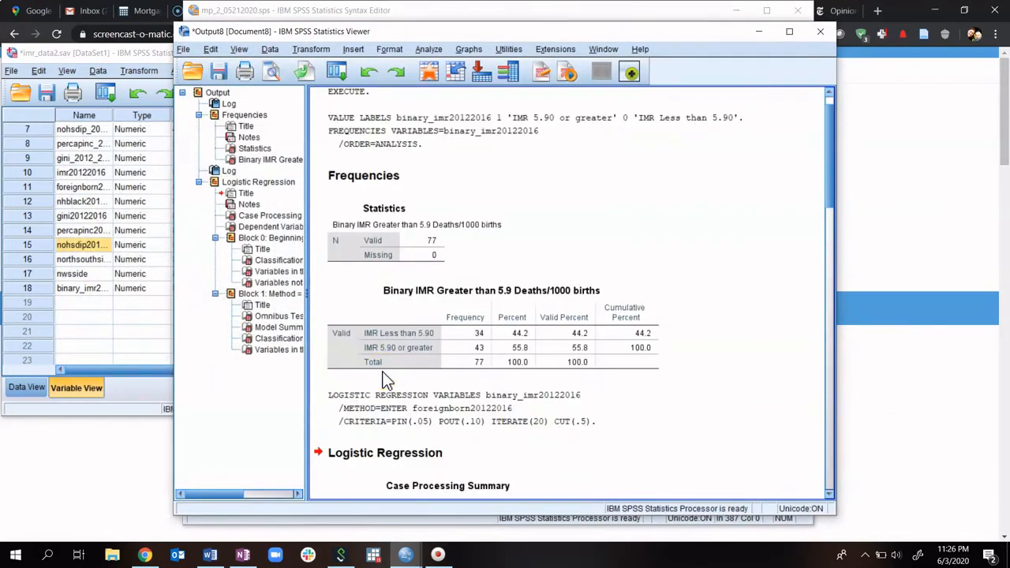
{"action": "scroll", "coordinate": [382, 379], "scroll_direction": "down", "scroll_amount": 7}
{"action": "scroll", "coordinate": [386, 379], "scroll_direction": "down", "scroll_amount": 10}
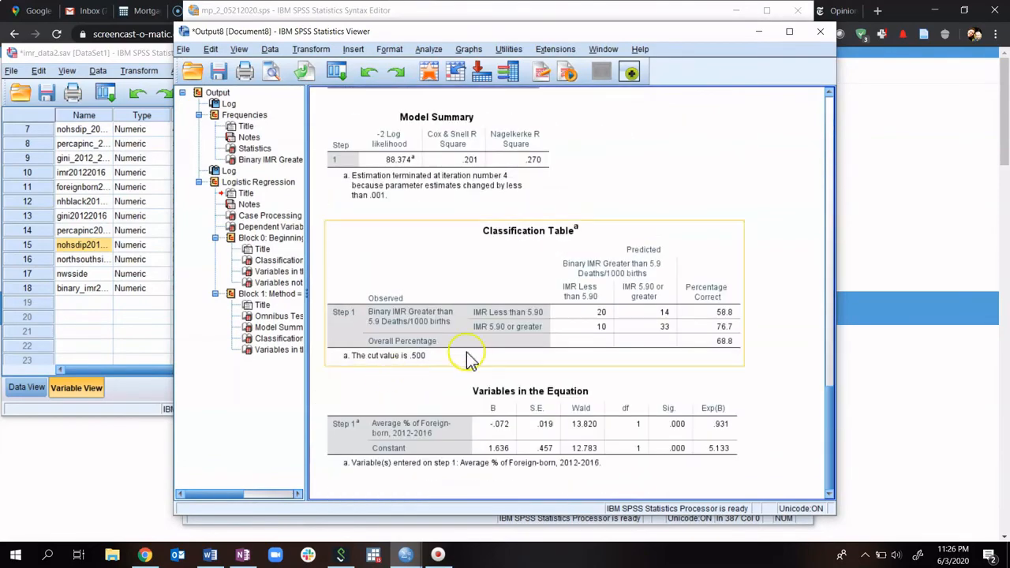
{"action": "scroll", "coordinate": [473, 331], "scroll_direction": "up", "scroll_amount": 6}
{"action": "scroll", "coordinate": [509, 287], "scroll_direction": "up", "scroll_amount": 5}
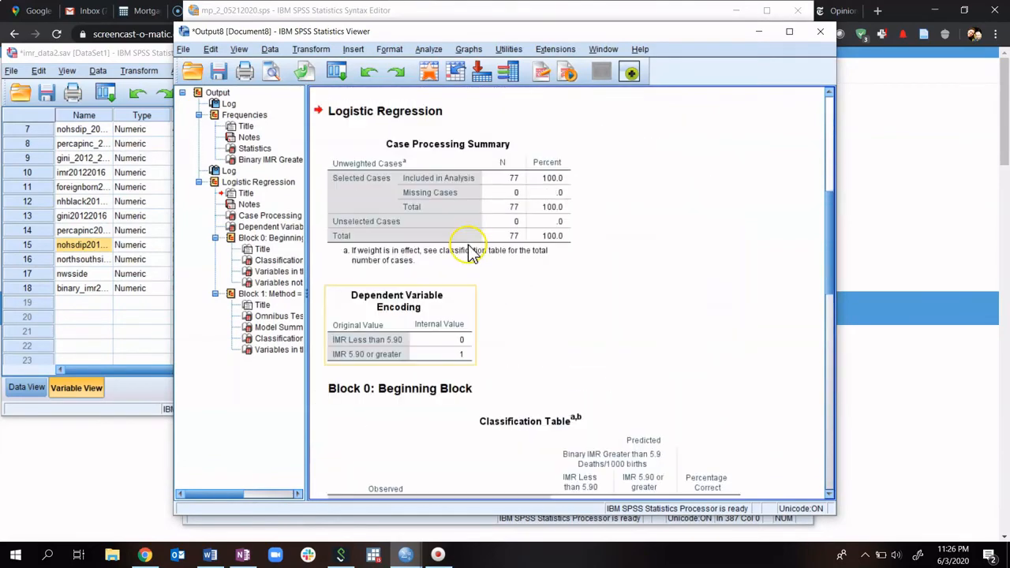
- Examine the Case Processing Summary, Dependent Variable Encoding and Block 0 tables of the logistic regression output
{"action": "left_click", "coordinate": [478, 138]}
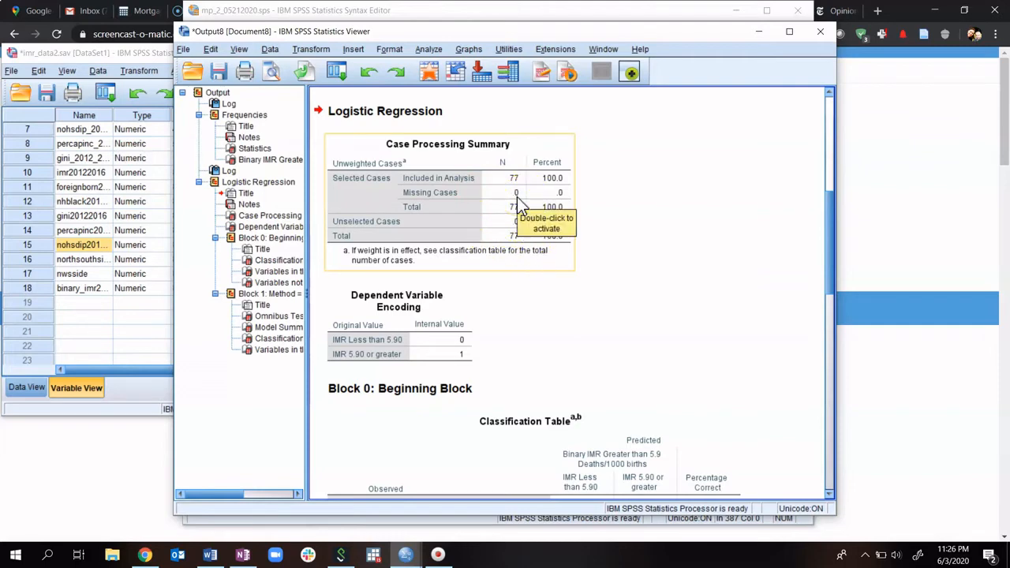
{"action": "scroll", "coordinate": [484, 263], "scroll_direction": "down", "scroll_amount": 3}
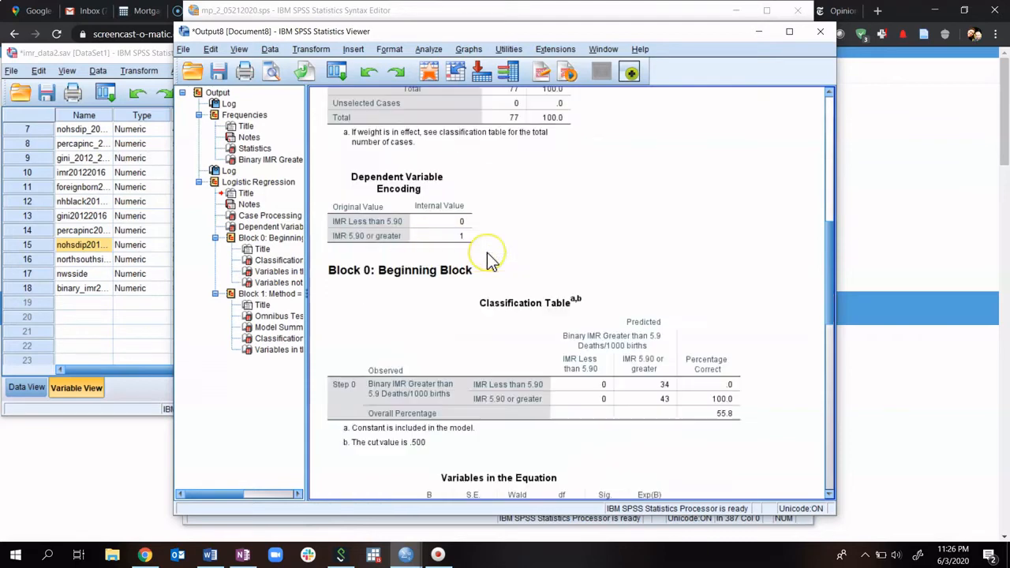
{"action": "scroll", "coordinate": [484, 264], "scroll_direction": "up", "scroll_amount": 6}
{"action": "scroll", "coordinate": [482, 272], "scroll_direction": "down", "scroll_amount": 2}
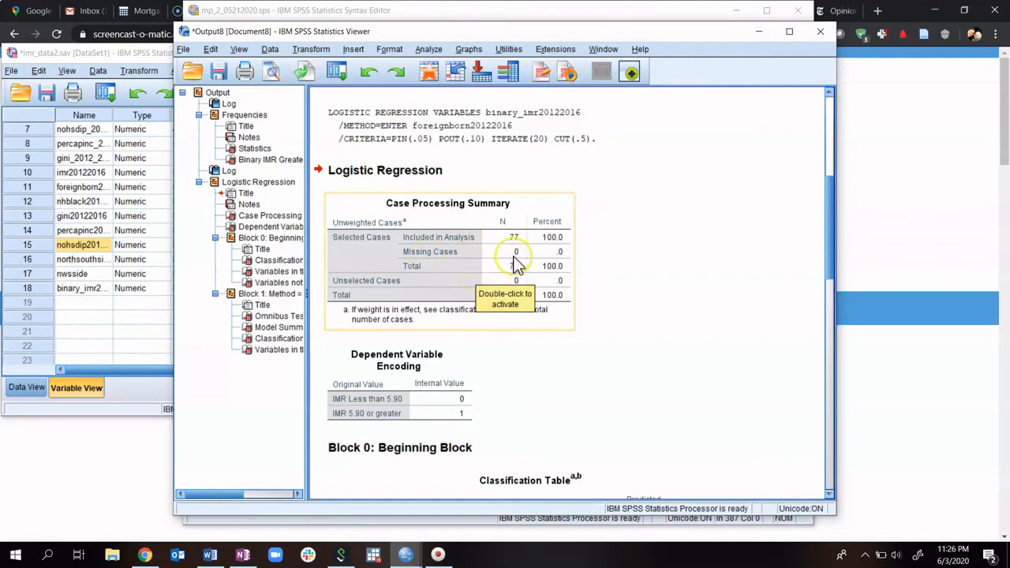
{"action": "scroll", "coordinate": [516, 265], "scroll_direction": "down", "scroll_amount": 3}
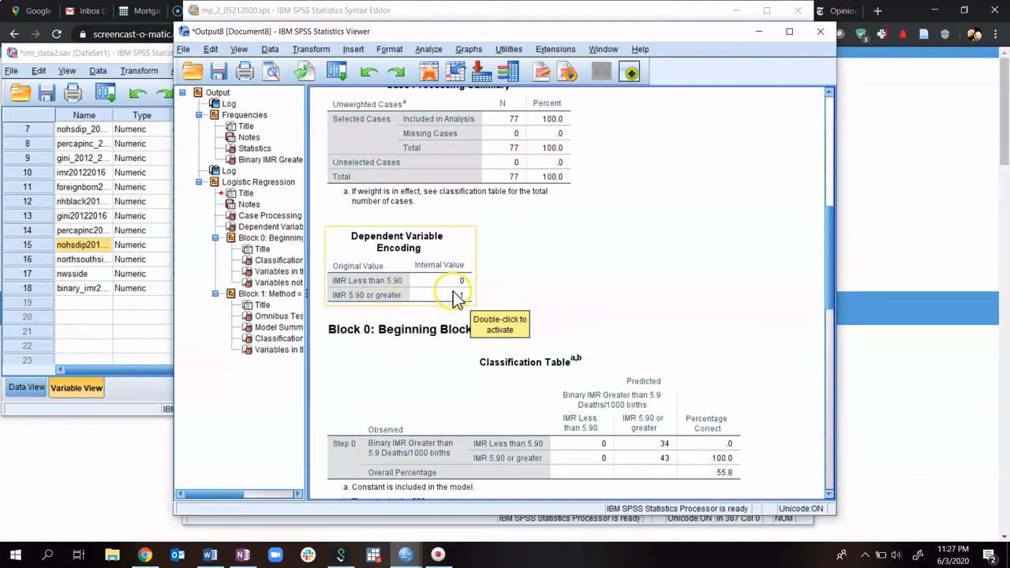
{"action": "scroll", "coordinate": [477, 294], "scroll_direction": "down", "scroll_amount": 3}
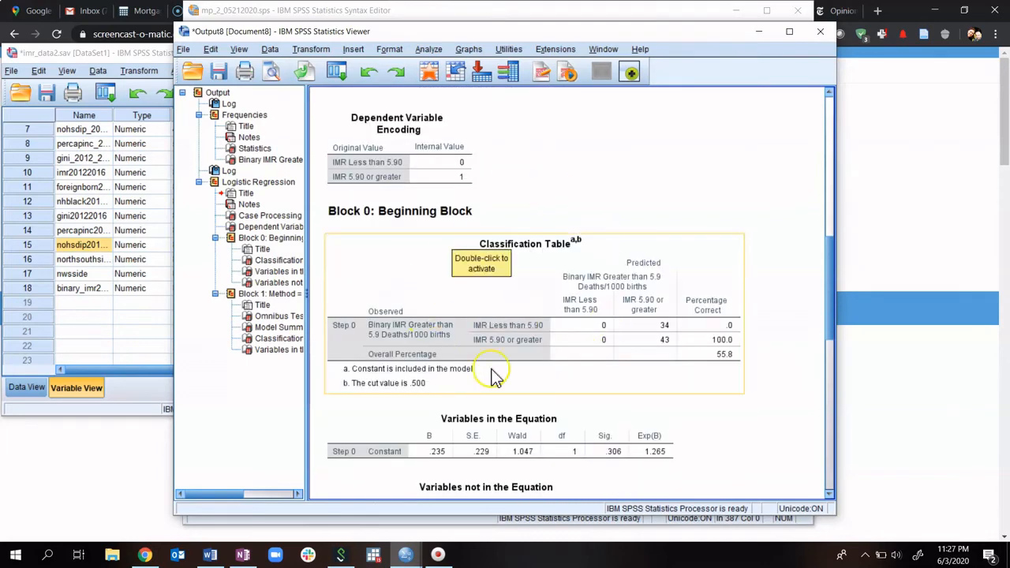
{"action": "scroll", "coordinate": [339, 240], "scroll_direction": "down", "scroll_amount": 8}
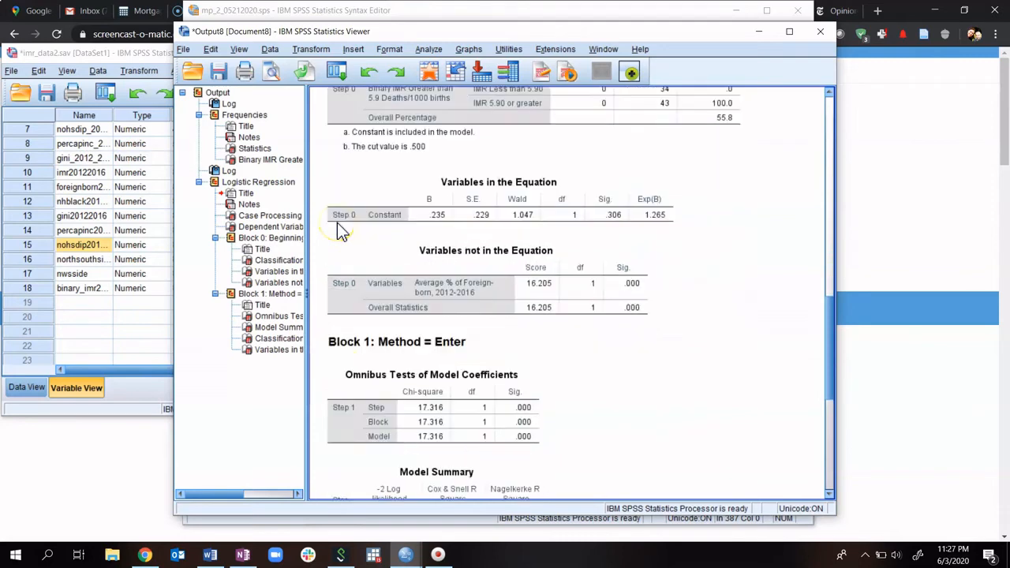
- Review the foreign-born logistic regression output from the Dependent Variable Encoding table through the Block 1 tables
{"action": "scroll", "coordinate": [384, 306], "scroll_direction": "up", "scroll_amount": 7}
{"action": "scroll", "coordinate": [386, 304], "scroll_direction": "up", "scroll_amount": 7}
{"action": "scroll", "coordinate": [394, 292], "scroll_direction": "down", "scroll_amount": 4}
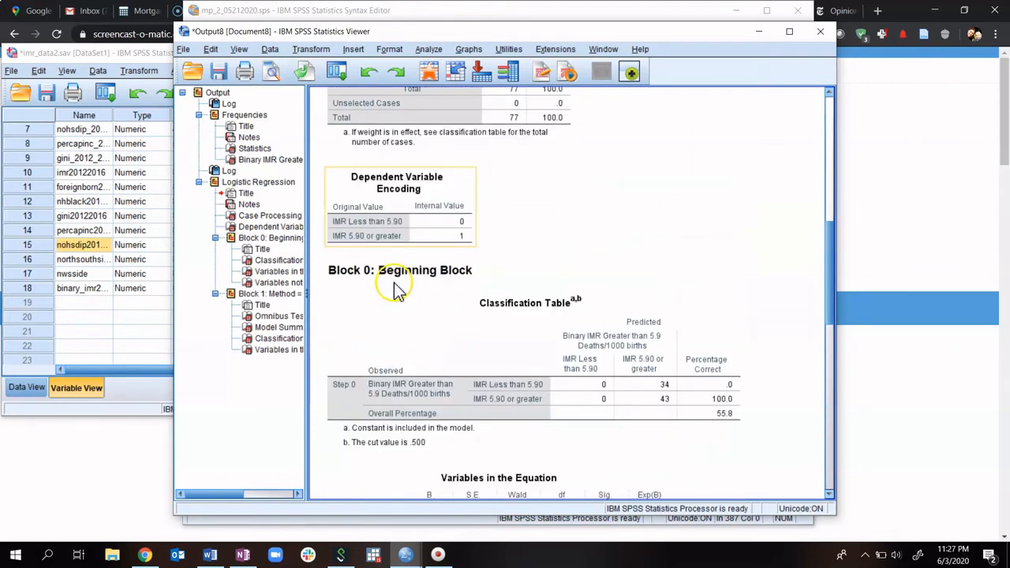
{"action": "scroll", "coordinate": [405, 272], "scroll_direction": "down", "scroll_amount": 3}
{"action": "scroll", "coordinate": [478, 291], "scroll_direction": "down", "scroll_amount": 3}
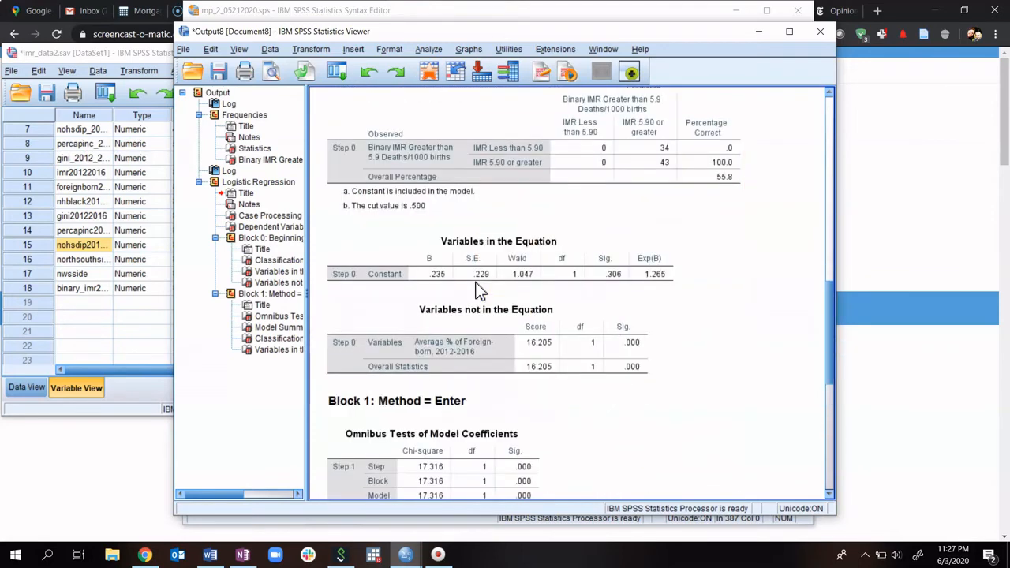
{"action": "scroll", "coordinate": [478, 290], "scroll_direction": "down", "scroll_amount": 2}
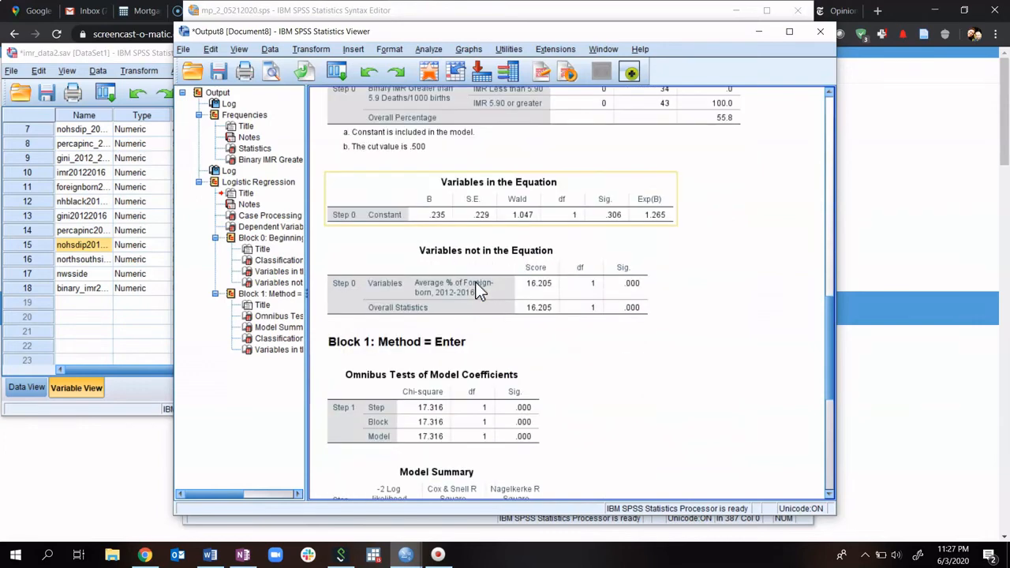
{"action": "scroll", "coordinate": [478, 290], "scroll_direction": "down", "scroll_amount": 1}
{"action": "scroll", "coordinate": [479, 290], "scroll_direction": "down", "scroll_amount": 1}
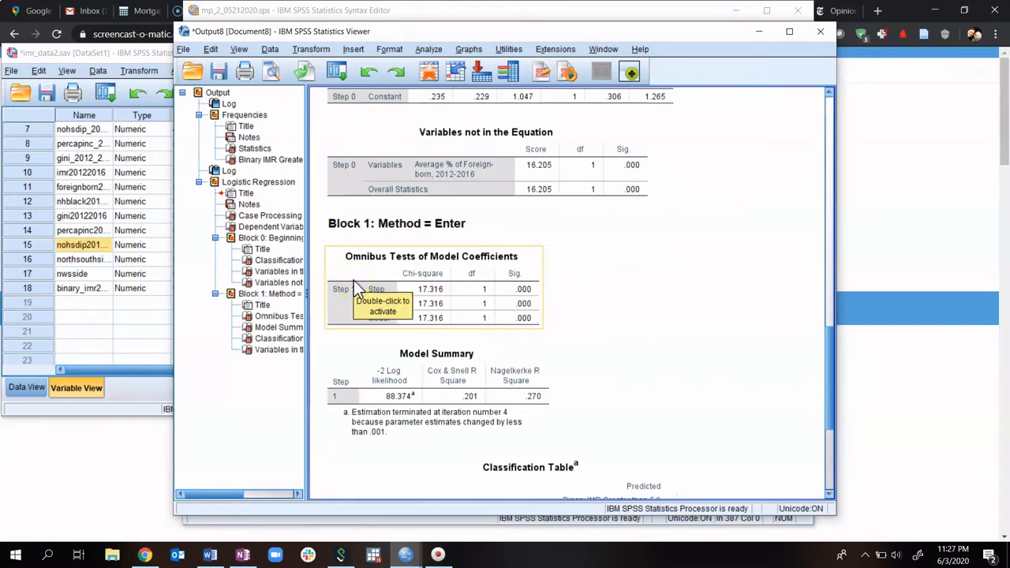
{"action": "scroll", "coordinate": [483, 290], "scroll_direction": "down", "scroll_amount": 1}
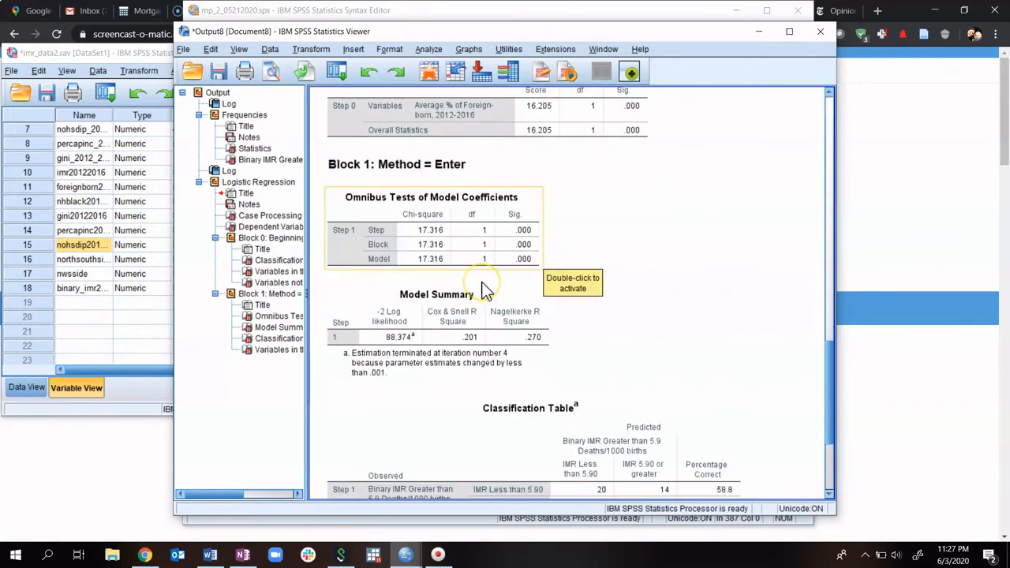
{"action": "scroll", "coordinate": [485, 289], "scroll_direction": "down", "scroll_amount": 3}
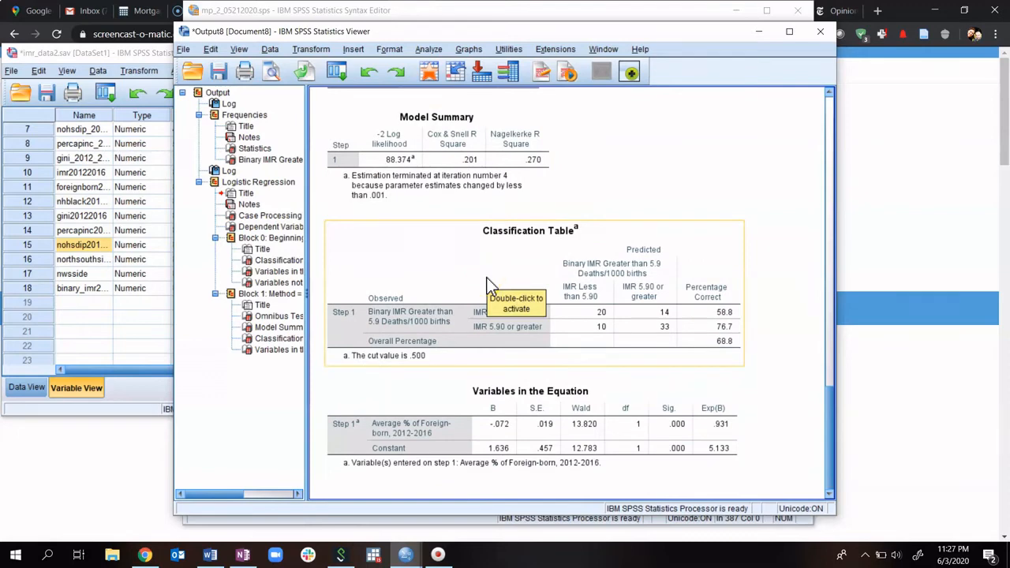
- Examine the foreign-born model's Model Summary, Block 1 Classification Table, and B, Sig. and Exp(B) values in Variables in the Equation
{"action": "scroll", "coordinate": [487, 284], "scroll_direction": "up", "scroll_amount": 1}
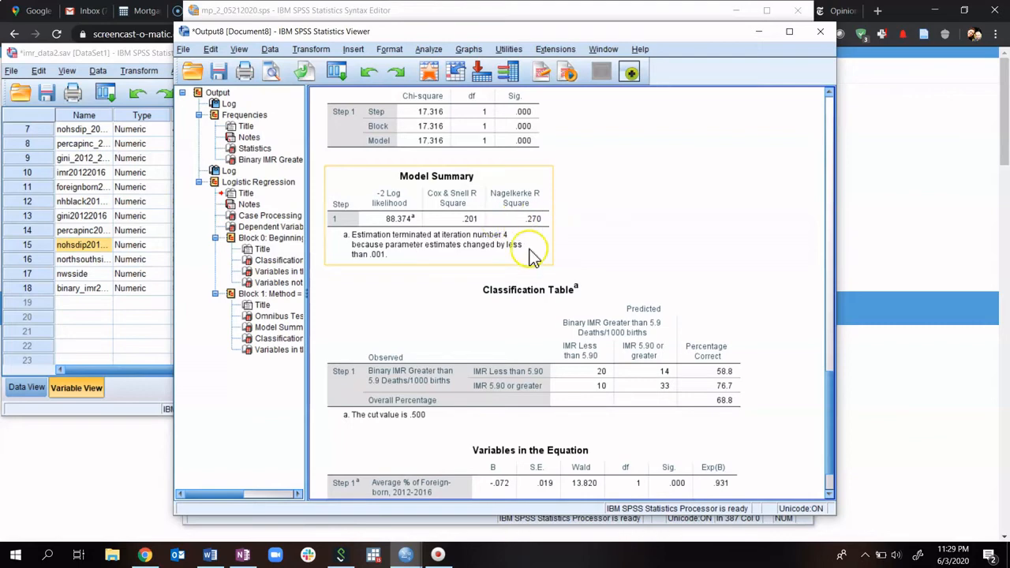
{"action": "scroll", "coordinate": [411, 240], "scroll_direction": "down", "scroll_amount": 1}
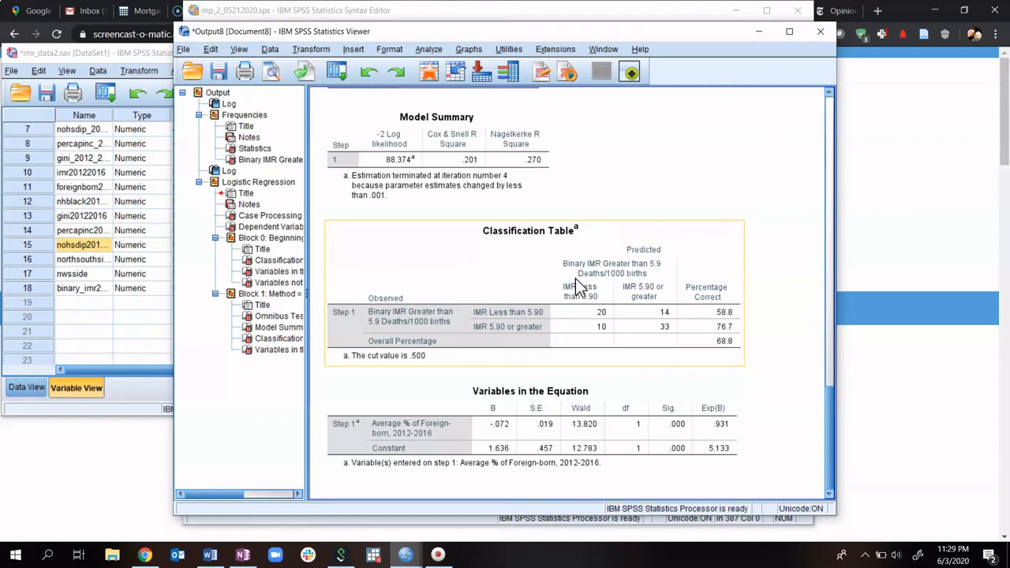
{"action": "left_click", "coordinate": [569, 180]}
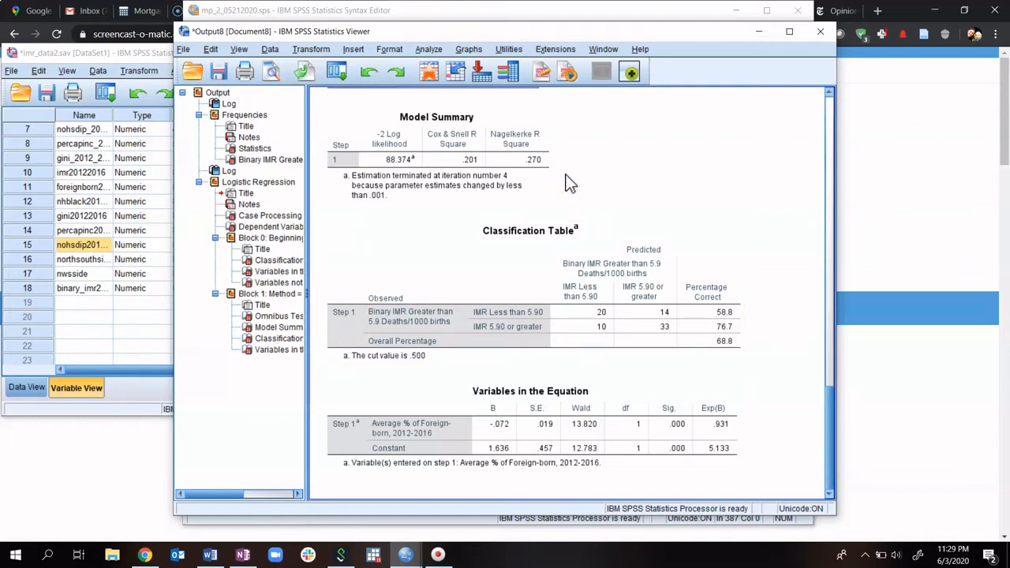
{"action": "left_click", "coordinate": [585, 244]}
{"action": "left_click", "coordinate": [613, 359]}
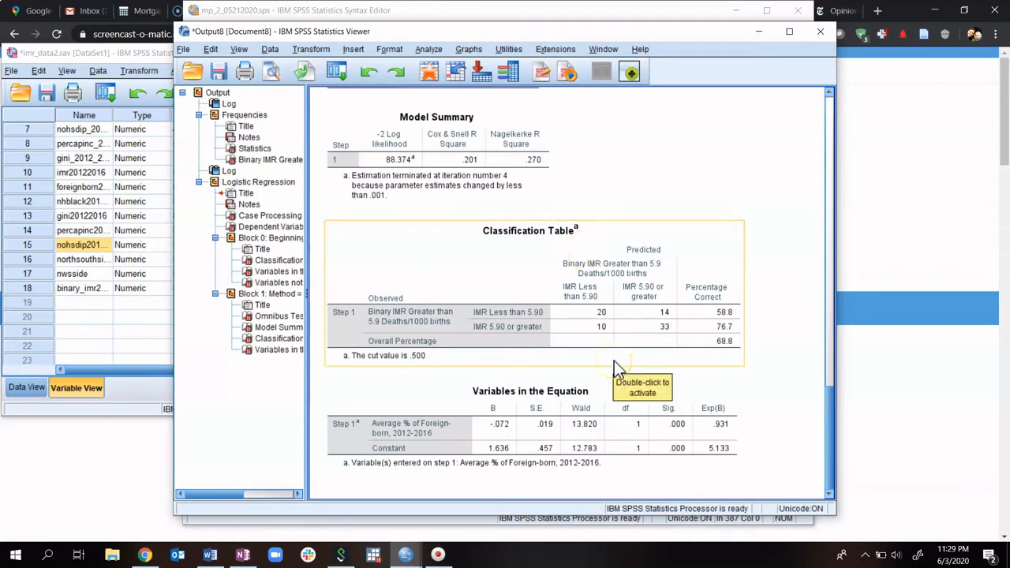
{"action": "left_click", "coordinate": [702, 380]}
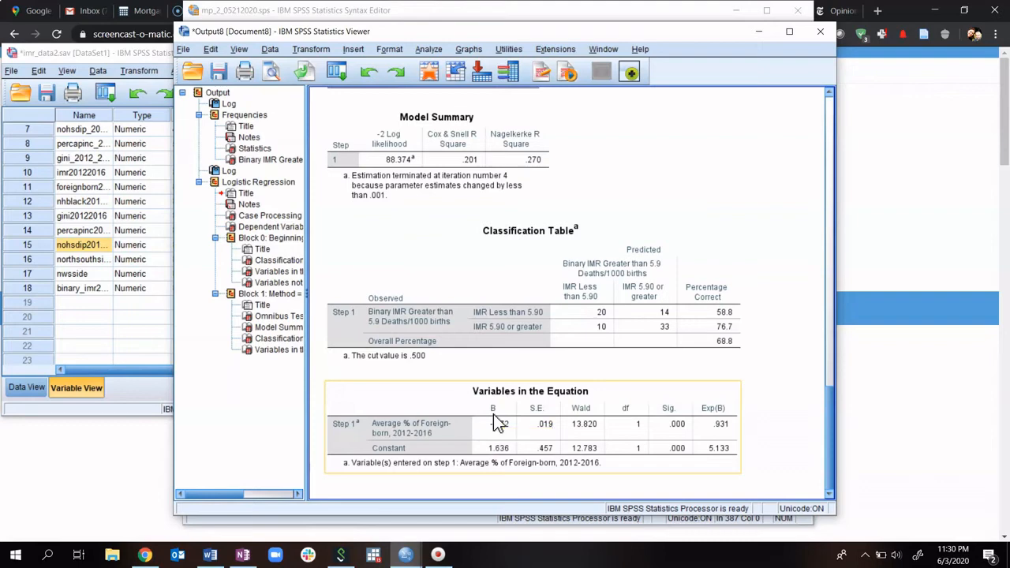
{"action": "left_click", "coordinate": [593, 225]}
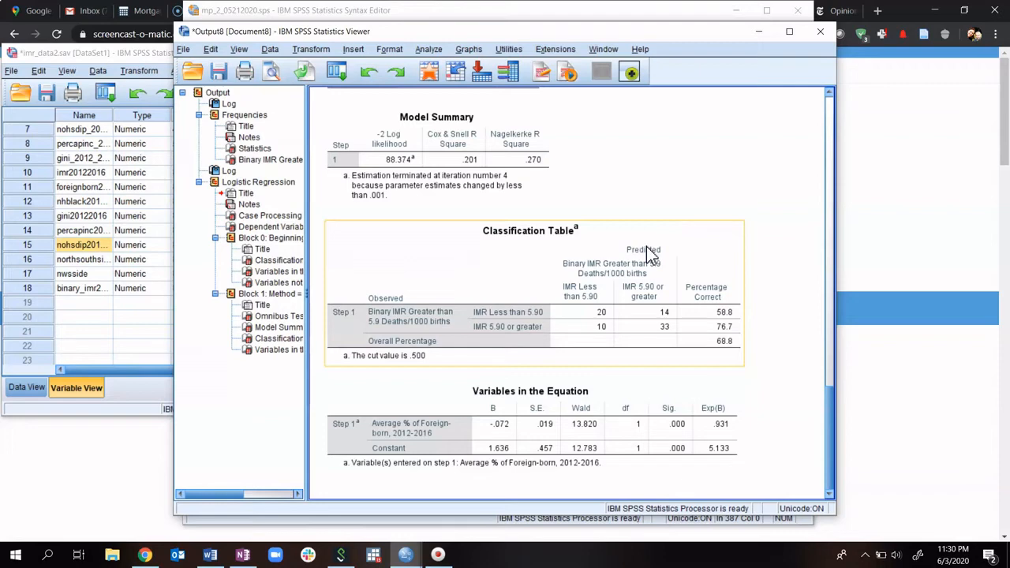
{"action": "left_click", "coordinate": [721, 428]}
{"action": "left_click", "coordinate": [606, 375]}
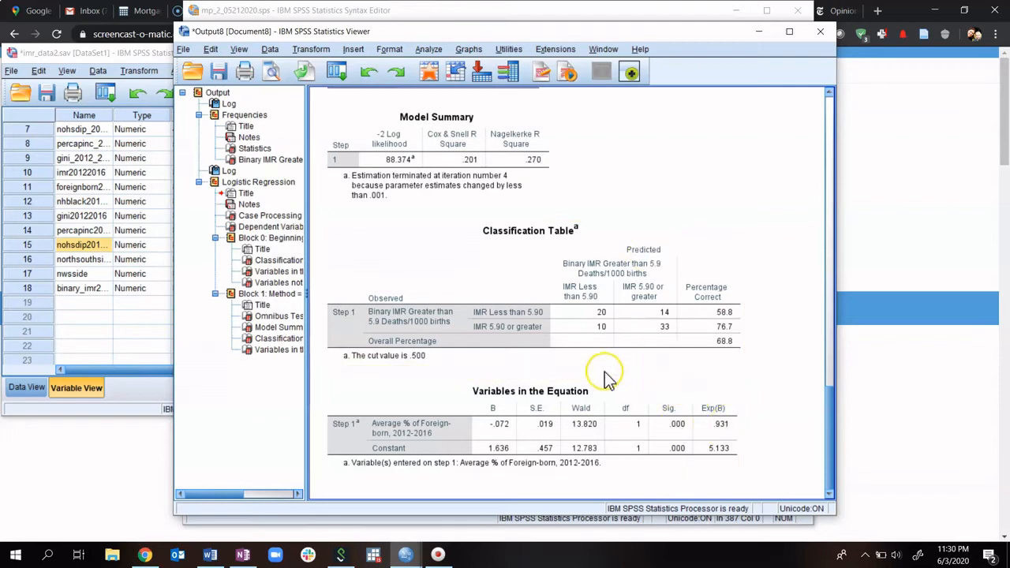
{"action": "left_click", "coordinate": [505, 438]}
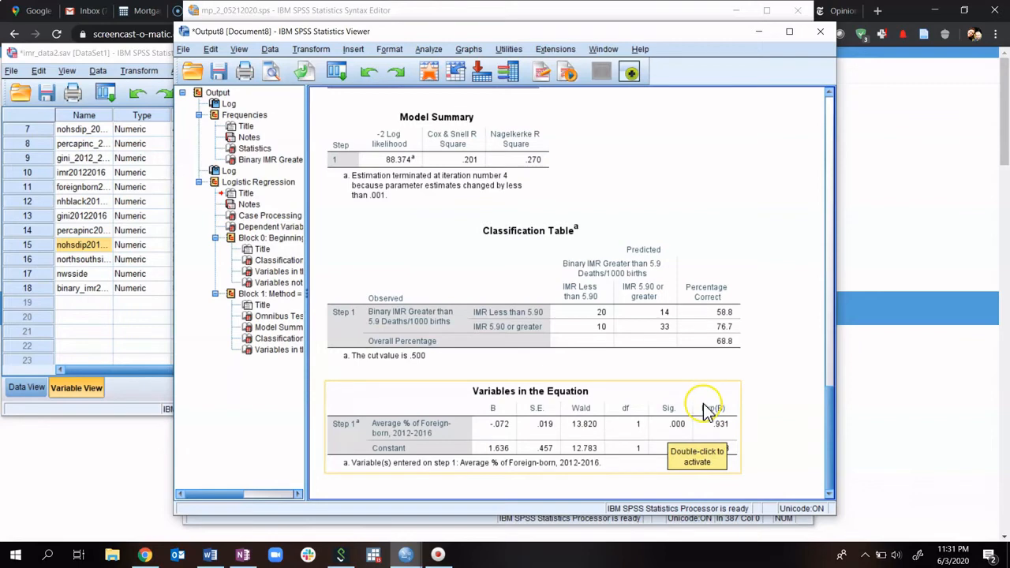
- Run the remaining binary_imr20122016 logistic regressions from the syntax file: nhblack20122016, gini20122016, percapinc20122016, nohsdip20122016, and the model with all five covariates
{"action": "left_click", "coordinate": [858, 367]}
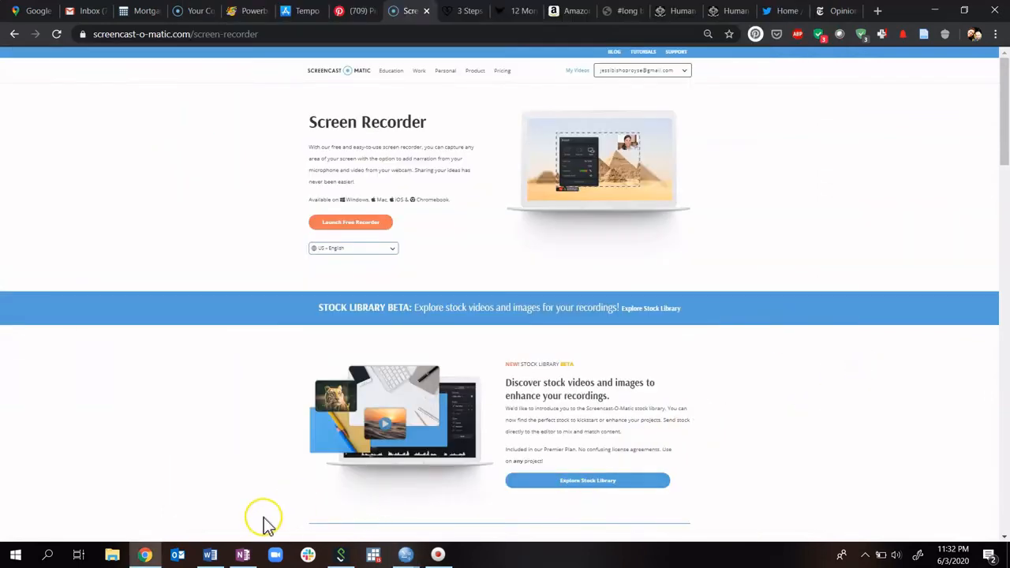
{"action": "left_click", "coordinate": [406, 553]}
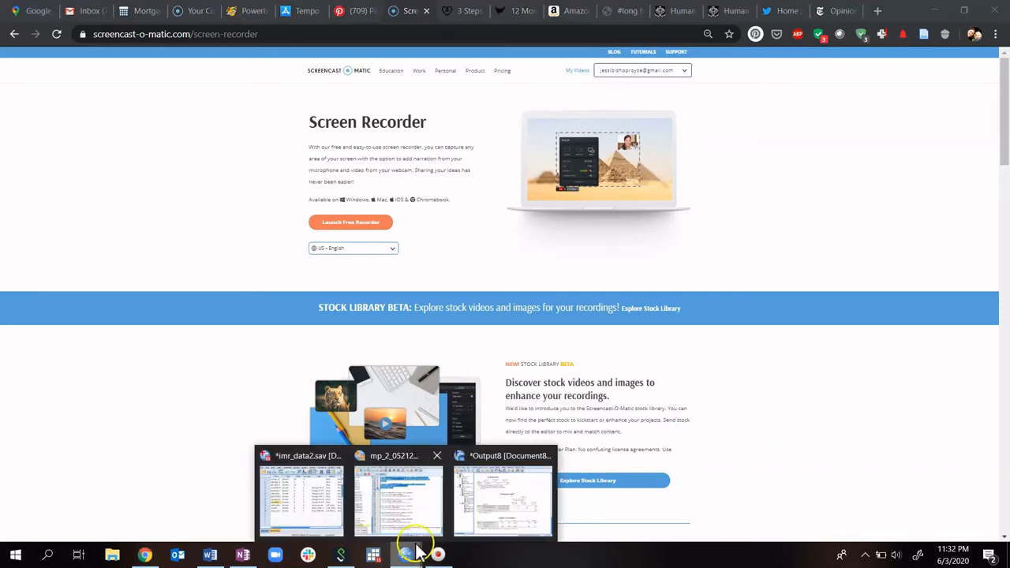
{"action": "left_click", "coordinate": [397, 508]}
{"action": "left_click", "coordinate": [399, 236]}
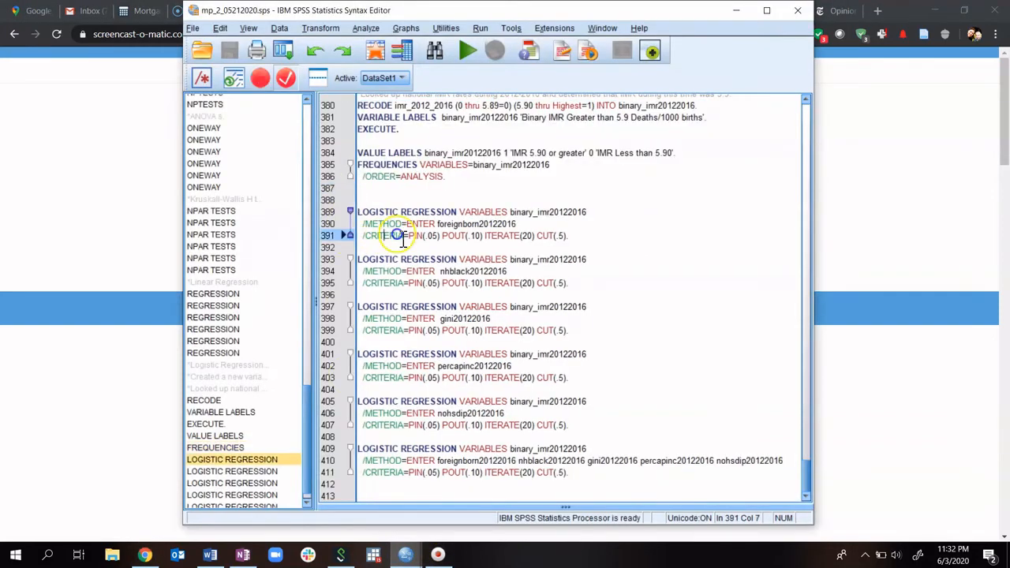
{"action": "left_click_drag", "start_coordinate": [358, 259], "coordinate": [575, 473]}
{"action": "left_click", "coordinate": [467, 50]}
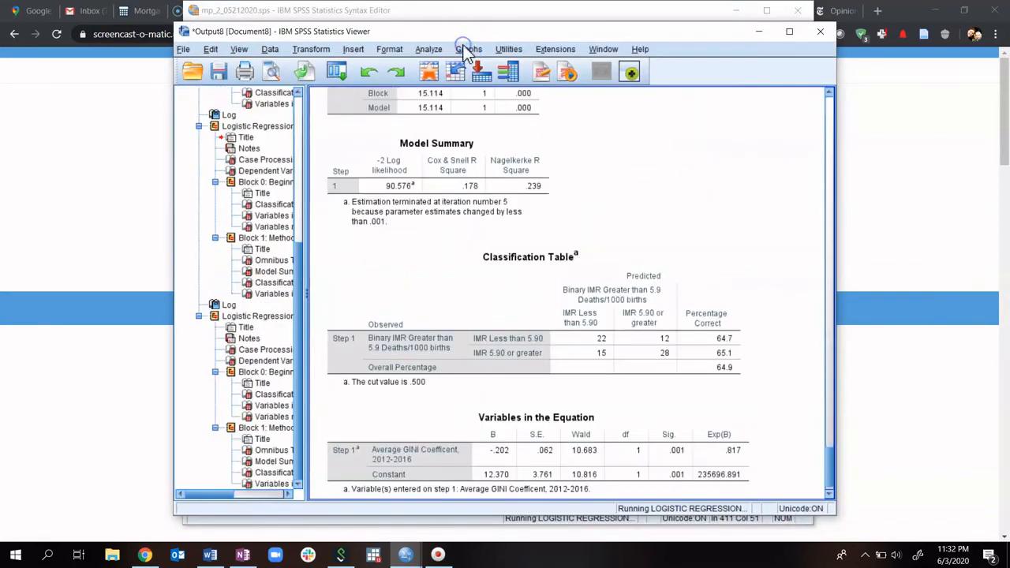
- Skim the per capita income model's Block 0 and Block 1 tables in the new logistic regression output
{"action": "mouse_move", "coordinate": [242, 555]}
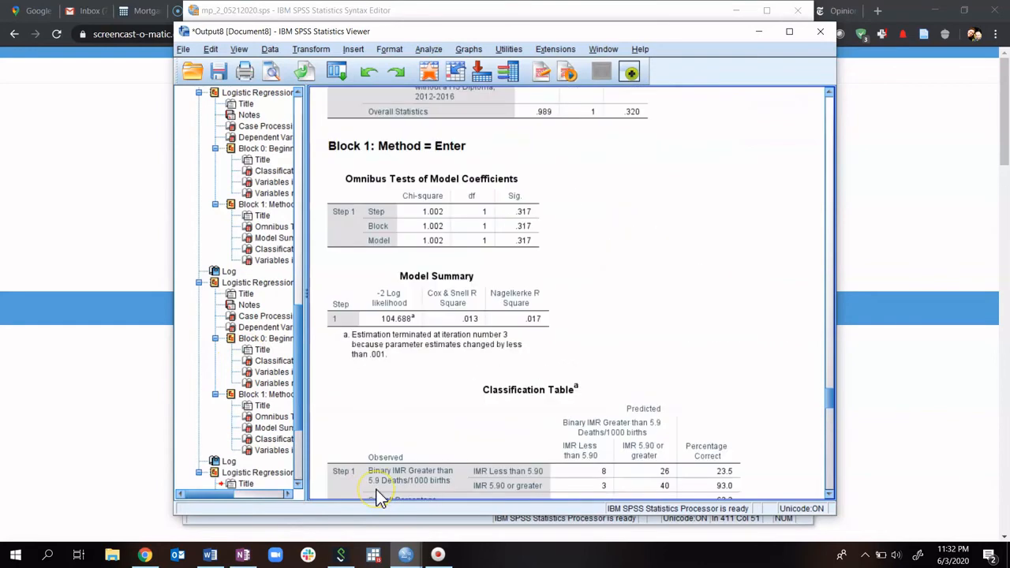
{"action": "scroll", "coordinate": [377, 497], "scroll_direction": "up", "scroll_amount": 15}
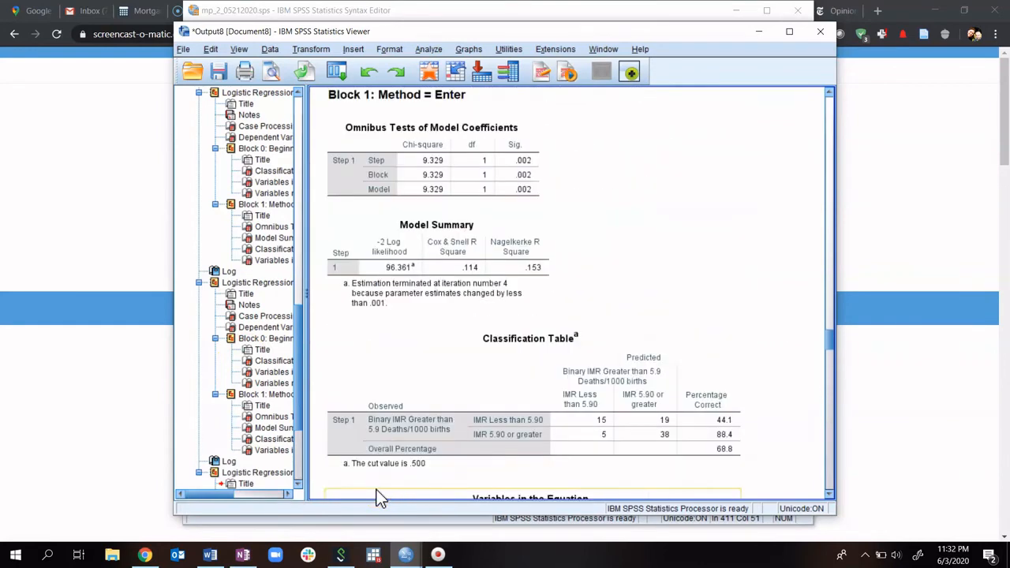
{"action": "scroll", "coordinate": [377, 497], "scroll_direction": "up", "scroll_amount": 2}
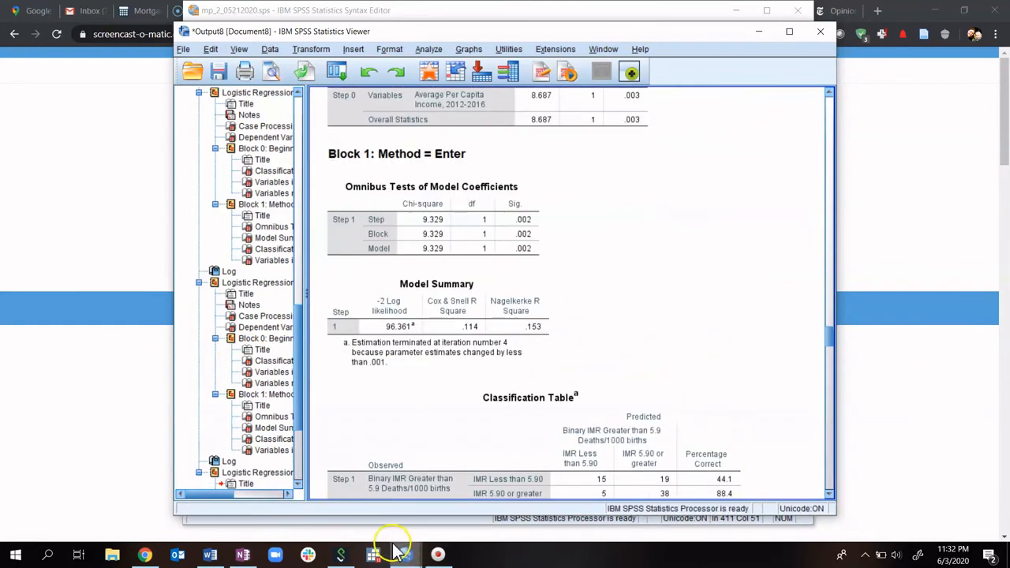
{"action": "left_click", "coordinate": [387, 465]}
{"action": "scroll", "coordinate": [421, 445], "scroll_direction": "down", "scroll_amount": 4}
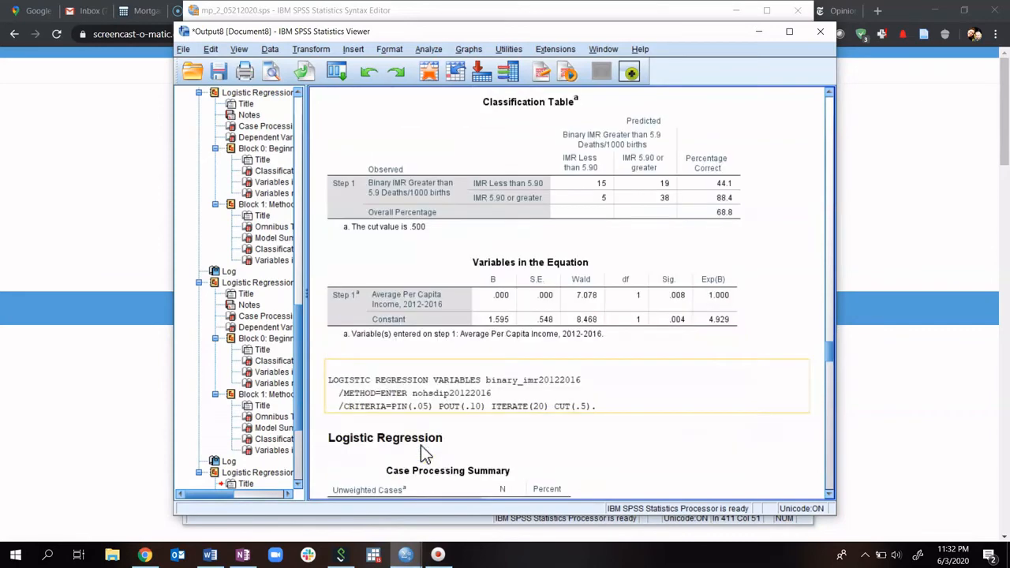
{"action": "scroll", "coordinate": [420, 446], "scroll_direction": "up", "scroll_amount": 3}
{"action": "scroll", "coordinate": [420, 446], "scroll_direction": "up", "scroll_amount": 4}
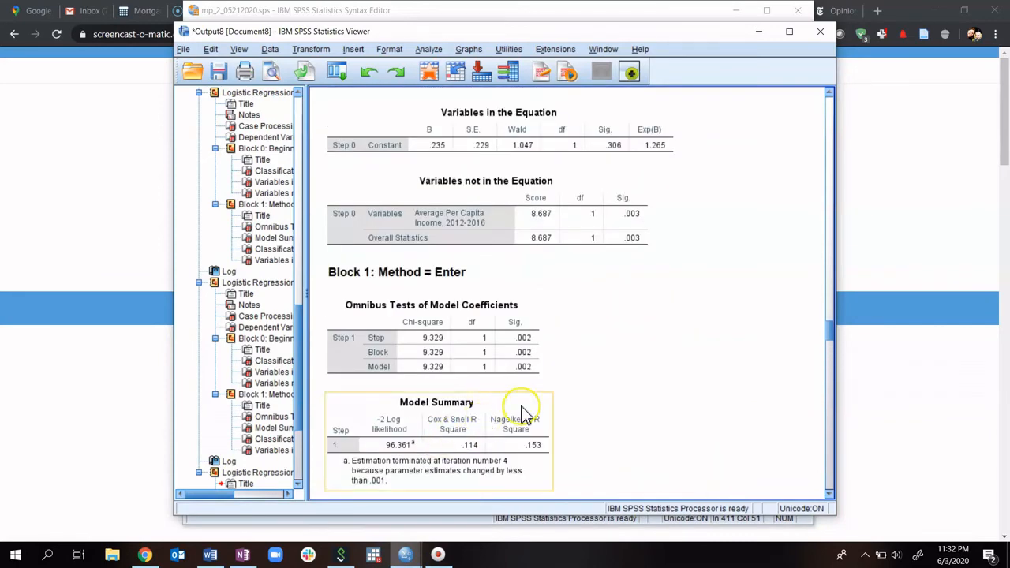
- Maximize the output viewer and go back through the results to the start of the nhblack20122016 logistic regression
{"action": "left_click", "coordinate": [788, 32]}
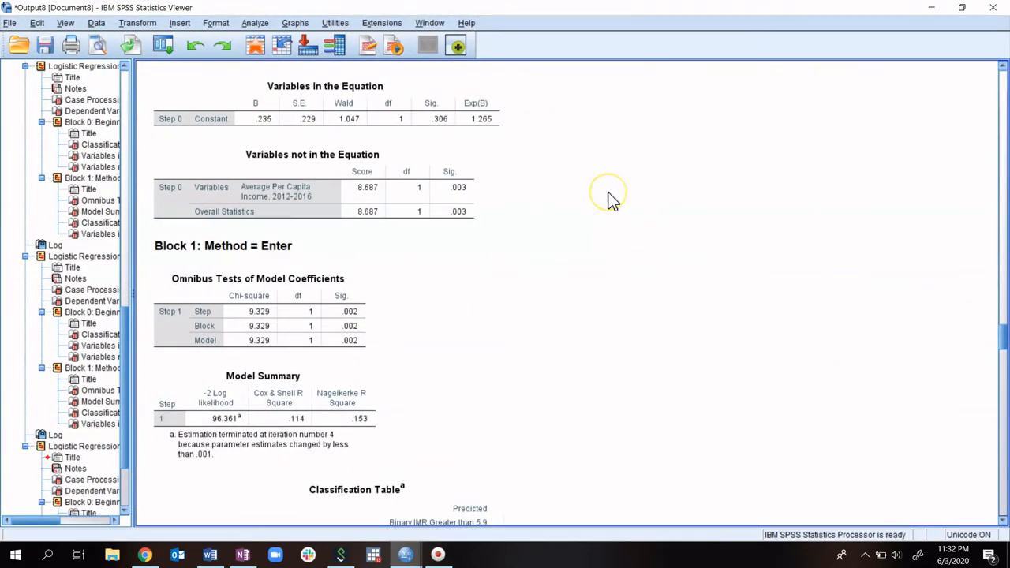
{"action": "scroll", "coordinate": [610, 200], "scroll_direction": "up", "scroll_amount": 6}
{"action": "scroll", "coordinate": [609, 200], "scroll_direction": "up", "scroll_amount": 4}
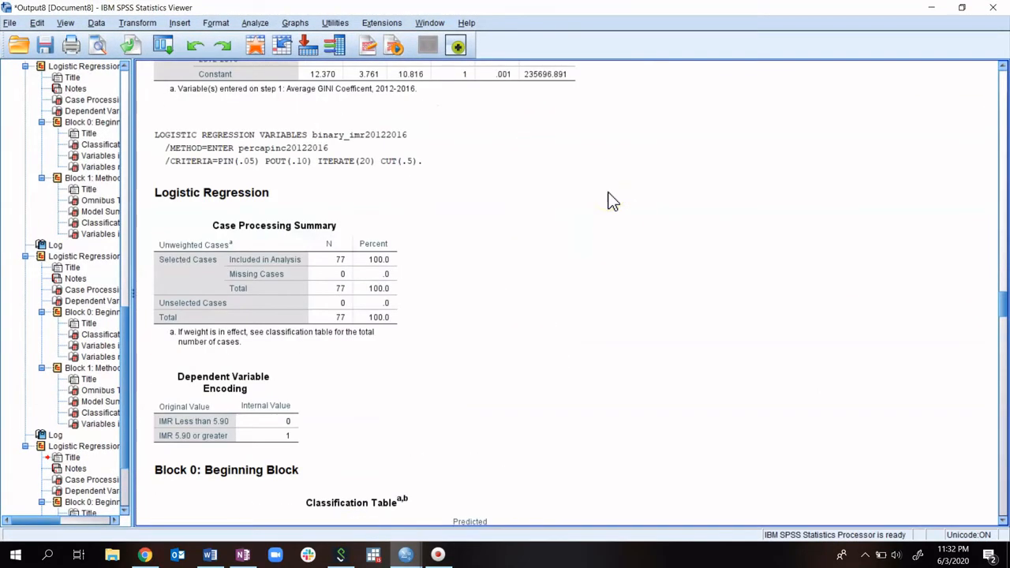
{"action": "scroll", "coordinate": [609, 200], "scroll_direction": "up", "scroll_amount": 12}
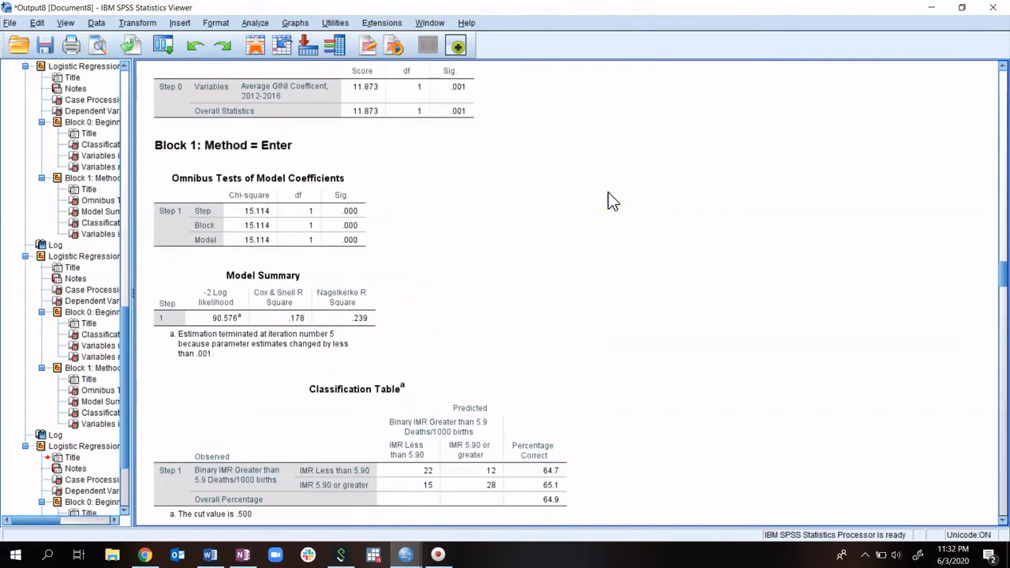
{"action": "scroll", "coordinate": [609, 200], "scroll_direction": "up", "scroll_amount": 1}
{"action": "scroll", "coordinate": [610, 200], "scroll_direction": "up", "scroll_amount": 11}
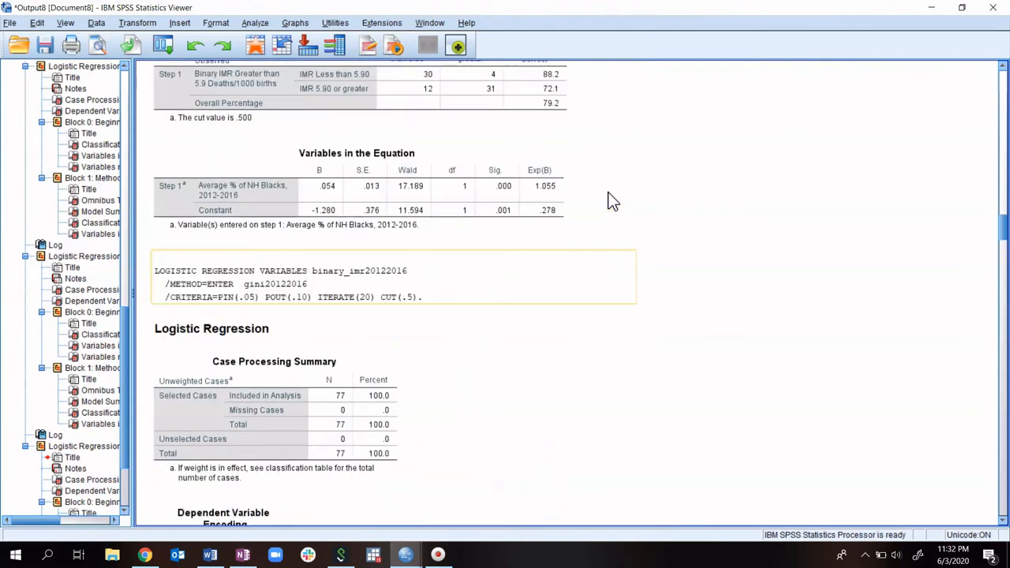
{"action": "scroll", "coordinate": [609, 201], "scroll_direction": "up", "scroll_amount": 6}
{"action": "scroll", "coordinate": [610, 201], "scroll_direction": "up", "scroll_amount": 3}
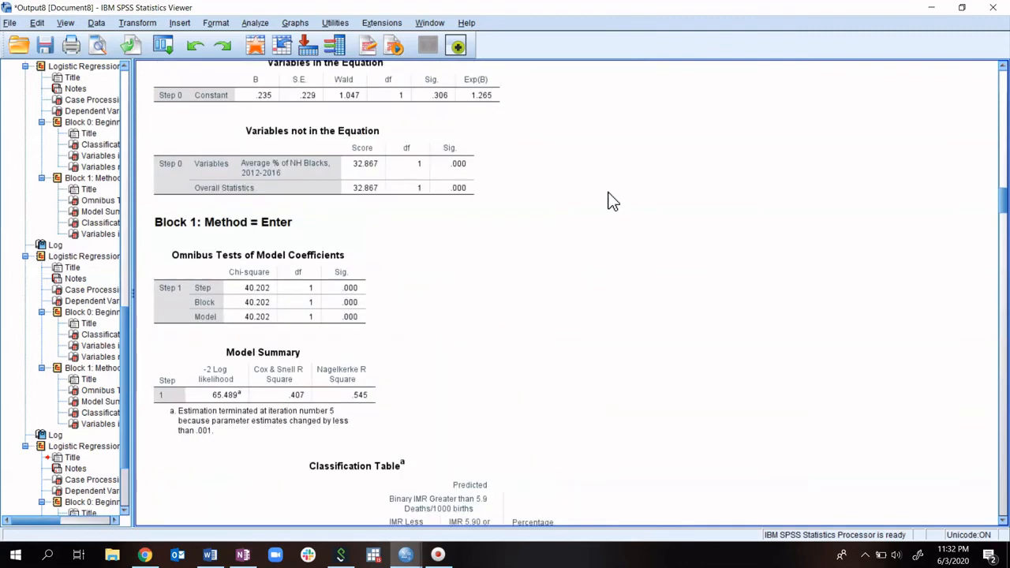
{"action": "scroll", "coordinate": [610, 201], "scroll_direction": "up", "scroll_amount": 1}
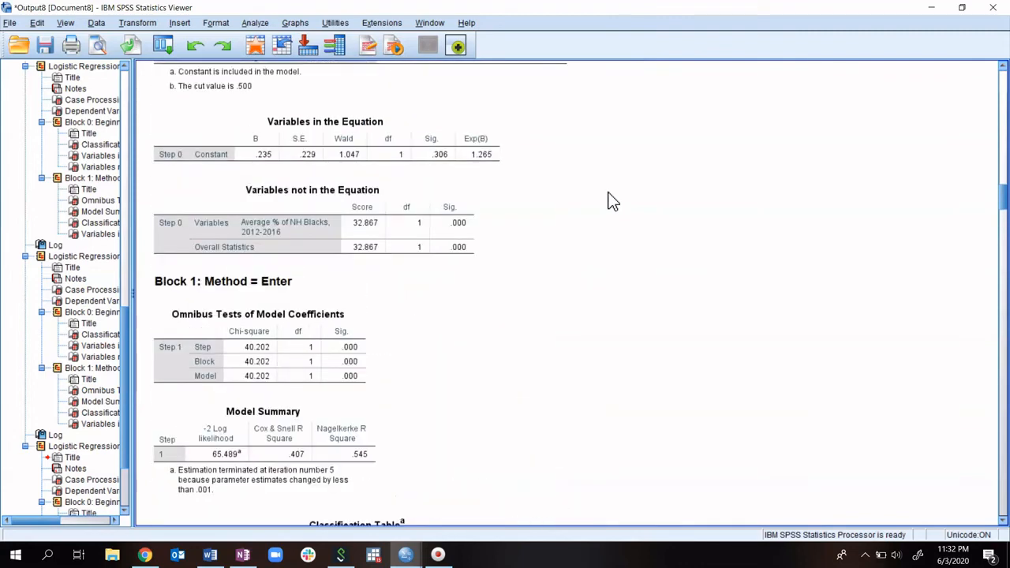
{"action": "scroll", "coordinate": [615, 198], "scroll_direction": "up", "scroll_amount": 5}
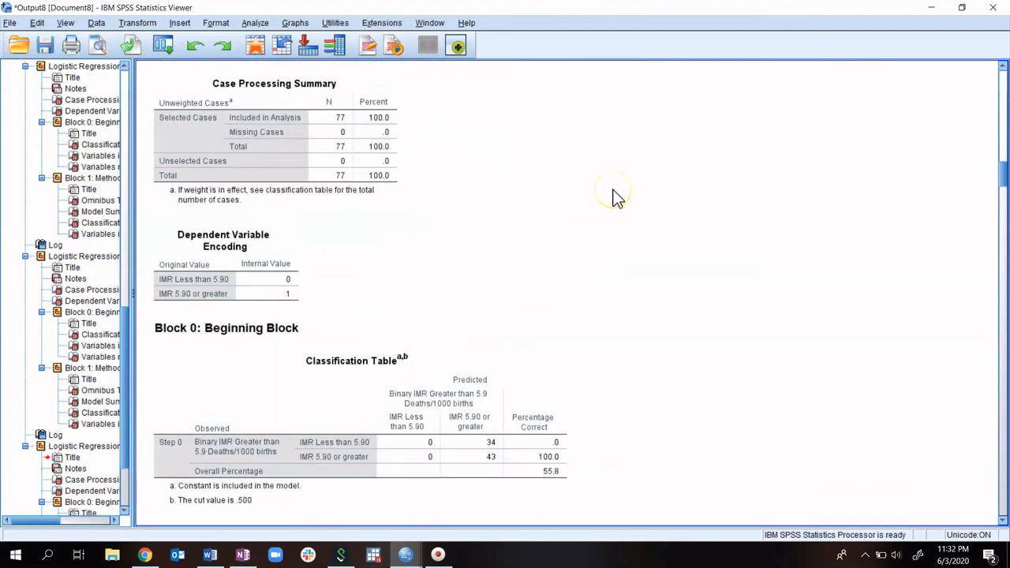
{"action": "scroll", "coordinate": [615, 199], "scroll_direction": "up", "scroll_amount": 3}
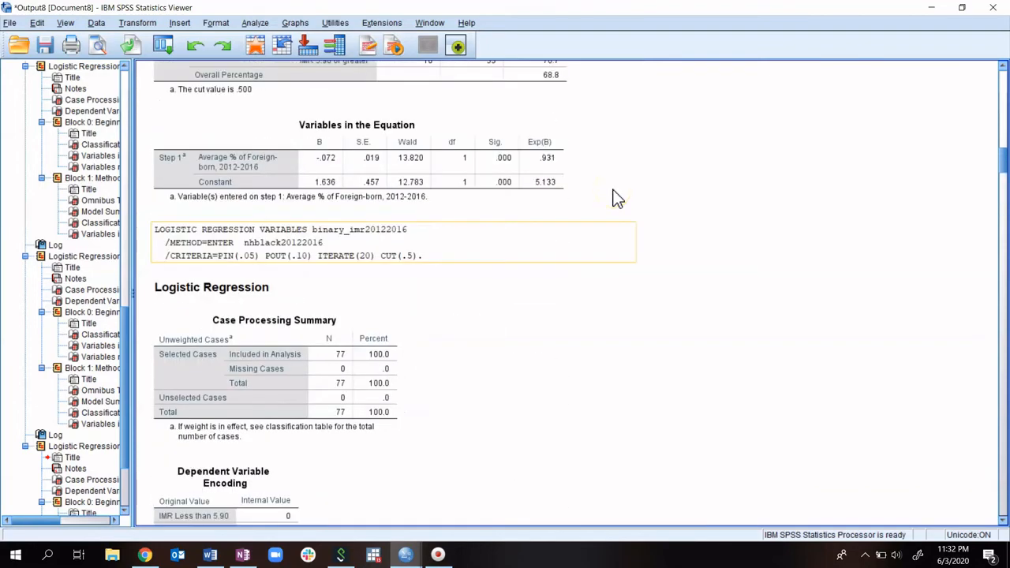
- Review the nhblack20122016 model's Case Processing Summary, Dependent Variable Encoding, and Block 0 Classification Table
{"action": "scroll", "coordinate": [613, 203], "scroll_direction": "down", "scroll_amount": 3}
{"action": "scroll", "coordinate": [600, 221], "scroll_direction": "down", "scroll_amount": 1}
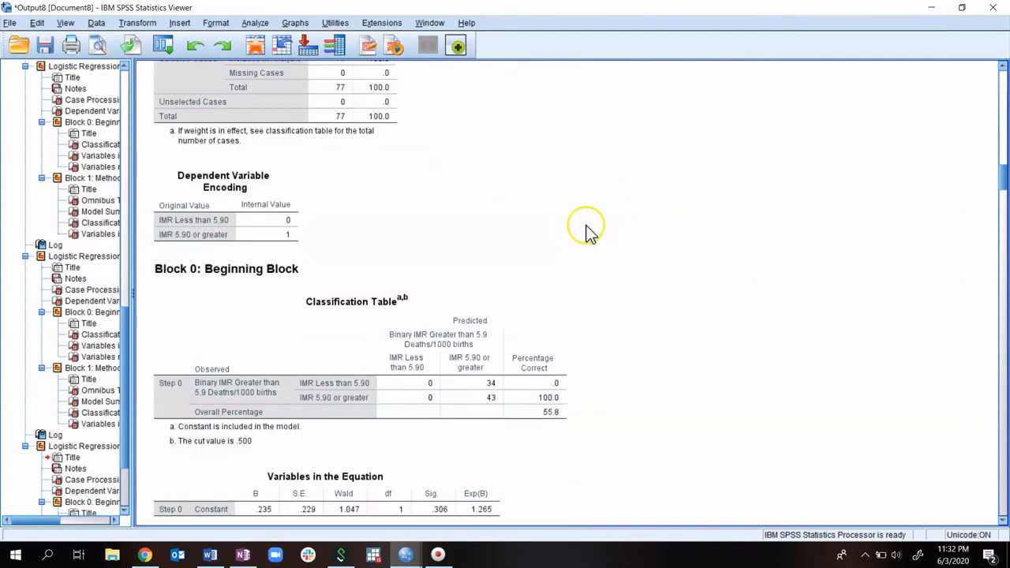
{"action": "scroll", "coordinate": [590, 229], "scroll_direction": "down", "scroll_amount": 1}
{"action": "left_click", "coordinate": [368, 249]}
{"action": "scroll", "coordinate": [391, 296], "scroll_direction": "down", "scroll_amount": 1}
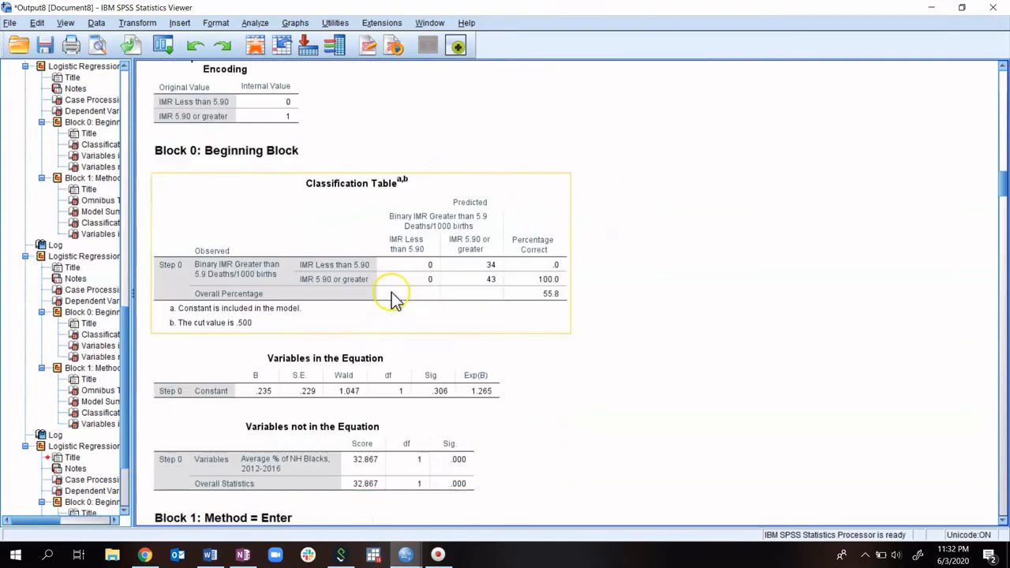
{"action": "scroll", "coordinate": [355, 289], "scroll_direction": "down", "scroll_amount": 1}
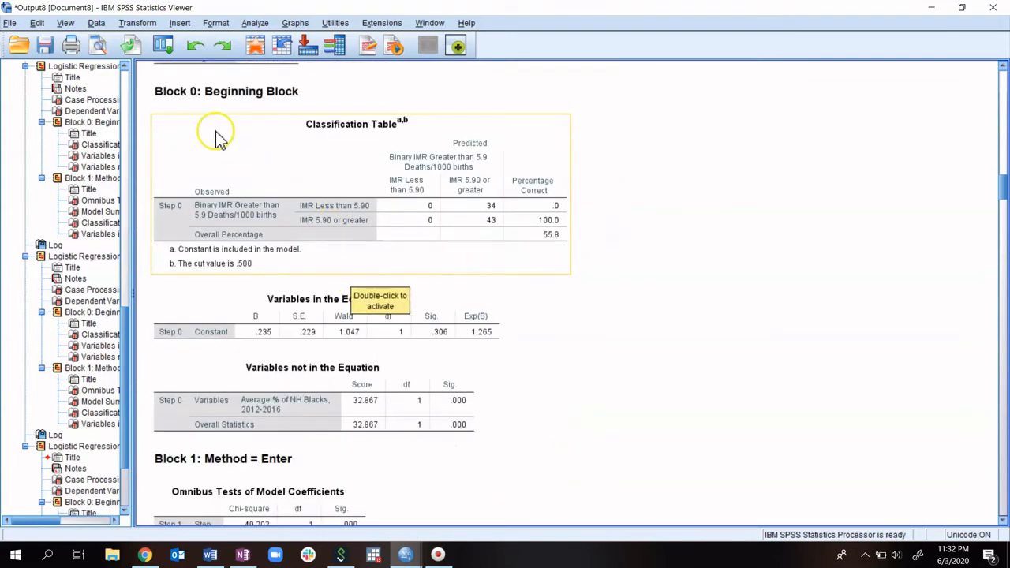
- Examine the nhblack20122016 model's Block 1 Omnibus Tests, Model Summary, Classification Table, and the Sig. and Exp(B) values in Variables in the Equation
{"action": "scroll", "coordinate": [296, 334], "scroll_direction": "down", "scroll_amount": 4}
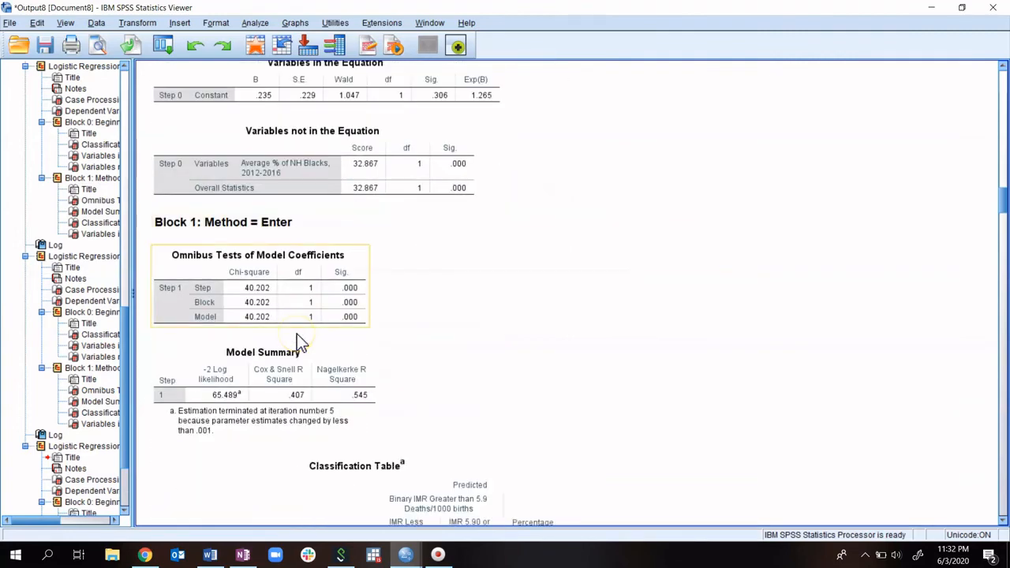
{"action": "scroll", "coordinate": [342, 323], "scroll_direction": "down", "scroll_amount": 2}
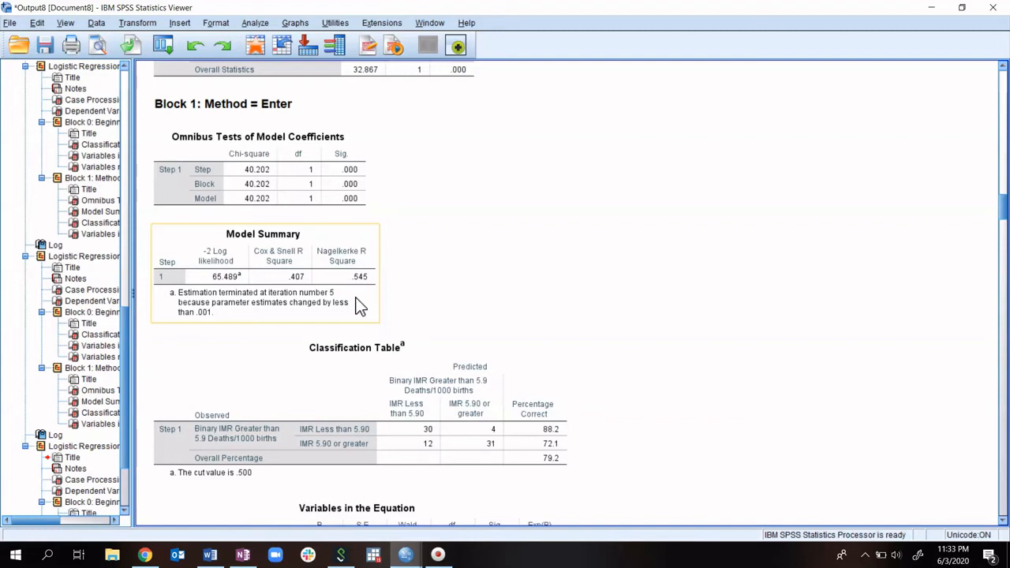
{"action": "scroll", "coordinate": [356, 305], "scroll_direction": "down", "scroll_amount": 3}
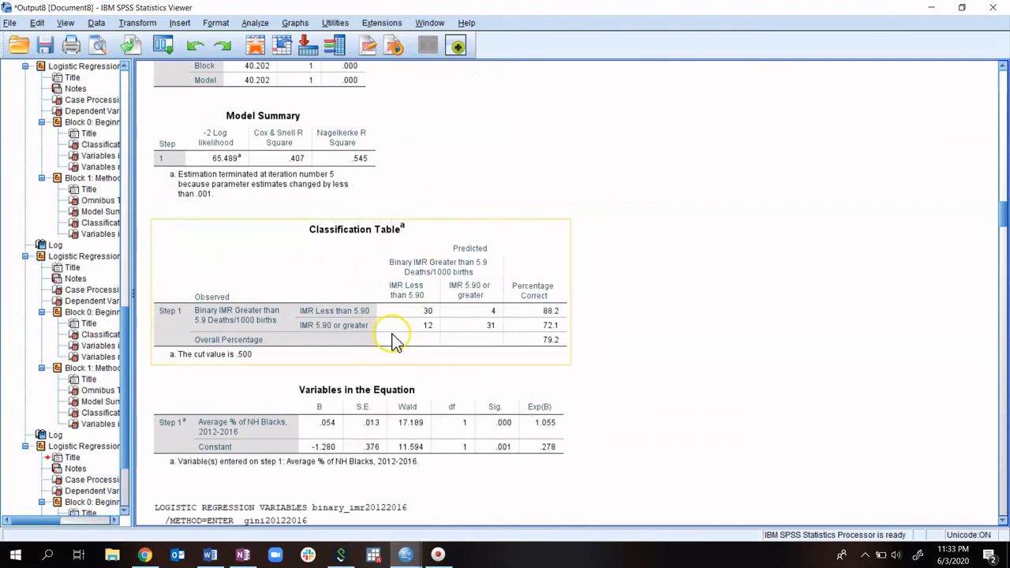
{"action": "scroll", "coordinate": [428, 343], "scroll_direction": "down", "scroll_amount": 3}
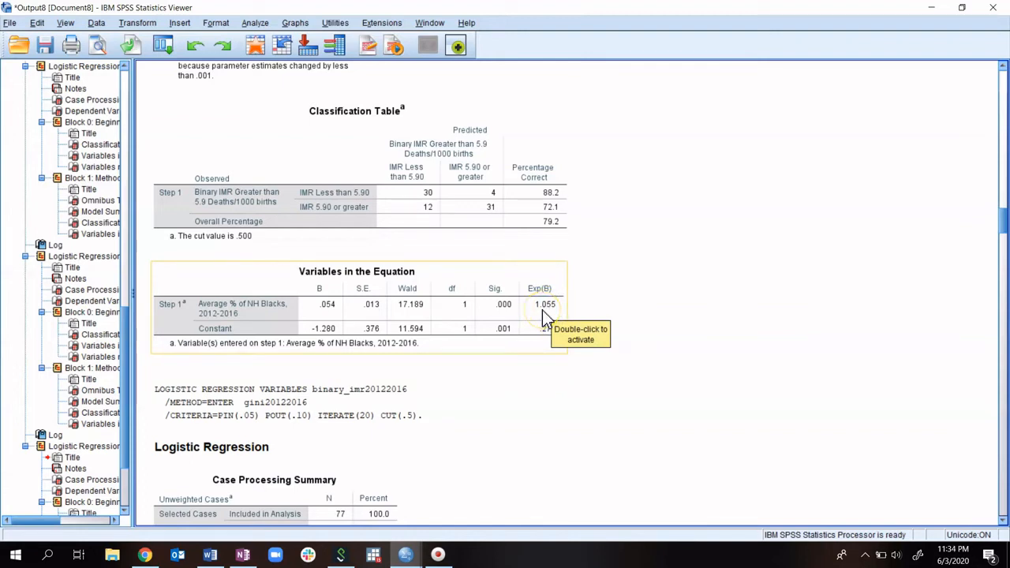
- Go on to the gini20122016 logistic regression and review its Block 0 tables and Block 1 Omnibus Tests of Model Coefficients
{"action": "scroll", "coordinate": [542, 315], "scroll_direction": "down", "scroll_amount": 3}
{"action": "scroll", "coordinate": [542, 312], "scroll_direction": "down", "scroll_amount": 14}
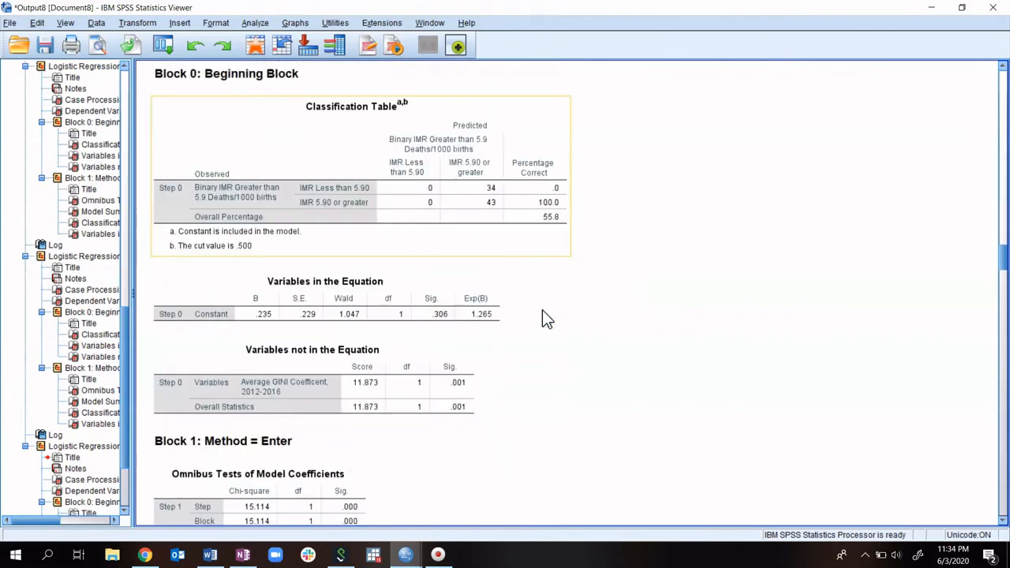
{"action": "scroll", "coordinate": [542, 310], "scroll_direction": "down", "scroll_amount": 6}
{"action": "scroll", "coordinate": [542, 310], "scroll_direction": "down", "scroll_amount": 2}
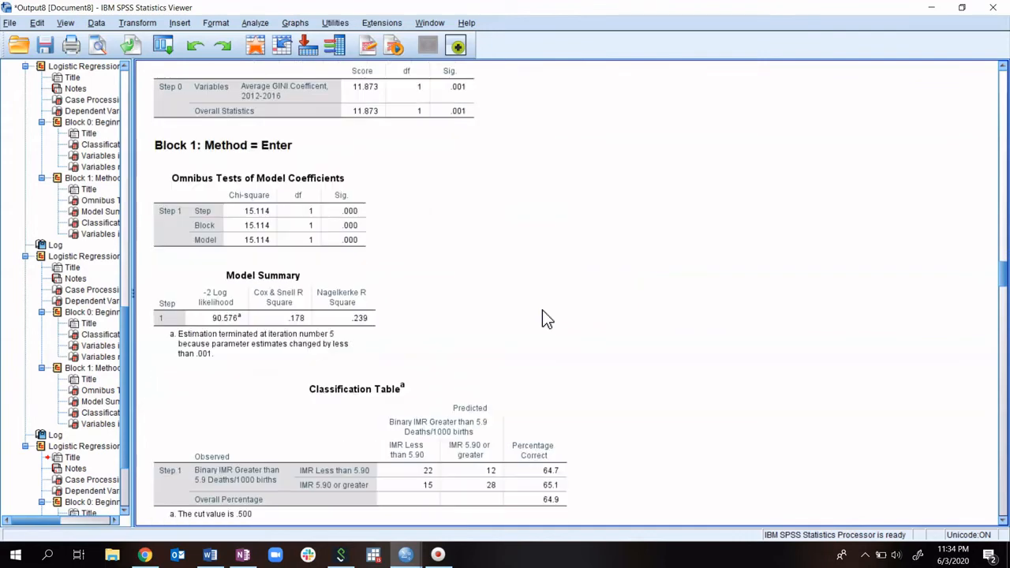
{"action": "scroll", "coordinate": [546, 317], "scroll_direction": "down", "scroll_amount": 1}
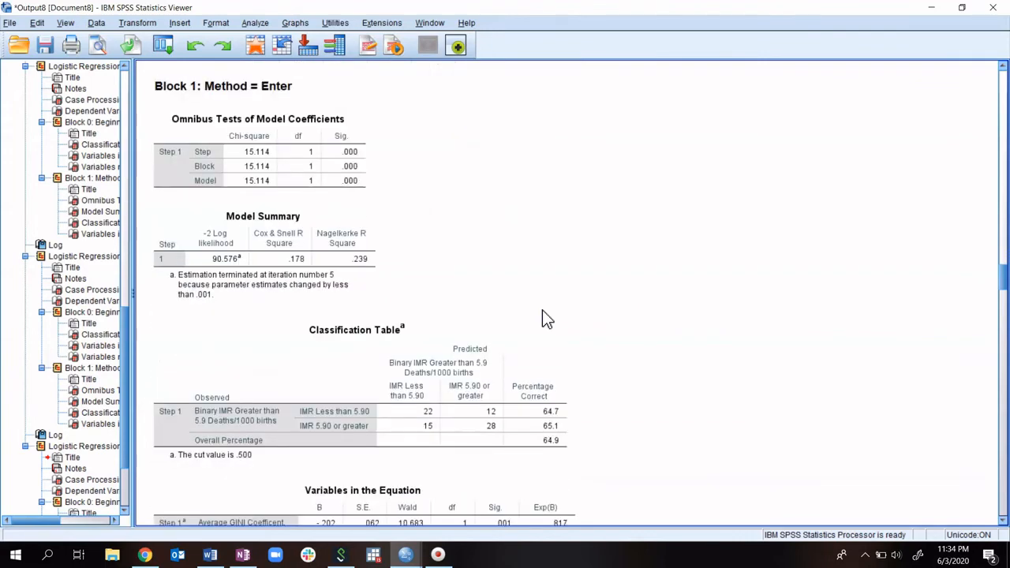
{"action": "scroll", "coordinate": [293, 177], "scroll_direction": "up", "scroll_amount": 3}
{"action": "scroll", "coordinate": [294, 184], "scroll_direction": "up", "scroll_amount": 1}
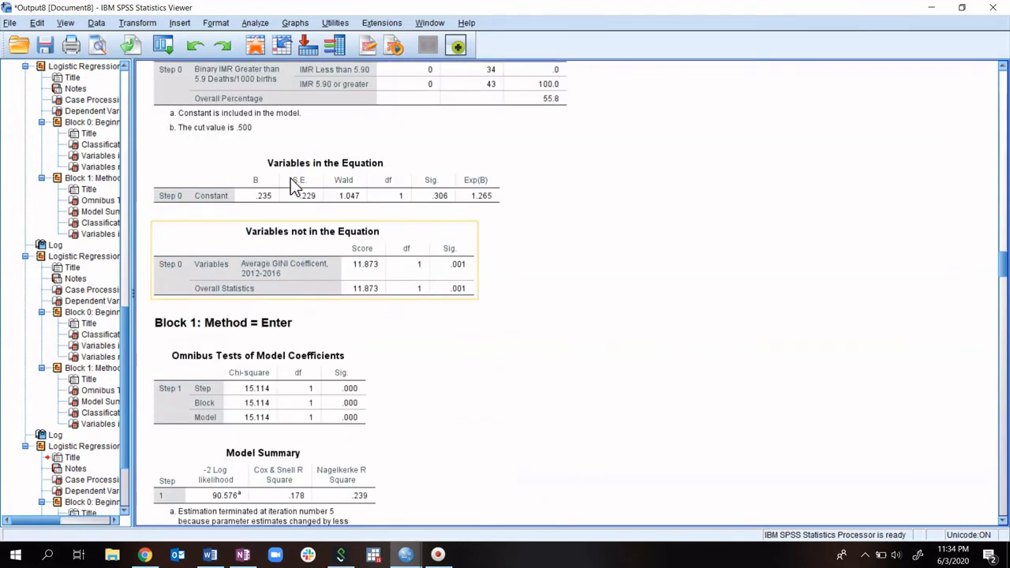
{"action": "scroll", "coordinate": [290, 177], "scroll_direction": "up", "scroll_amount": 1}
{"action": "scroll", "coordinate": [292, 177], "scroll_direction": "down", "scroll_amount": 6}
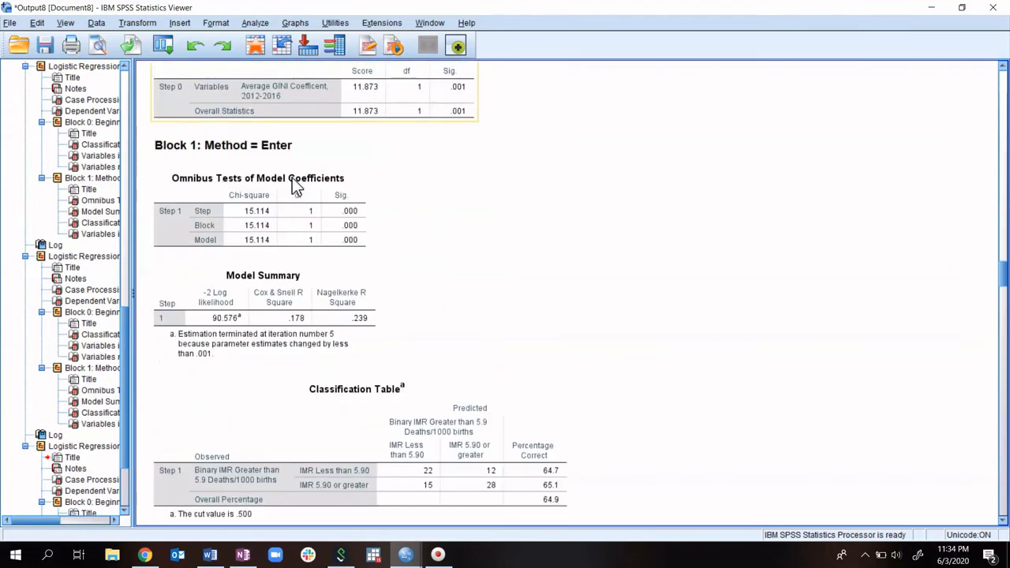
- Examine the GINI model's Nagelkerke R Square, Block 1 Classification Table, and B, Sig. and Exp(B) values in Variables in the Equation
{"action": "left_click", "coordinate": [292, 177]}
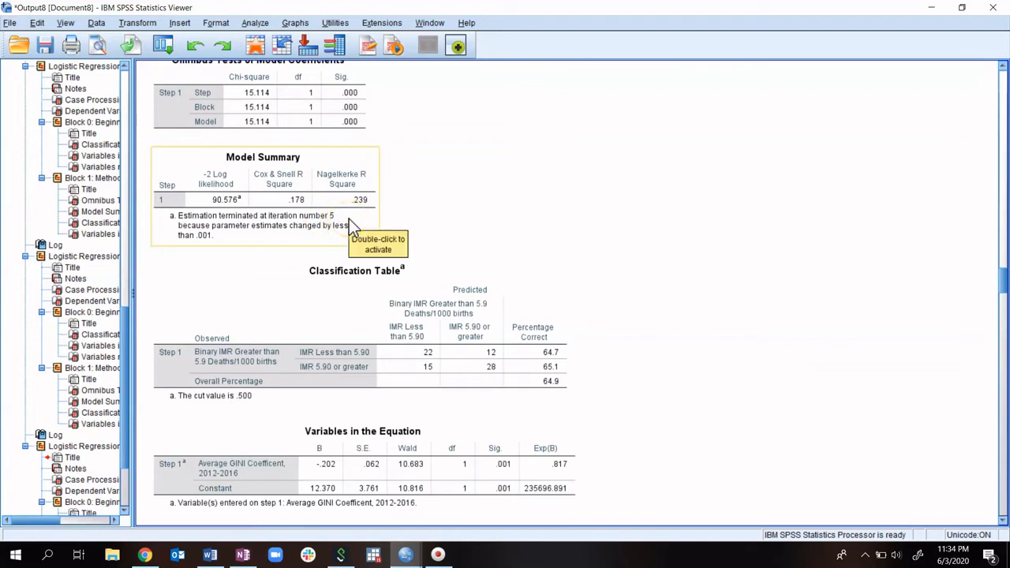
{"action": "left_click", "coordinate": [410, 239]}
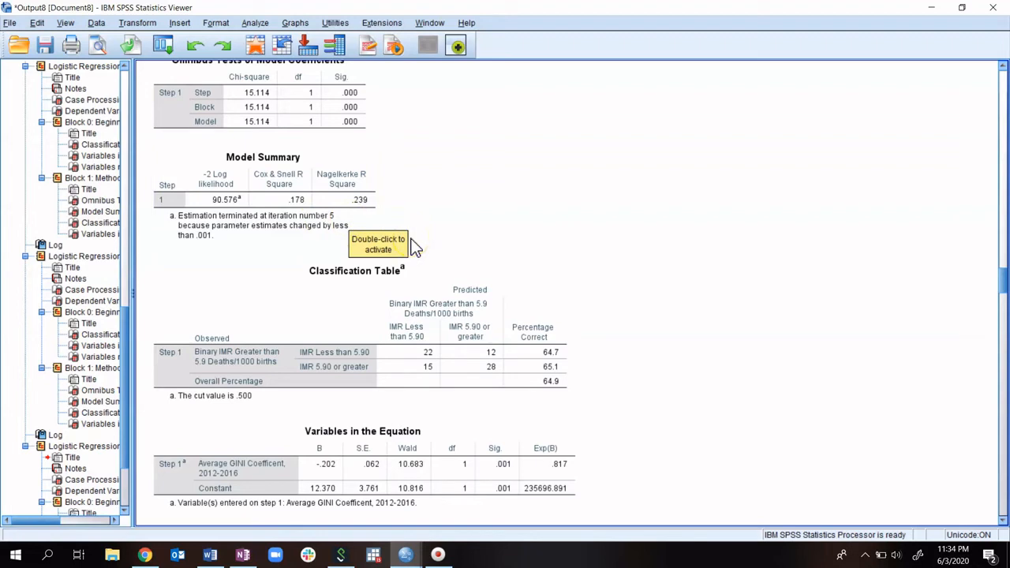
{"action": "left_click", "coordinate": [334, 238]}
{"action": "scroll", "coordinate": [307, 240], "scroll_direction": "up", "scroll_amount": 3}
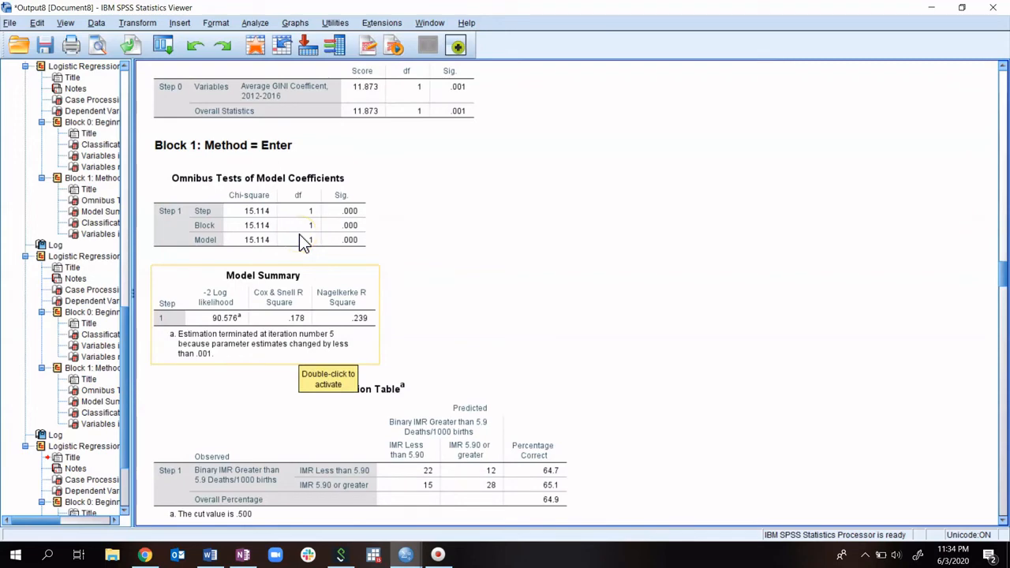
{"action": "scroll", "coordinate": [302, 237], "scroll_direction": "down", "scroll_amount": 3}
{"action": "scroll", "coordinate": [303, 236], "scroll_direction": "down", "scroll_amount": 3}
{"action": "left_click", "coordinate": [303, 237]}
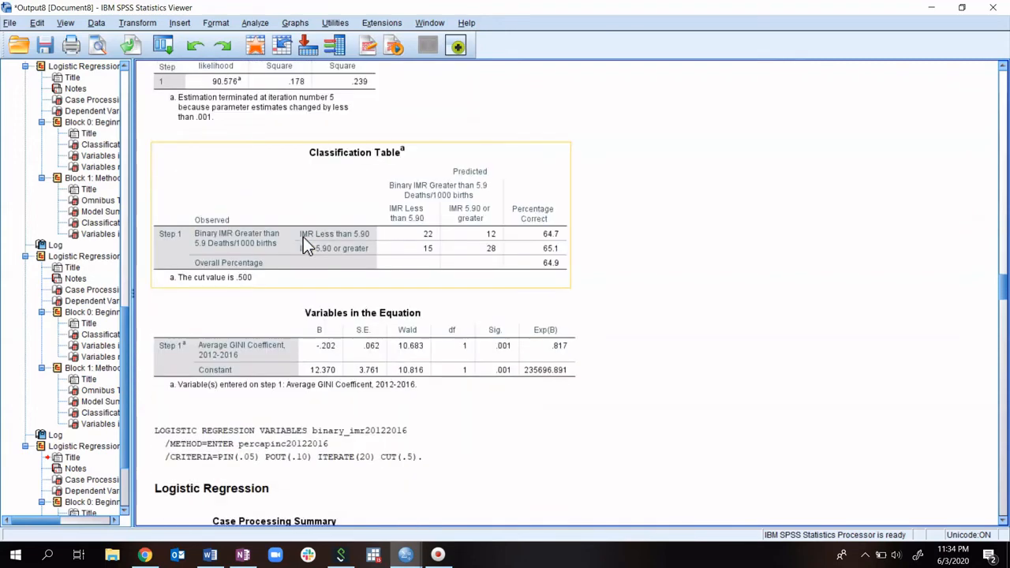
{"action": "left_click", "coordinate": [355, 353]}
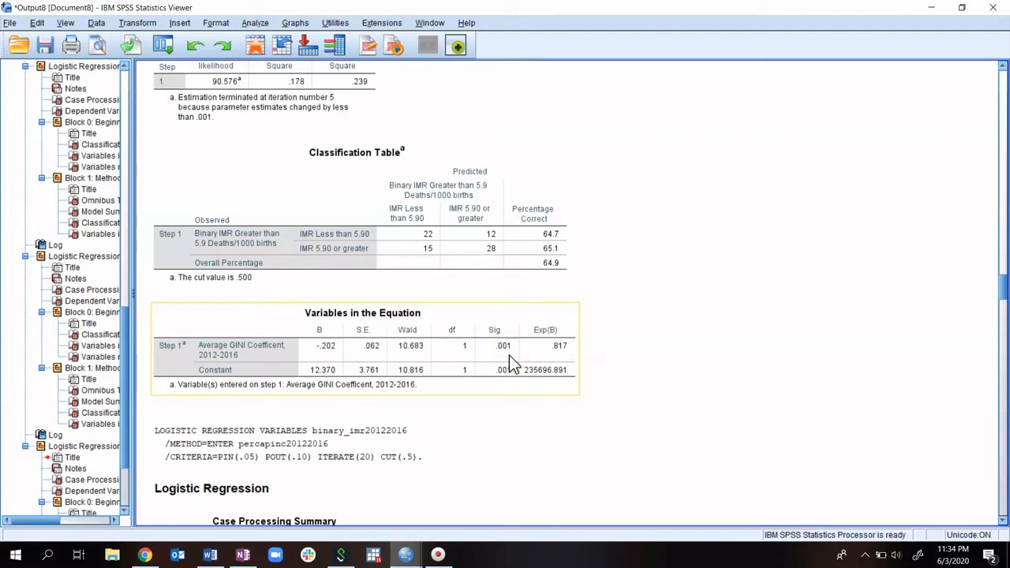
{"action": "left_click", "coordinate": [489, 266]}
{"action": "left_click", "coordinate": [298, 361]}
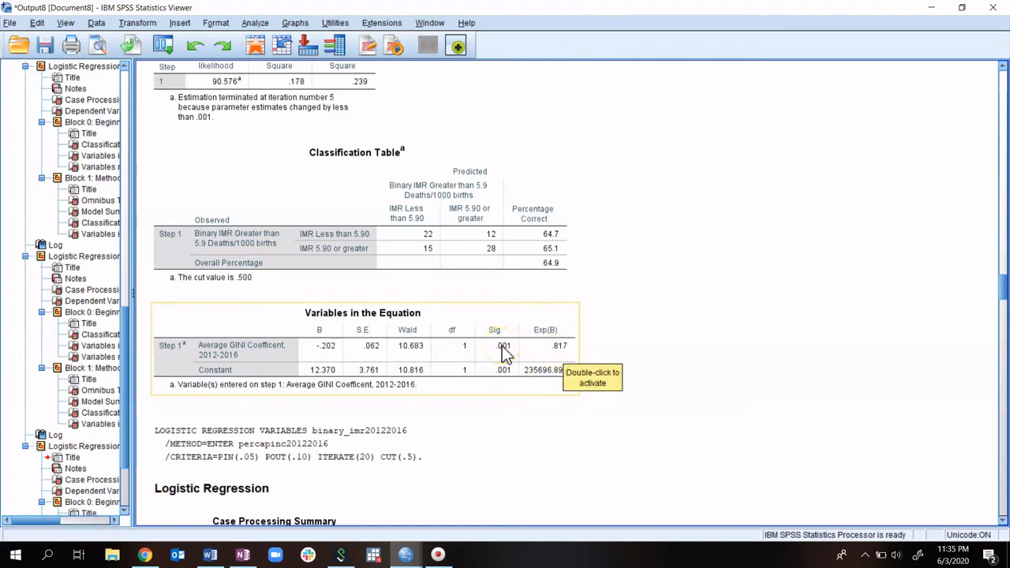
- Go on to the percapinc20122016 logistic regression and review its Block 0 tables, Omnibus Tests, and Model Summary
{"action": "scroll", "coordinate": [504, 355], "scroll_direction": "down", "scroll_amount": 5}
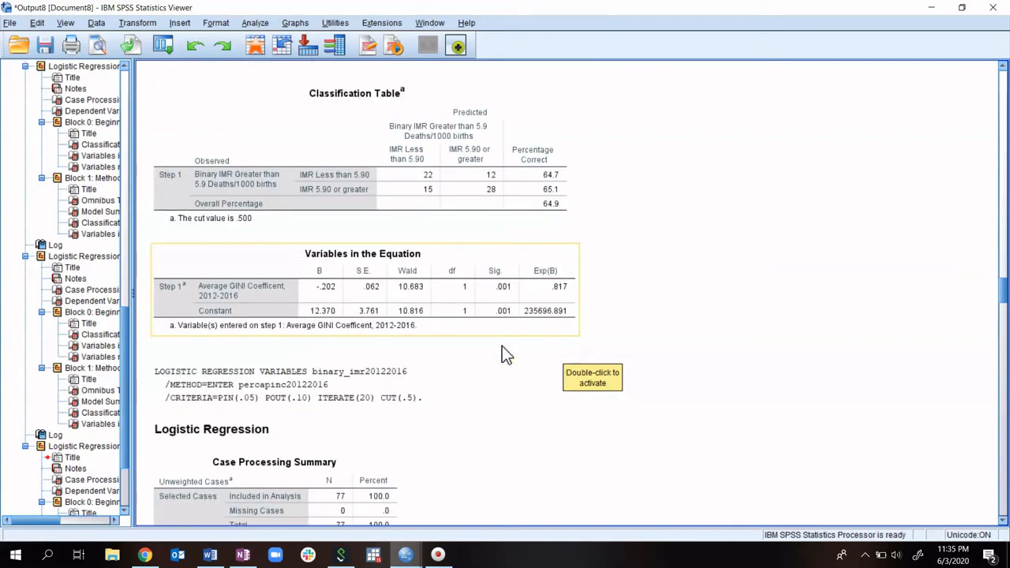
{"action": "scroll", "coordinate": [501, 346], "scroll_direction": "down", "scroll_amount": 3}
{"action": "scroll", "coordinate": [502, 345], "scroll_direction": "up", "scroll_amount": 2}
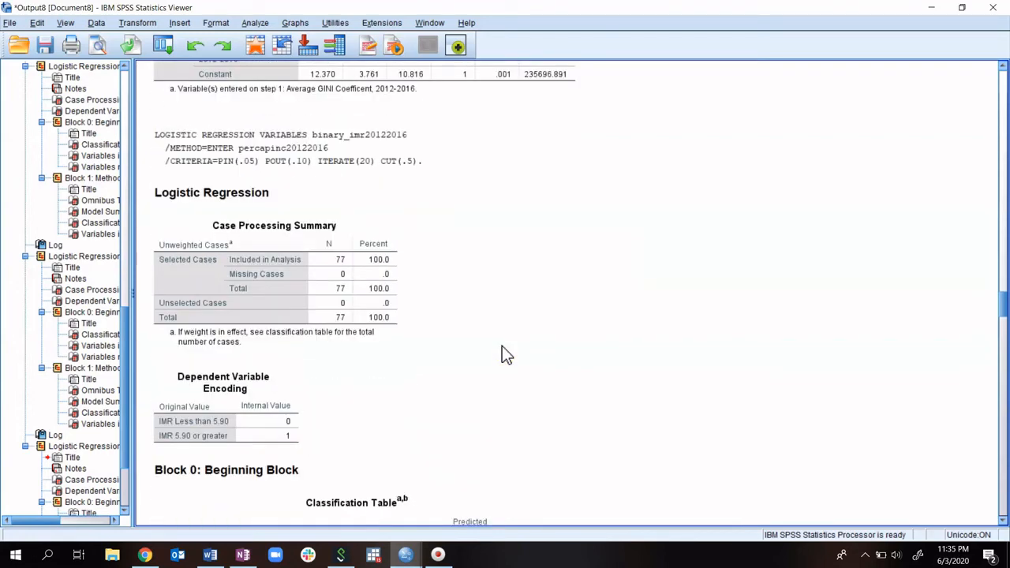
{"action": "scroll", "coordinate": [502, 351], "scroll_direction": "down", "scroll_amount": 1}
{"action": "scroll", "coordinate": [327, 254], "scroll_direction": "down", "scroll_amount": 3}
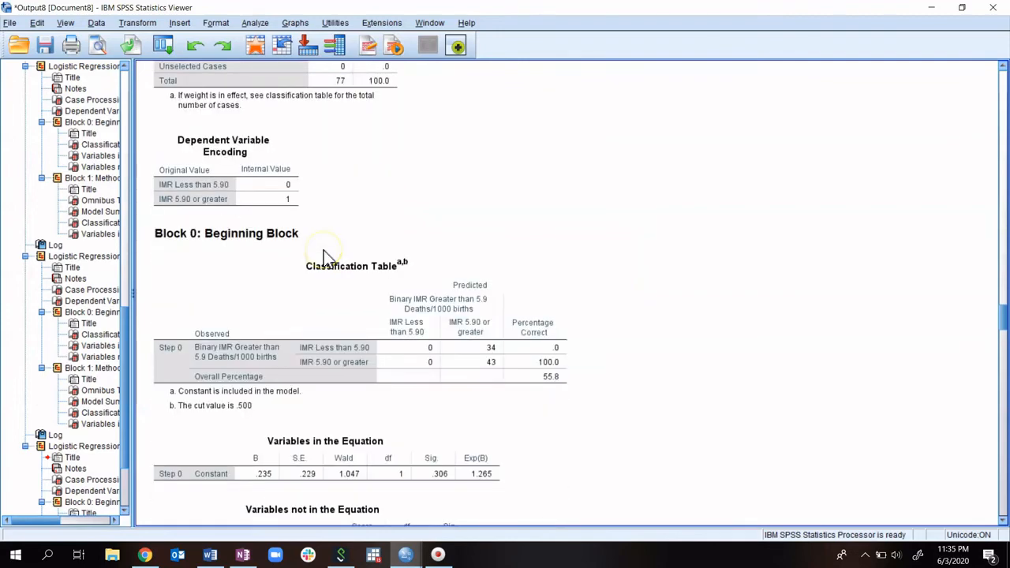
{"action": "scroll", "coordinate": [323, 251], "scroll_direction": "down", "scroll_amount": 4}
{"action": "scroll", "coordinate": [323, 251], "scroll_direction": "down", "scroll_amount": 2}
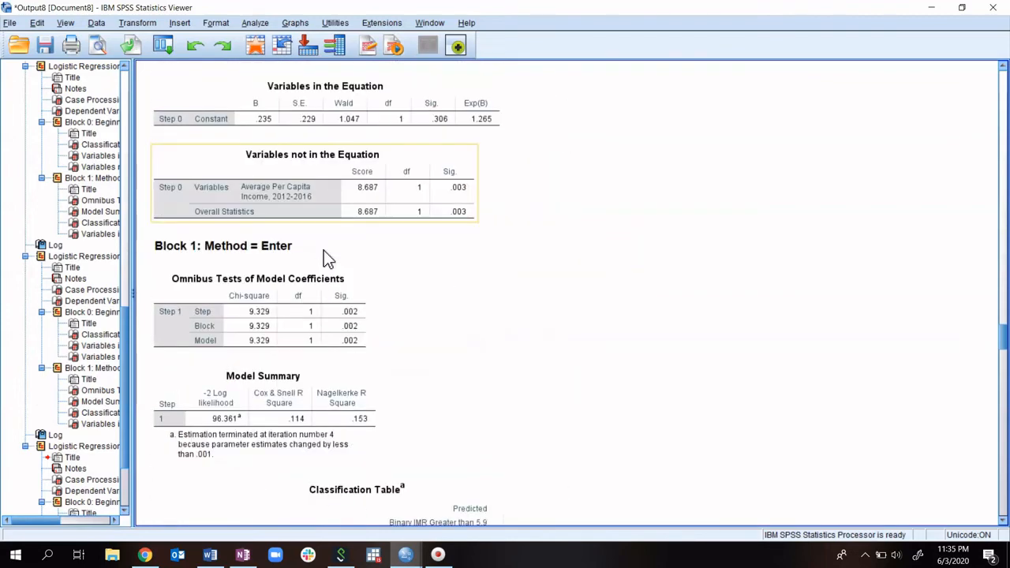
{"action": "scroll", "coordinate": [324, 250], "scroll_direction": "down", "scroll_amount": 2}
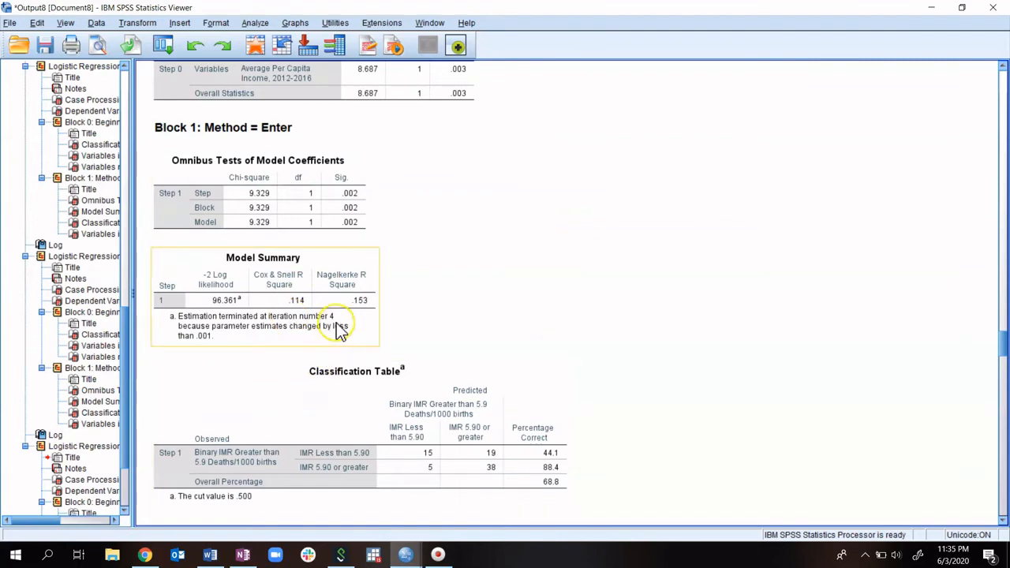
{"action": "scroll", "coordinate": [339, 329], "scroll_direction": "up", "scroll_amount": 1}
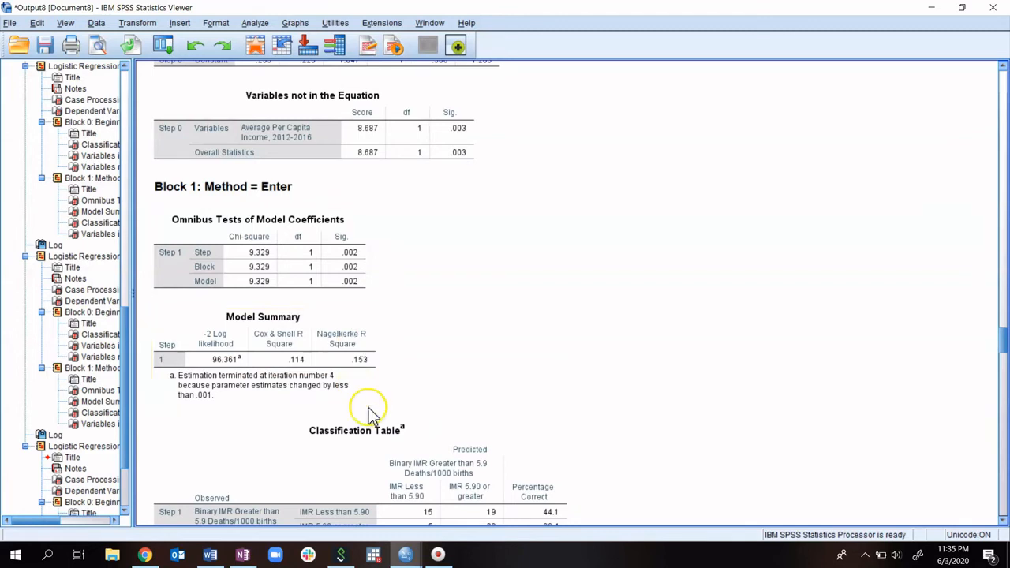
{"action": "left_click", "coordinate": [414, 335]}
- Examine the per capita income model's Block 1 Classification Table and the B, Sig. and Exp(B) values in Variables in the Equation
{"action": "scroll", "coordinate": [426, 330], "scroll_direction": "down", "scroll_amount": 5}
{"action": "left_click", "coordinate": [524, 432]}
{"action": "left_click", "coordinate": [549, 355]}
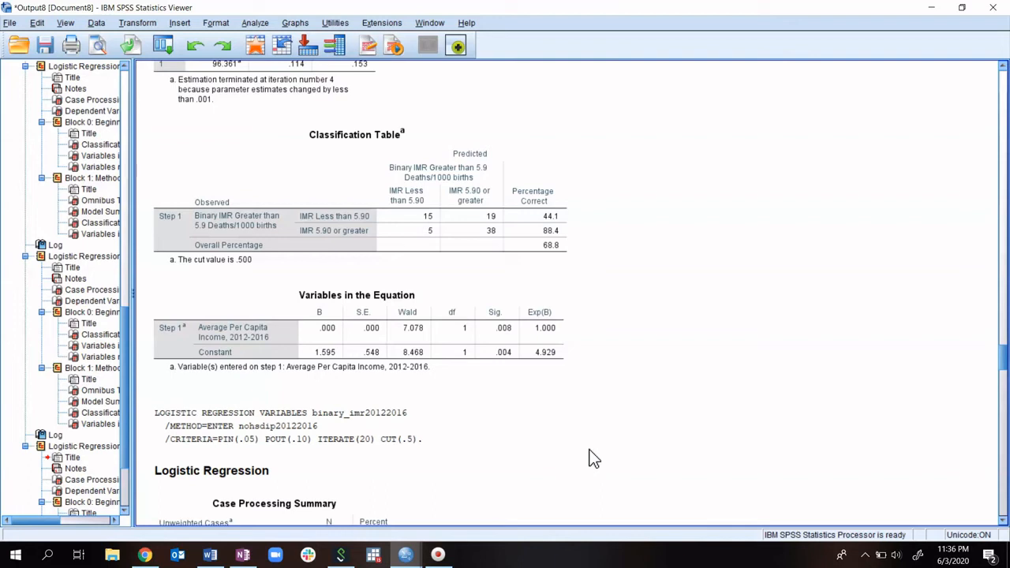
{"action": "left_click", "coordinate": [512, 450]}
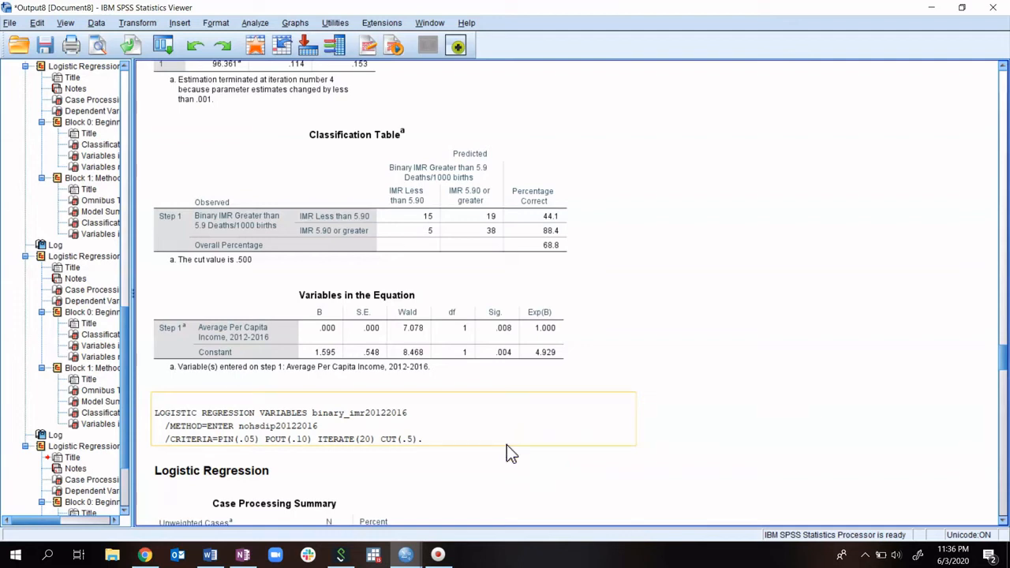
{"action": "left_click", "coordinate": [507, 314]}
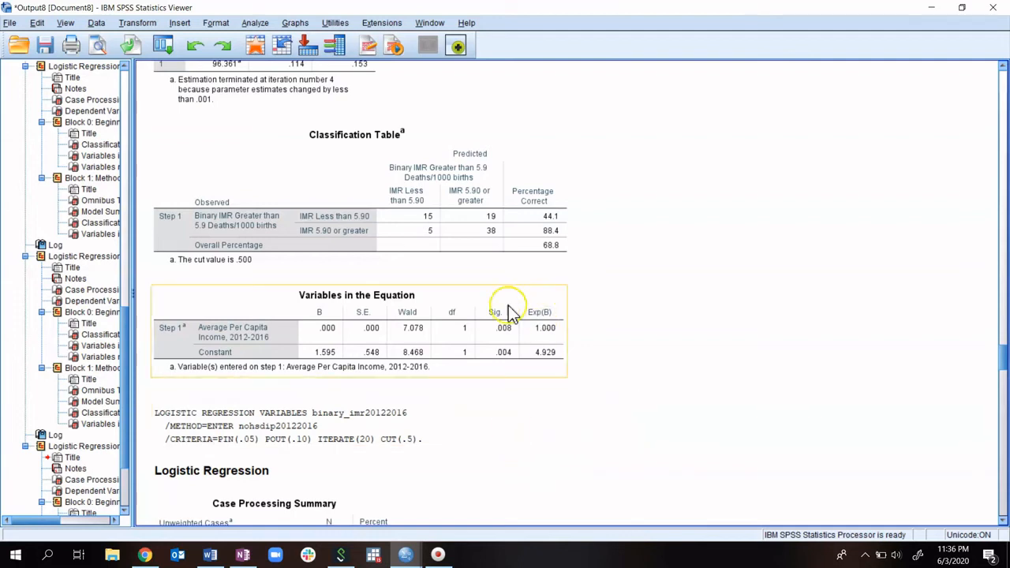
{"action": "left_click", "coordinate": [319, 338]}
- Go on to the nohsdip20122016 logistic regression and review its Case Processing Summary, variable encoding, and Block 0 tables
{"action": "scroll", "coordinate": [543, 330], "scroll_direction": "down", "scroll_amount": 5}
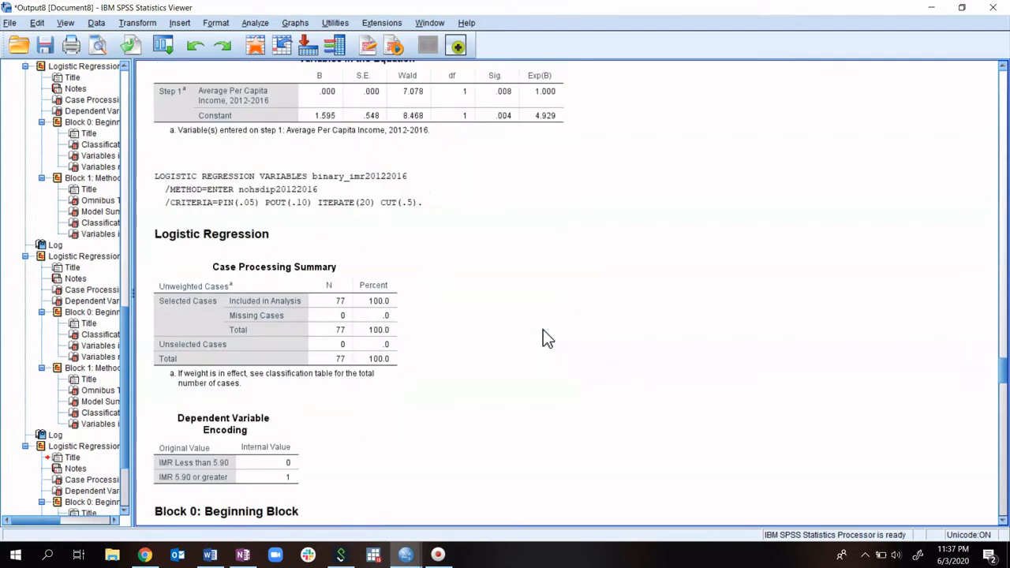
{"action": "scroll", "coordinate": [544, 337], "scroll_direction": "down", "scroll_amount": 3}
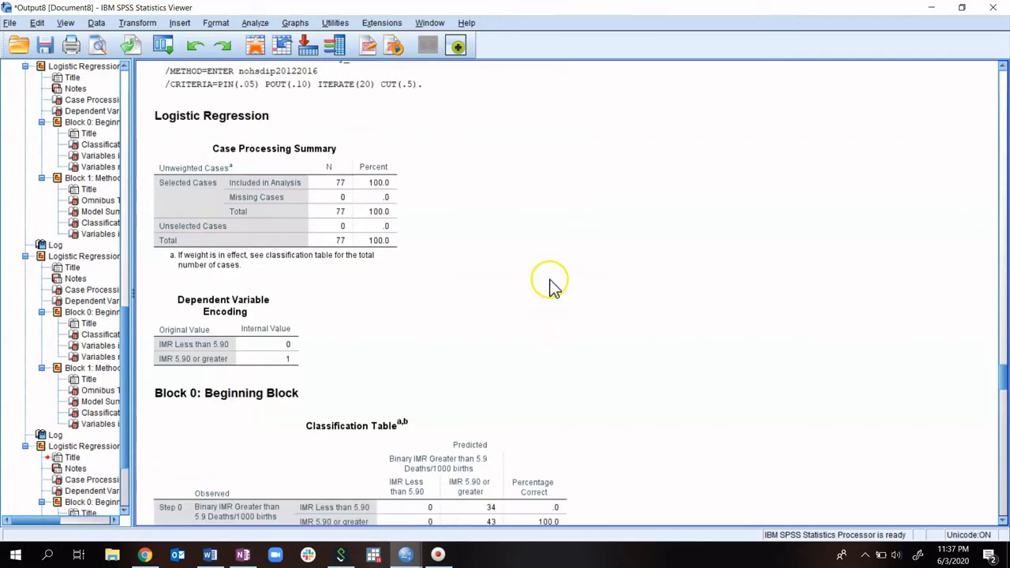
{"action": "left_click", "coordinate": [378, 267]}
{"action": "scroll", "coordinate": [342, 257], "scroll_direction": "down", "scroll_amount": 9}
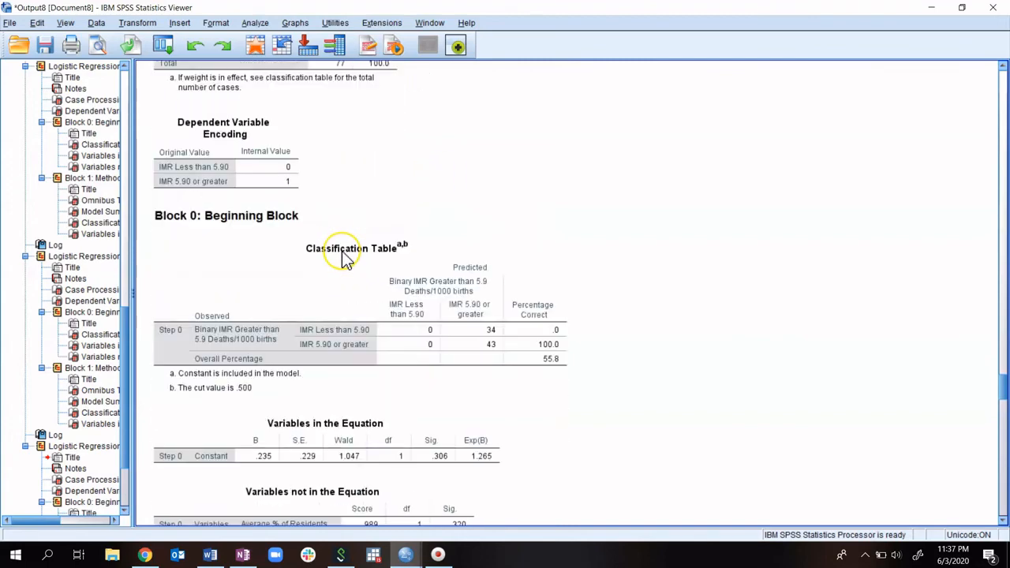
{"action": "left_click", "coordinate": [342, 253]}
{"action": "scroll", "coordinate": [341, 253], "scroll_direction": "down", "scroll_amount": 4}
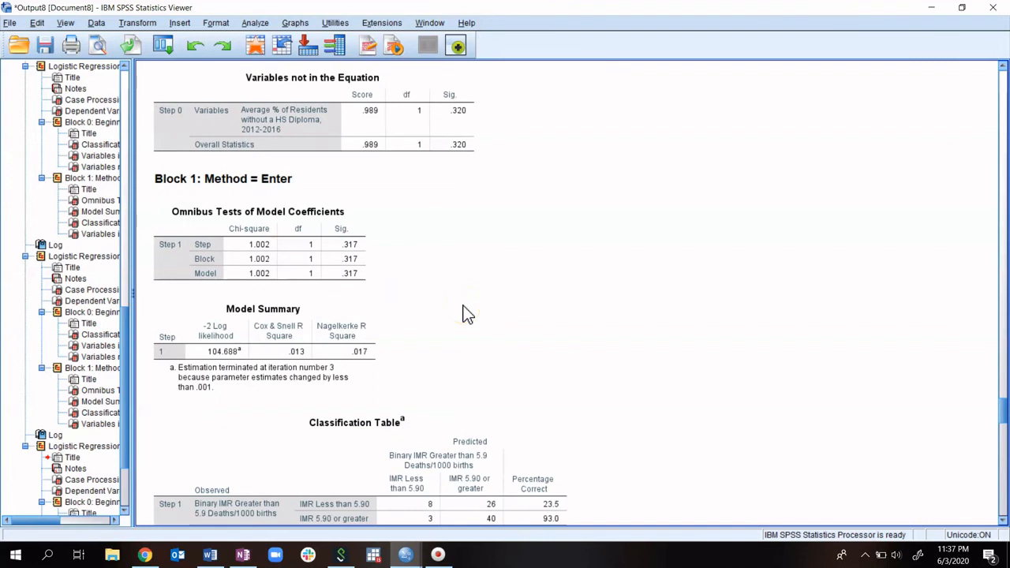
- Examine the nohsdip20122016 model's Omnibus Tests, Model Summary, Block 1 Classification Table, and B, Sig. and Exp(B) values in Variables in the Equation
{"action": "left_click", "coordinate": [364, 370]}
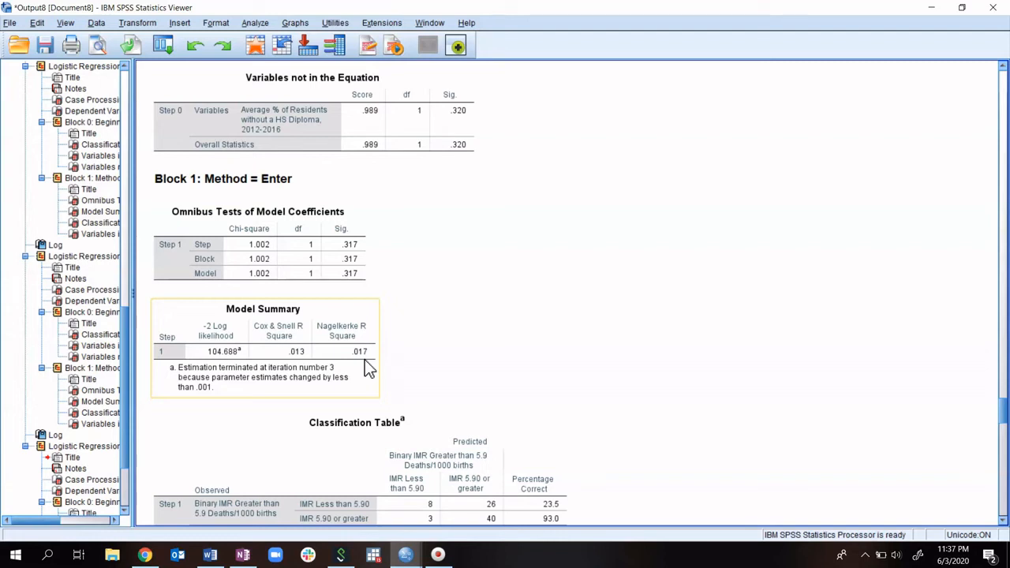
{"action": "left_click", "coordinate": [340, 261]}
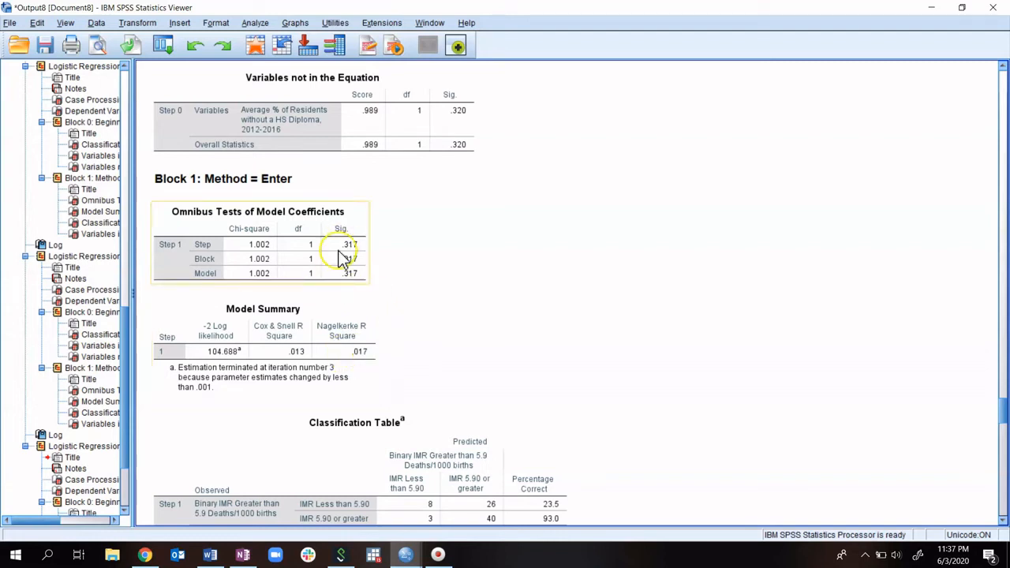
{"action": "left_click", "coordinate": [314, 134]}
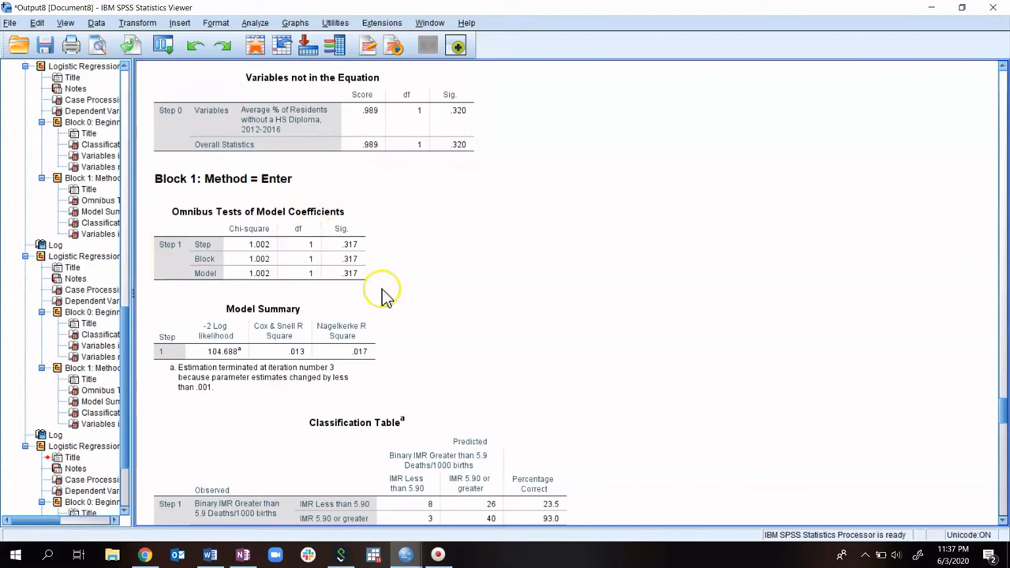
{"action": "scroll", "coordinate": [382, 295], "scroll_direction": "down", "scroll_amount": 3}
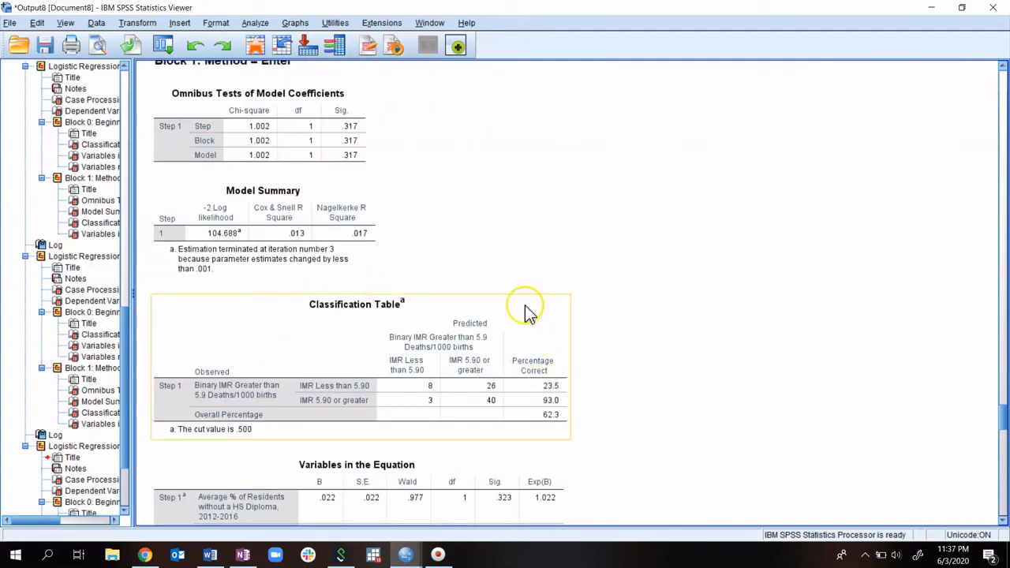
{"action": "scroll", "coordinate": [514, 398], "scroll_direction": "down", "scroll_amount": 3}
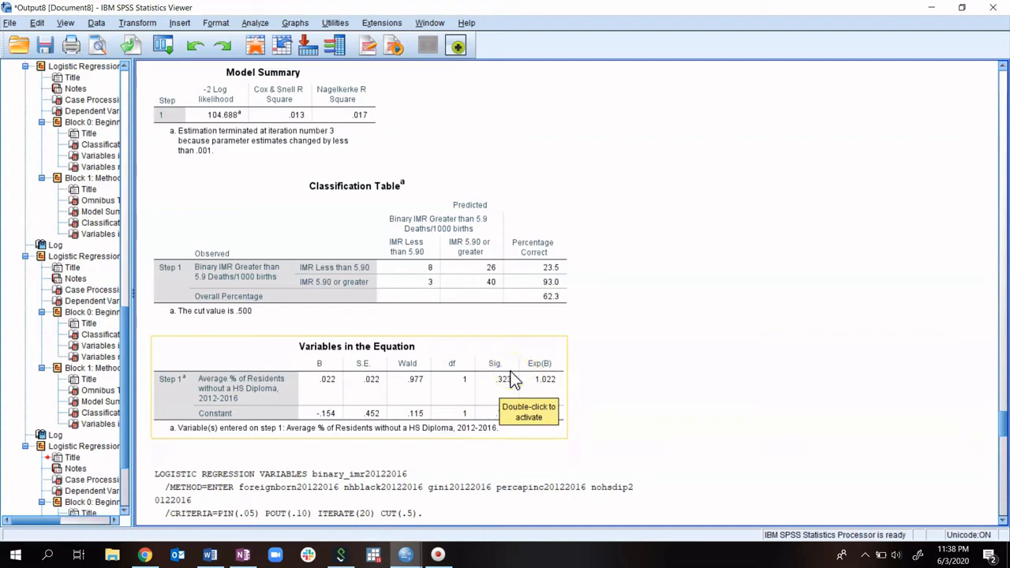
- Go on to the five-variable logistic regression and examine its Omnibus Tests, Nagelkerke R Square, Classification Table, and each predictor's Sig. and Exp(B)
{"action": "scroll", "coordinate": [511, 379], "scroll_direction": "down", "scroll_amount": 15}
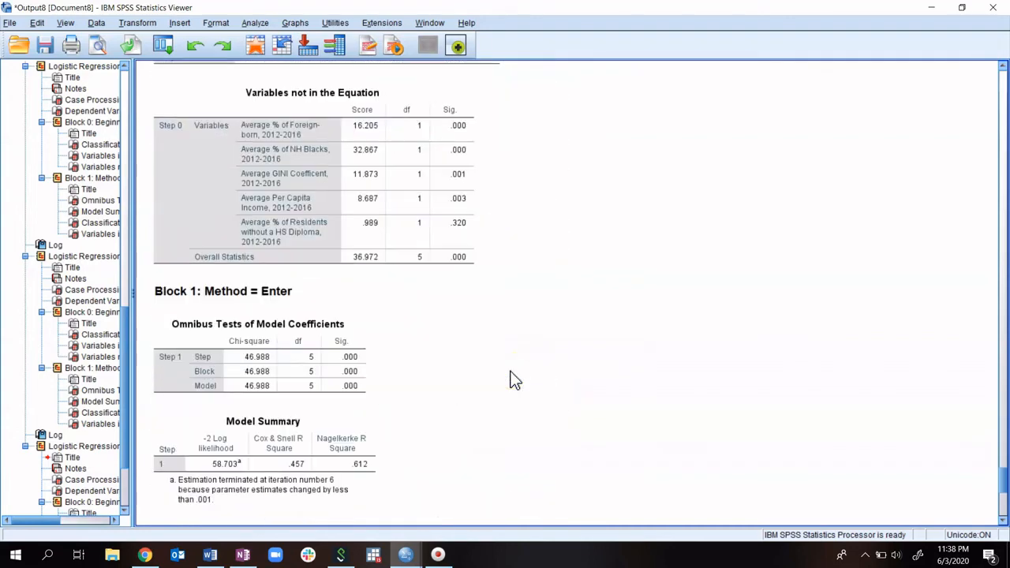
{"action": "scroll", "coordinate": [511, 380], "scroll_direction": "down", "scroll_amount": 5}
{"action": "scroll", "coordinate": [511, 380], "scroll_direction": "up", "scroll_amount": 4}
{"action": "scroll", "coordinate": [511, 379], "scroll_direction": "down", "scroll_amount": 6}
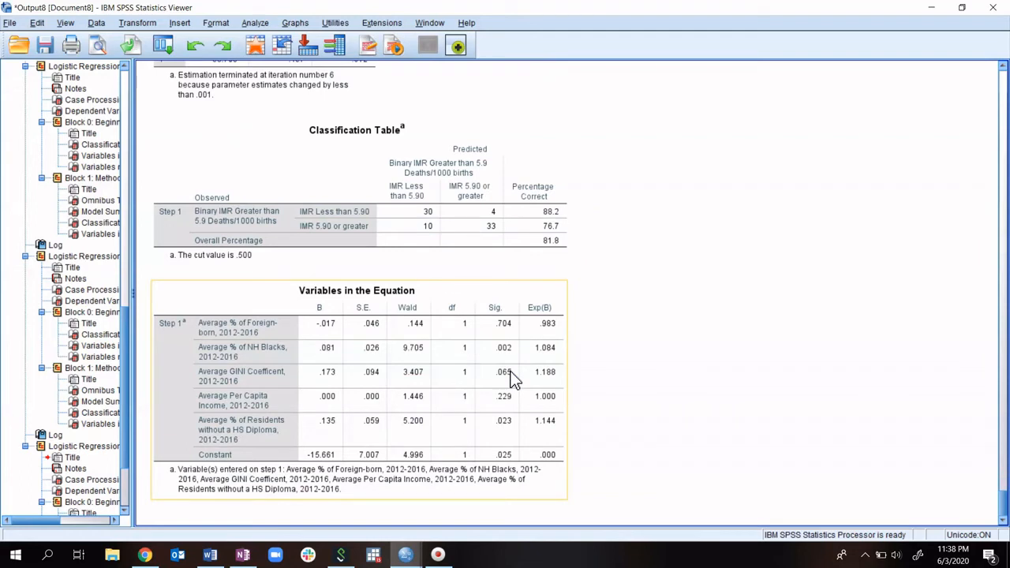
{"action": "scroll", "coordinate": [511, 379], "scroll_direction": "up", "scroll_amount": 3}
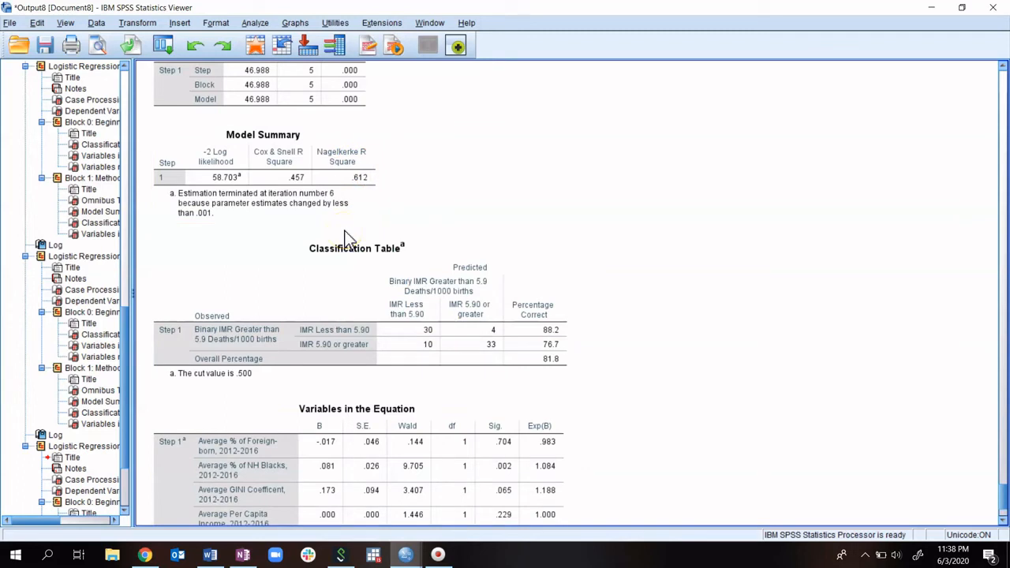
{"action": "scroll", "coordinate": [347, 237], "scroll_direction": "up", "scroll_amount": 1}
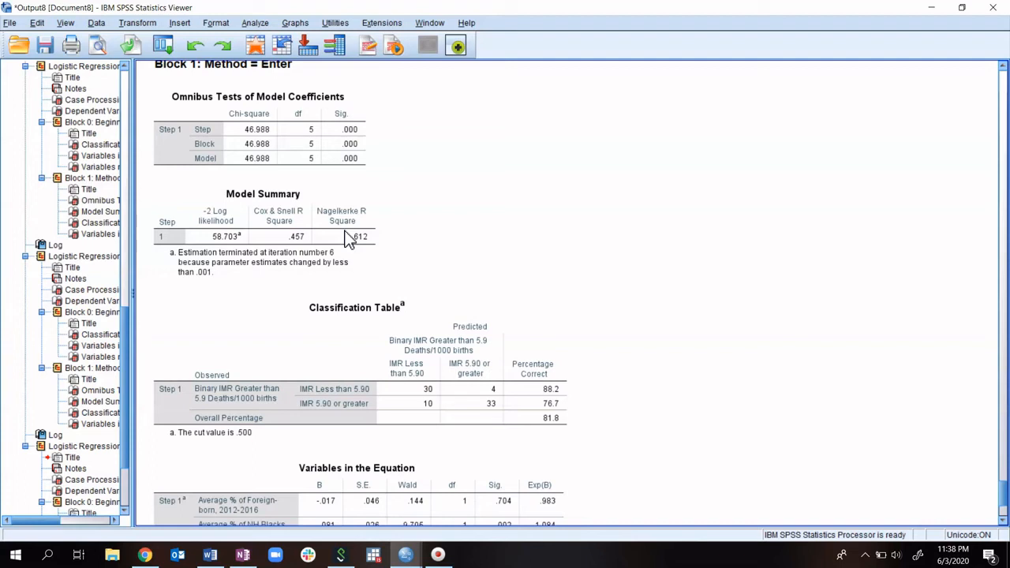
{"action": "scroll", "coordinate": [347, 239], "scroll_direction": "down", "scroll_amount": 3}
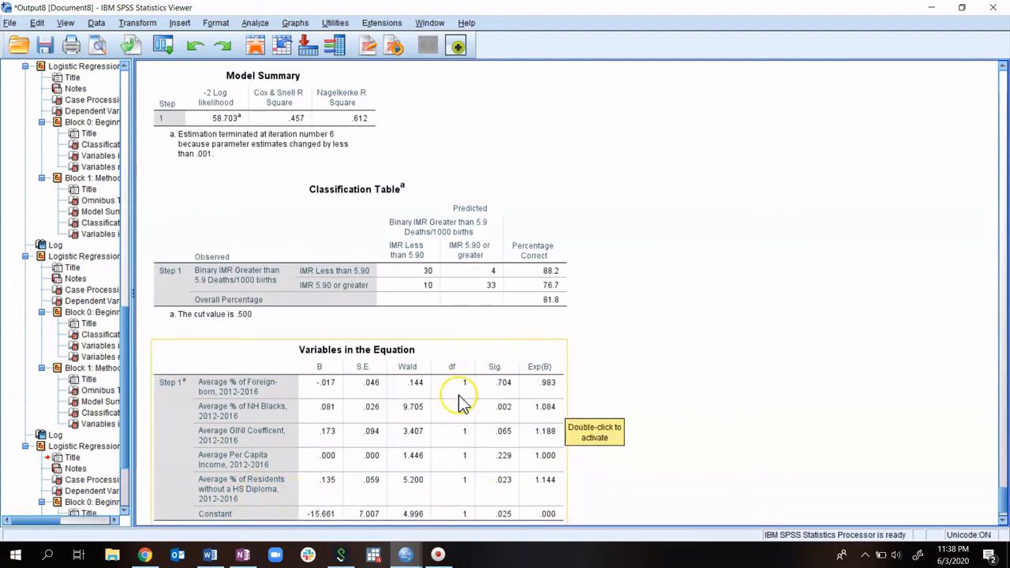
{"action": "scroll", "coordinate": [442, 442], "scroll_direction": "down", "scroll_amount": 3}
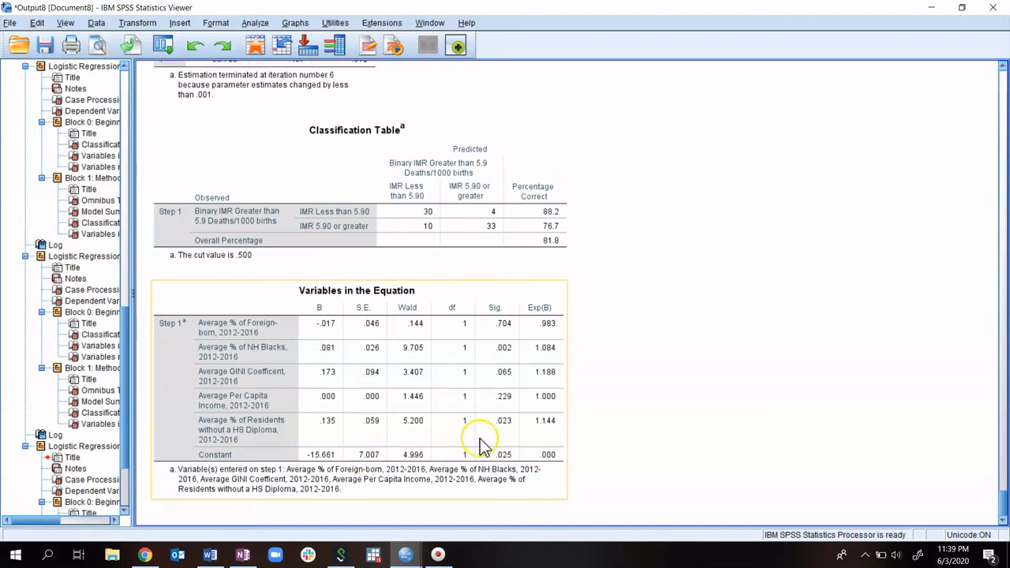
{"action": "left_click", "coordinate": [588, 422]}
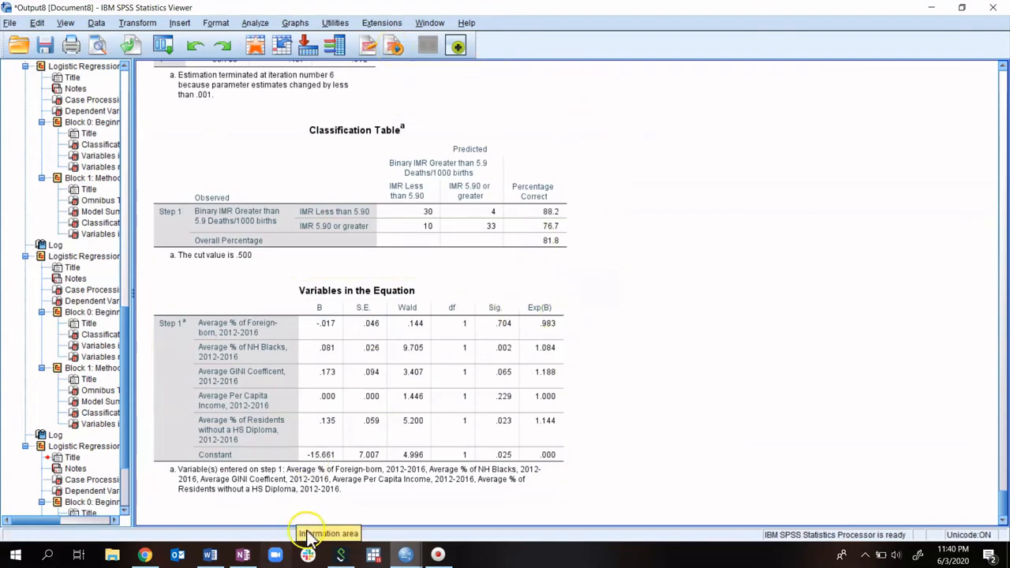
- Switch to OneNote and go from the Unadjusted Logistic Regression #1 page to the Linear Regression section's notes
{"action": "left_click", "coordinate": [243, 555]}
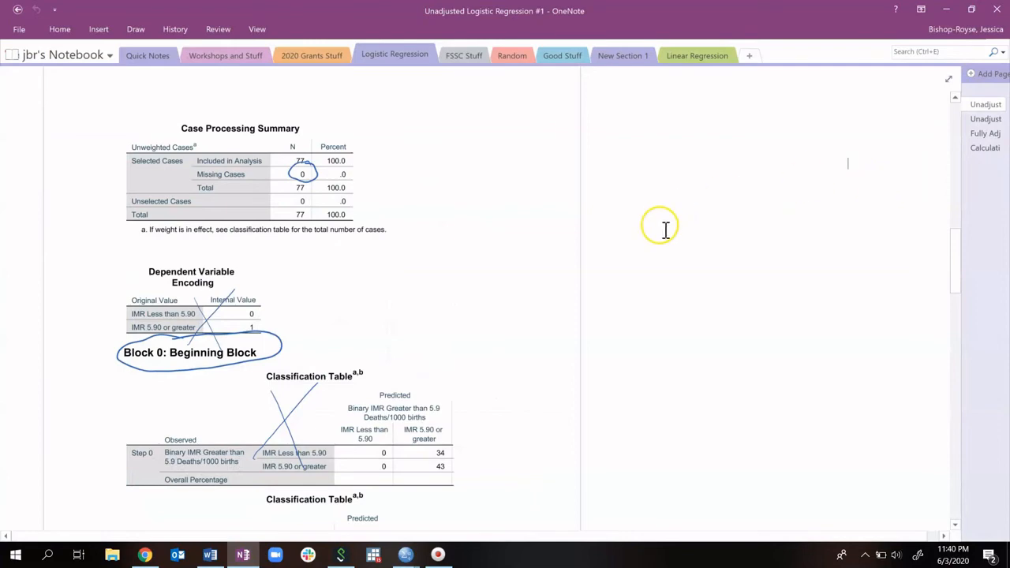
{"action": "scroll", "coordinate": [664, 228], "scroll_direction": "up", "scroll_amount": 3}
{"action": "scroll", "coordinate": [664, 229], "scroll_direction": "up", "scroll_amount": 10}
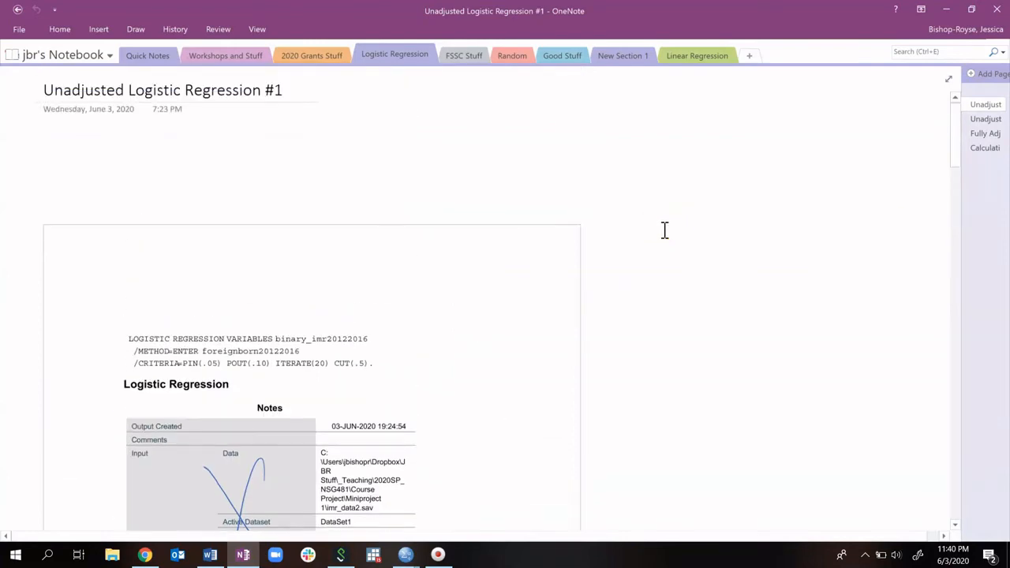
{"action": "left_click", "coordinate": [698, 55]}
{"action": "scroll", "coordinate": [636, 304], "scroll_direction": "down", "scroll_amount": 15}
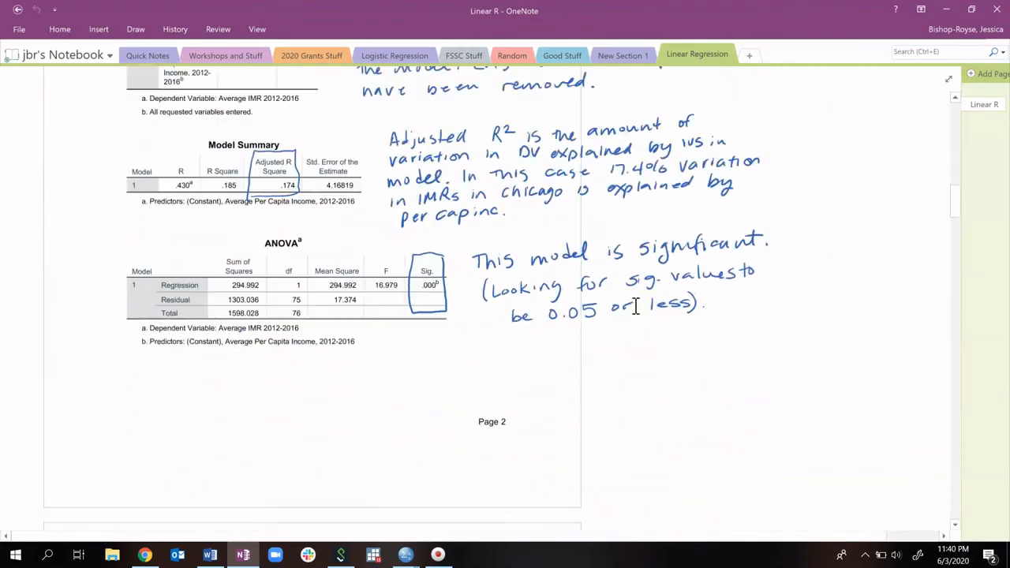
- Review the handwritten notes on Variables Entered/Removed, Adjusted R Square, ANOVA significance, and Coefficients for the per capita income regression
{"action": "scroll", "coordinate": [635, 306], "scroll_direction": "up", "scroll_amount": 6}
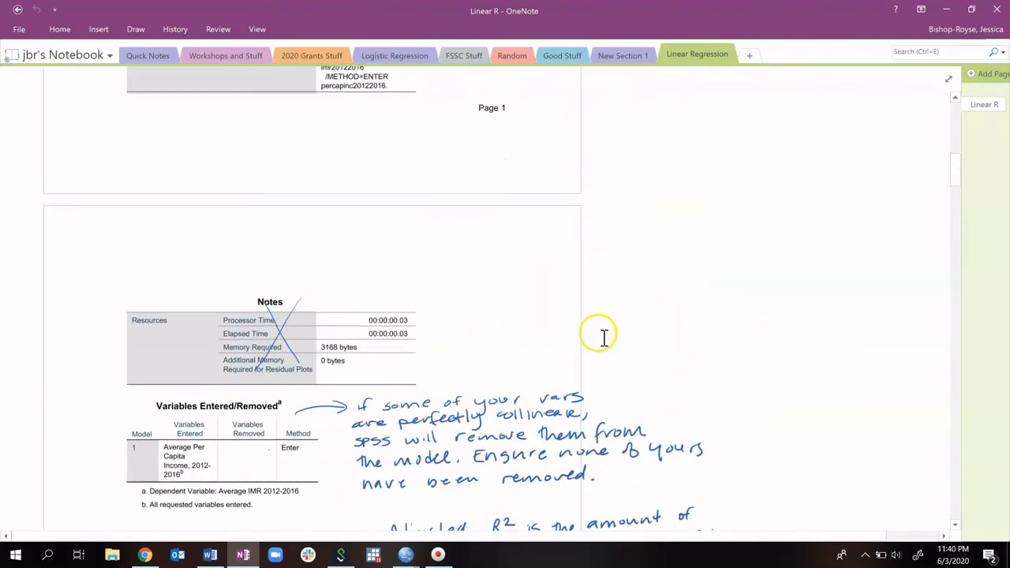
{"action": "scroll", "coordinate": [552, 276], "scroll_direction": "down", "scroll_amount": 3}
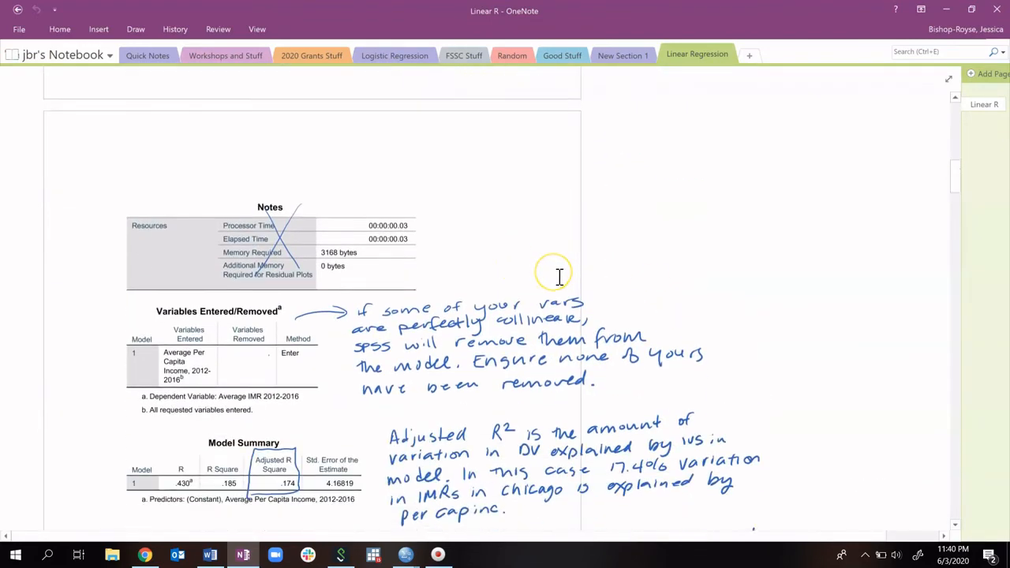
{"action": "scroll", "coordinate": [558, 275], "scroll_direction": "down", "scroll_amount": 3}
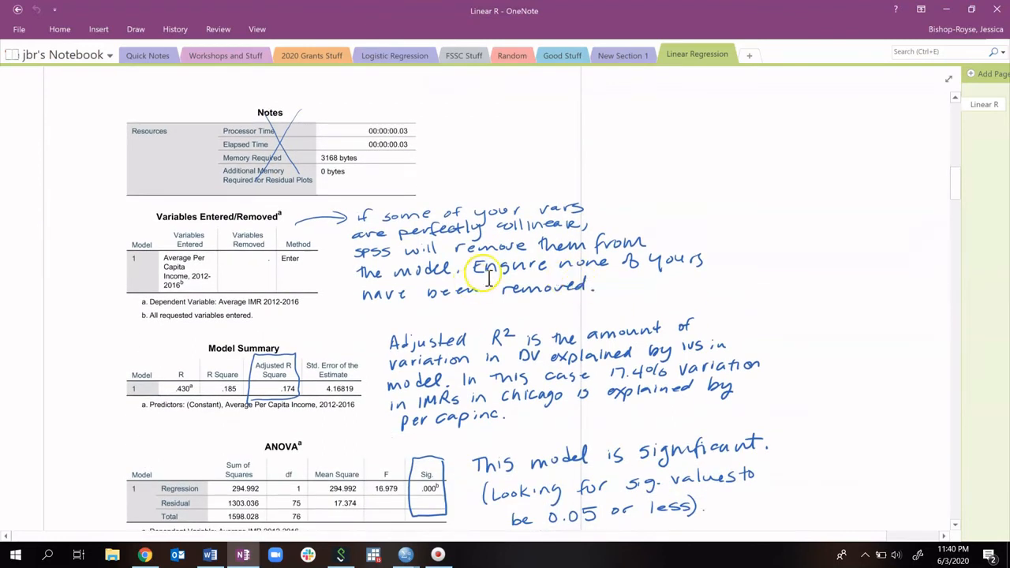
{"action": "scroll", "coordinate": [495, 272], "scroll_direction": "down", "scroll_amount": 3}
{"action": "scroll", "coordinate": [496, 273], "scroll_direction": "down", "scroll_amount": 2}
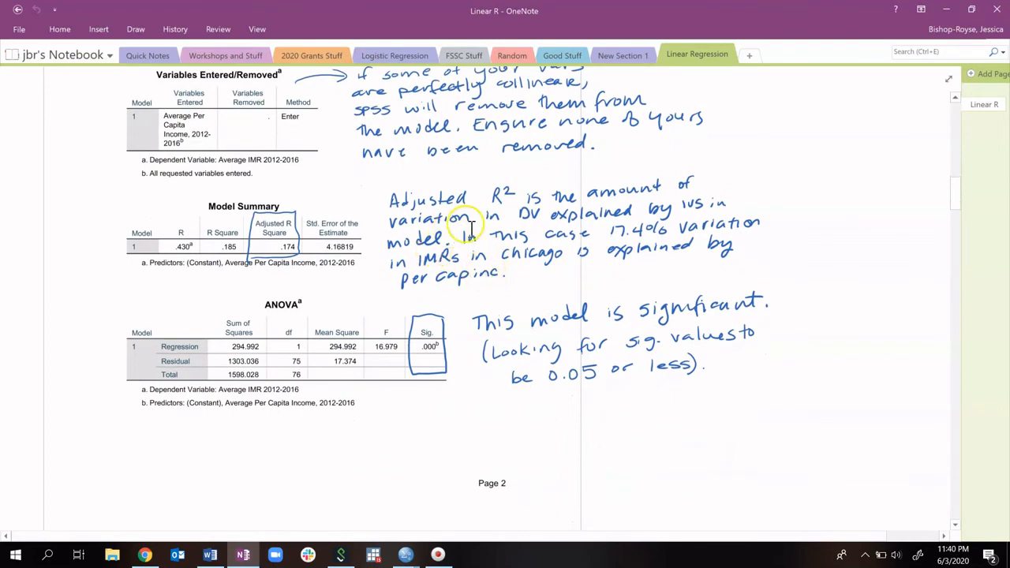
{"action": "scroll", "coordinate": [556, 302], "scroll_direction": "down", "scroll_amount": 15}
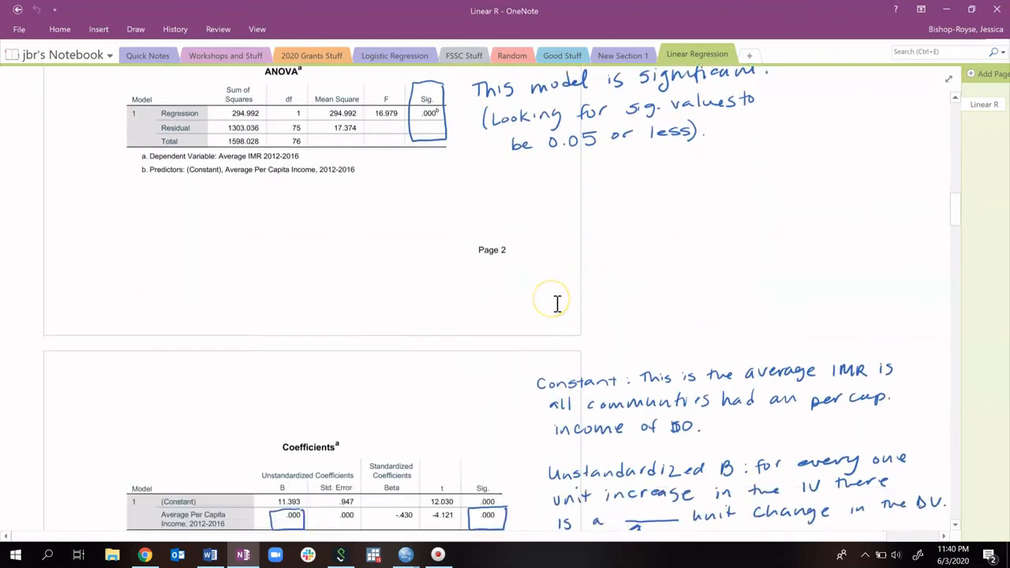
{"action": "left_click", "coordinate": [559, 295]}
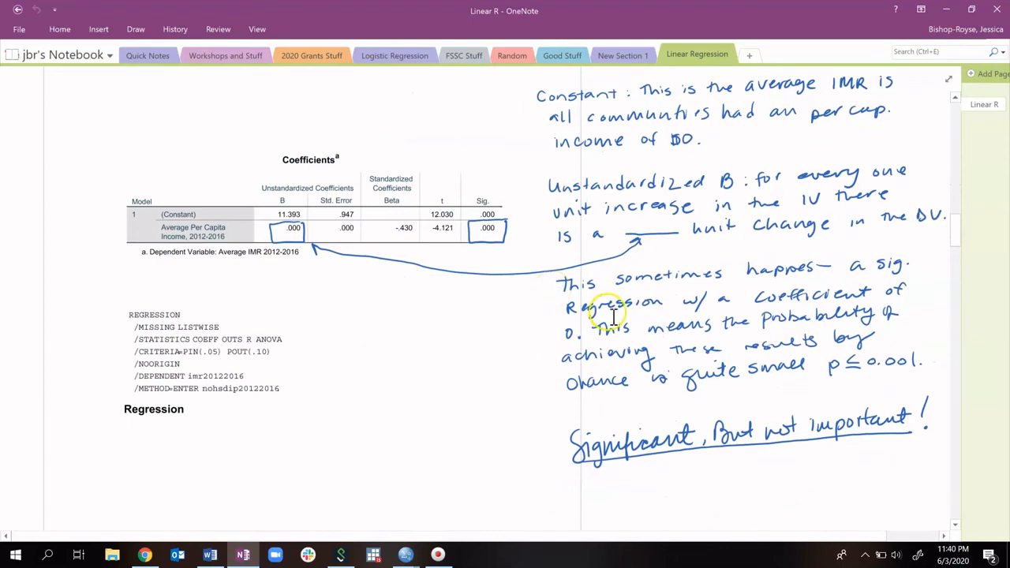
- Switch to the miniproject3 document in Word and review Table 2: Logistic Regression and Table 1: Linear Regression
{"action": "left_click", "coordinate": [325, 556]}
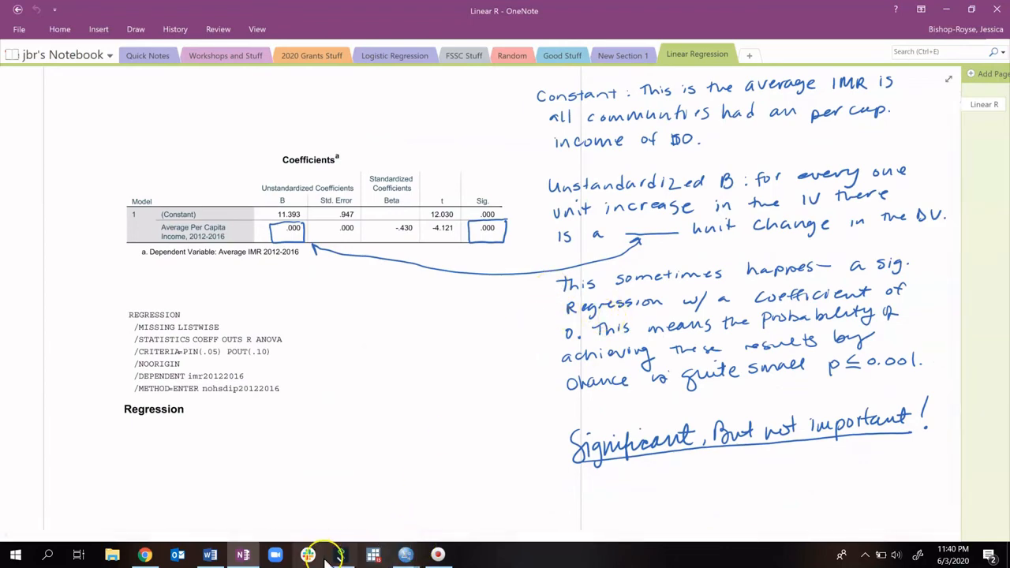
{"action": "left_click", "coordinate": [210, 554]}
{"action": "scroll", "coordinate": [683, 392], "scroll_direction": "up", "scroll_amount": 15}
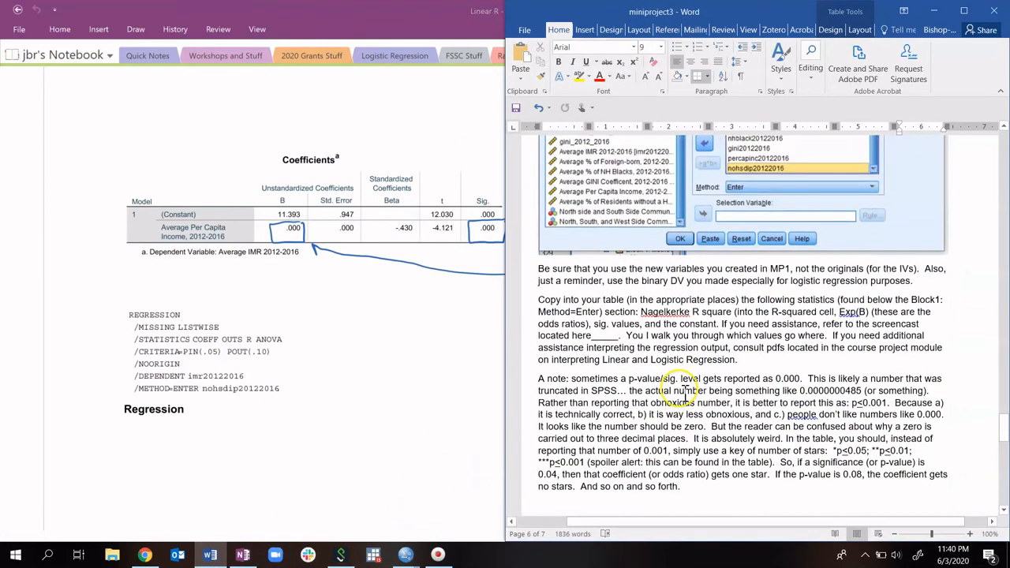
{"action": "scroll", "coordinate": [683, 392], "scroll_direction": "up", "scroll_amount": 15}
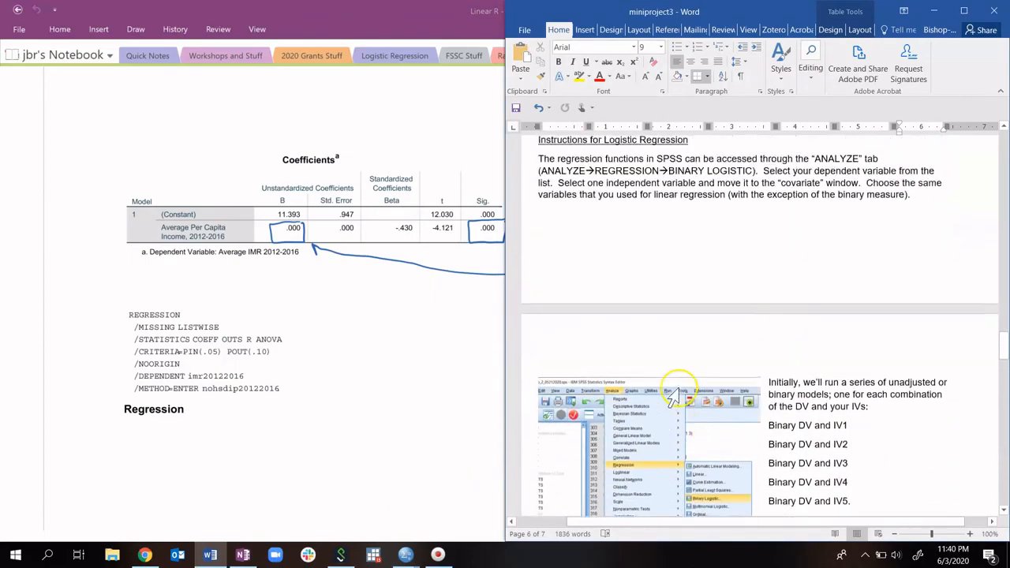
{"action": "scroll", "coordinate": [683, 392], "scroll_direction": "up", "scroll_amount": 15}
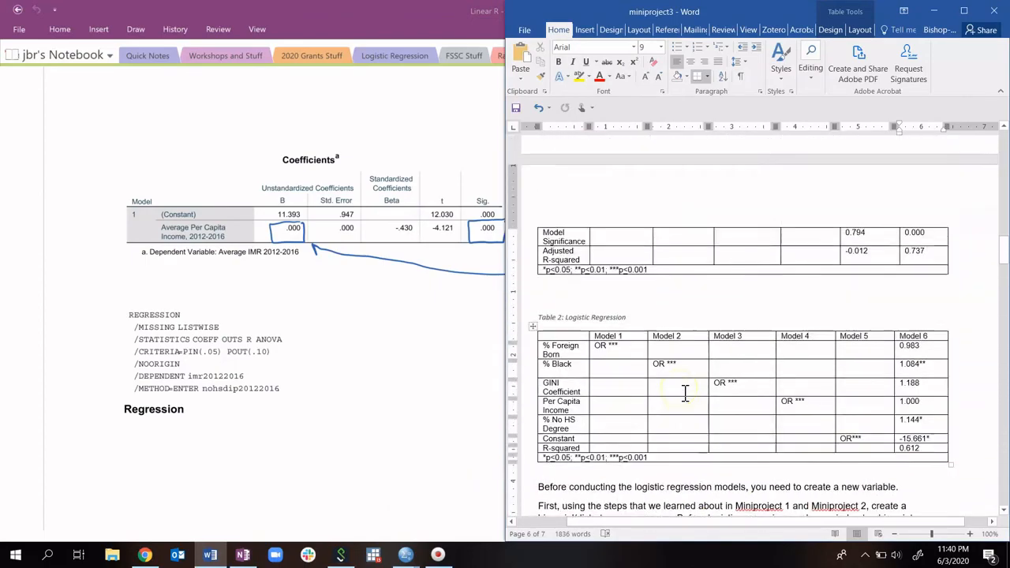
{"action": "scroll", "coordinate": [684, 395], "scroll_direction": "up", "scroll_amount": 1}
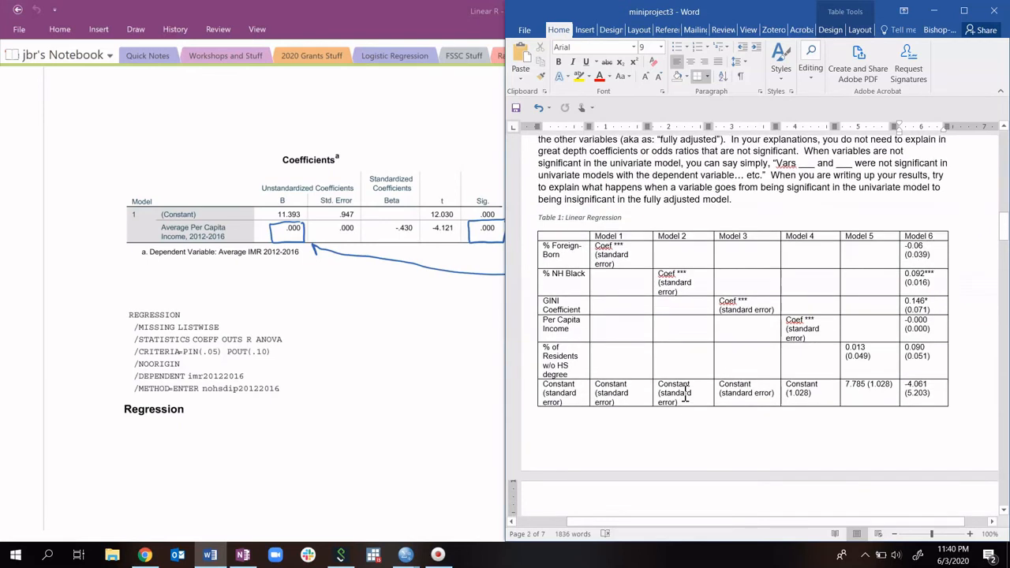
- Switch to the mp_2_05212020.sps syntax in SPSS and rerun the linear REGRESSION commands on imr20122016, starting with the foreignborn20122016 model
{"action": "left_click", "coordinate": [439, 12]}
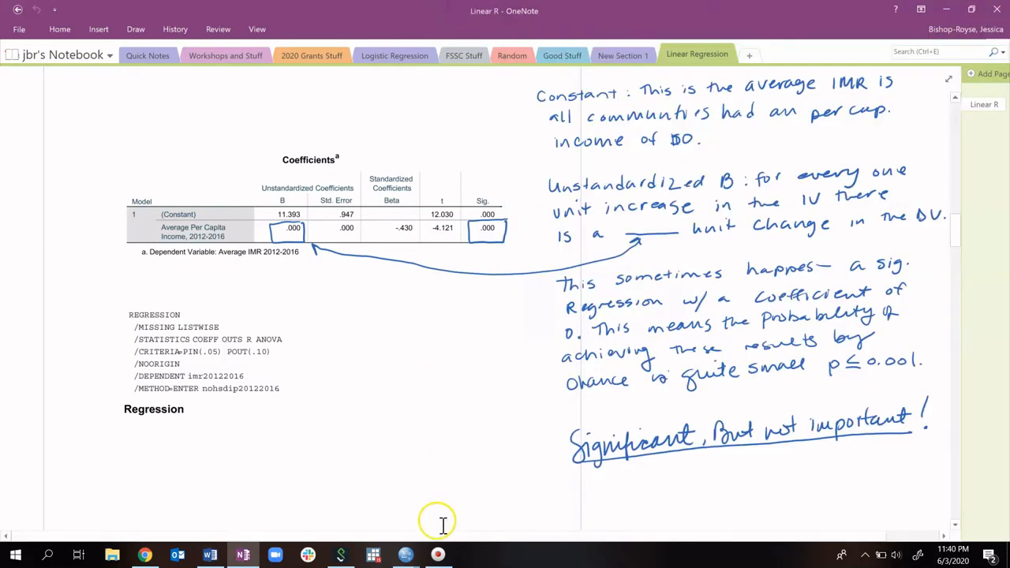
{"action": "left_click", "coordinate": [404, 556]}
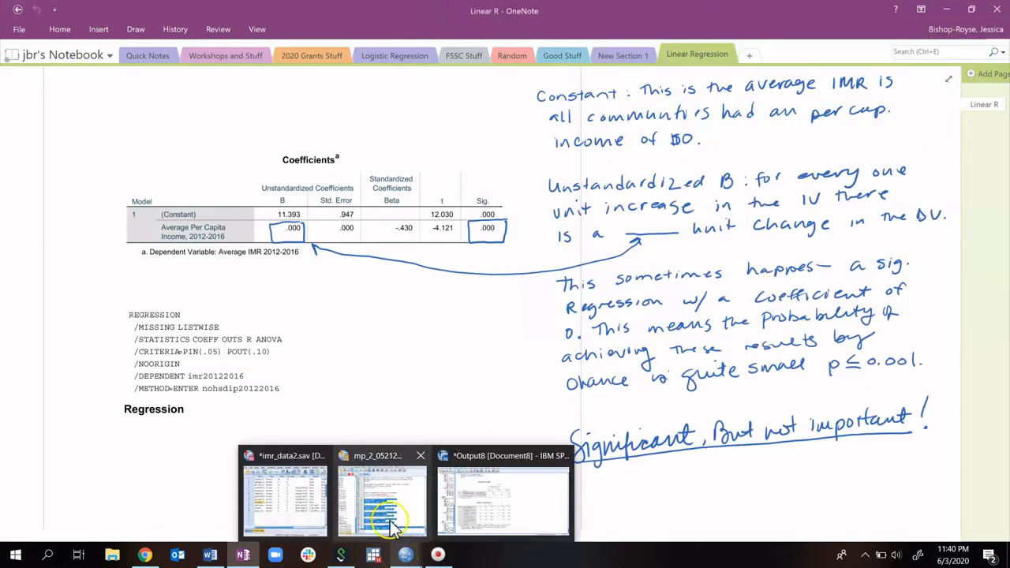
{"action": "left_click", "coordinate": [388, 516]}
{"action": "scroll", "coordinate": [428, 244], "scroll_direction": "up", "scroll_amount": 10}
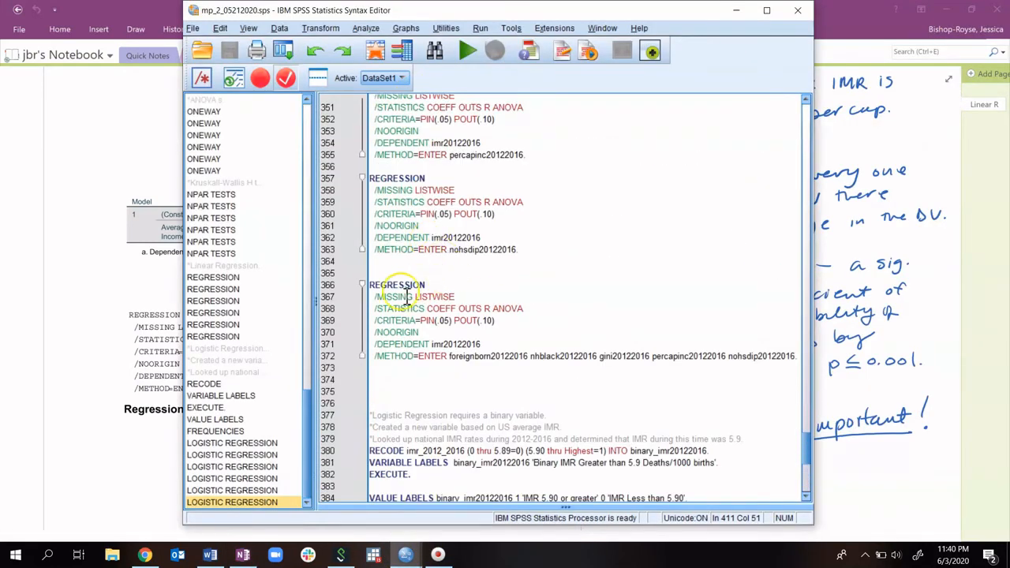
{"action": "left_click_drag", "start_coordinate": [406, 390], "coordinate": [369, 318]}
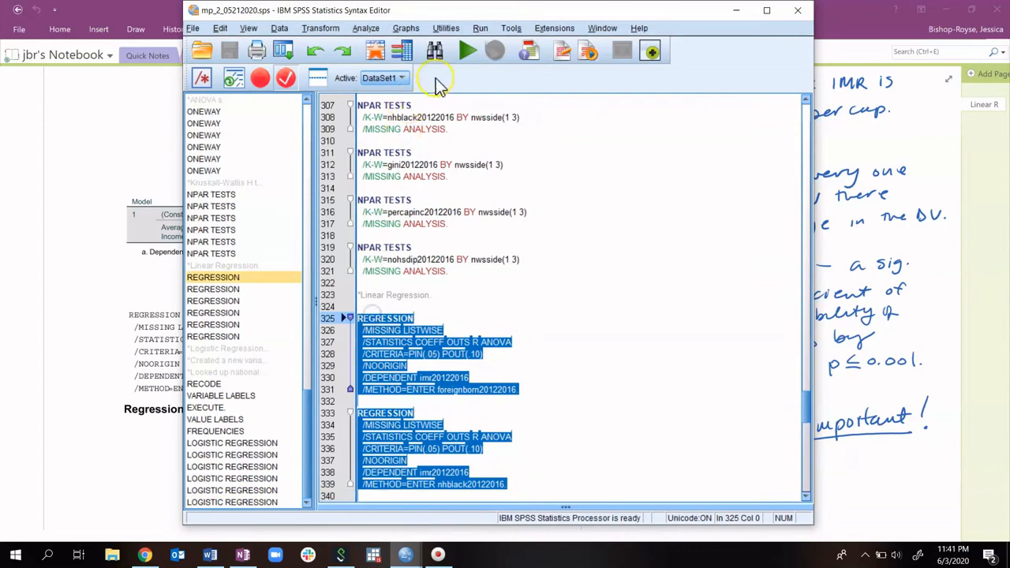
{"action": "left_click", "coordinate": [464, 52]}
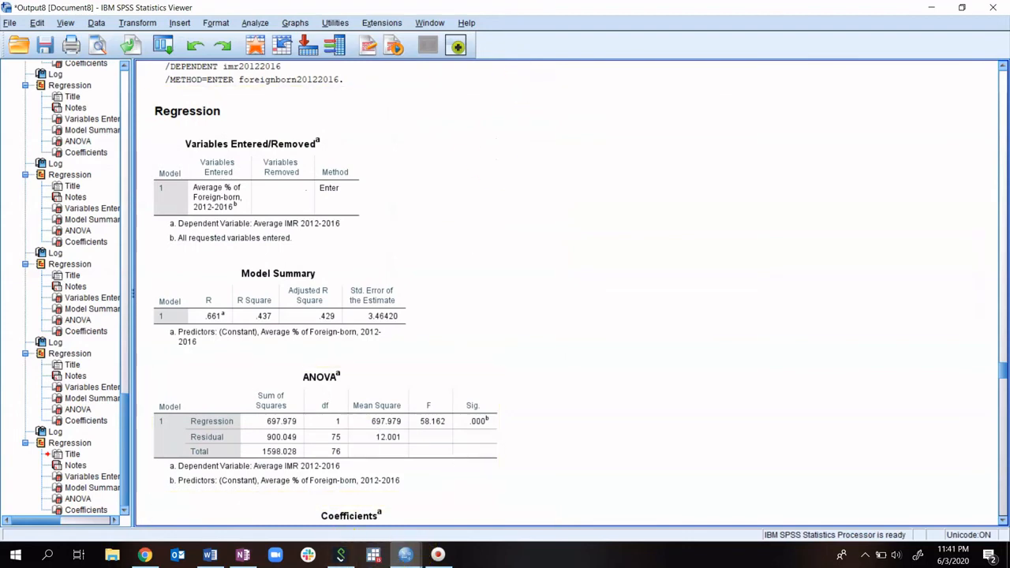
- Arrange the SPSS output viewer and the miniproject3 Word document side by side, each filling half the screen
{"action": "left_click_drag", "start_coordinate": [597, 11], "coordinate": [66, 137]}
{"action": "left_click_drag", "start_coordinate": [3, 139], "coordinate": [1, 139]}
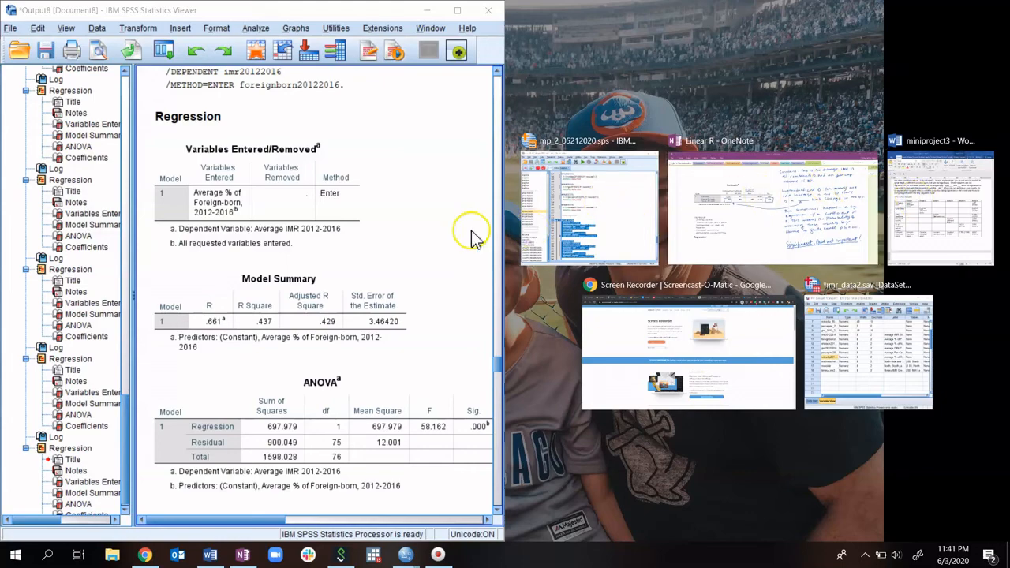
{"action": "left_click", "coordinate": [930, 237]}
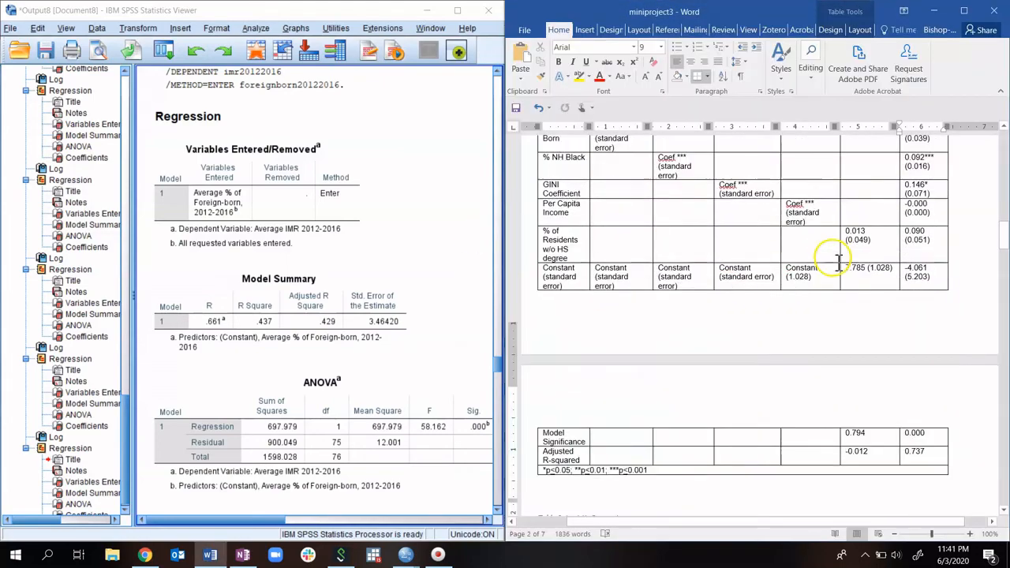
- Show Table 2: Logistic Regression in Word alongside the five-variable logistic model's Model Summary and Variables in the Equation output
{"action": "scroll", "coordinate": [838, 260], "scroll_direction": "down", "scroll_amount": 5}
{"action": "scroll", "coordinate": [353, 244], "scroll_direction": "up", "scroll_amount": 3}
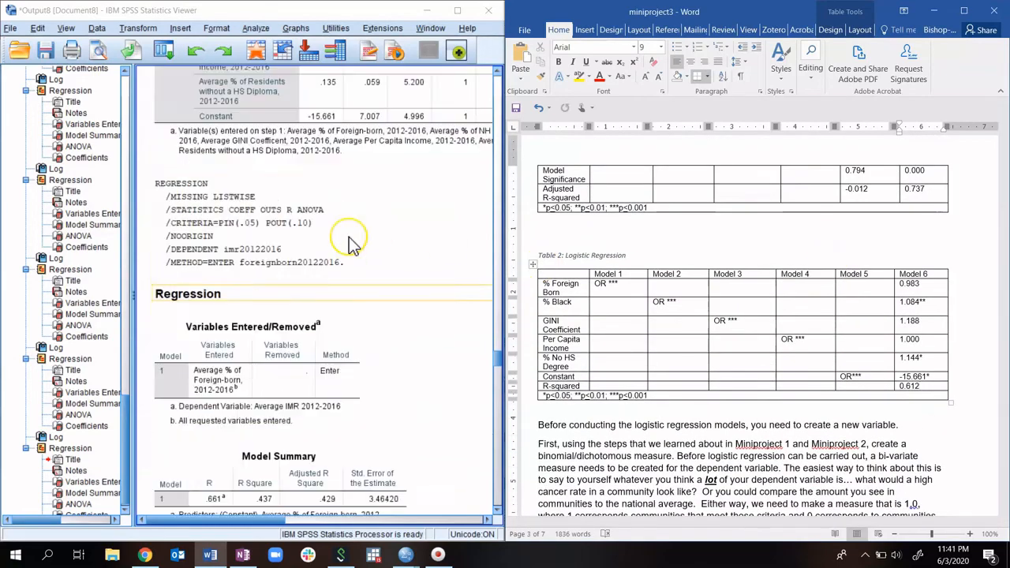
{"action": "scroll", "coordinate": [352, 245], "scroll_direction": "up", "scroll_amount": 1}
{"action": "scroll", "coordinate": [352, 245], "scroll_direction": "down", "scroll_amount": 6}
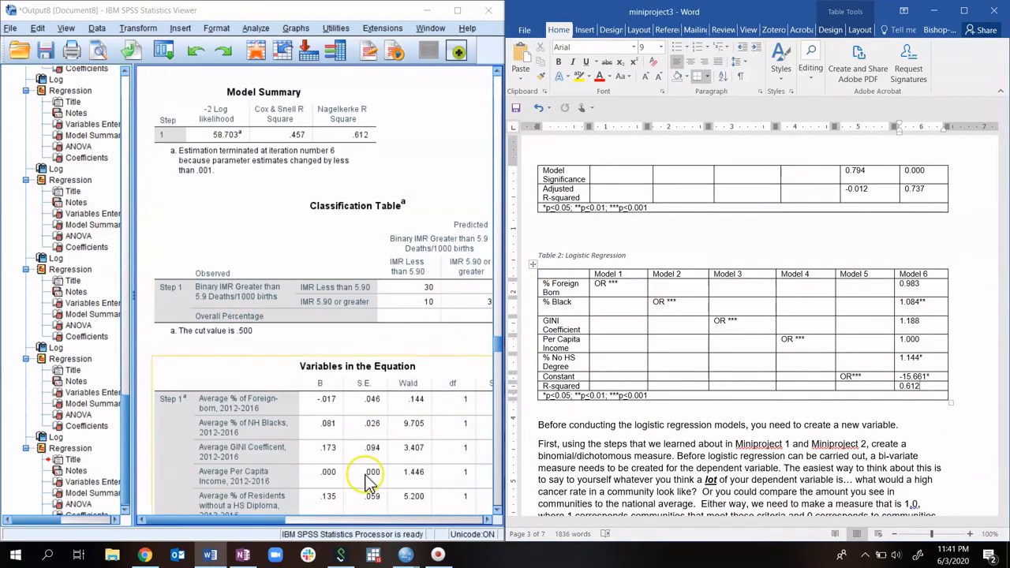
- Compare the foreign-born Exp(B) and Sig. values with Model 6's % Foreign Born entry and the significance legend in Table 2
{"action": "left_click_drag", "start_coordinate": [266, 520], "coordinate": [306, 550]}
{"action": "left_click", "coordinate": [276, 375]}
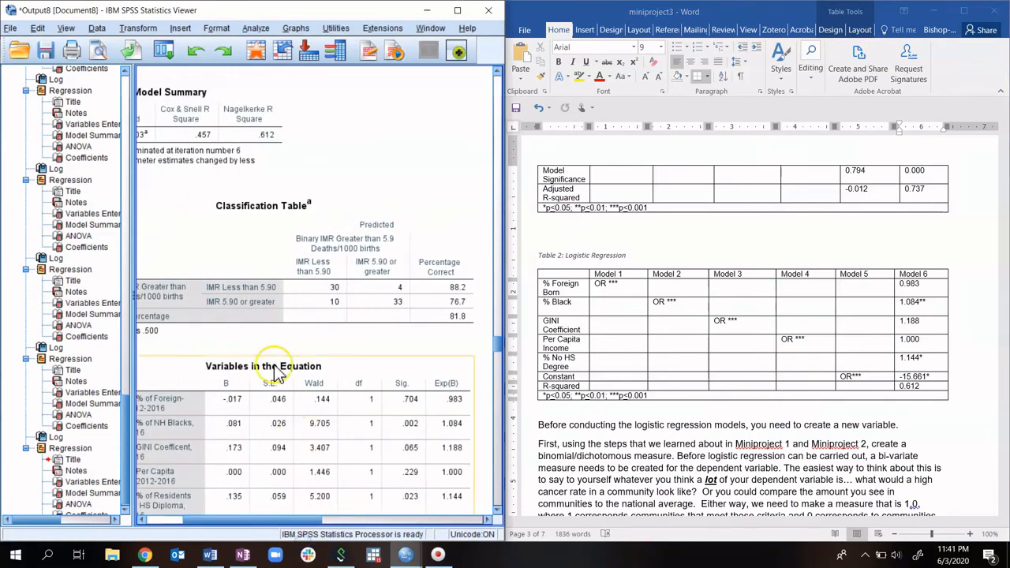
{"action": "left_click", "coordinate": [923, 285]}
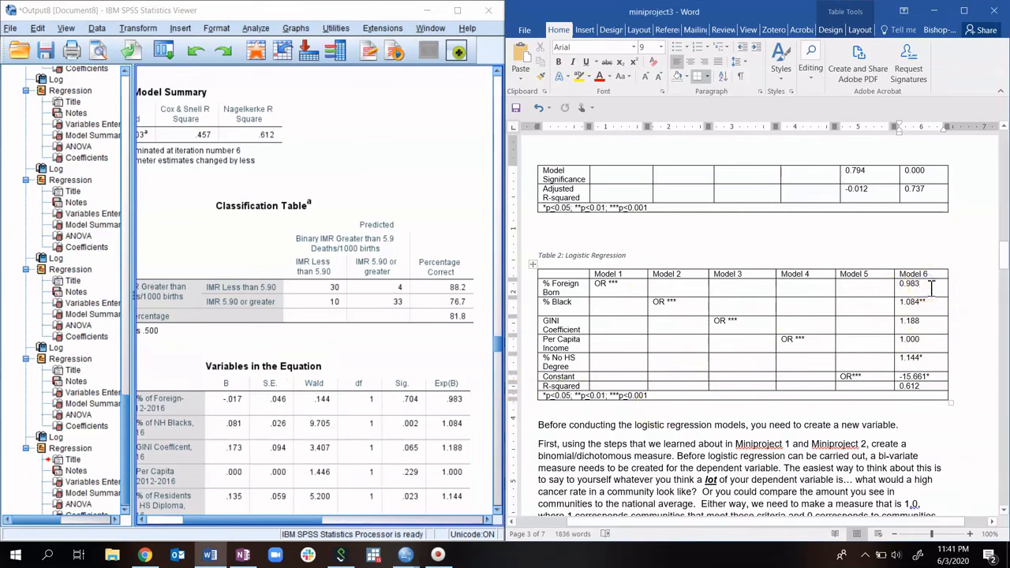
{"action": "type", "text": "*"}
{"action": "left_click_drag", "start_coordinate": [544, 394], "coordinate": [643, 398]}
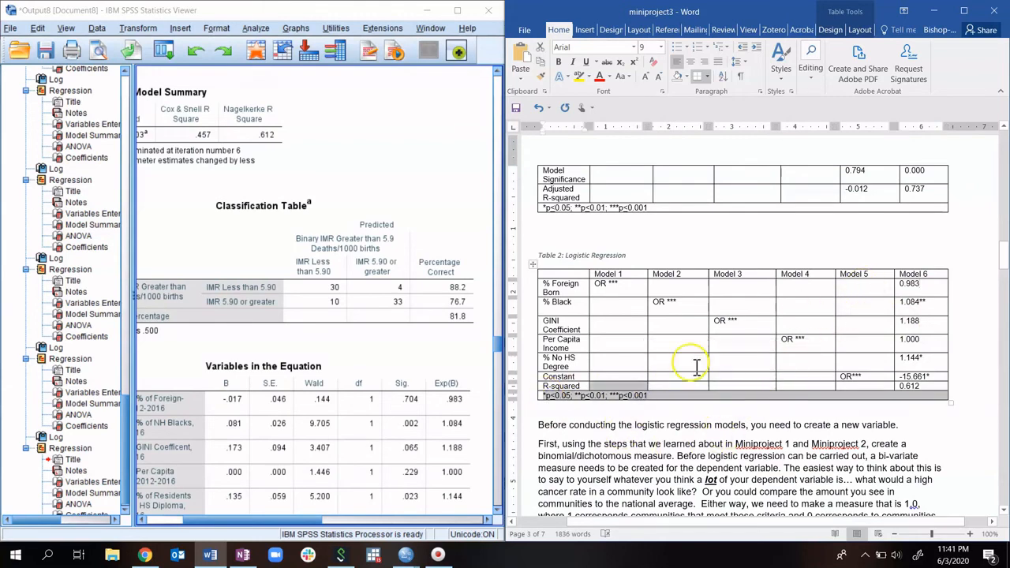
{"action": "left_click", "coordinate": [456, 432]}
{"action": "scroll", "coordinate": [419, 216], "scroll_direction": "up", "scroll_amount": 2}
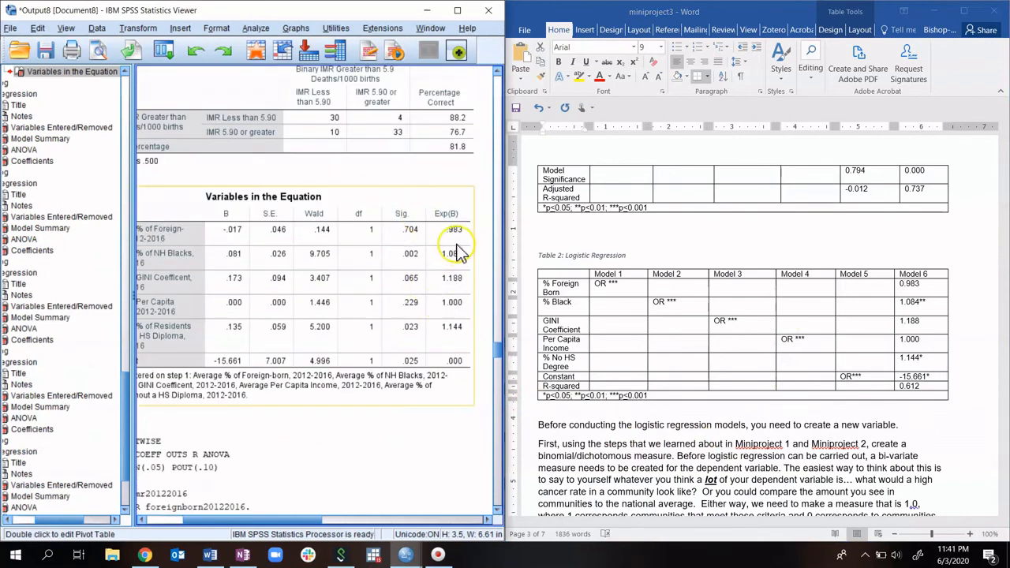
- Check Model 6's % Black, GINI Coefficient, Per Capita Income and % No HS Degree entries against their Exp(B) and Sig. values
{"action": "left_click", "coordinate": [935, 303]}
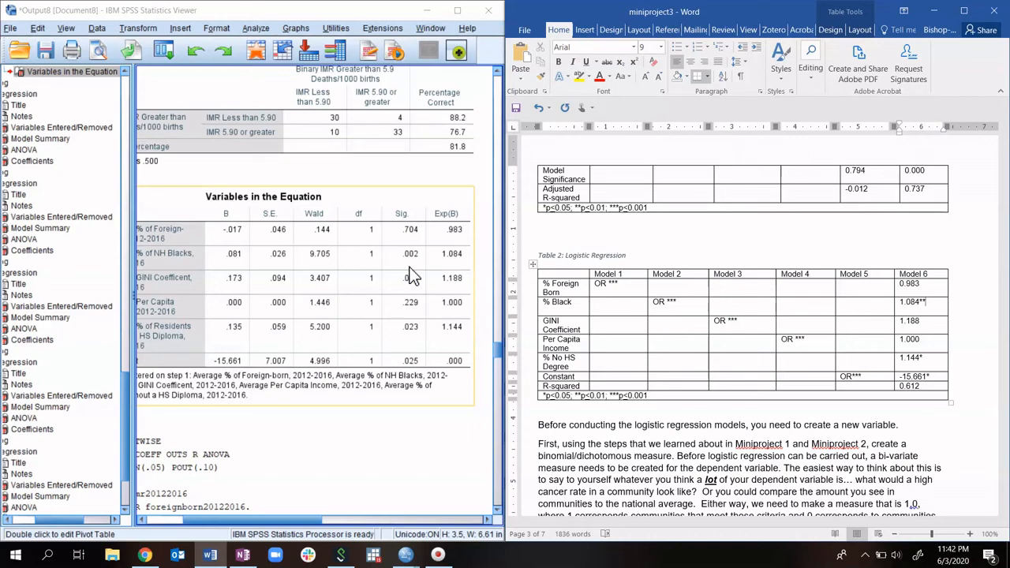
{"action": "left_click", "coordinate": [933, 304]}
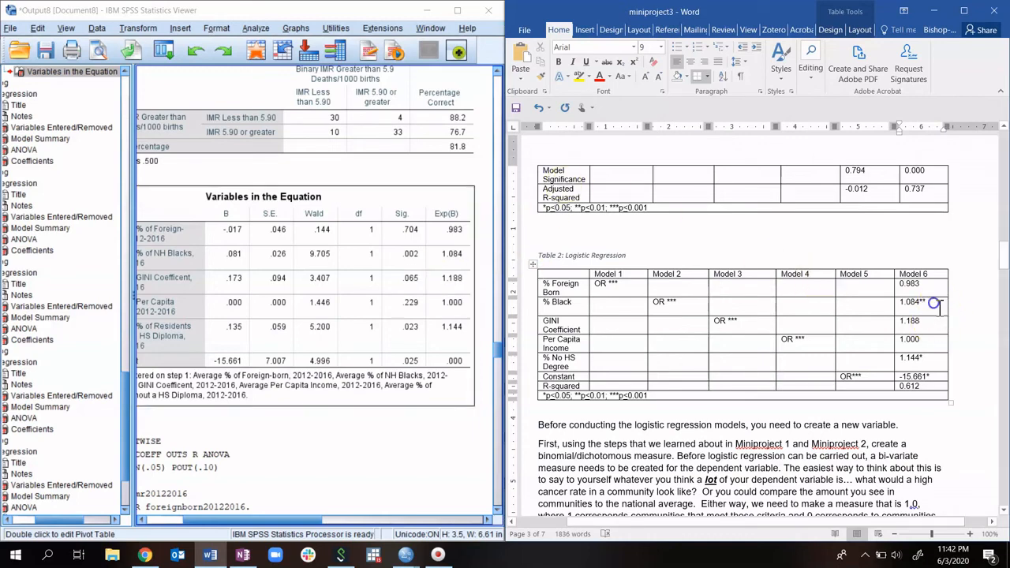
{"action": "left_click", "coordinate": [926, 323]}
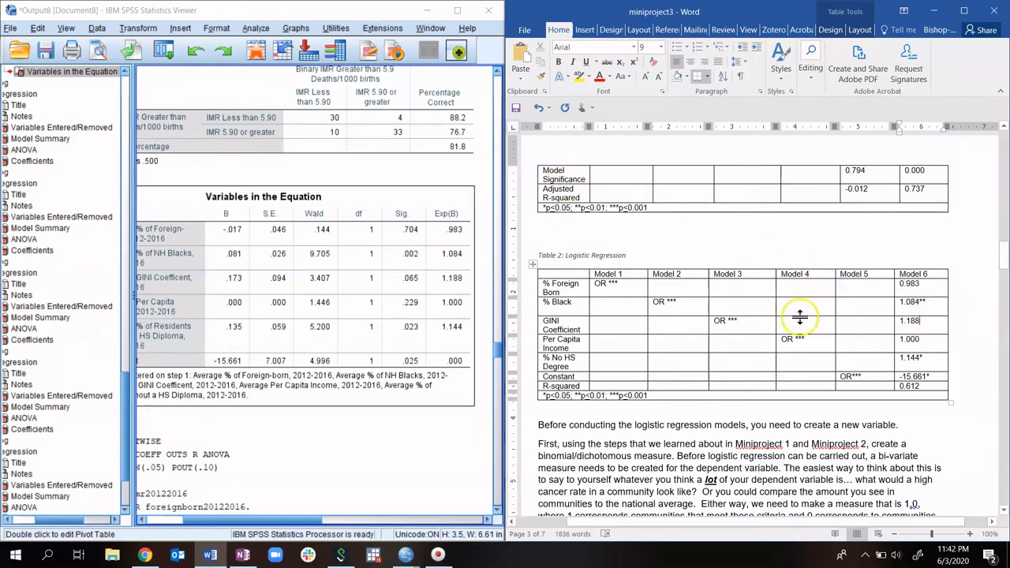
{"action": "left_click", "coordinate": [932, 342]}
{"action": "left_click", "coordinate": [322, 331]}
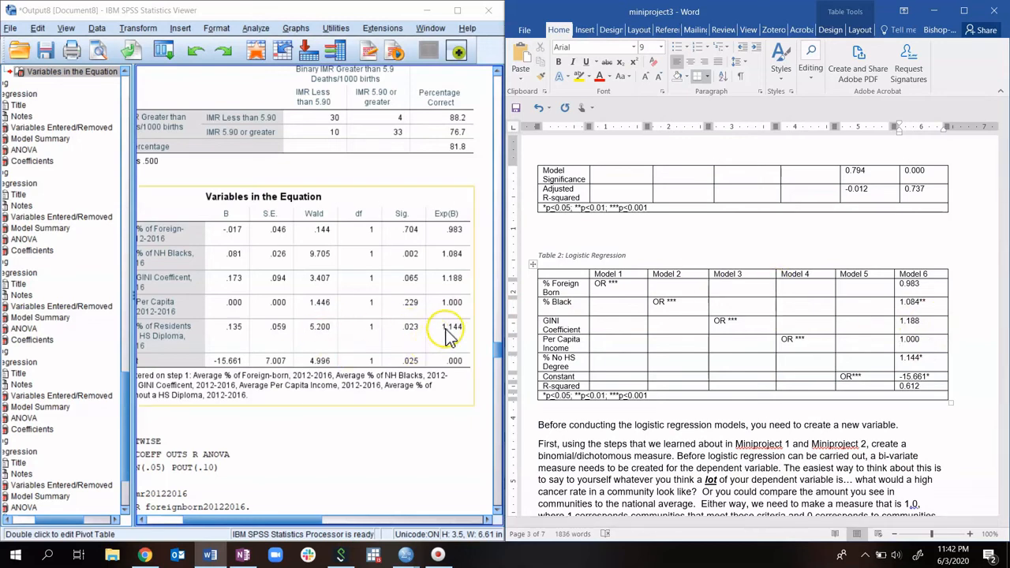
{"action": "left_click", "coordinate": [639, 372]}
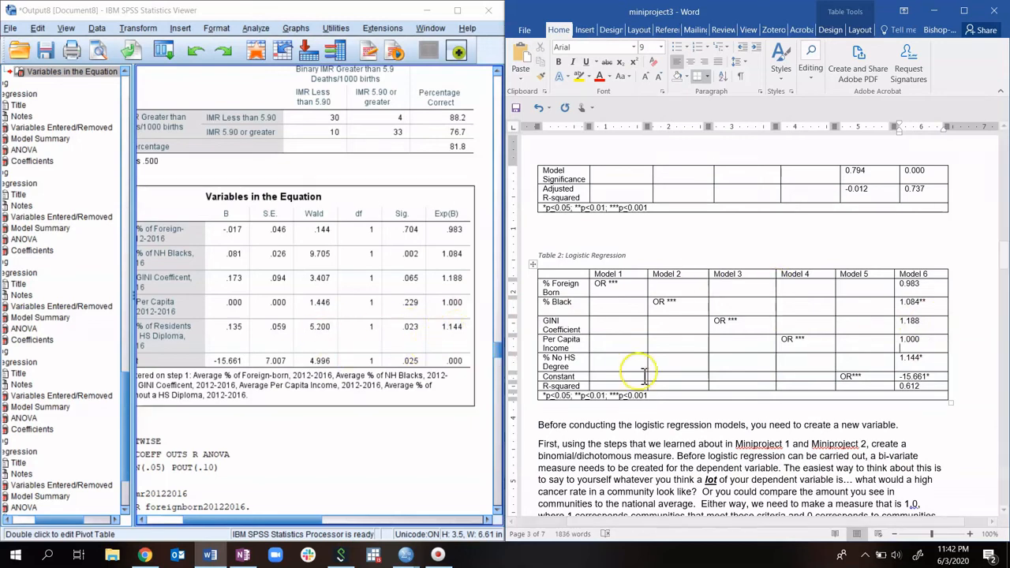
{"action": "left_click", "coordinate": [929, 359]}
{"action": "left_click", "coordinate": [441, 338]}
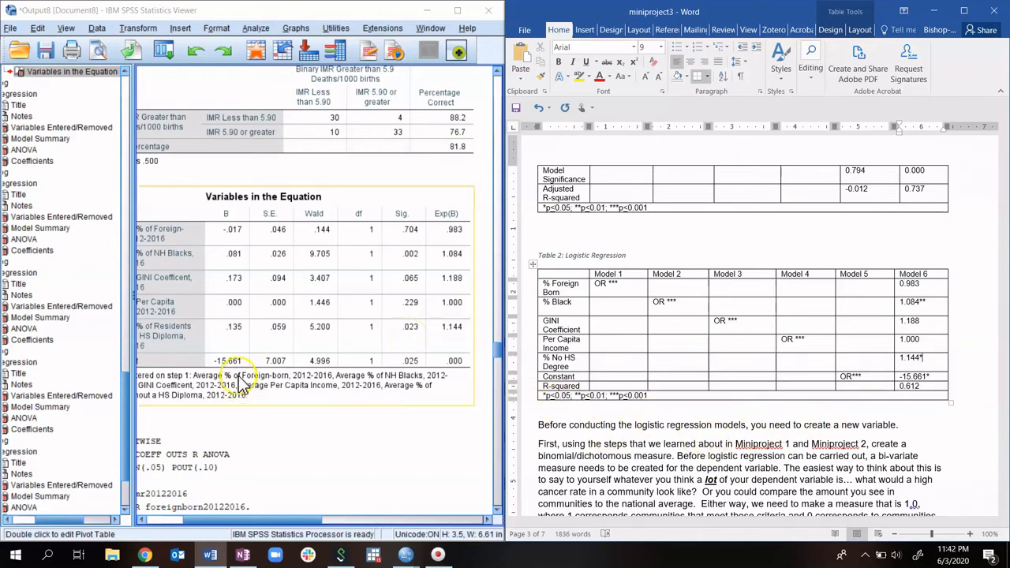
- Check Model 6's Constant entry in Table 2 against the constant's B and Sig. values in Variables in the Equation
{"action": "left_click", "coordinate": [302, 419]}
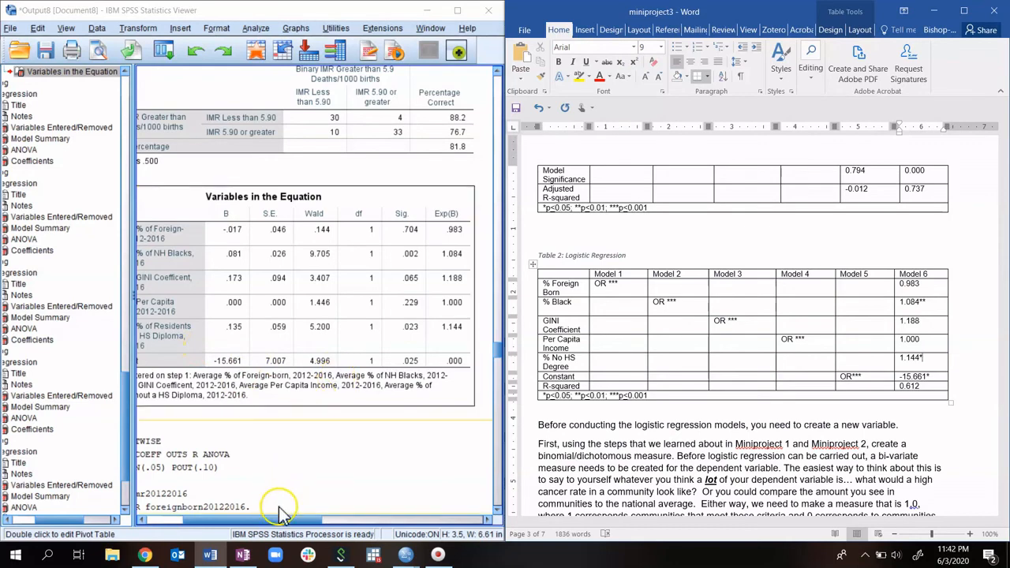
{"action": "left_click_drag", "start_coordinate": [249, 521], "coordinate": [207, 521]}
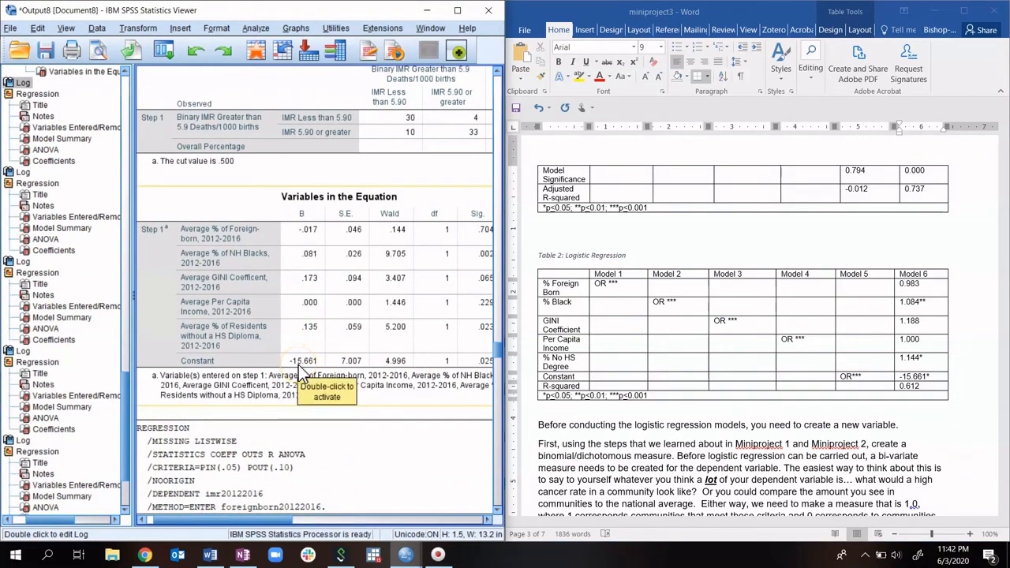
{"action": "left_click", "coordinate": [939, 376]}
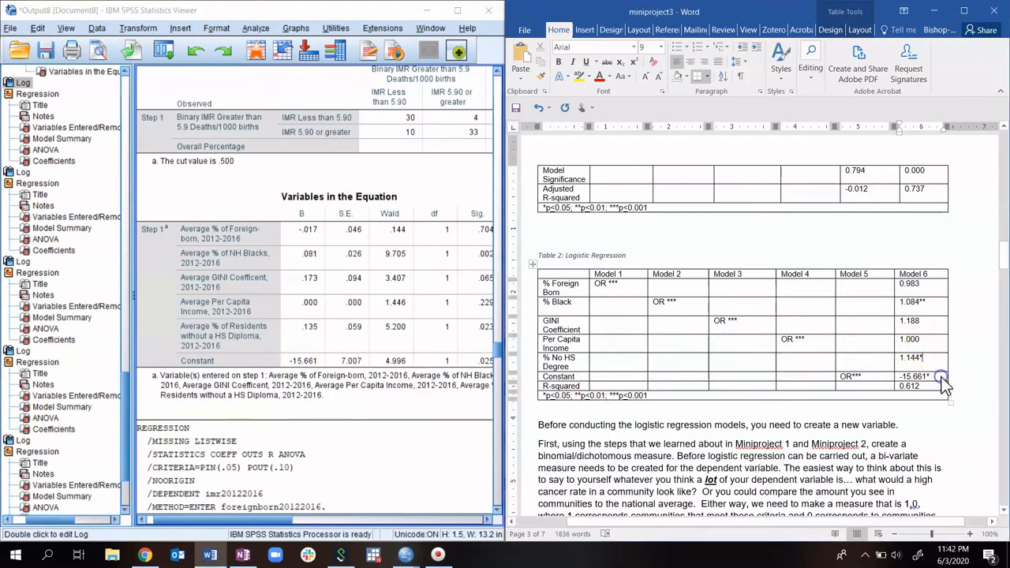
{"action": "left_click_drag", "start_coordinate": [276, 520], "coordinate": [335, 520]}
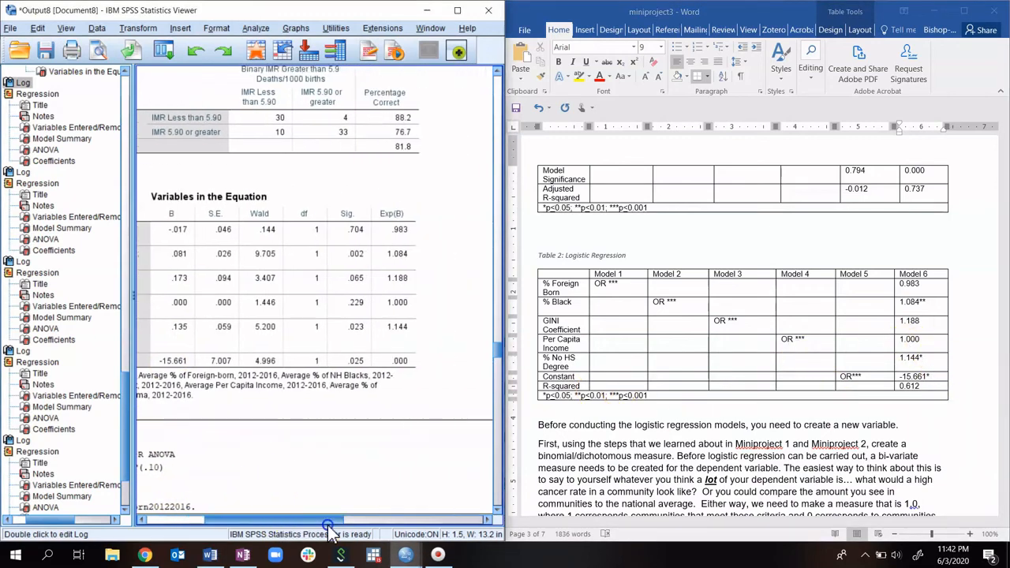
{"action": "left_click", "coordinate": [394, 367]}
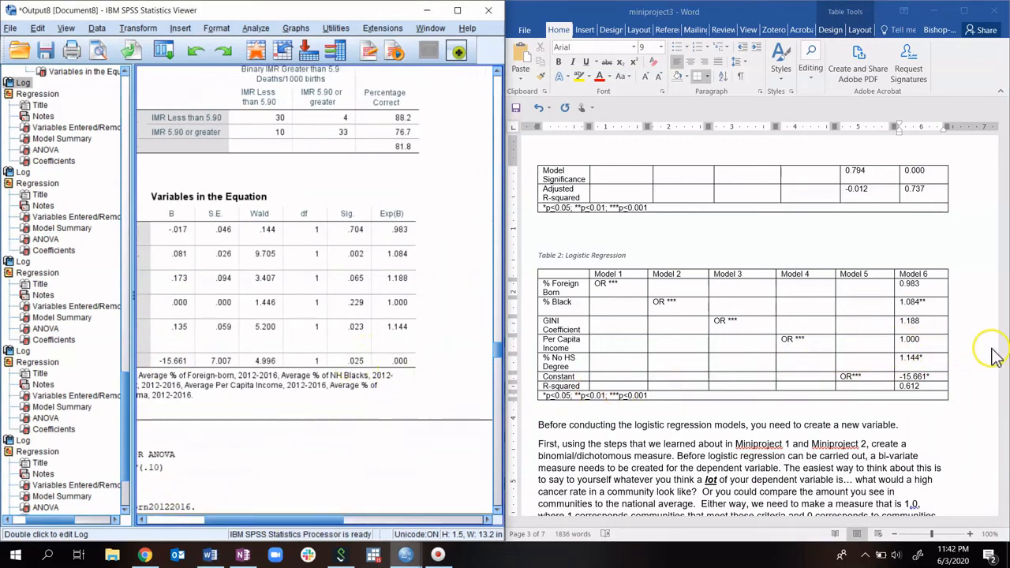
{"action": "left_click", "coordinate": [900, 371]}
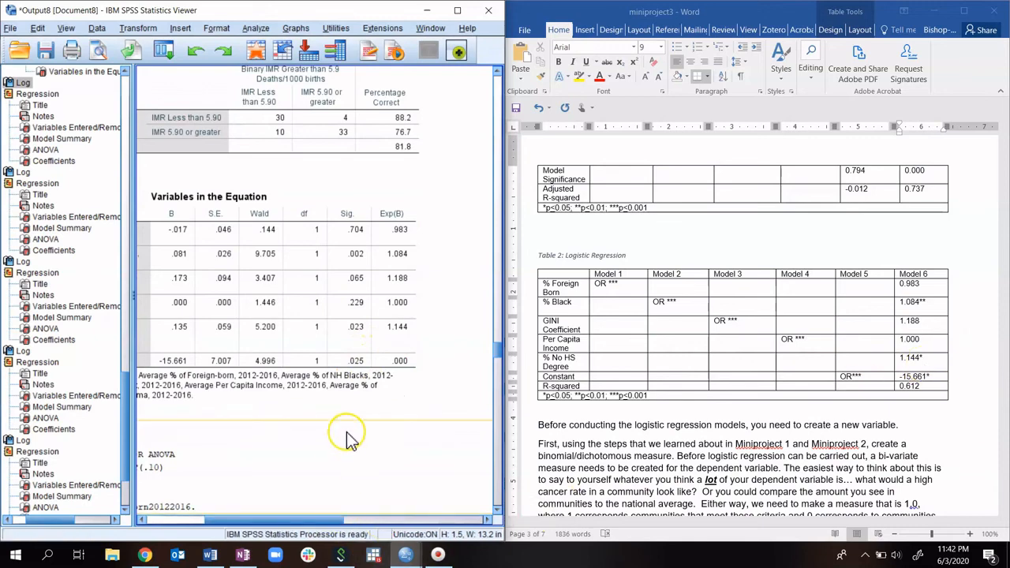
- Check Model 6's R-squared entry in Table 2 against the Nagelkerke R Square in the Model Summary
{"action": "scroll", "coordinate": [350, 440], "scroll_direction": "up", "scroll_amount": 3}
{"action": "scroll", "coordinate": [351, 439], "scroll_direction": "up", "scroll_amount": 4}
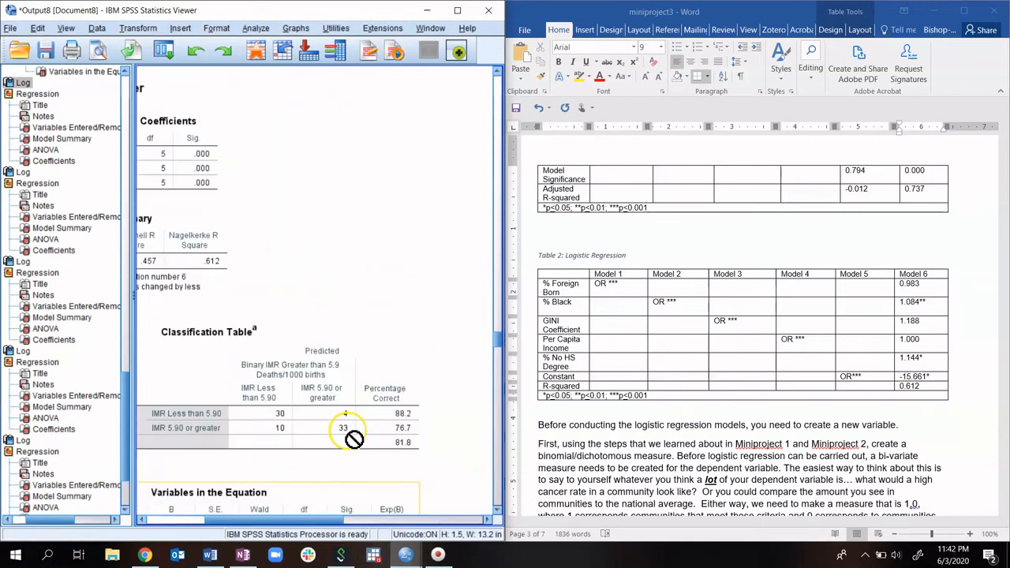
{"action": "left_click", "coordinate": [331, 521]}
{"action": "left_click_drag", "start_coordinate": [331, 521], "coordinate": [319, 460]}
{"action": "left_click", "coordinate": [324, 378]}
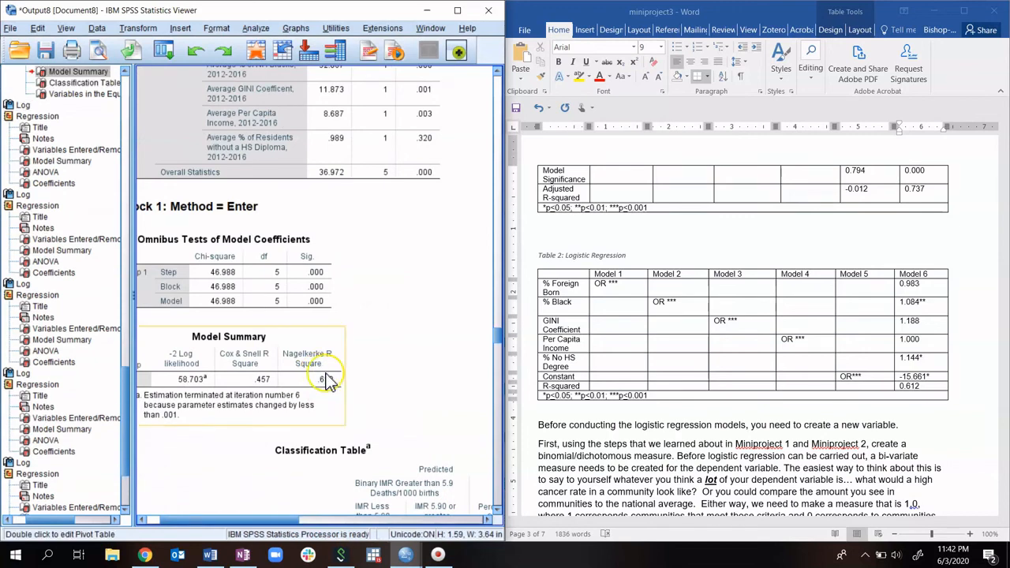
{"action": "left_click", "coordinate": [918, 388]}
{"action": "scroll", "coordinate": [366, 331], "scroll_direction": "up", "scroll_amount": 5}
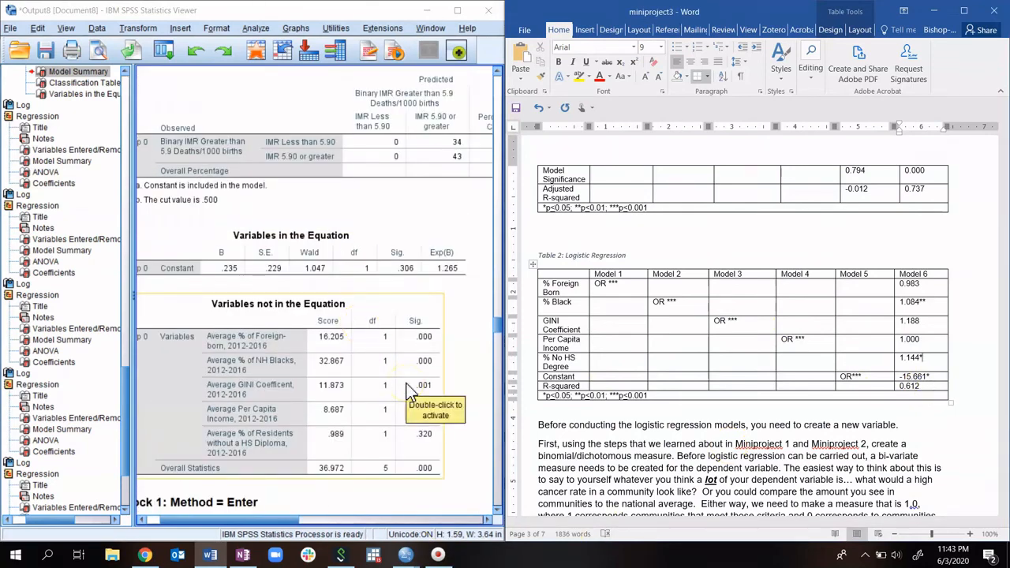
- Review the miniproject3 instructions on creating the binary dependent variable and running linear regressions in SPSS
{"action": "left_click", "coordinate": [588, 443]}
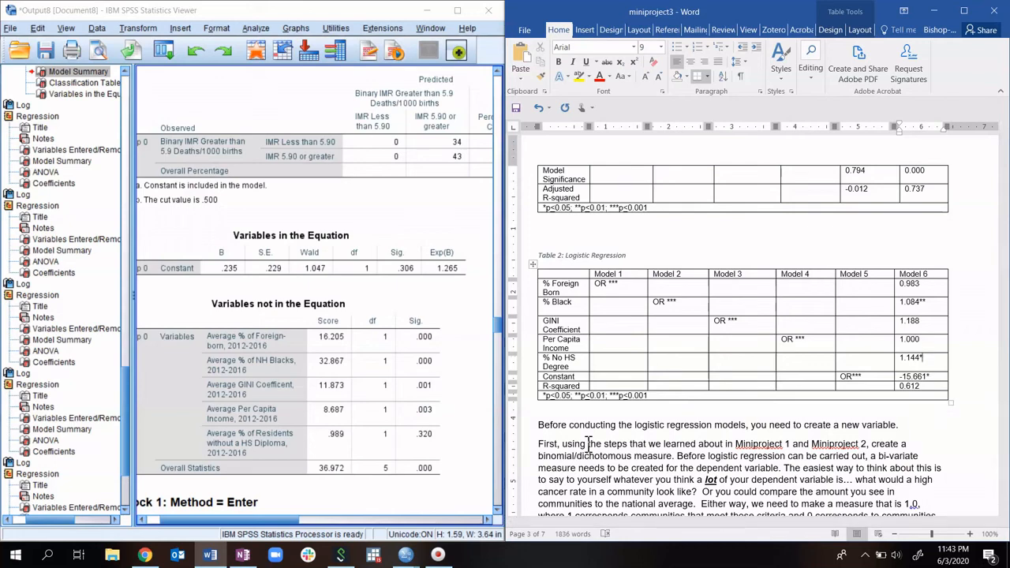
{"action": "scroll", "coordinate": [639, 426], "scroll_direction": "down", "scroll_amount": 4}
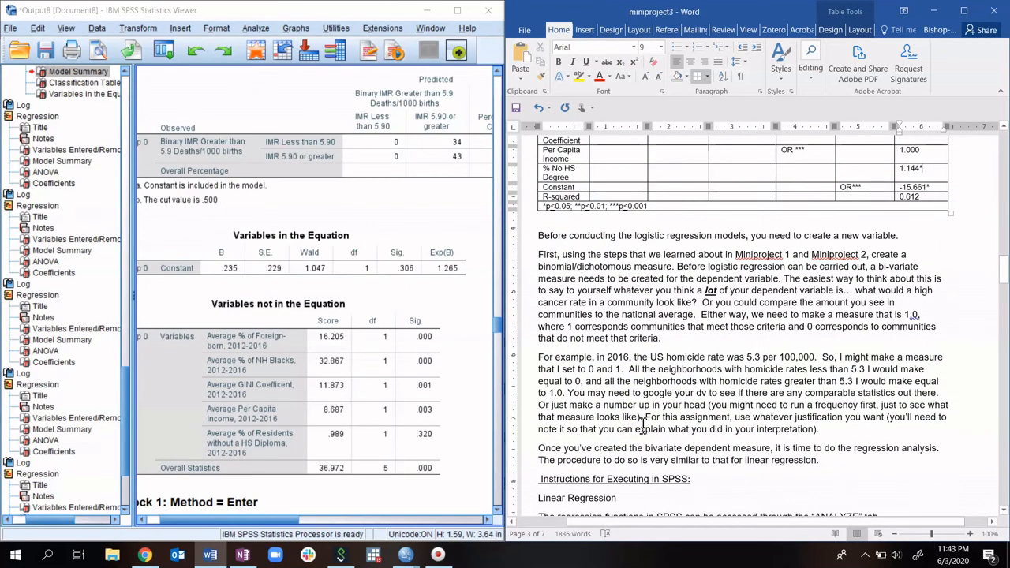
{"action": "scroll", "coordinate": [642, 426], "scroll_direction": "up", "scroll_amount": 10}
{"action": "scroll", "coordinate": [639, 424], "scroll_direction": "down", "scroll_amount": 20}
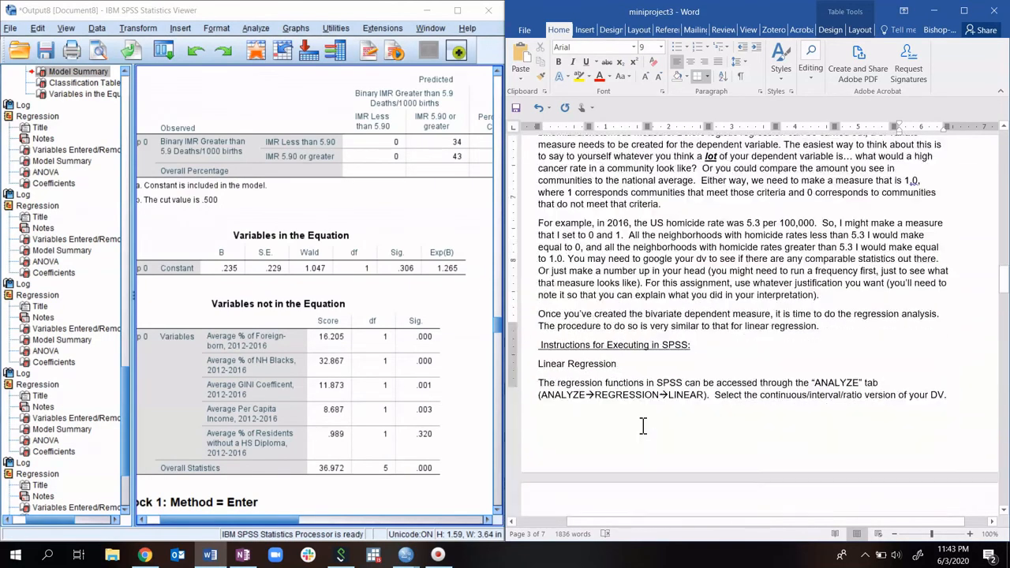
{"action": "scroll", "coordinate": [637, 424], "scroll_direction": "down", "scroll_amount": 1}
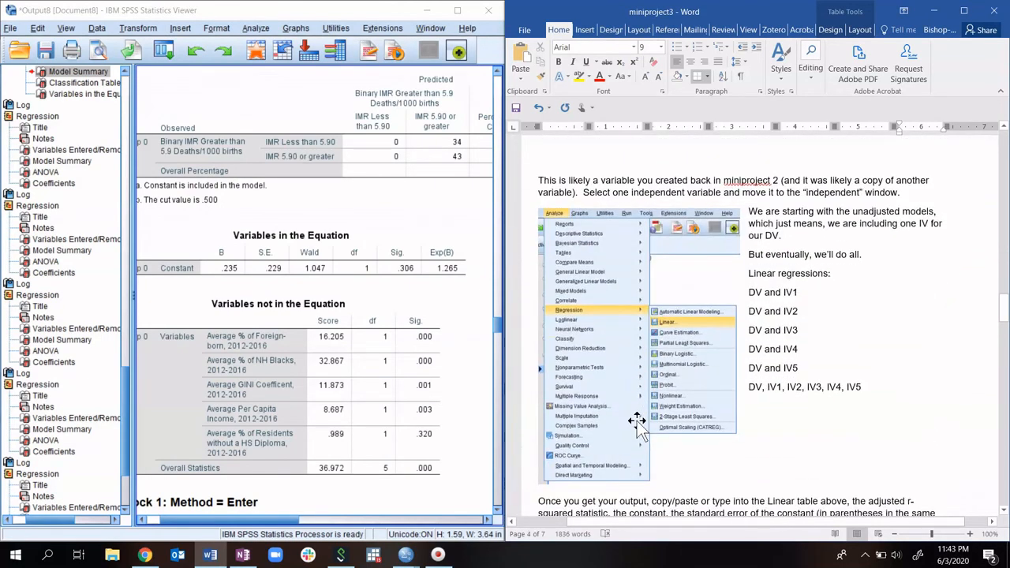
- Switch to OneNote and show the Calculating % Change in Odds Ratios page in the Logistic Regression section
{"action": "left_click", "coordinate": [430, 12]}
{"action": "left_click", "coordinate": [120, 150]}
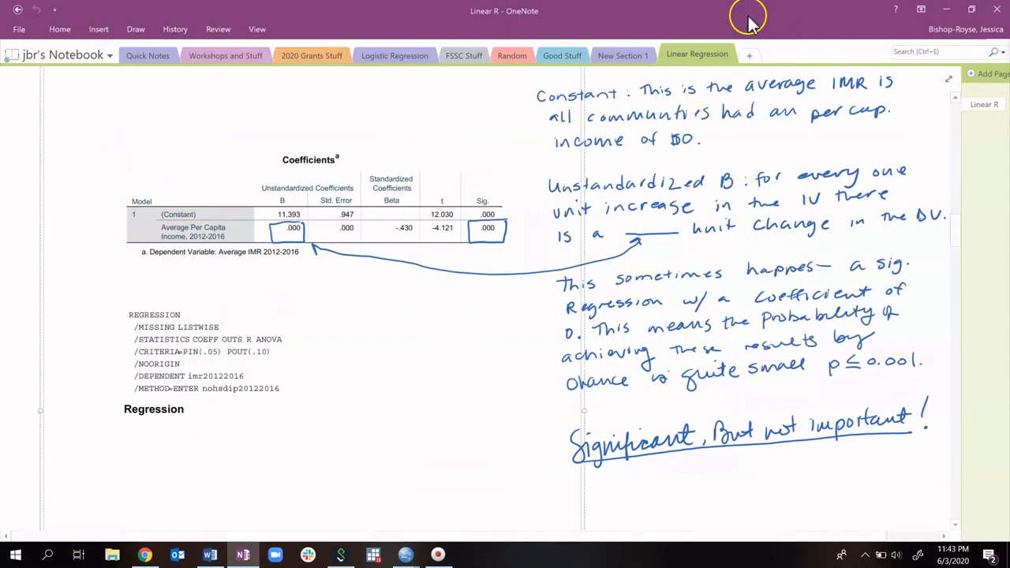
{"action": "left_click", "coordinate": [413, 59]}
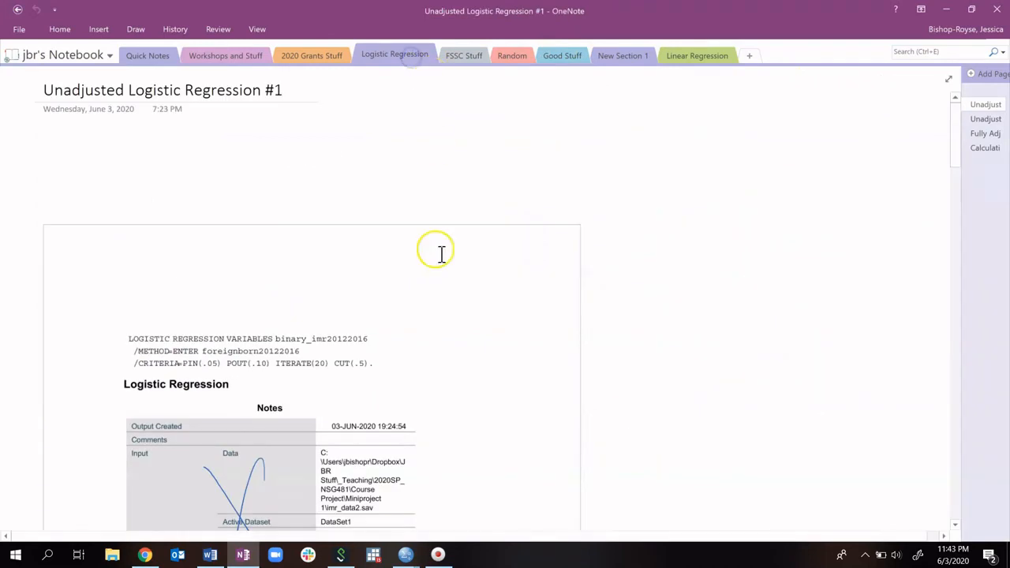
{"action": "scroll", "coordinate": [460, 268], "scroll_direction": "down", "scroll_amount": 20}
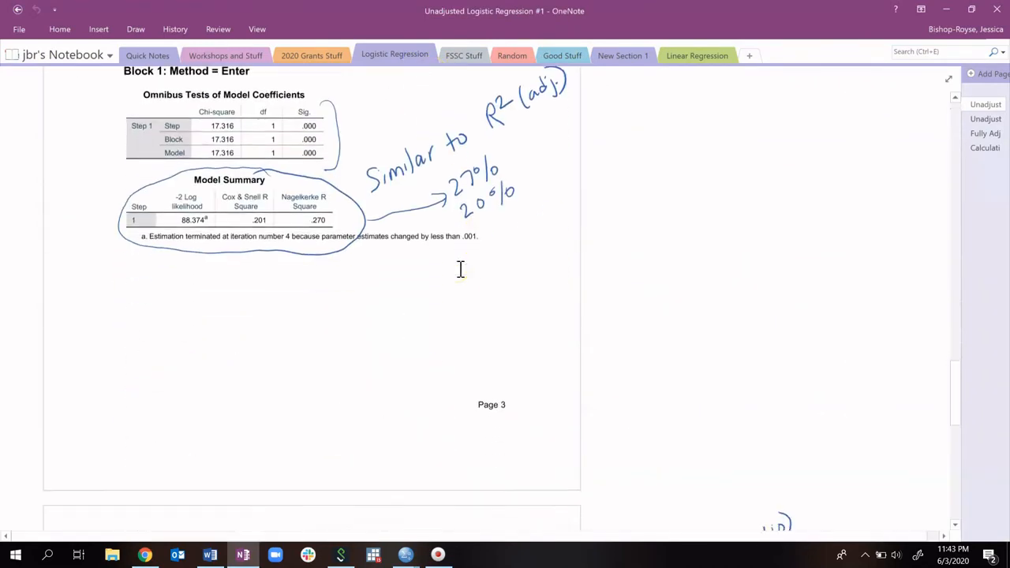
{"action": "left_click", "coordinate": [991, 148]}
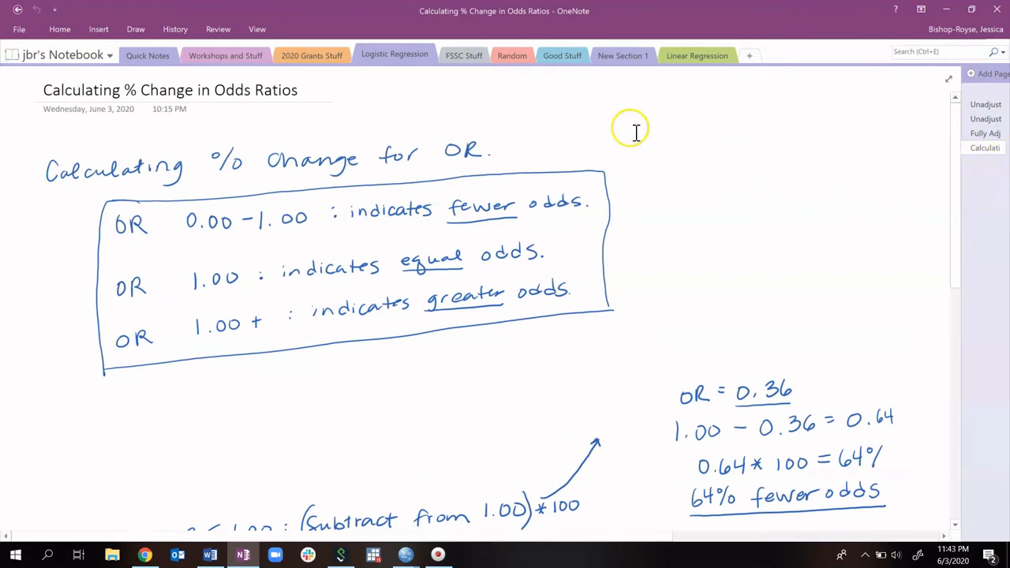
- Zoom the odds ratio notes to 41% so all the calculation examples fit in view
{"action": "left_click", "coordinate": [268, 28]}
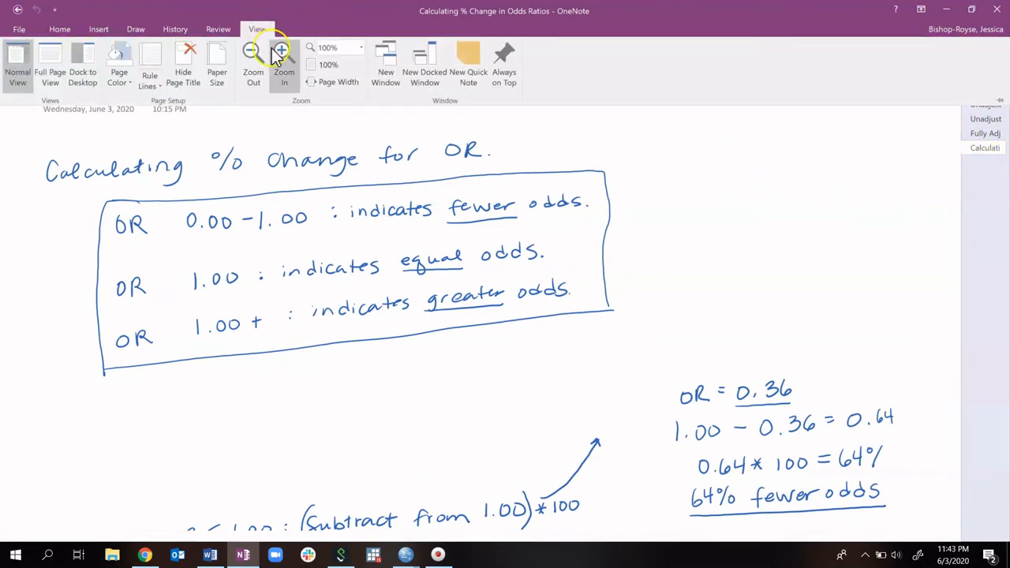
{"action": "left_click", "coordinate": [252, 65]}
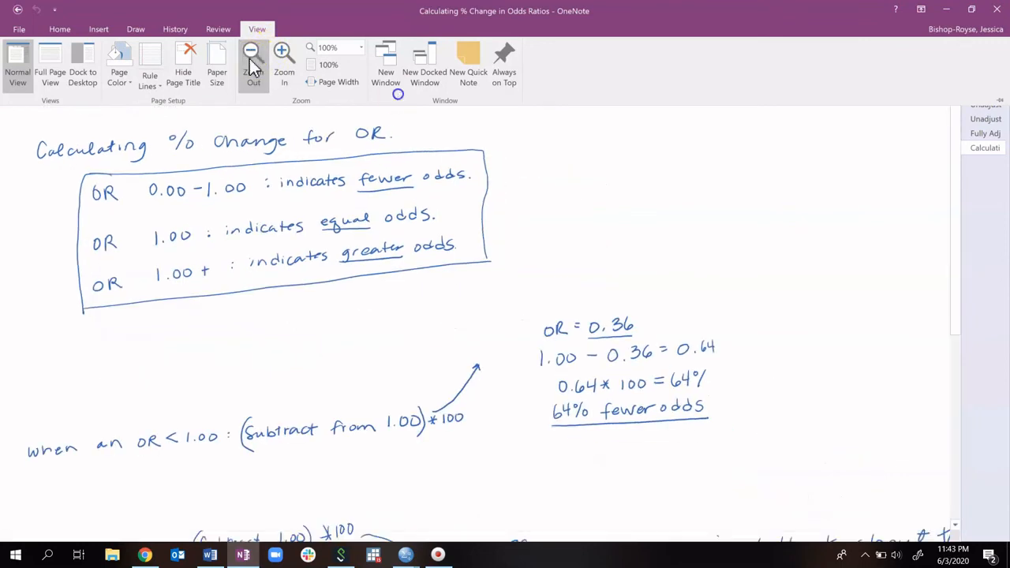
{"action": "left_click", "coordinate": [252, 67]}
{"action": "left_click", "coordinate": [252, 67]}
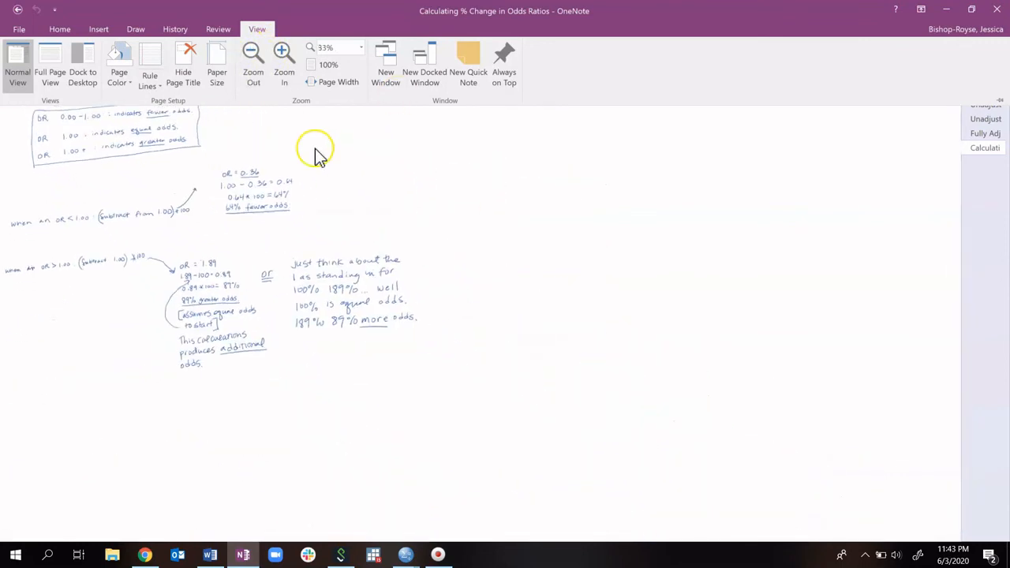
{"action": "left_click", "coordinate": [284, 57]}
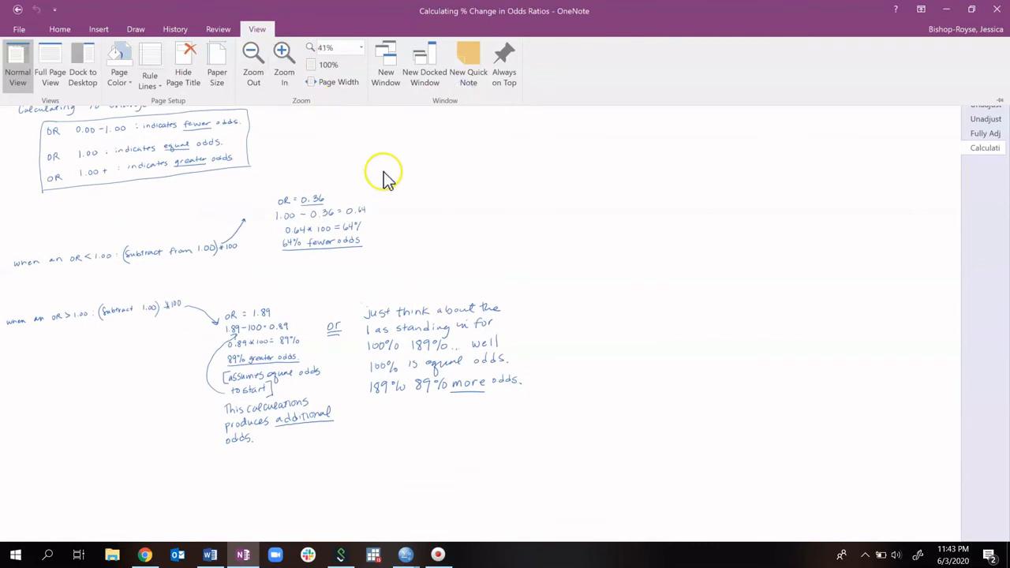
{"action": "left_click", "coordinate": [658, 243]}
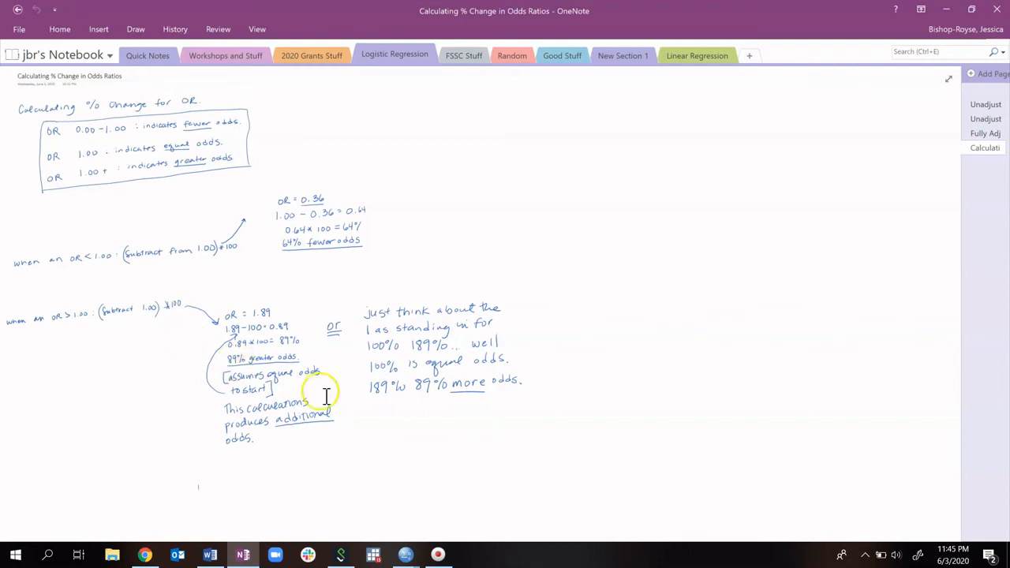
- Correct the subtraction in the OR > 1.00 example to 1.89 - 1.00 = 0.89 by inking the missing decimal point in blue
{"action": "left_click", "coordinate": [254, 328]}
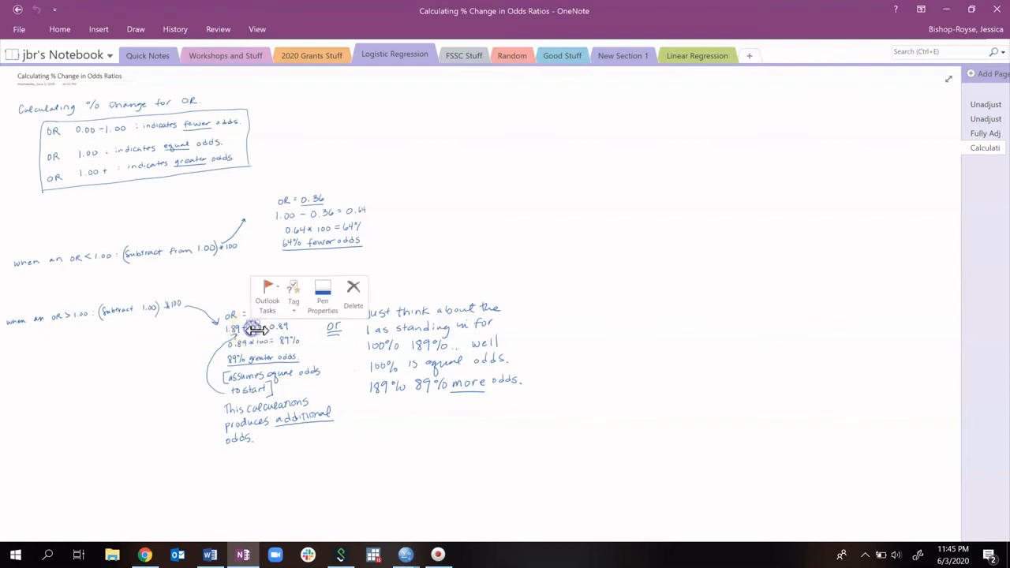
{"action": "left_click", "coordinate": [390, 424]}
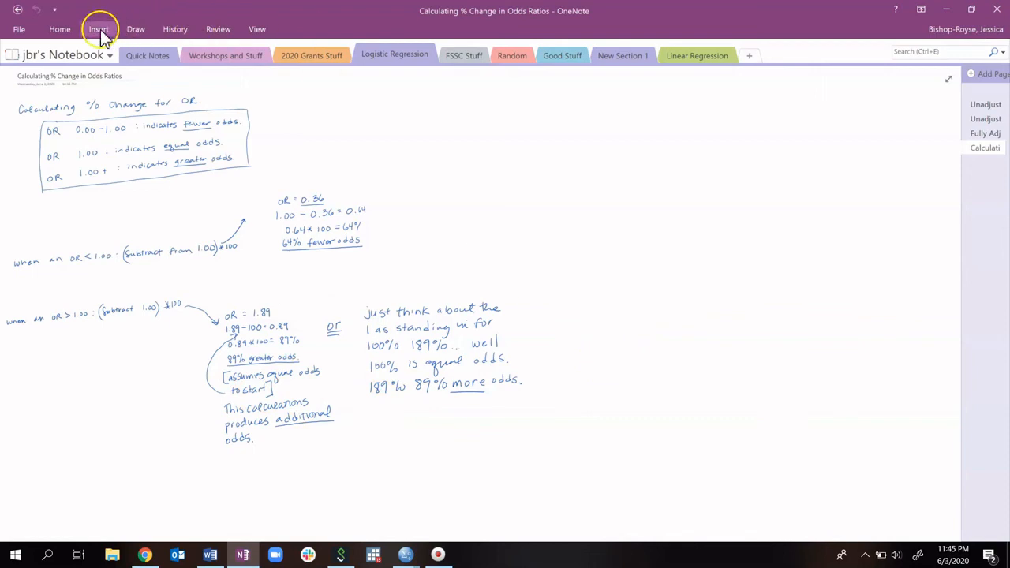
{"action": "left_click", "coordinate": [259, 31]}
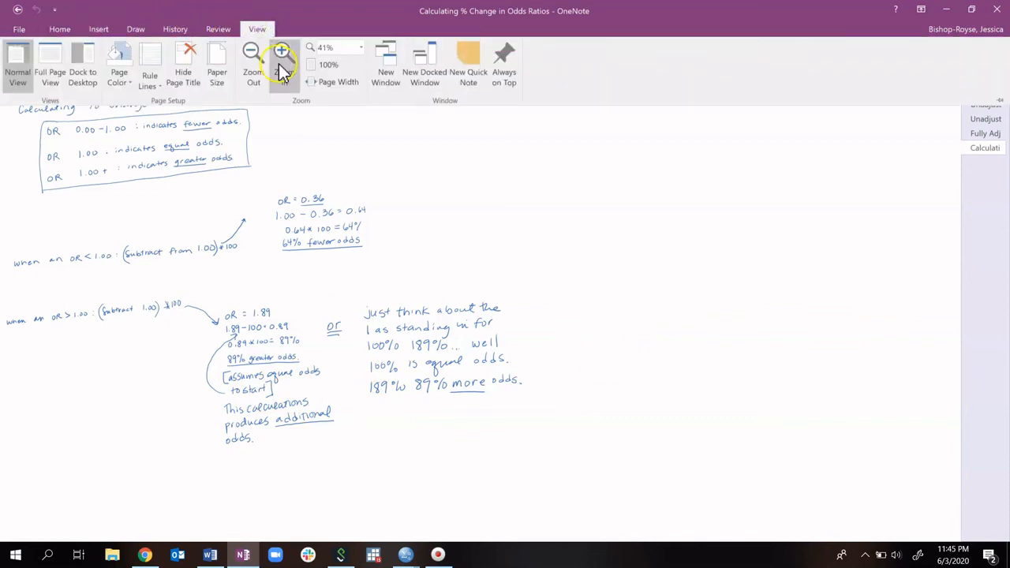
{"action": "left_click", "coordinate": [279, 63]}
{"action": "left_click", "coordinate": [279, 64]}
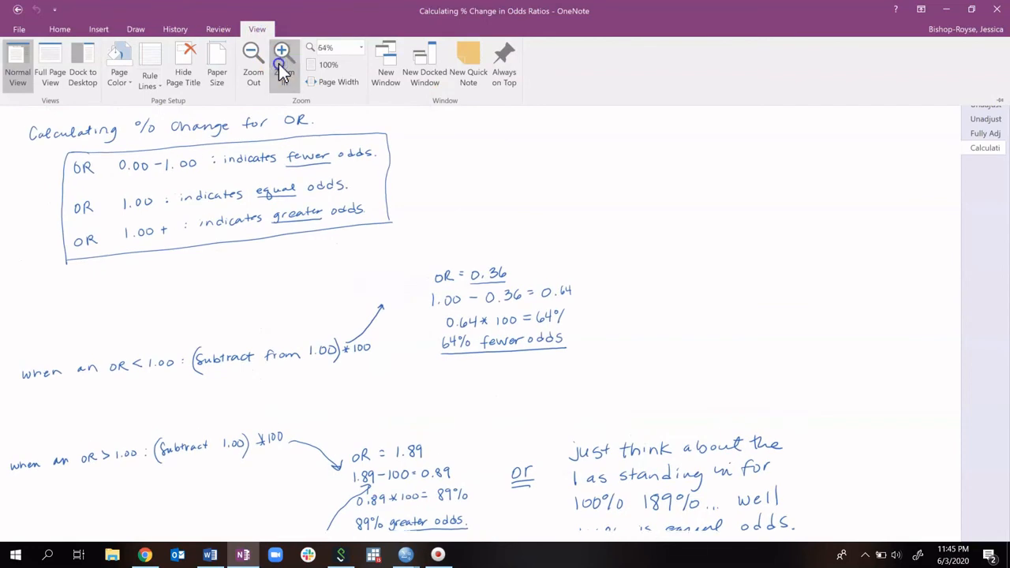
{"action": "left_click", "coordinate": [280, 64]}
{"action": "left_click", "coordinate": [279, 64]}
{"action": "scroll", "coordinate": [288, 237], "scroll_direction": "down", "scroll_amount": 8}
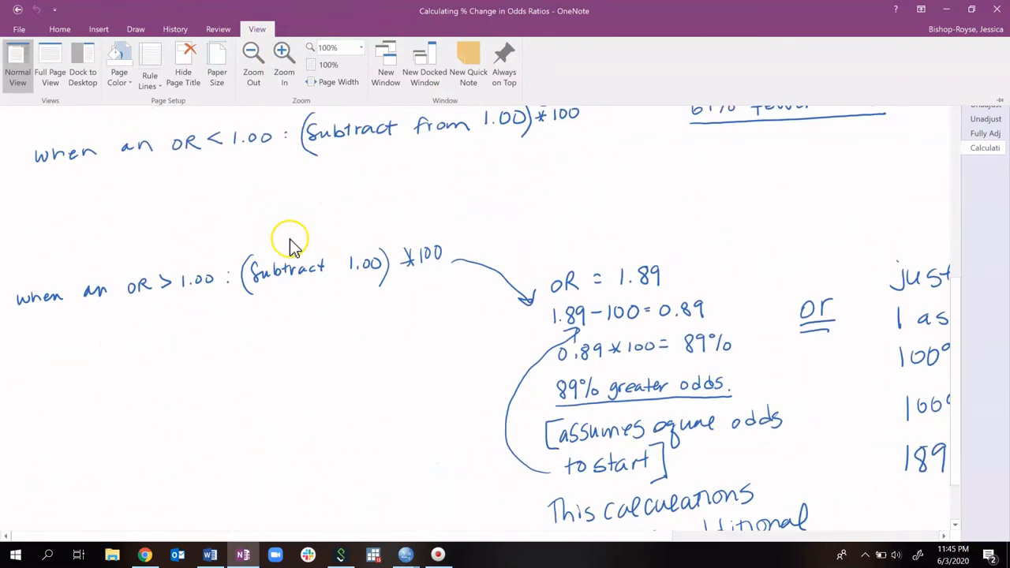
{"action": "left_click", "coordinate": [59, 30]}
{"action": "left_click", "coordinate": [135, 30]}
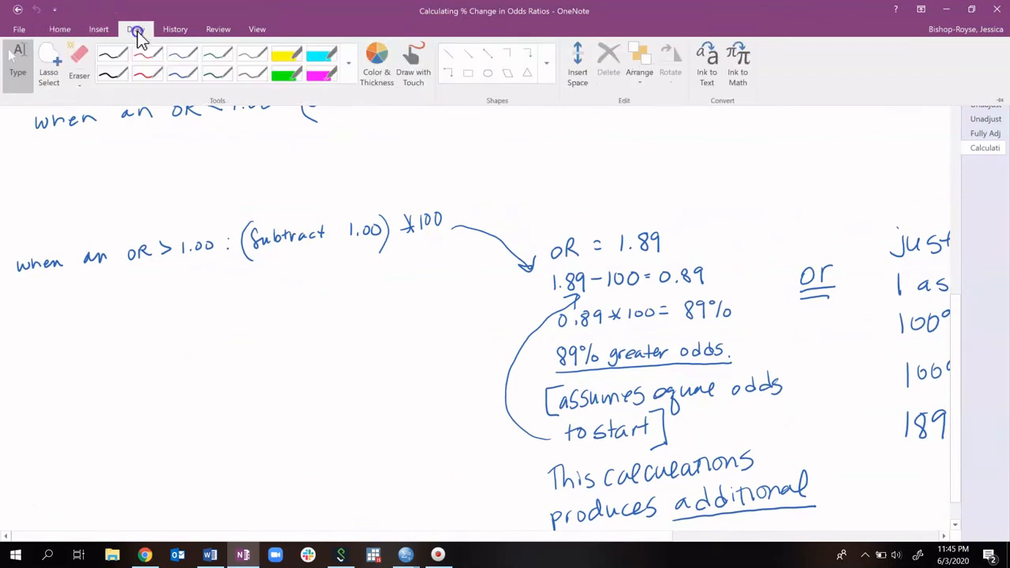
{"action": "left_click", "coordinate": [148, 77]}
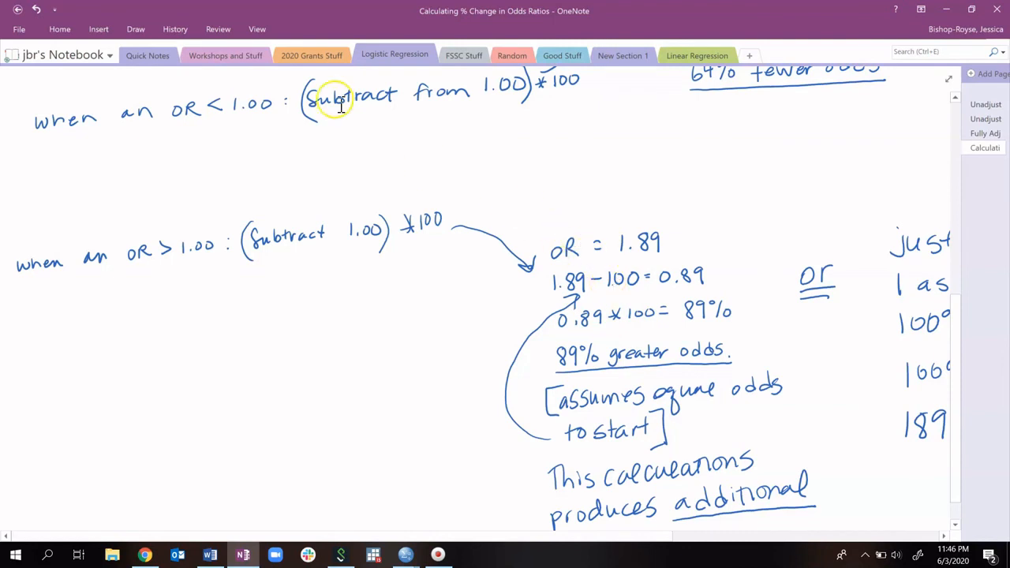
{"action": "left_click", "coordinate": [135, 28]}
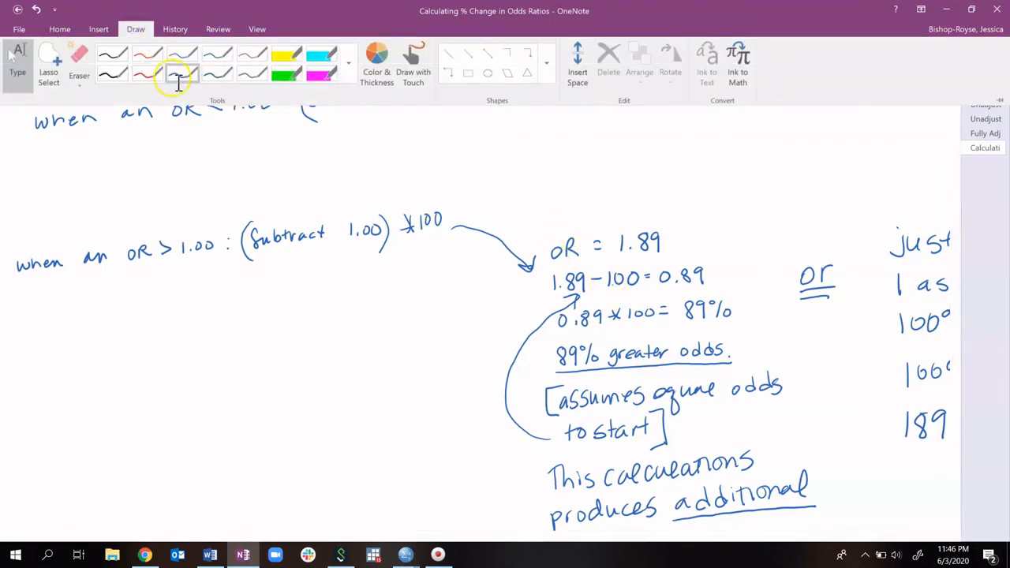
{"action": "left_click", "coordinate": [276, 124]}
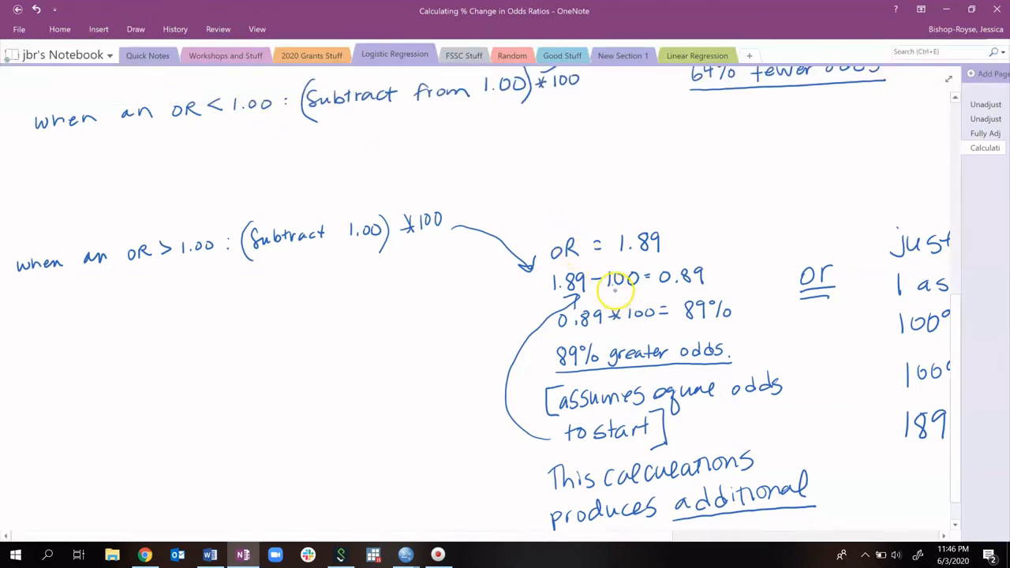
{"action": "left_click", "coordinate": [611, 285]}
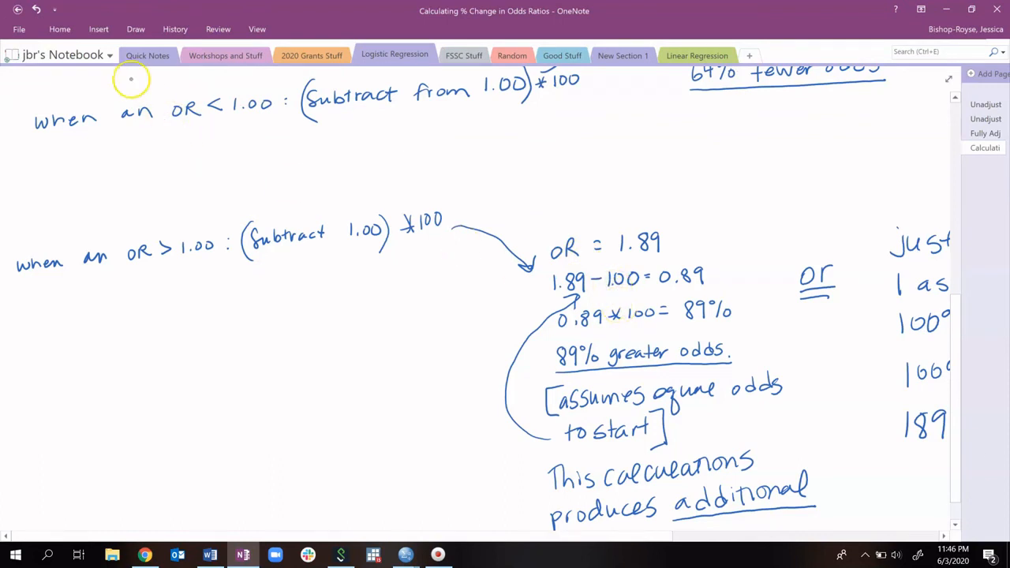
- Zoom the notes to 64% and examine the 1.89 odds ratio calculation alongside its alternative percentage explanation
{"action": "scroll", "coordinate": [243, 244], "scroll_direction": "down", "scroll_amount": 1}
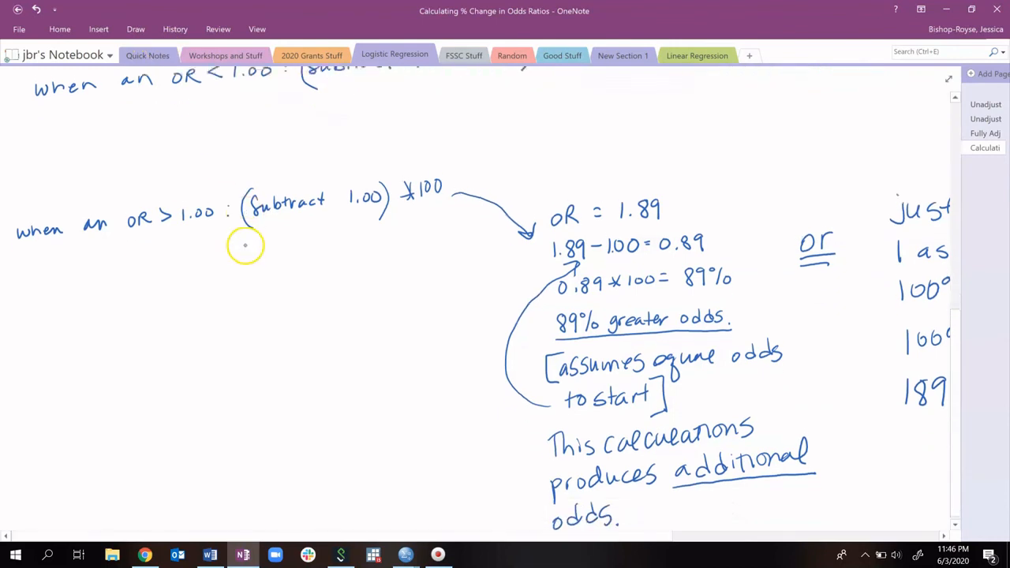
{"action": "left_click", "coordinate": [257, 30]}
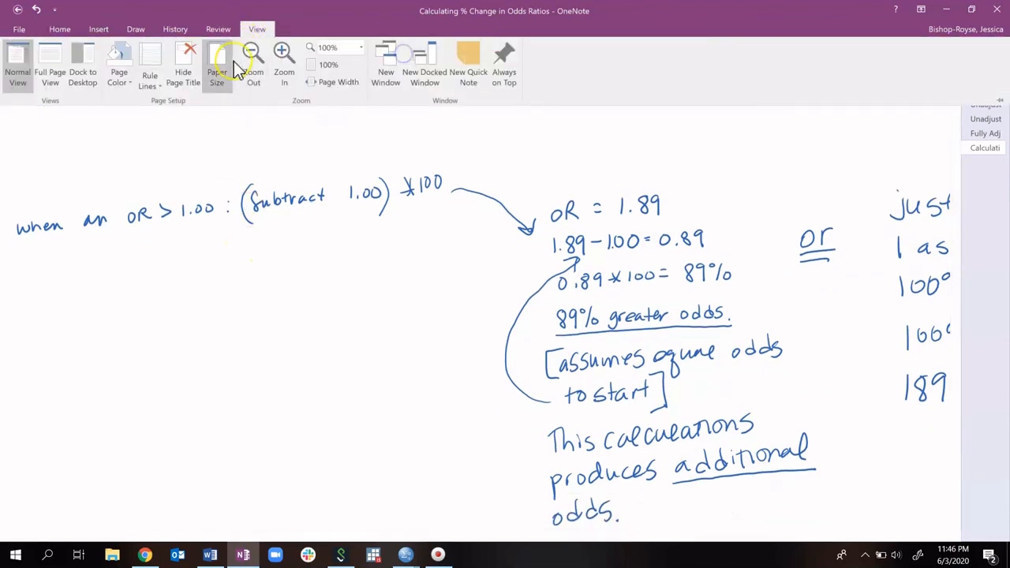
{"action": "left_click", "coordinate": [254, 65]}
{"action": "left_click", "coordinate": [343, 161]}
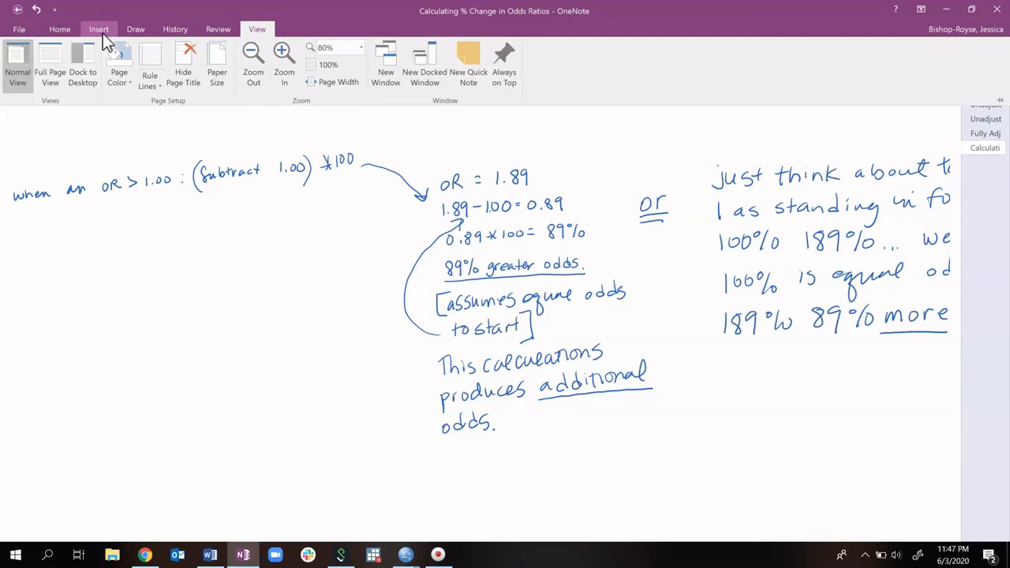
{"action": "left_click", "coordinate": [280, 83]}
{"action": "scroll", "coordinate": [511, 331], "scroll_direction": "up", "scroll_amount": 1}
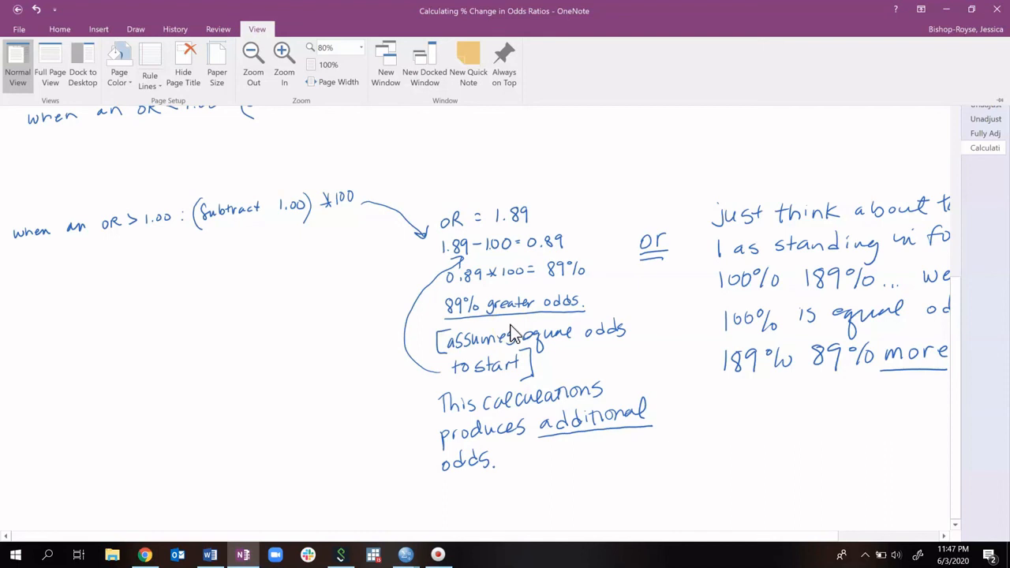
{"action": "left_click", "coordinate": [288, 71]}
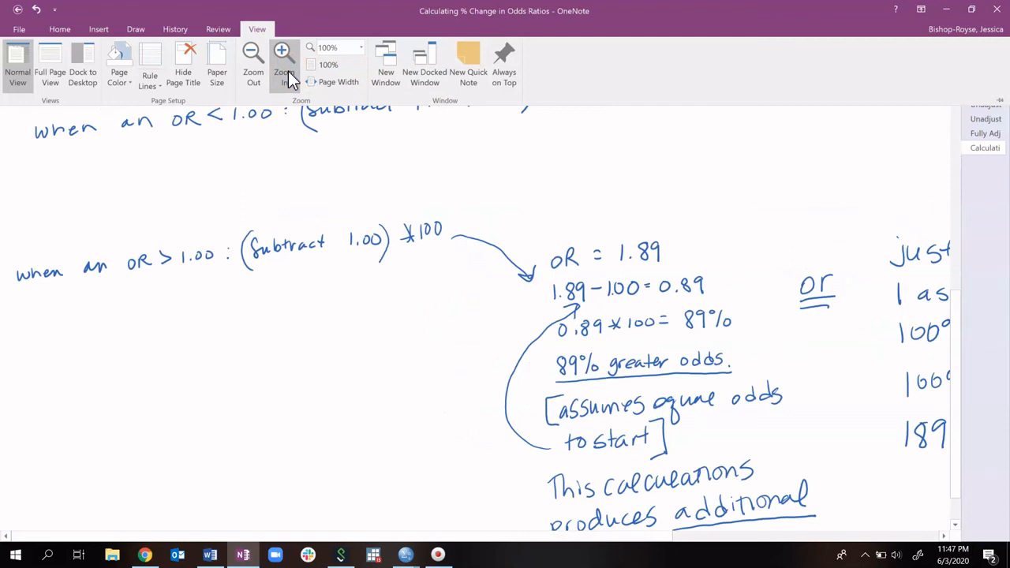
{"action": "left_click", "coordinate": [260, 79]}
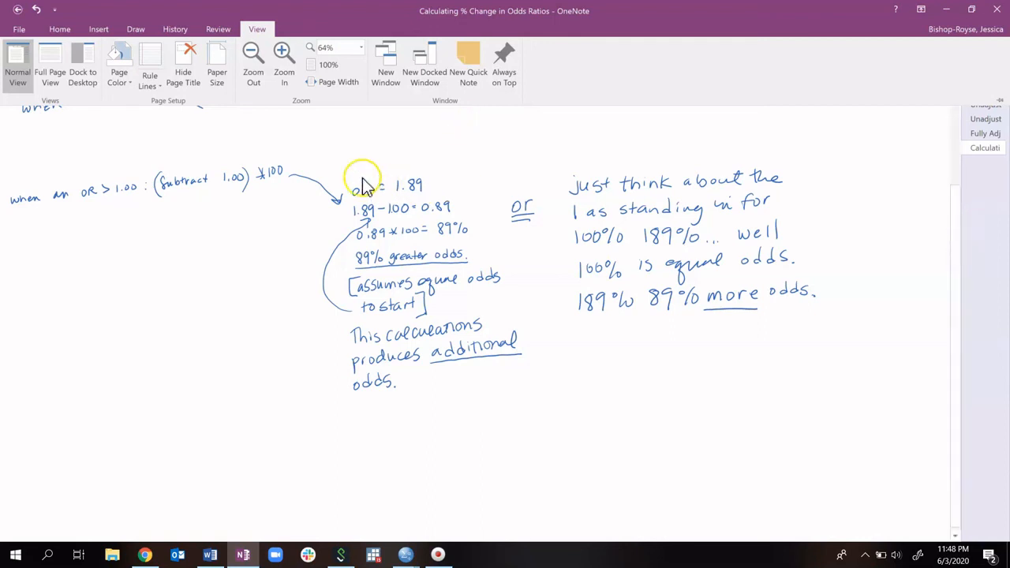
{"action": "left_click", "coordinate": [340, 172]}
{"action": "left_click_drag", "start_coordinate": [356, 158], "coordinate": [352, 284]}
{"action": "scroll", "coordinate": [384, 252], "scroll_direction": "up", "scroll_amount": 3}
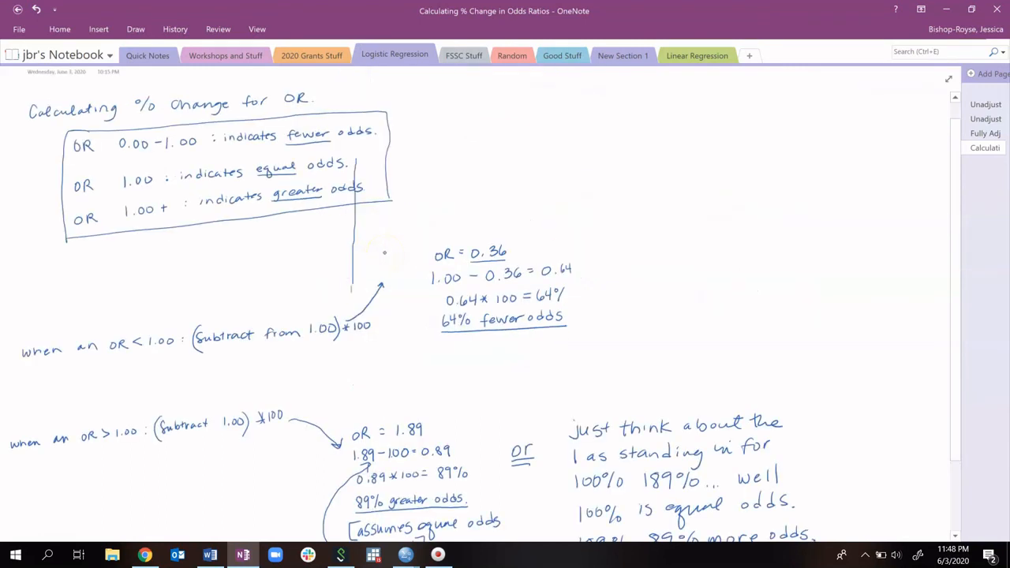
{"action": "key", "text": "ctrl+z"}
- Review both percent change examples and open the Fully Adjusted Logistic Regression page to examine its interpretation notes
{"action": "left_click", "coordinate": [397, 166]}
{"action": "scroll", "coordinate": [580, 264], "scroll_direction": "down", "scroll_amount": 3}
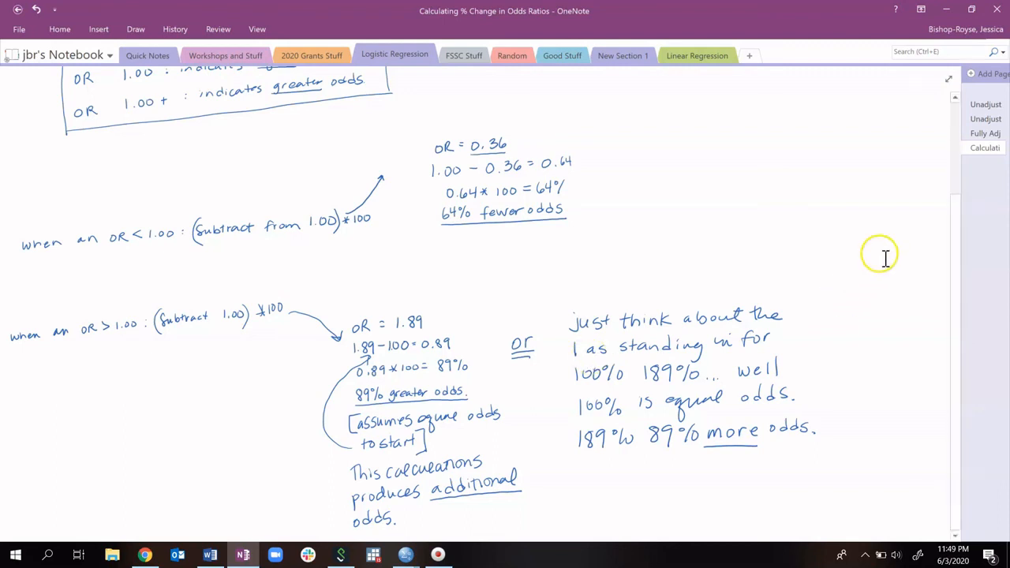
{"action": "left_click", "coordinate": [982, 134]}
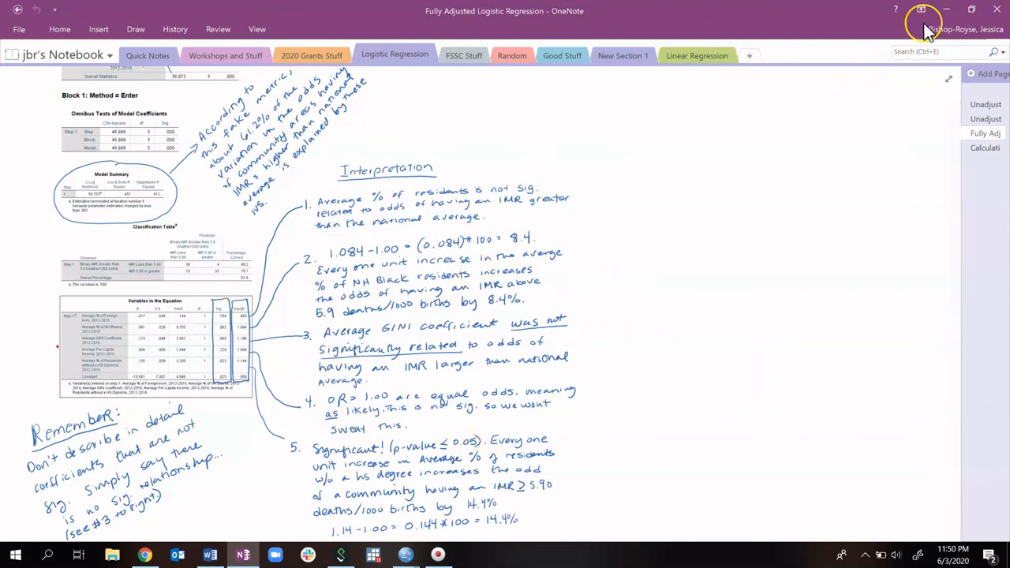
- Return to the miniproject3 Word document and review the logistic regression instructions, the statistics to copy and the p-value note
{"action": "left_click", "coordinate": [946, 9]}
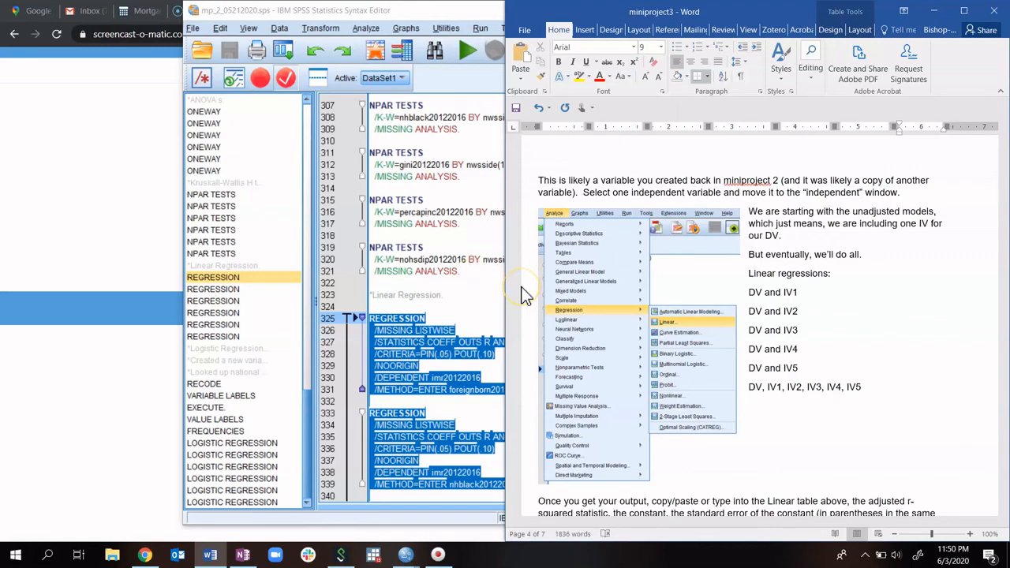
{"action": "scroll", "coordinate": [688, 380], "scroll_direction": "down", "scroll_amount": 8}
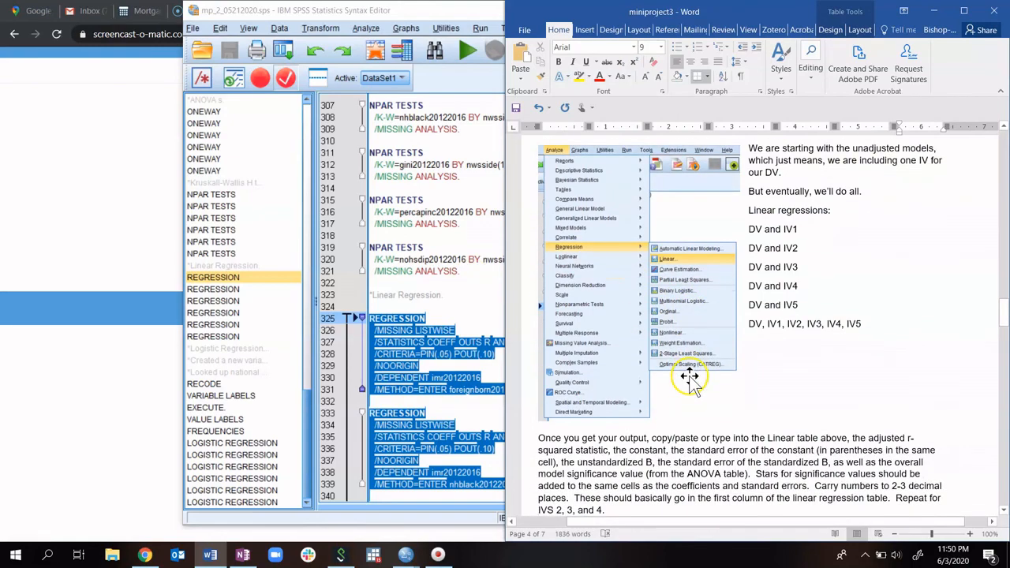
{"action": "scroll", "coordinate": [693, 378], "scroll_direction": "down", "scroll_amount": 20}
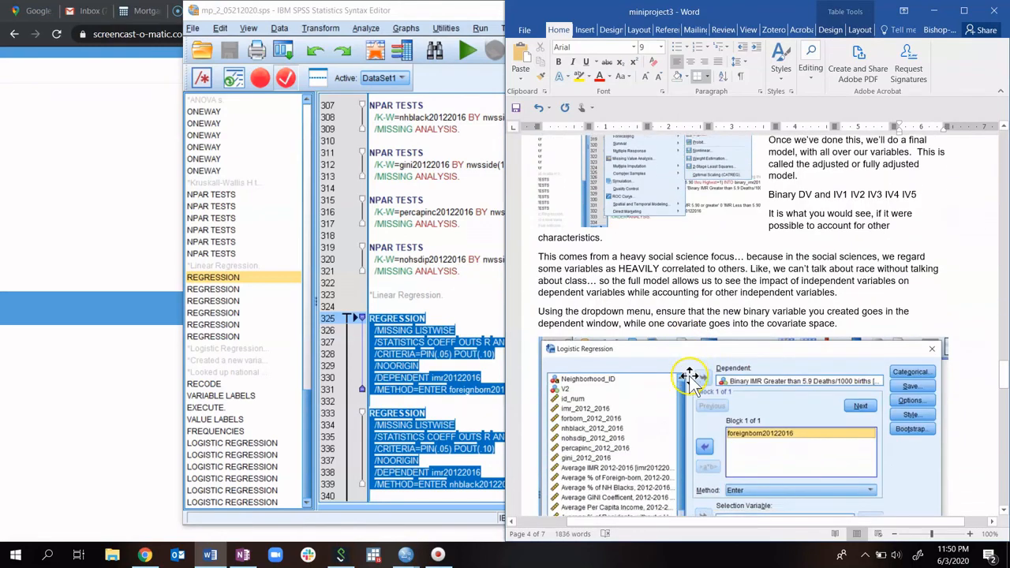
{"action": "scroll", "coordinate": [689, 377], "scroll_direction": "down", "scroll_amount": 3}
{"action": "scroll", "coordinate": [689, 377], "scroll_direction": "down", "scroll_amount": 8}
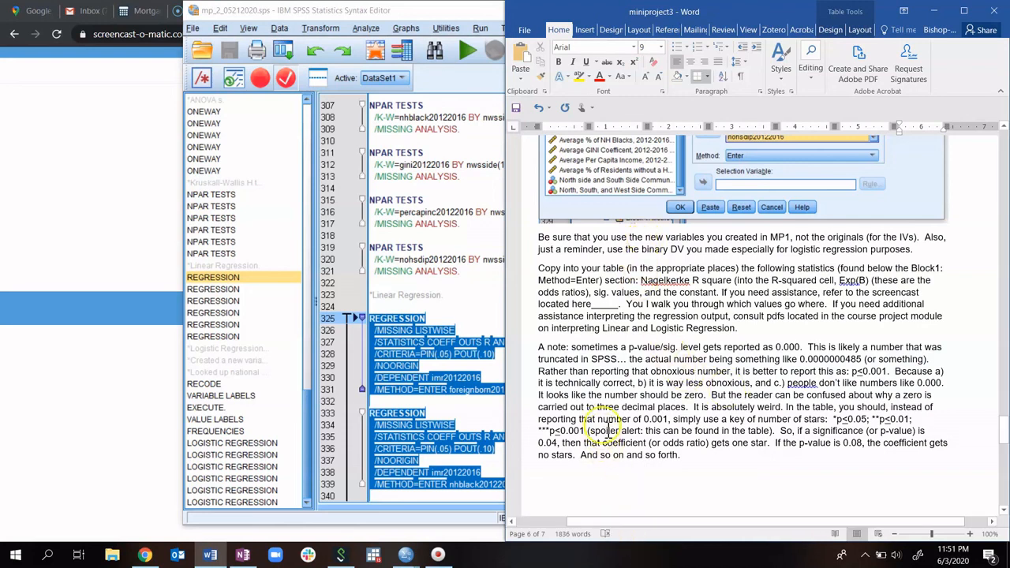
{"action": "scroll", "coordinate": [568, 426], "scroll_direction": "up", "scroll_amount": 3}
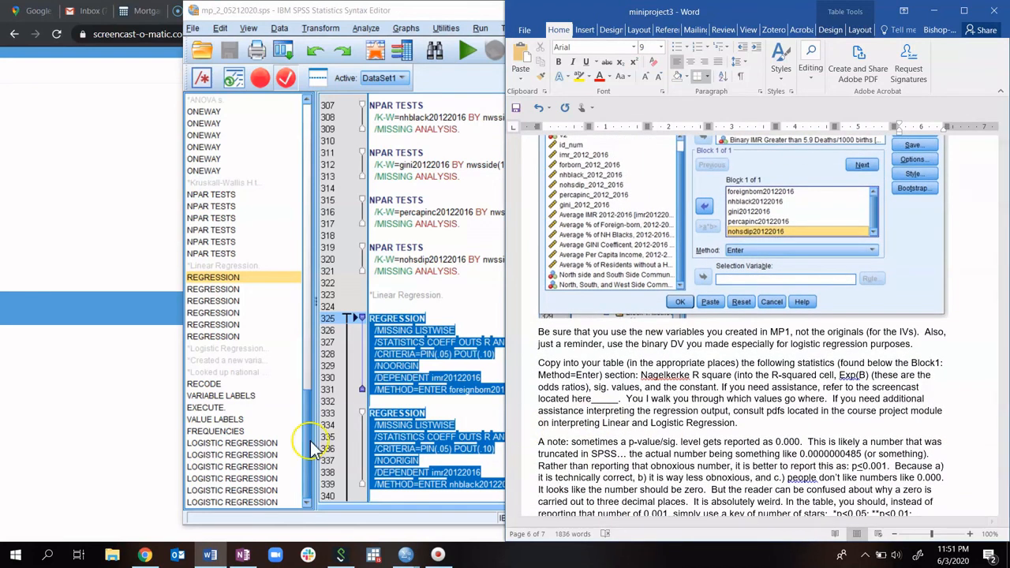